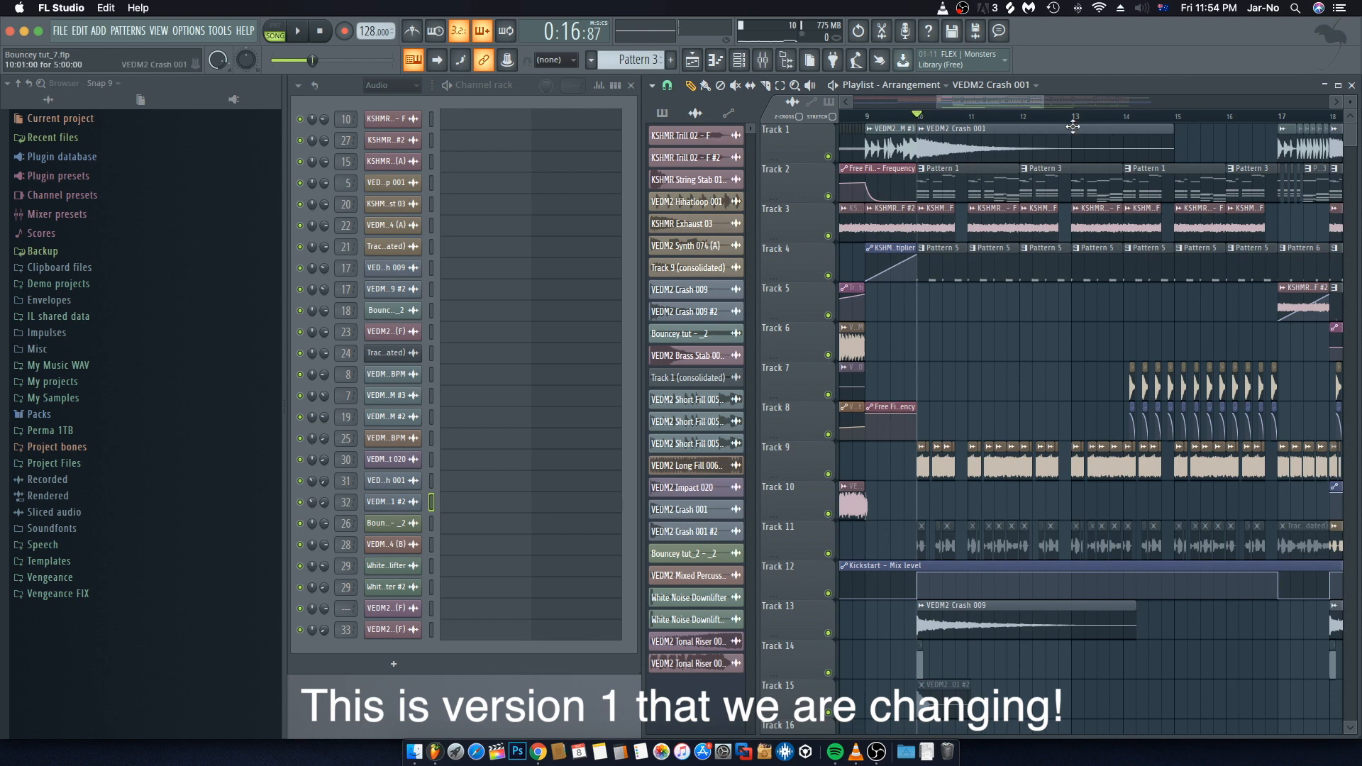
Step: Delete the VEDM2 Crash 001 clip on Track 1 and the VEDM2 Crash 009 clip on Track 13 at bar 10
{"action": "scroll", "coordinate": [1003, 99], "scroll_direction": "right", "scroll_amount": 1}
{"action": "scroll", "coordinate": [1000, 107], "scroll_direction": "down", "scroll_amount": 4}
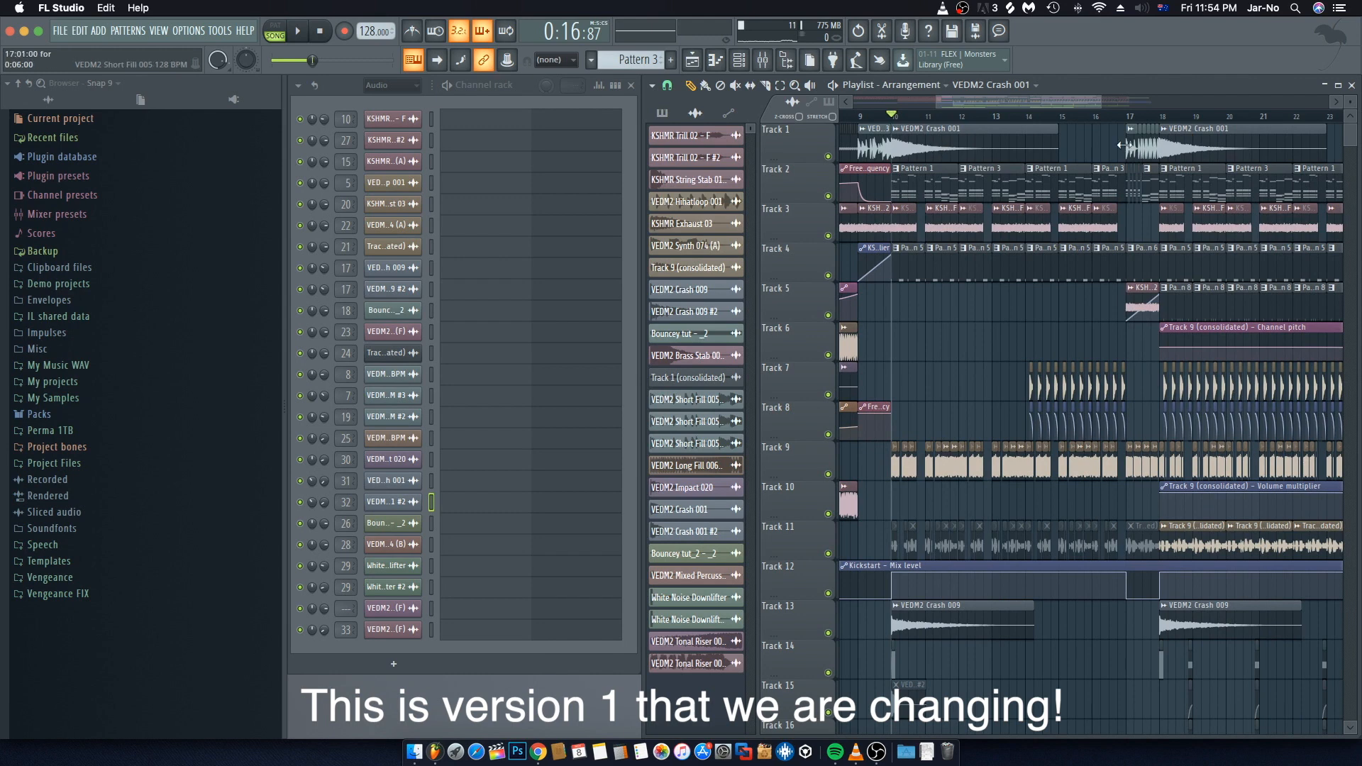
{"action": "right_click", "coordinate": [999, 138]}
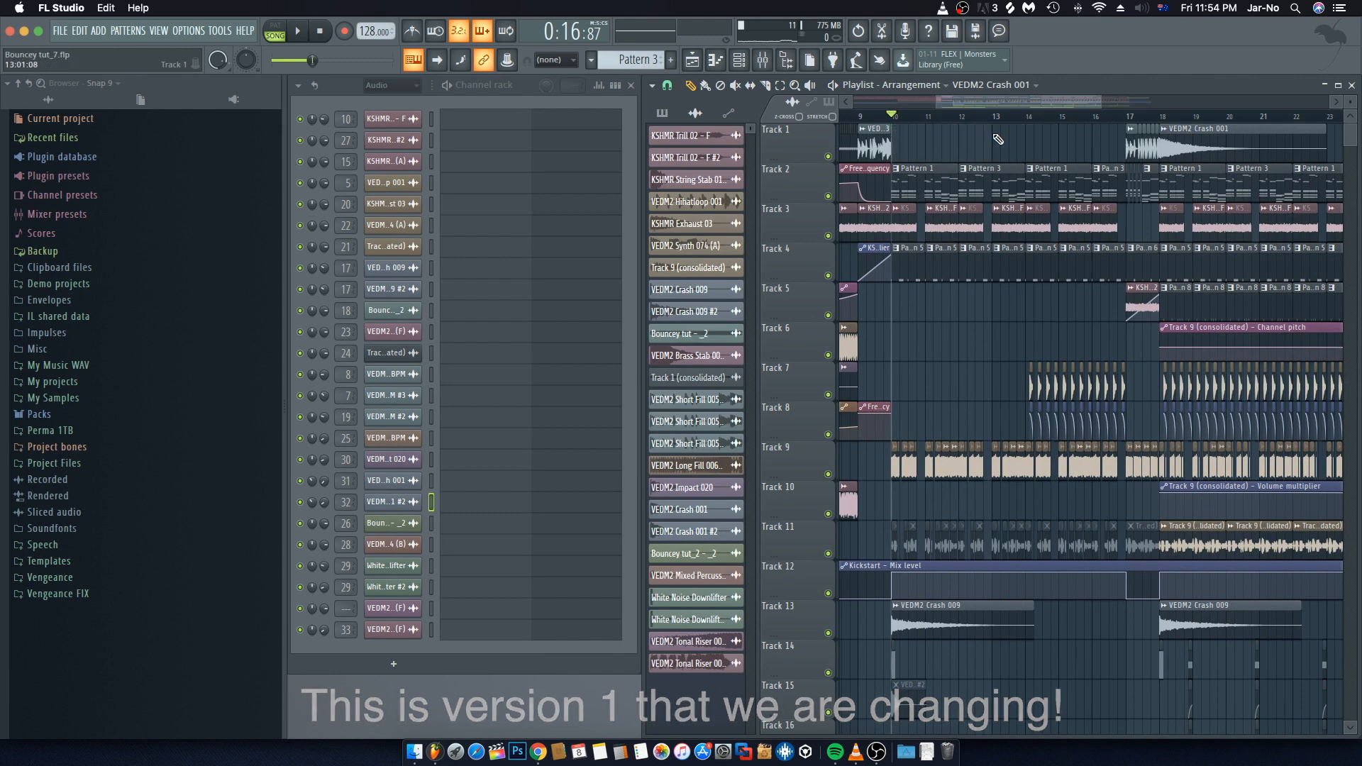
{"action": "right_click", "coordinate": [939, 634]}
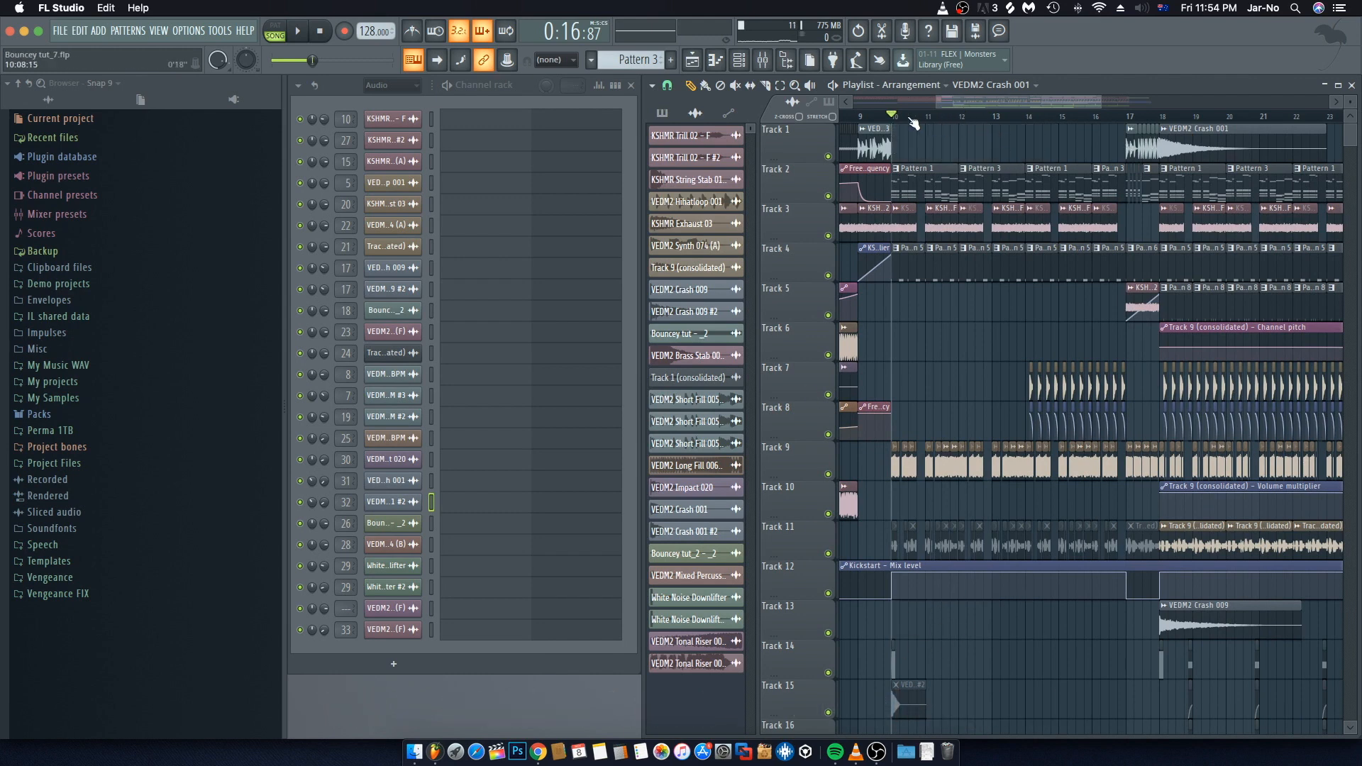
Step: Inspect the White Noise Downlifter #2 clip on Track 14 and its channel sample settings, then close them
{"action": "scroll", "coordinate": [896, 121], "scroll_direction": "up", "scroll_amount": 5}
{"action": "scroll", "coordinate": [976, 220], "scroll_direction": "down", "scroll_amount": 5}
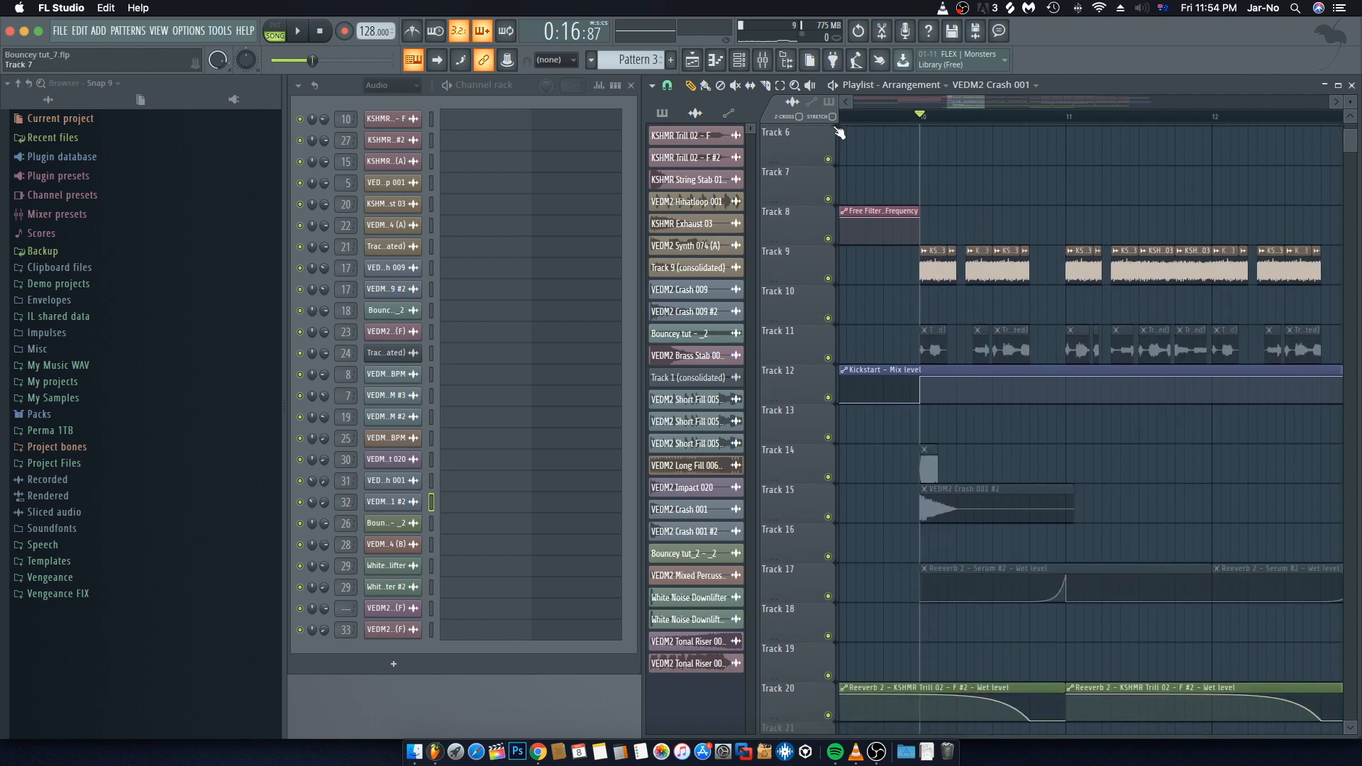
{"action": "left_click", "coordinate": [929, 465]}
{"action": "left_click", "coordinate": [690, 85]}
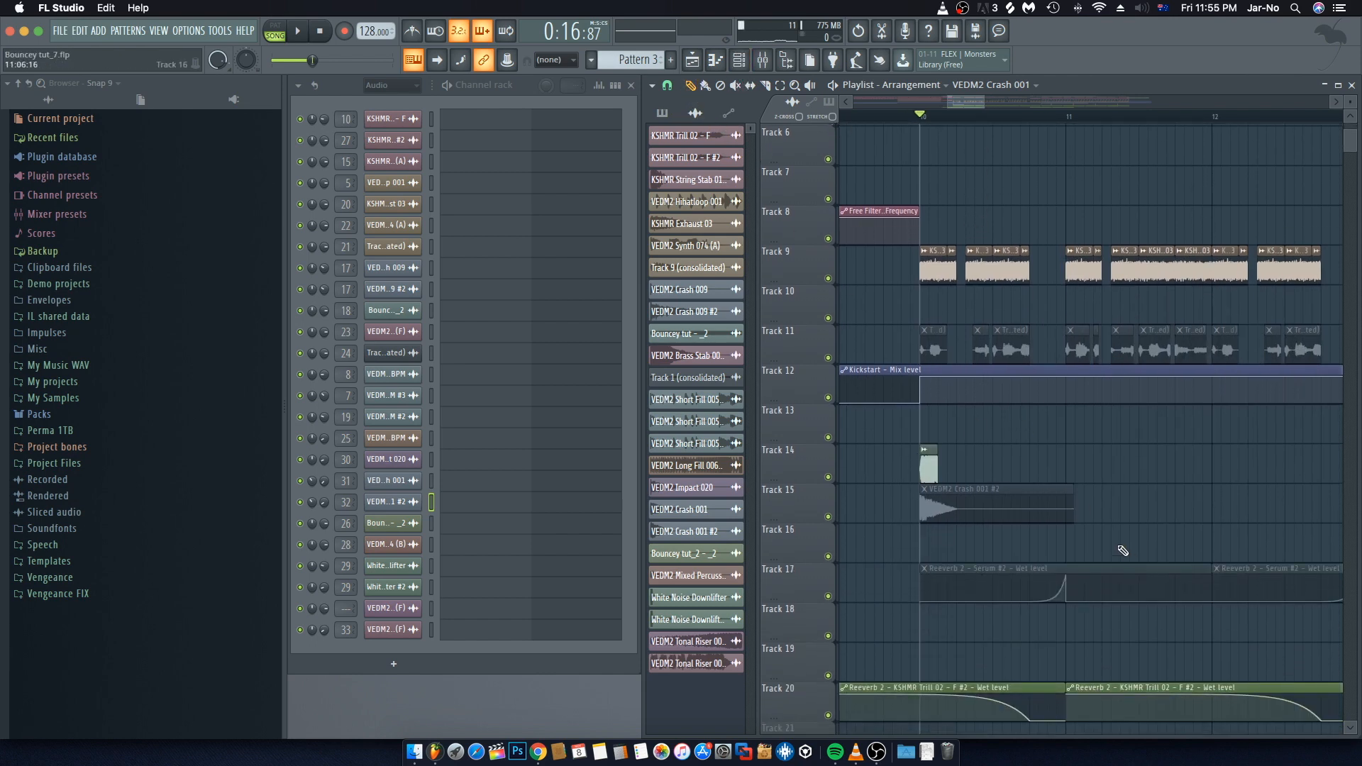
{"action": "left_click", "coordinate": [923, 452]}
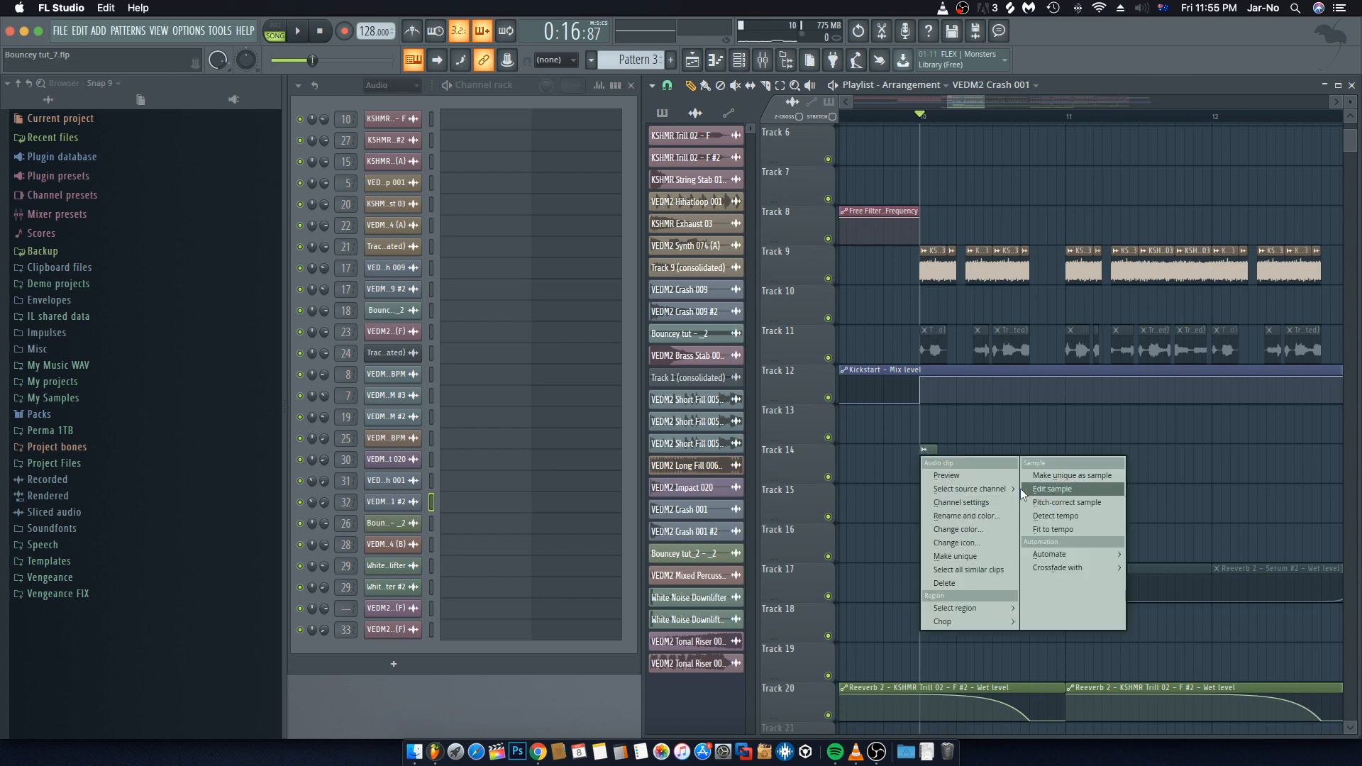
{"action": "left_click", "coordinate": [980, 477]}
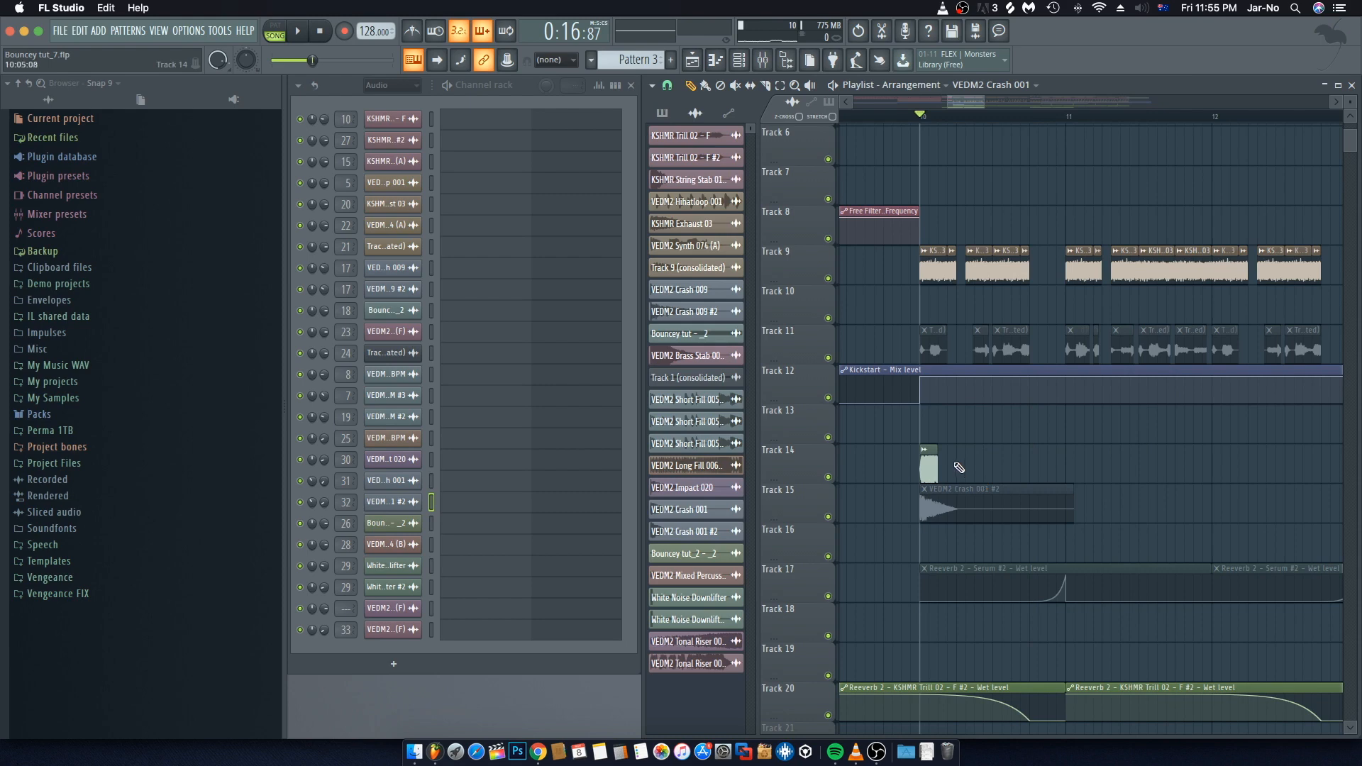
{"action": "left_click", "coordinate": [926, 451]}
{"action": "left_click", "coordinate": [936, 473]}
{"action": "left_click", "coordinate": [410, 586]}
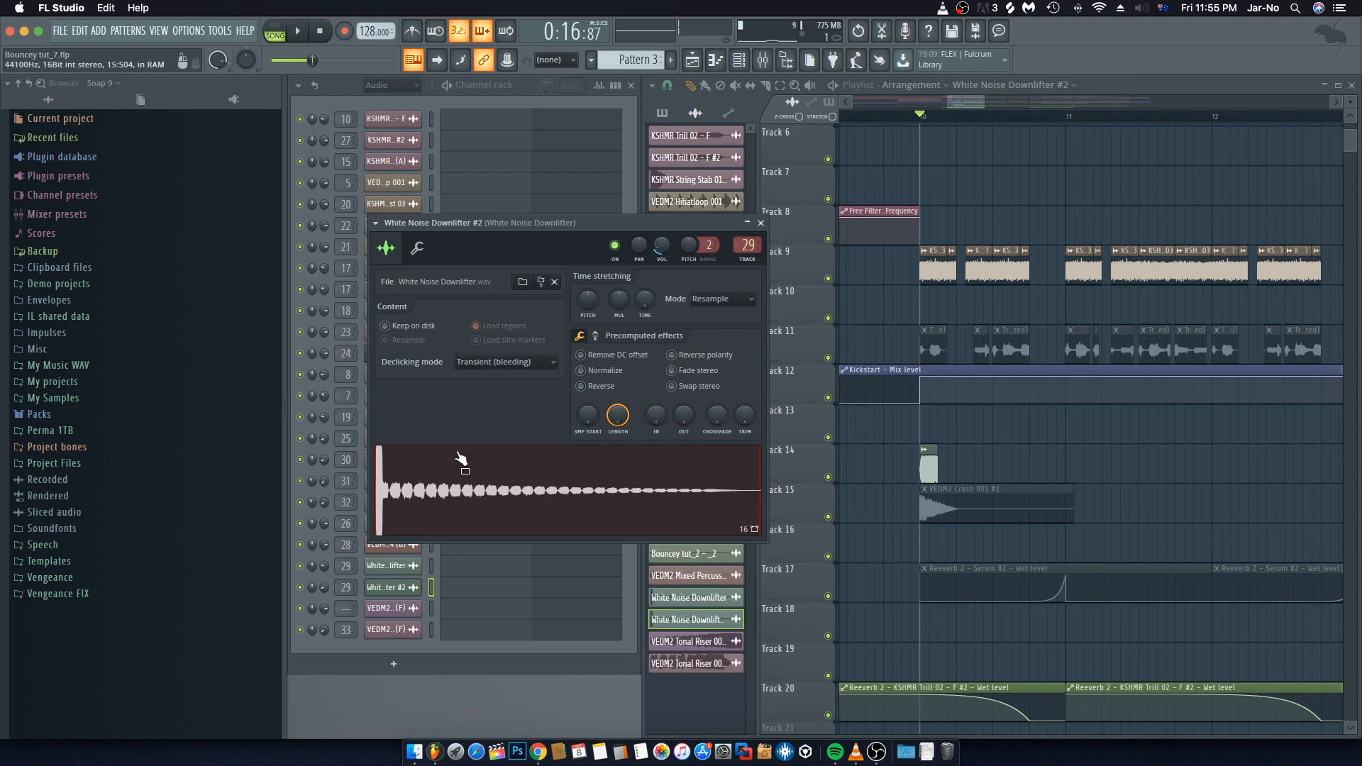
{"action": "left_click", "coordinate": [320, 36]}
{"action": "key", "text": "ctrl+Up"}
{"action": "left_click", "coordinate": [927, 163]}
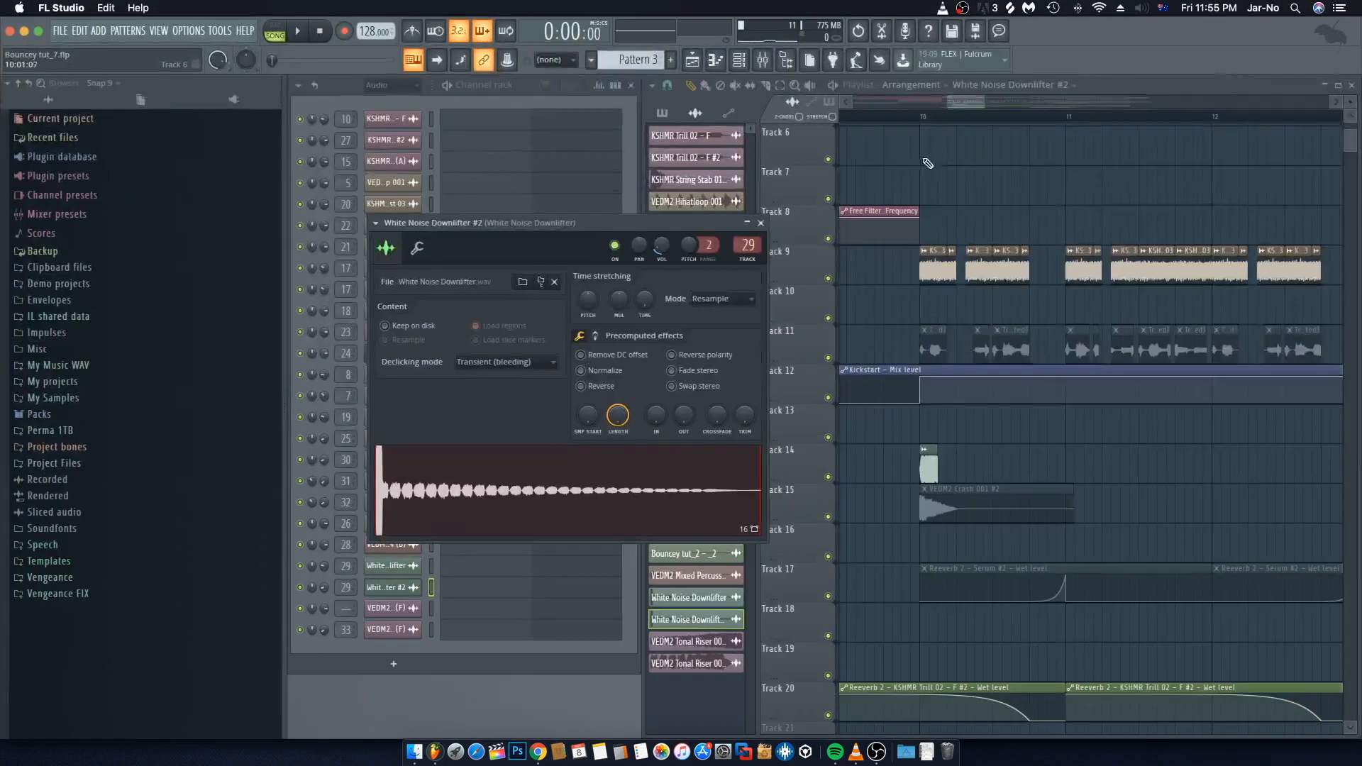
{"action": "left_click", "coordinate": [761, 222]}
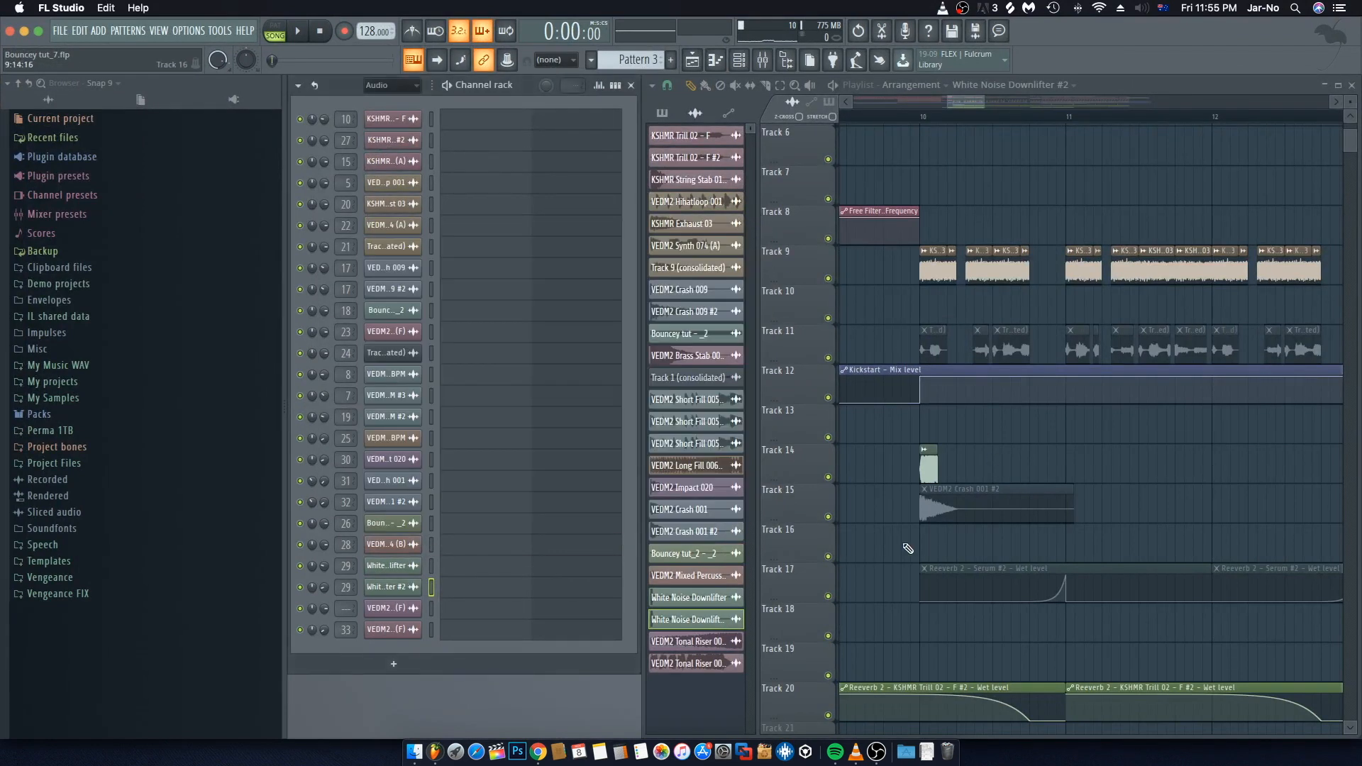
Step: Open the Track 15 VEDM2 Crash 001 #2 channel settings, shorten the sample's length and set its fade-out to 100%
{"action": "left_click", "coordinate": [736, 86]}
{"action": "left_click", "coordinate": [959, 509]}
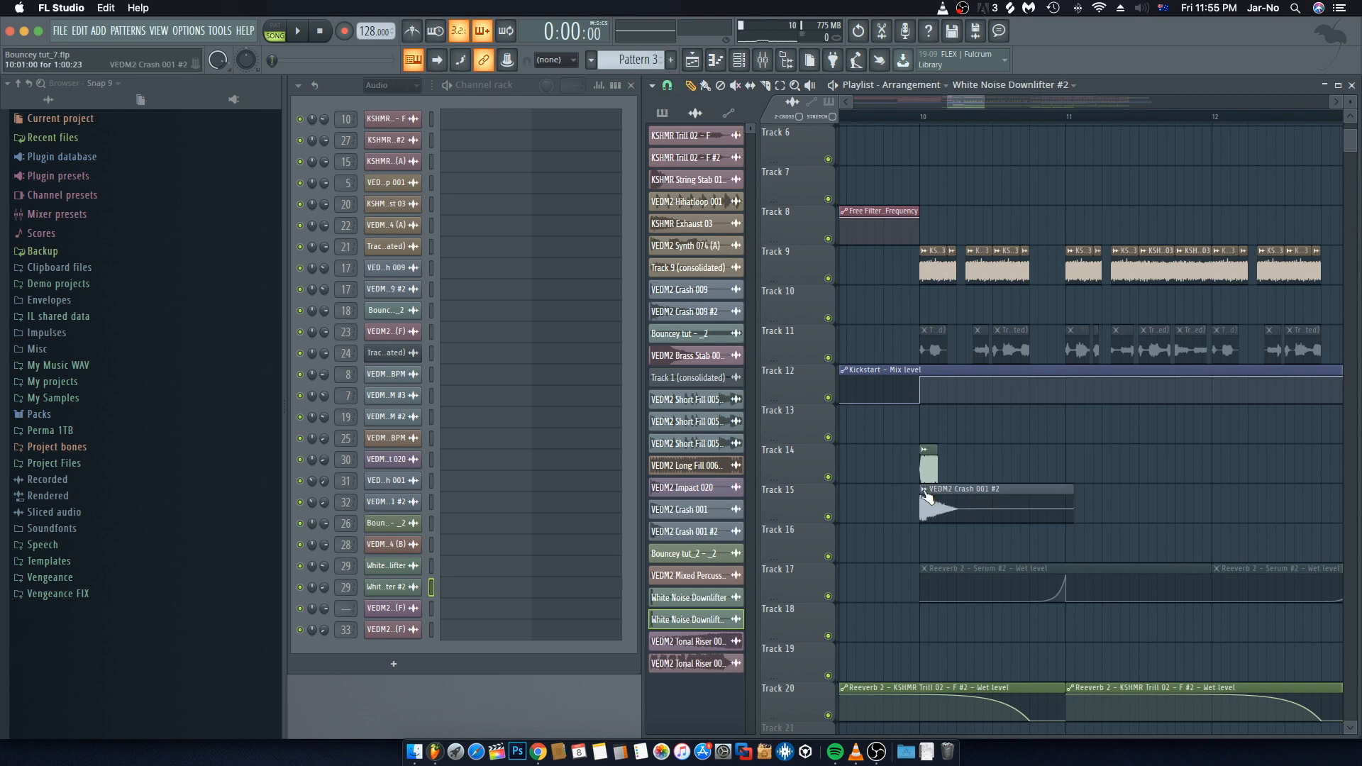
{"action": "left_click", "coordinate": [925, 493]}
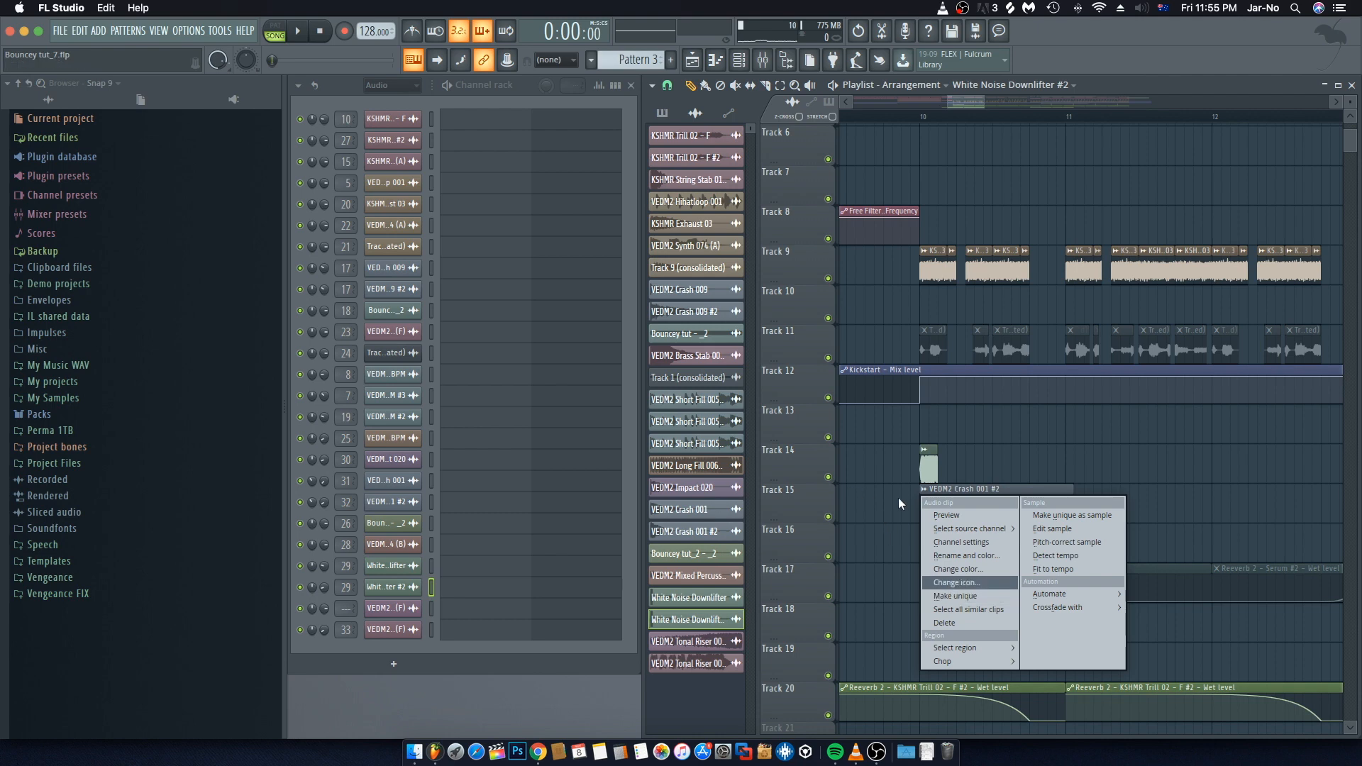
{"action": "left_click", "coordinate": [962, 542]}
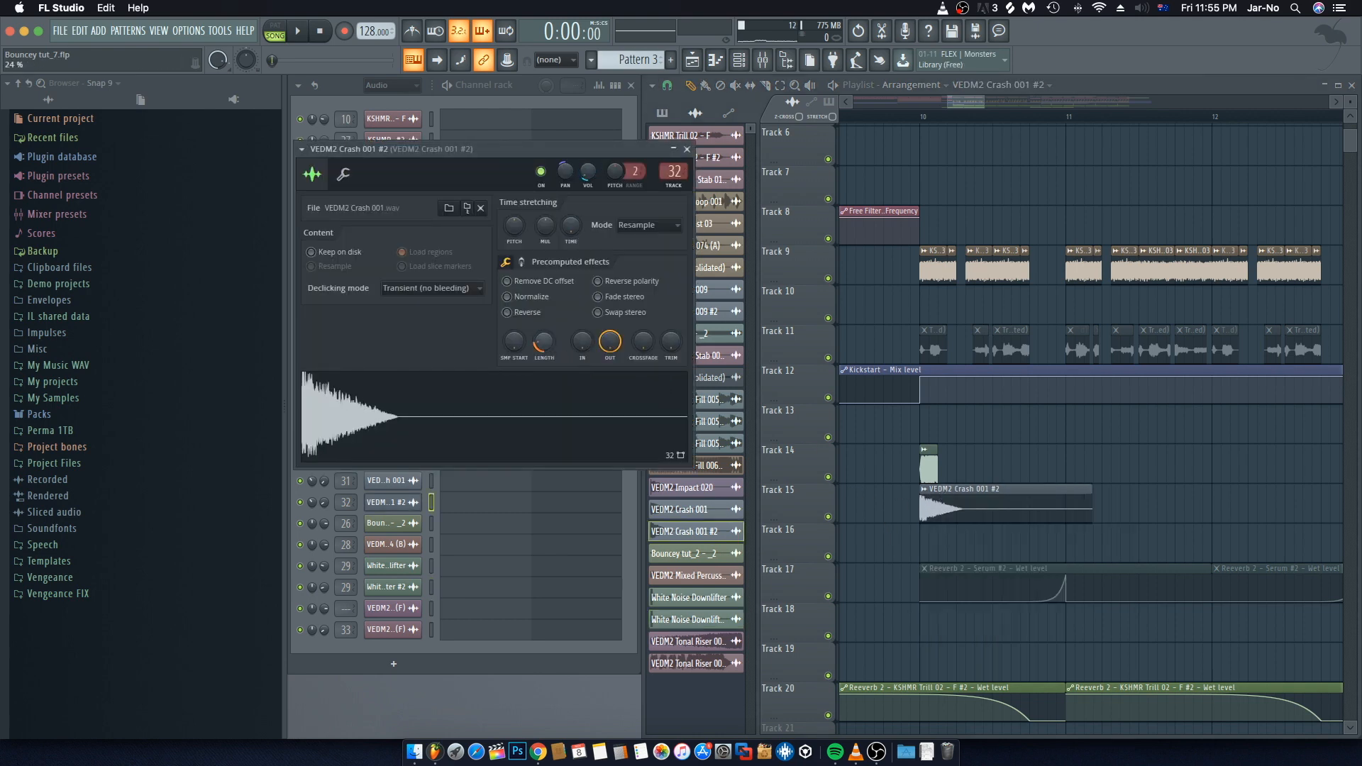
{"action": "left_click_drag", "start_coordinate": [544, 342], "coordinate": [544, 284]}
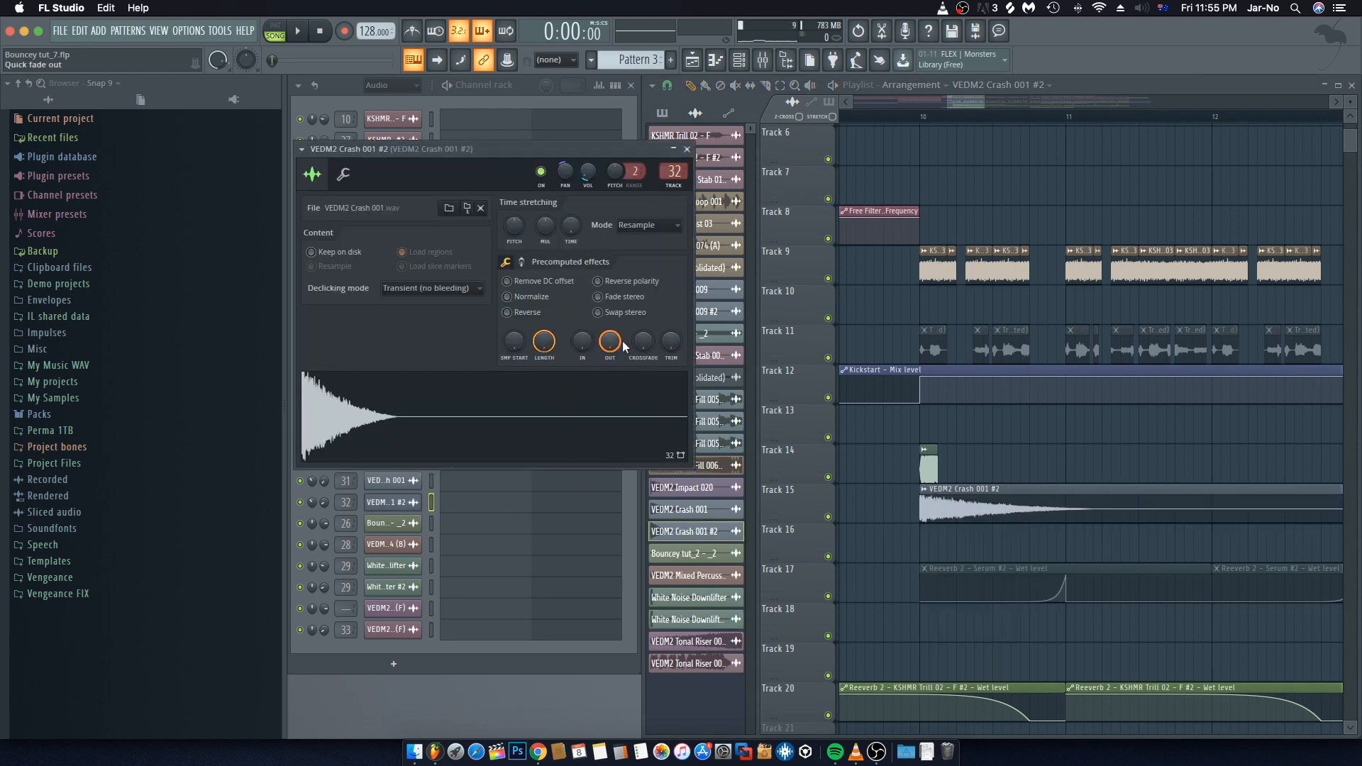
{"action": "left_click_drag", "start_coordinate": [613, 337], "coordinate": [613, 397]}
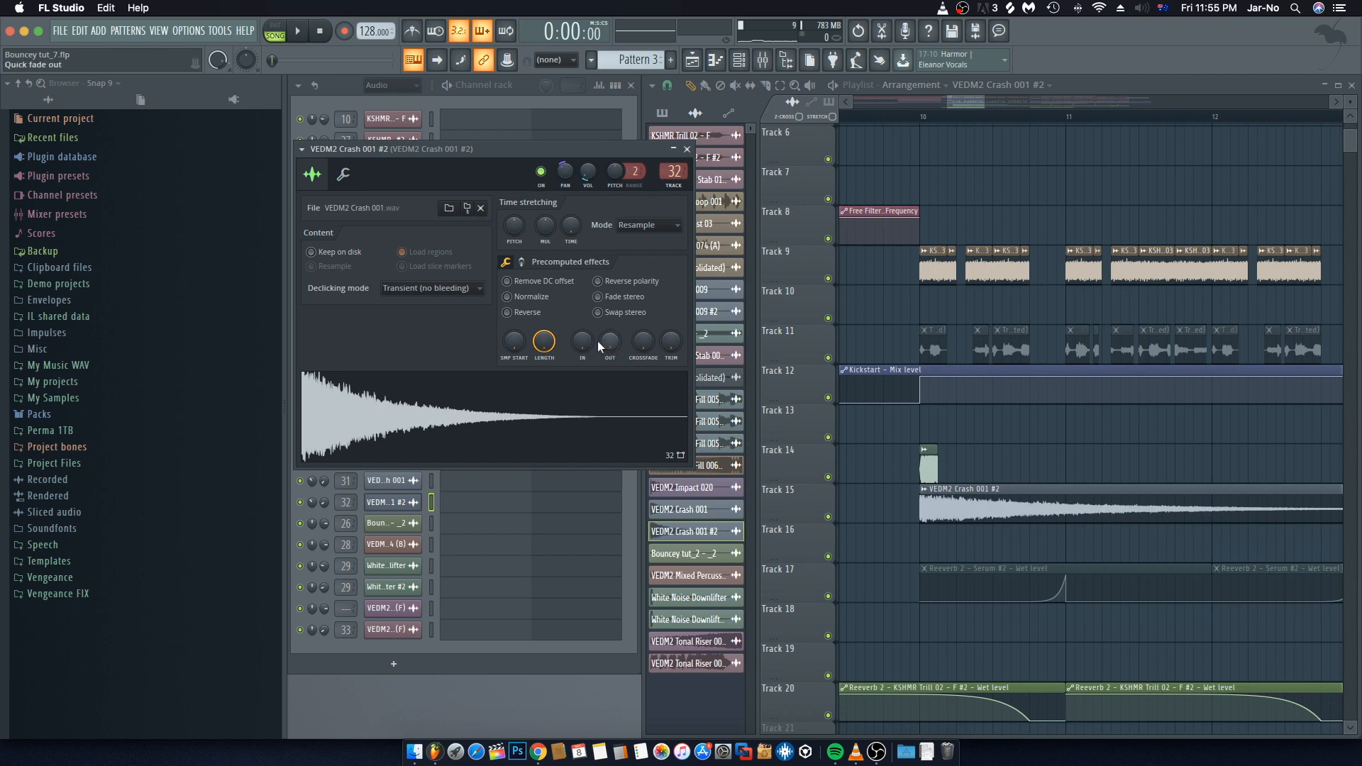
{"action": "left_click_drag", "start_coordinate": [609, 349], "coordinate": [609, 288]}
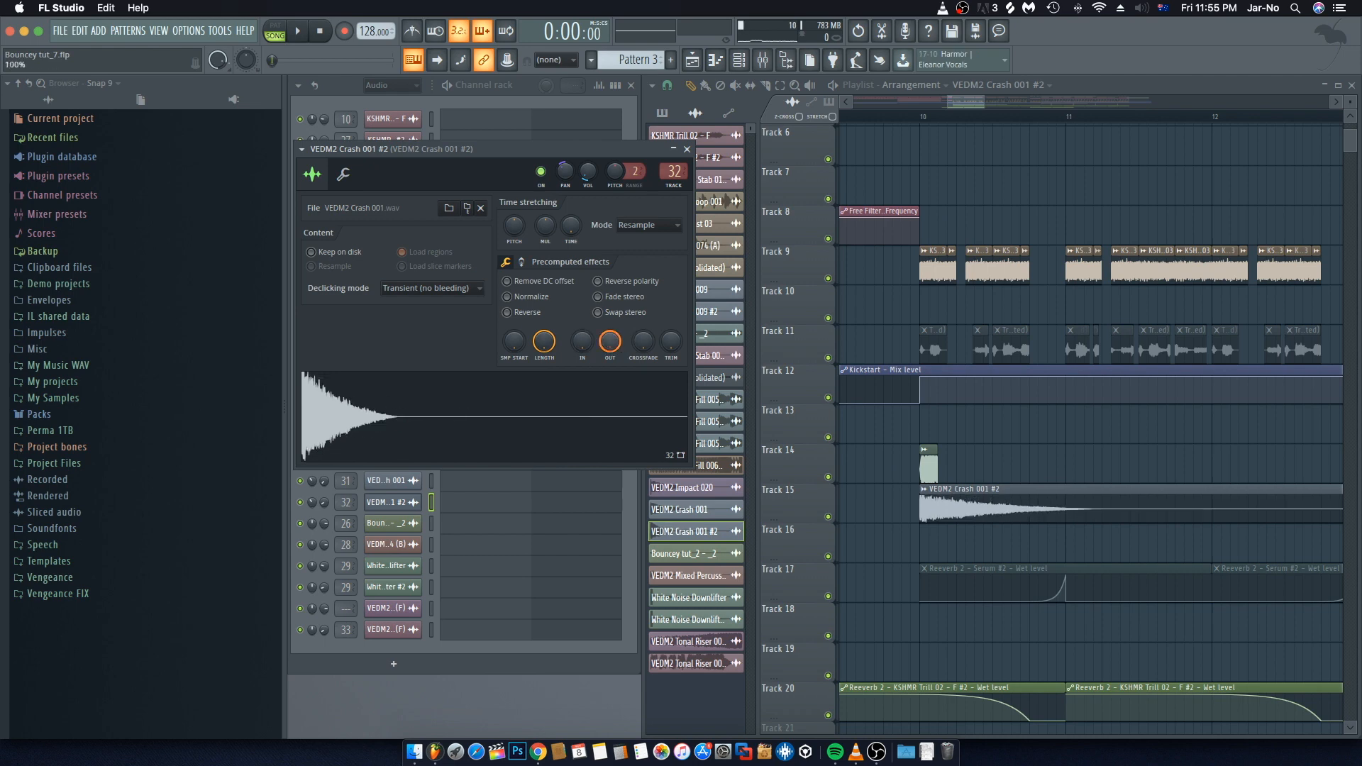
{"action": "left_click_drag", "start_coordinate": [544, 342], "coordinate": [544, 396]}
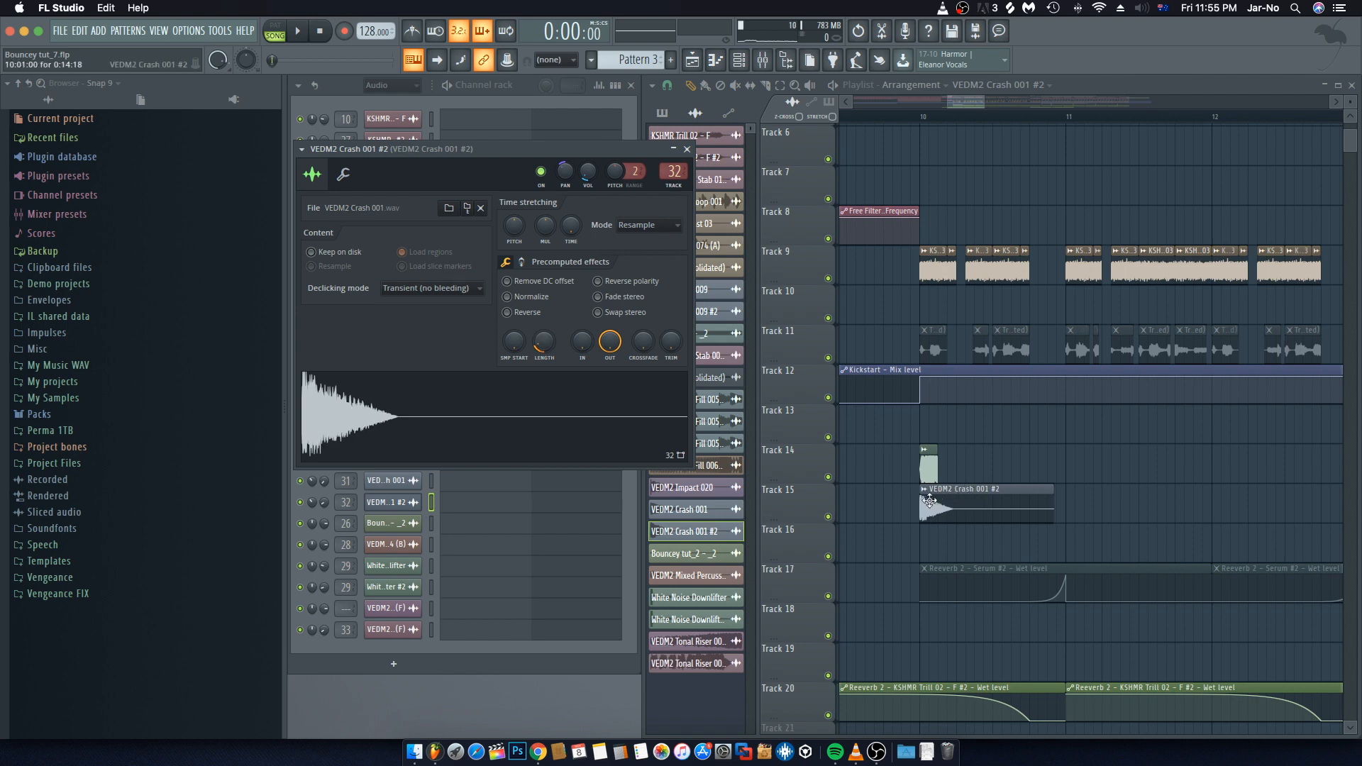
Step: Play the arrangement from bar 9 to audition the shortened crash, and close its channel settings window
{"action": "left_click", "coordinate": [953, 197]}
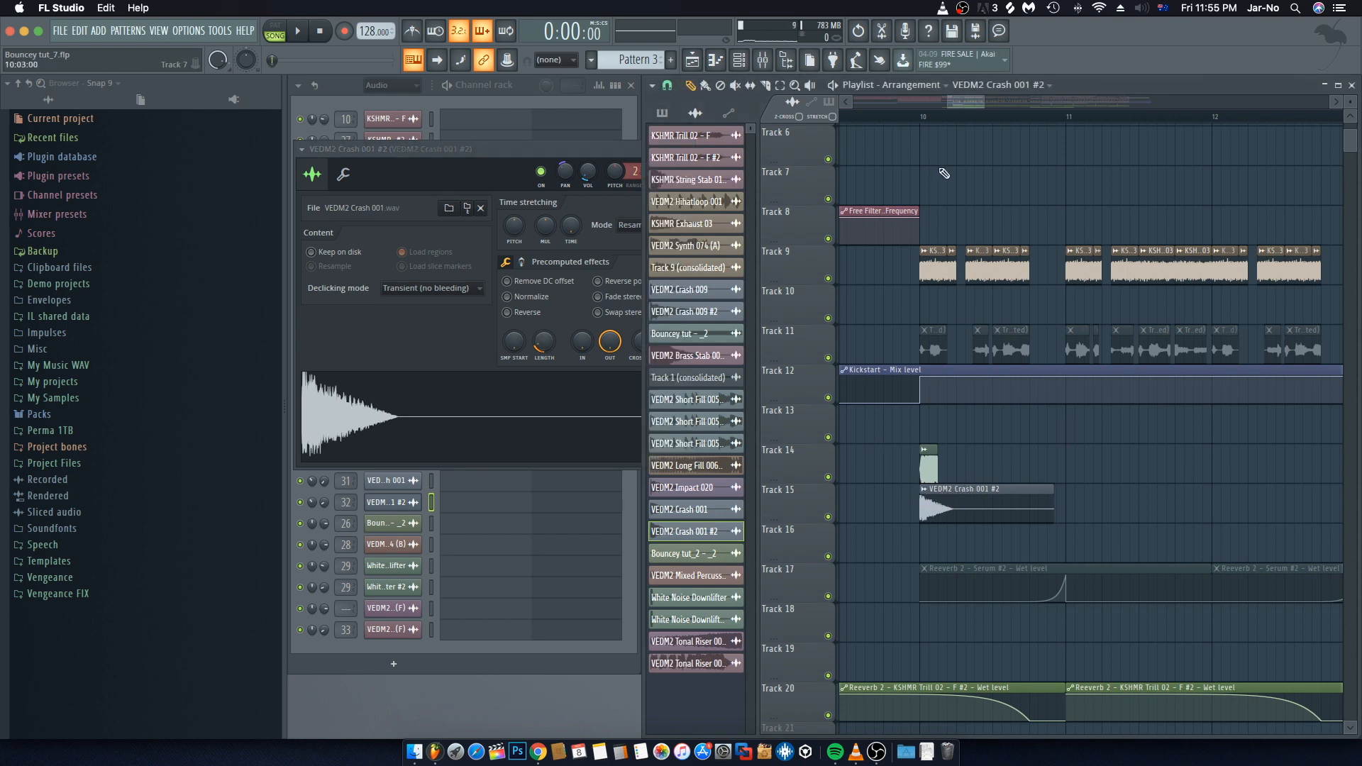
{"action": "scroll", "coordinate": [945, 166], "scroll_direction": "up", "scroll_amount": 5}
{"action": "scroll", "coordinate": [946, 119], "scroll_direction": "down", "scroll_amount": 5}
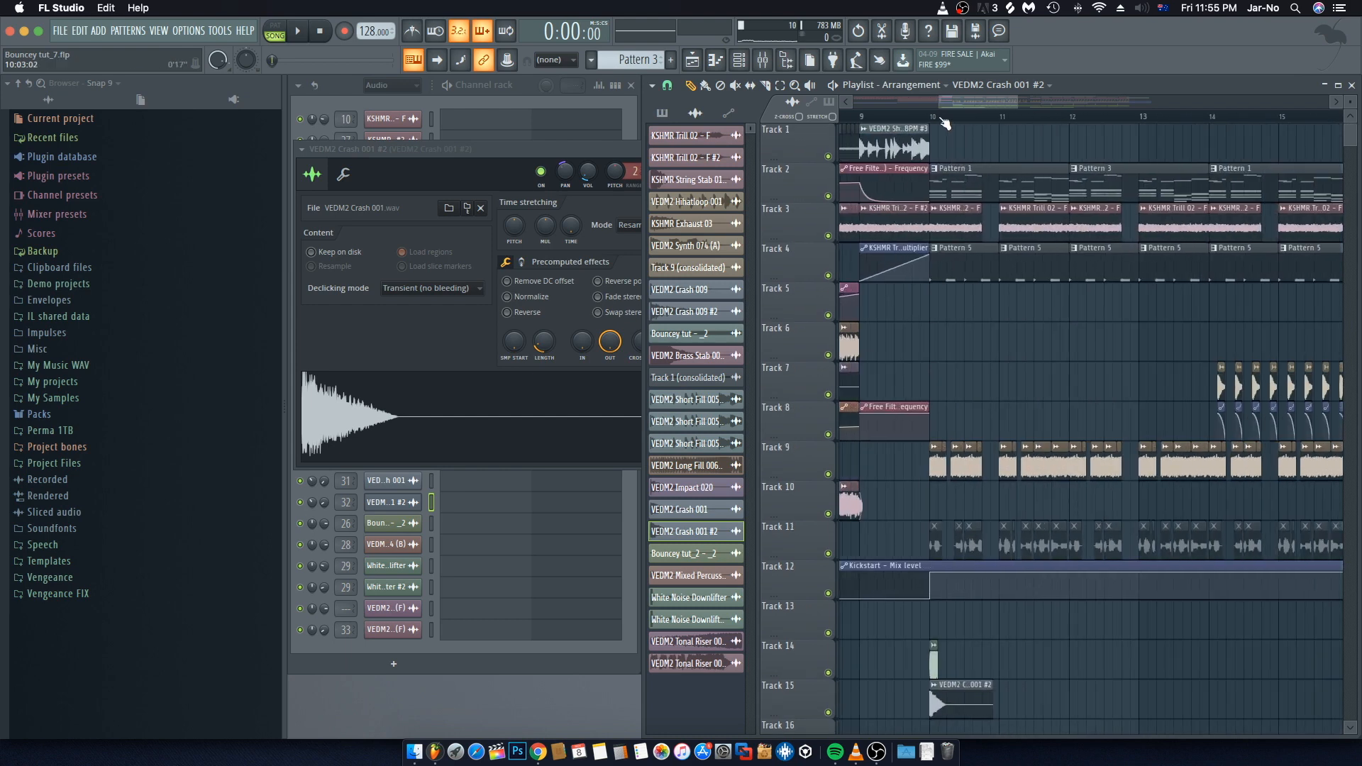
{"action": "left_click", "coordinate": [902, 119]}
{"action": "key", "text": "space"}
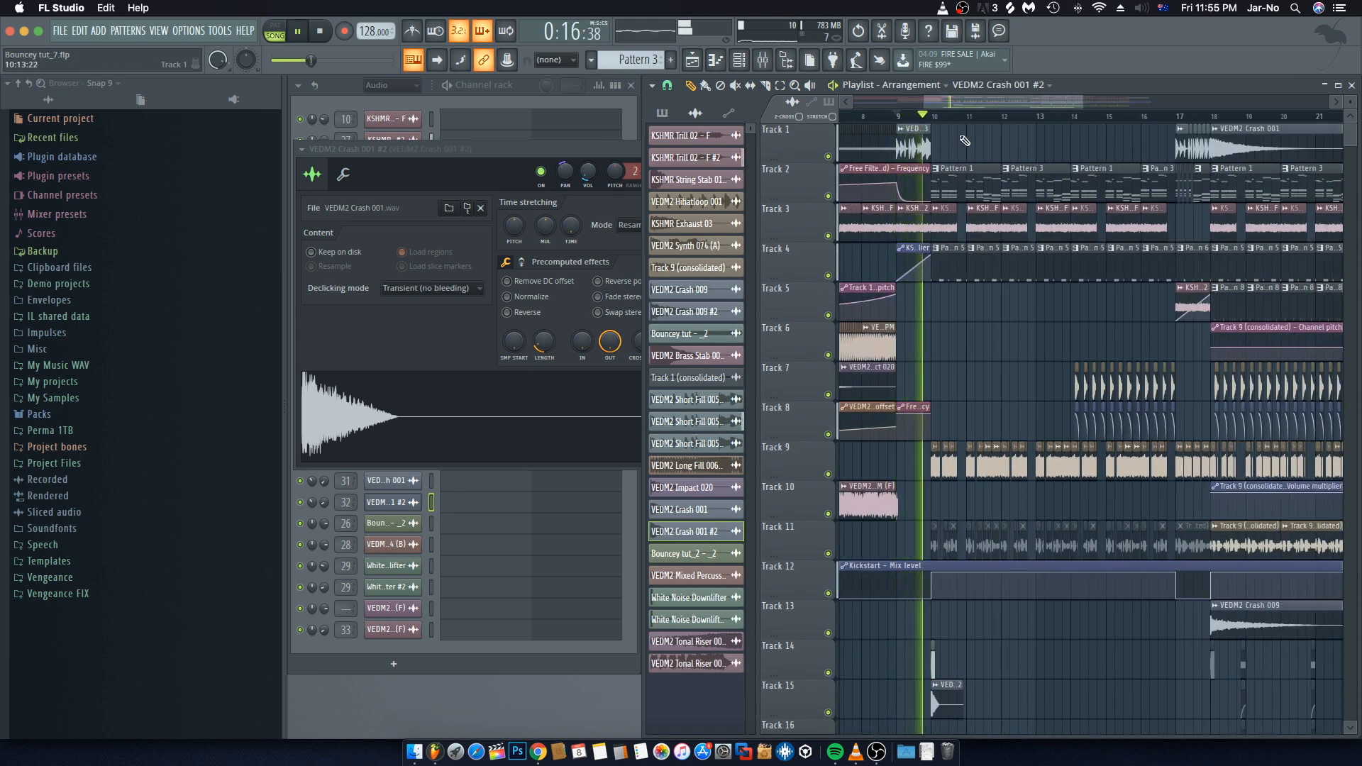
{"action": "left_click", "coordinate": [567, 149]}
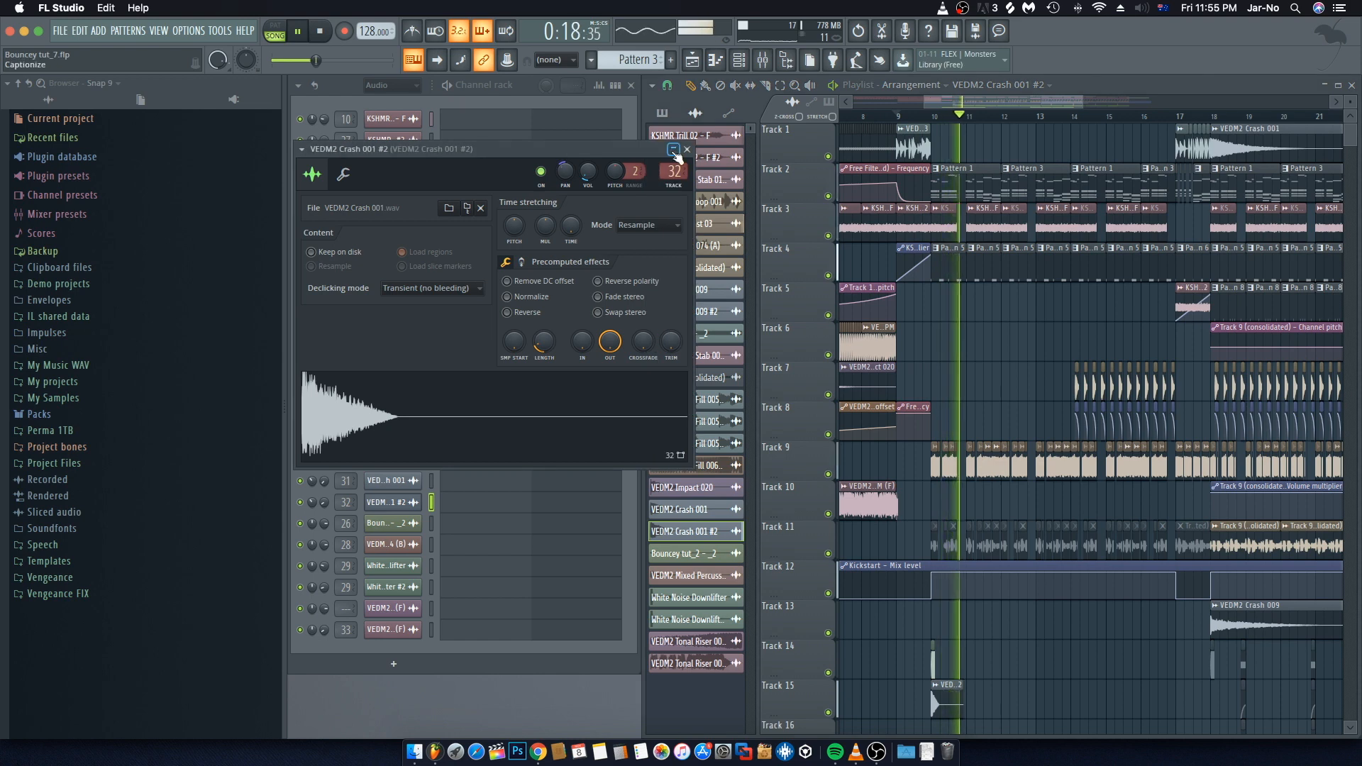
{"action": "left_click", "coordinate": [687, 149]}
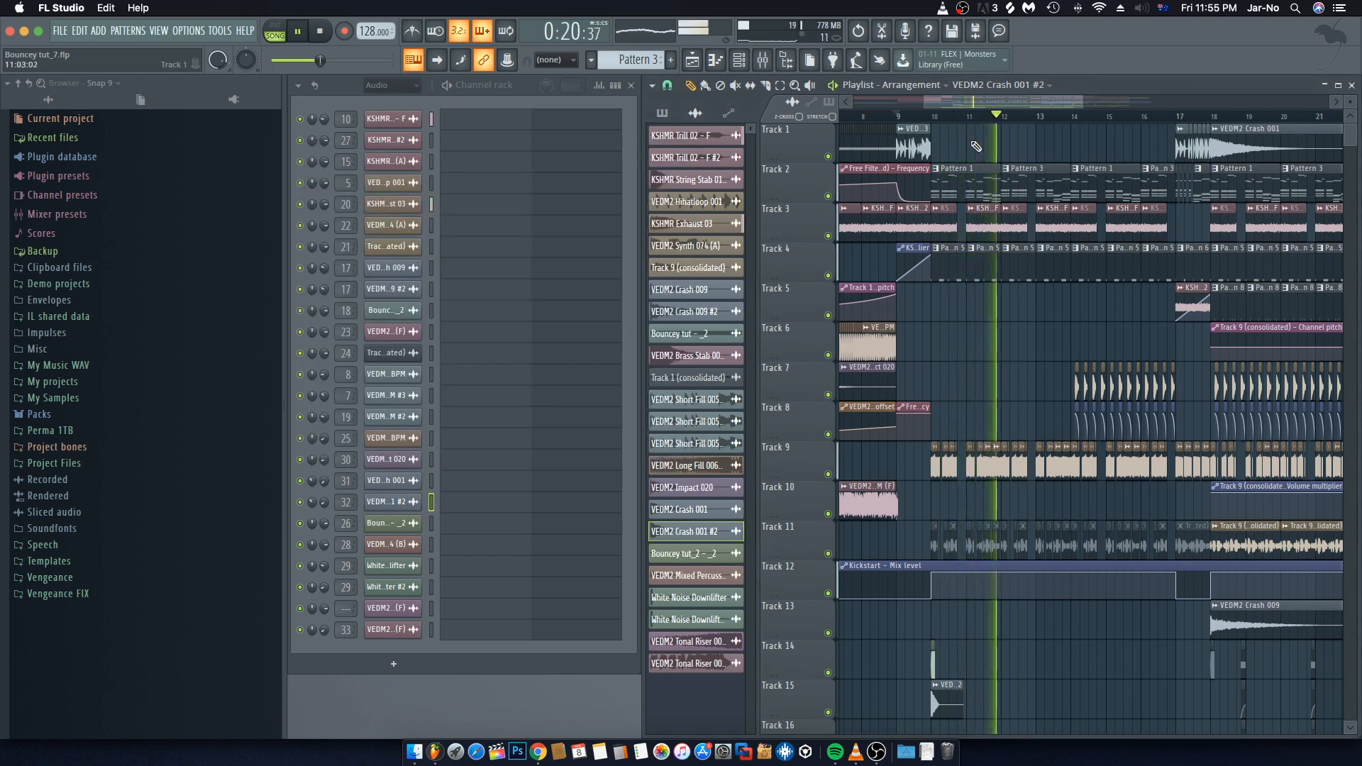
{"action": "key", "text": "space"}
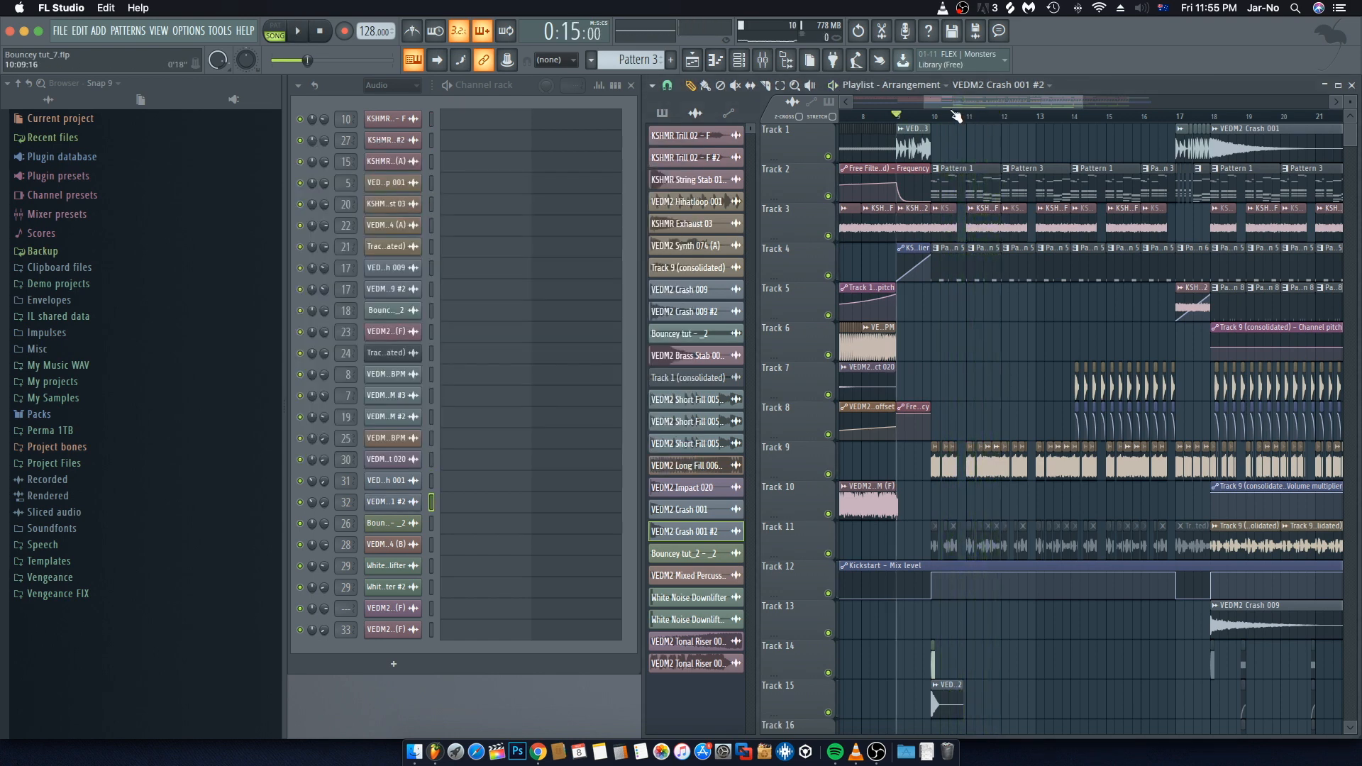
Step: Zoom in and play the arrangement again from bar 10 to check the crash transition
{"action": "scroll", "coordinate": [956, 117], "scroll_direction": "up", "scroll_amount": 3}
{"action": "scroll", "coordinate": [1130, 122], "scroll_direction": "up", "scroll_amount": 4}
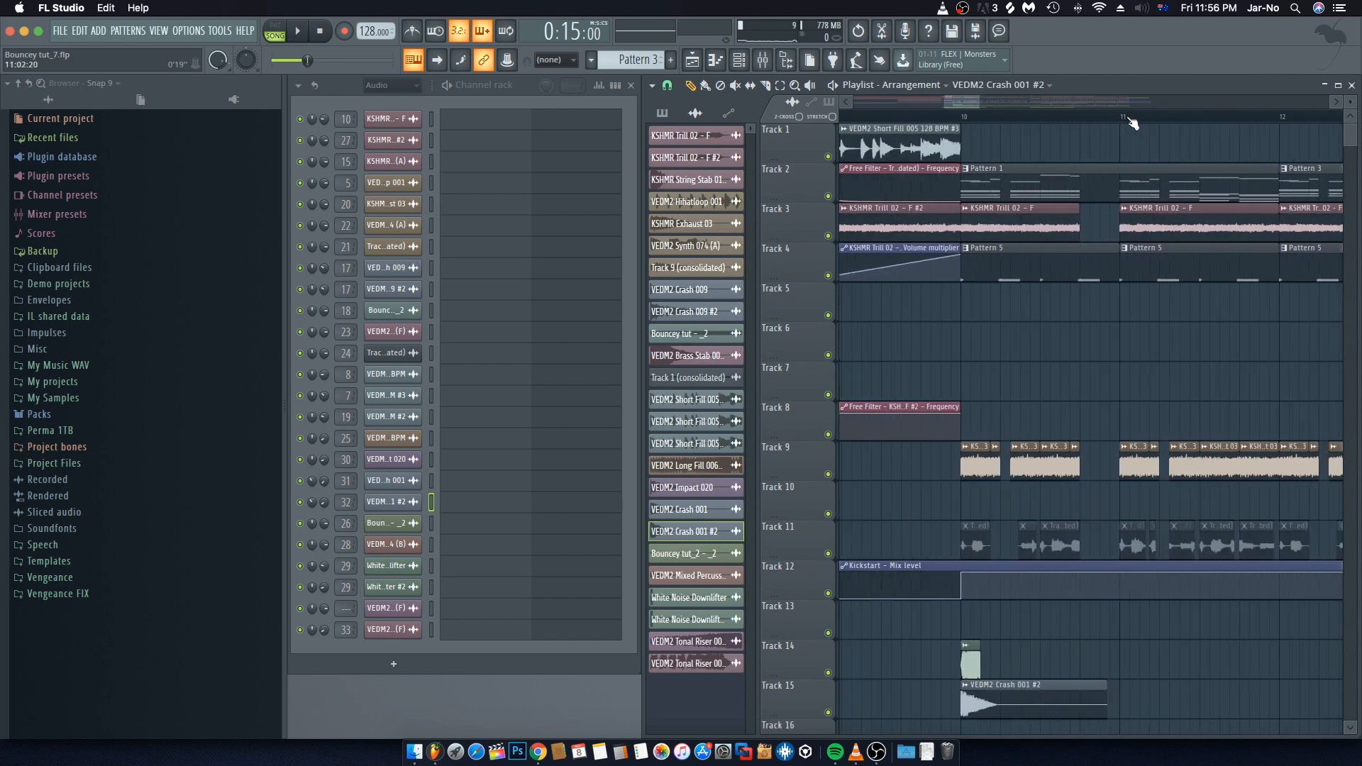
{"action": "left_click", "coordinate": [957, 119]}
{"action": "key", "text": "space"}
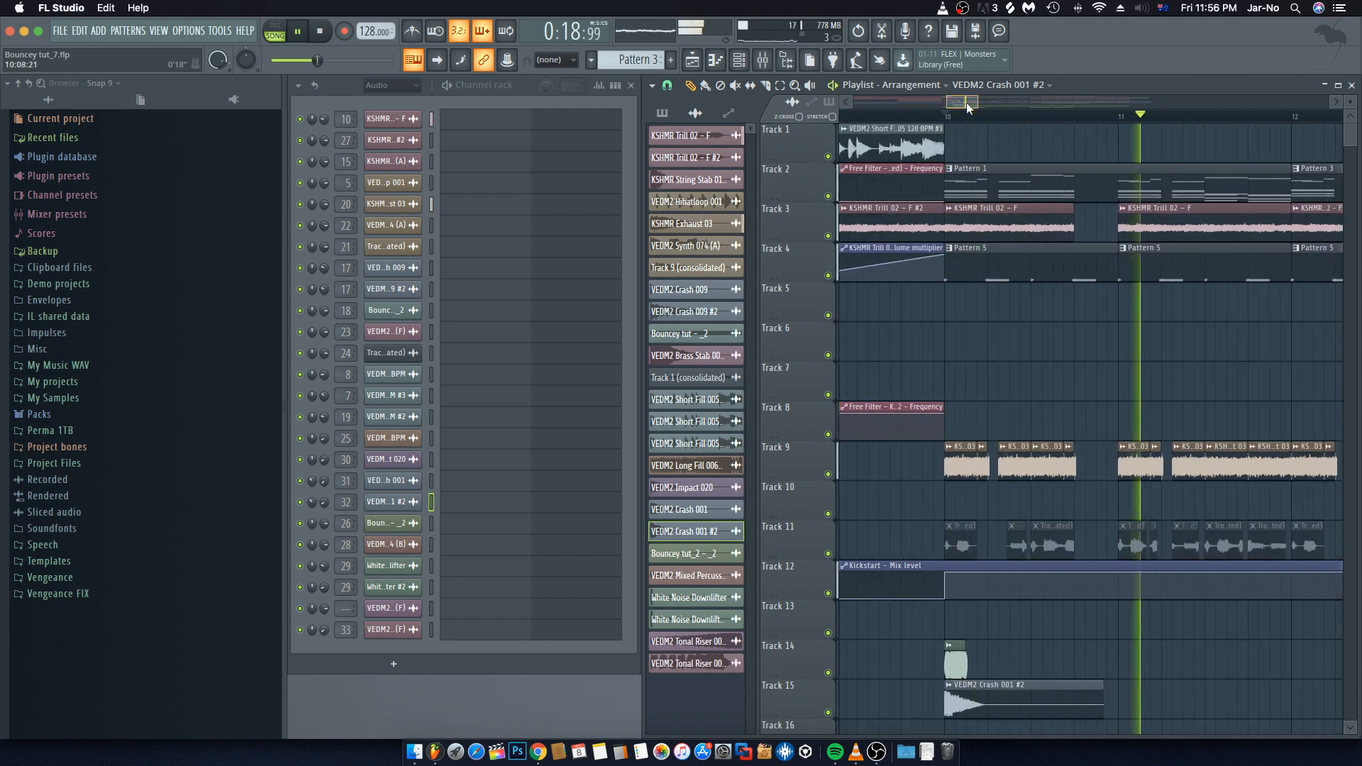
{"action": "left_click_drag", "start_coordinate": [967, 102], "coordinate": [980, 100]}
{"action": "key", "text": "space"}
{"action": "scroll", "coordinate": [985, 118], "scroll_direction": "down", "scroll_amount": 5}
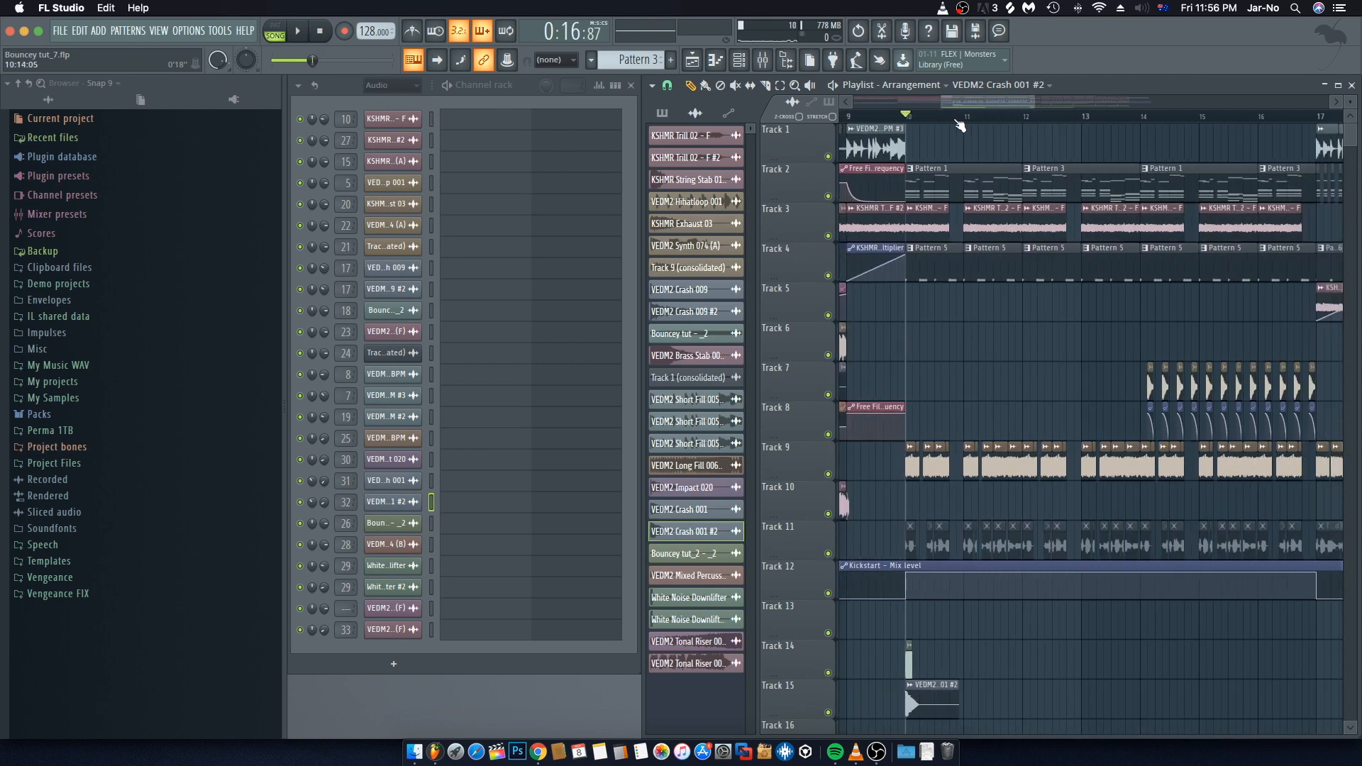
{"action": "scroll", "coordinate": [959, 126], "scroll_direction": "down", "scroll_amount": 1}
{"action": "scroll", "coordinate": [981, 183], "scroll_direction": "down", "scroll_amount": 10}
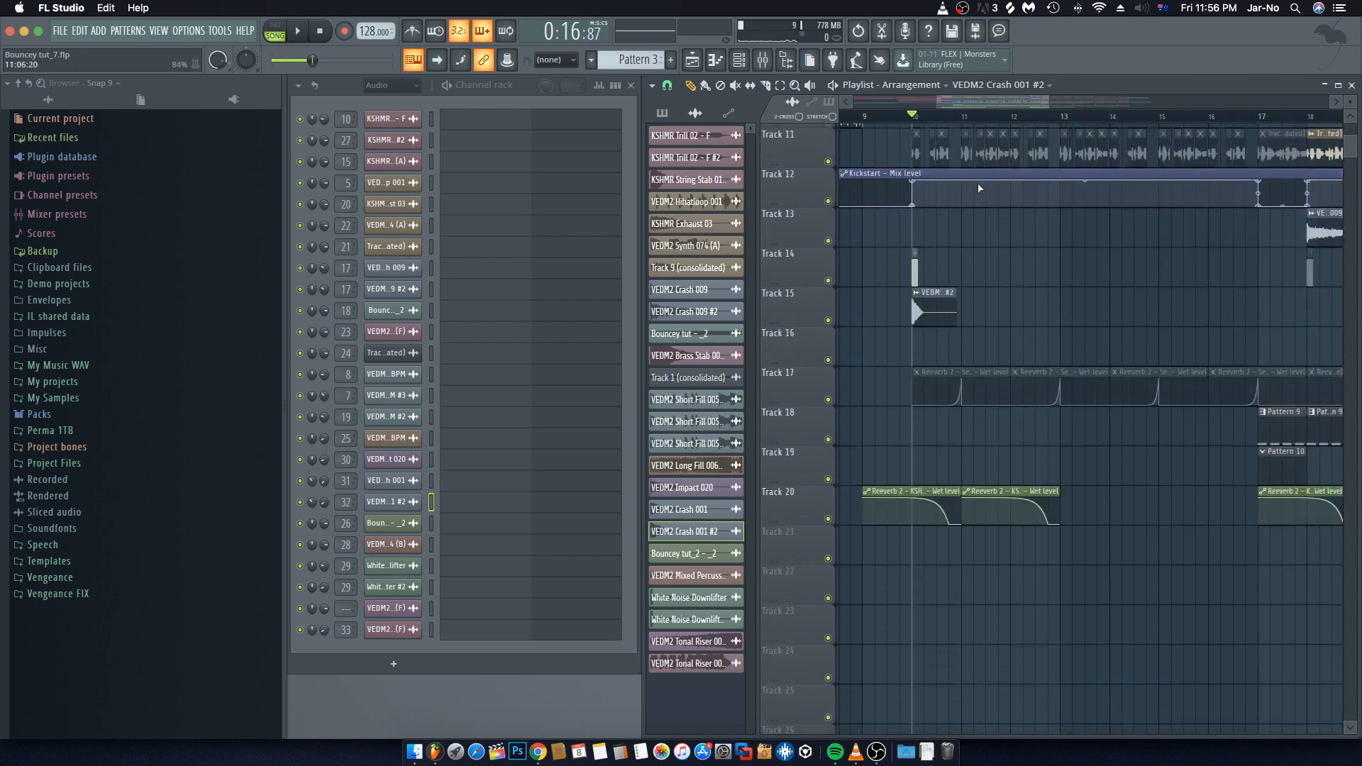
{"action": "scroll", "coordinate": [980, 184], "scroll_direction": "up", "scroll_amount": 10}
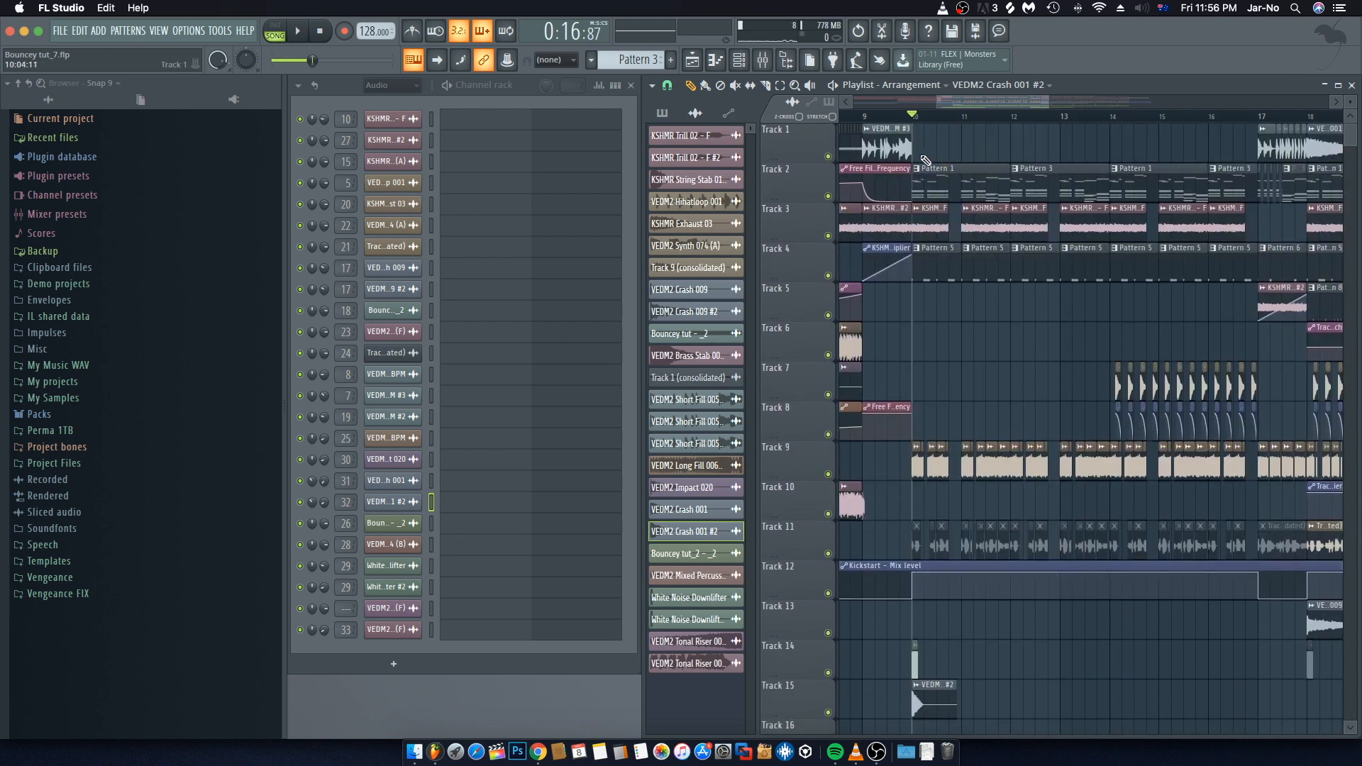
Step: Select Pattern 1 from its Track 2 clip and open the mixer
{"action": "left_click", "coordinate": [950, 178]}
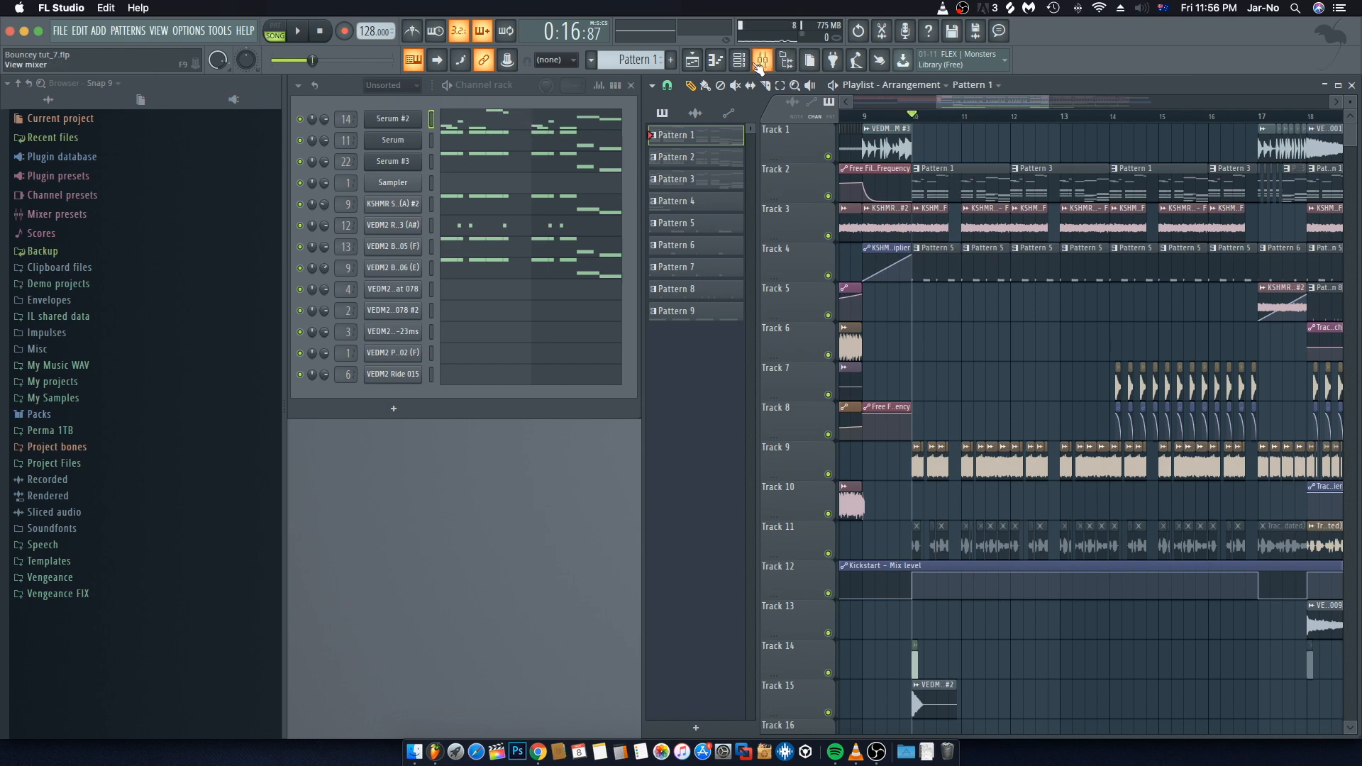
{"action": "left_click", "coordinate": [761, 62]}
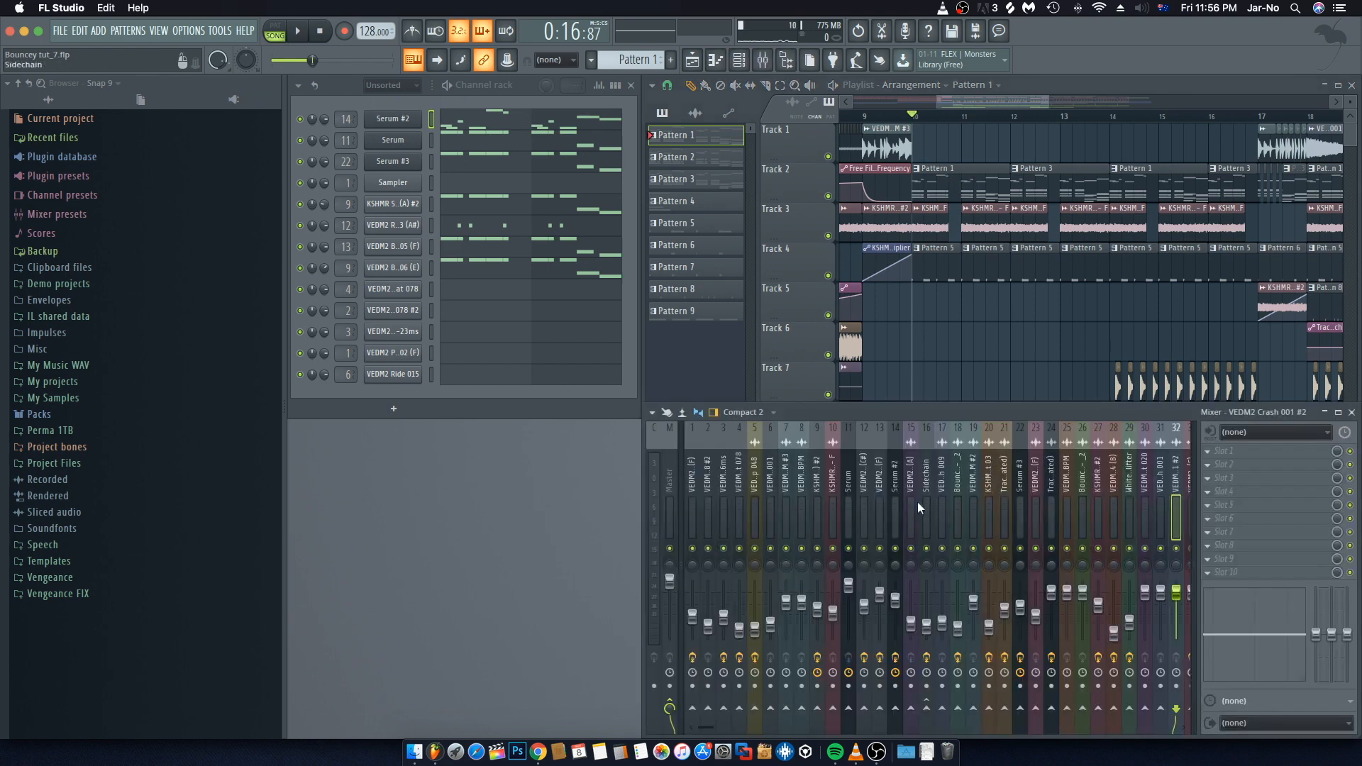
{"action": "right_click", "coordinate": [896, 547]}
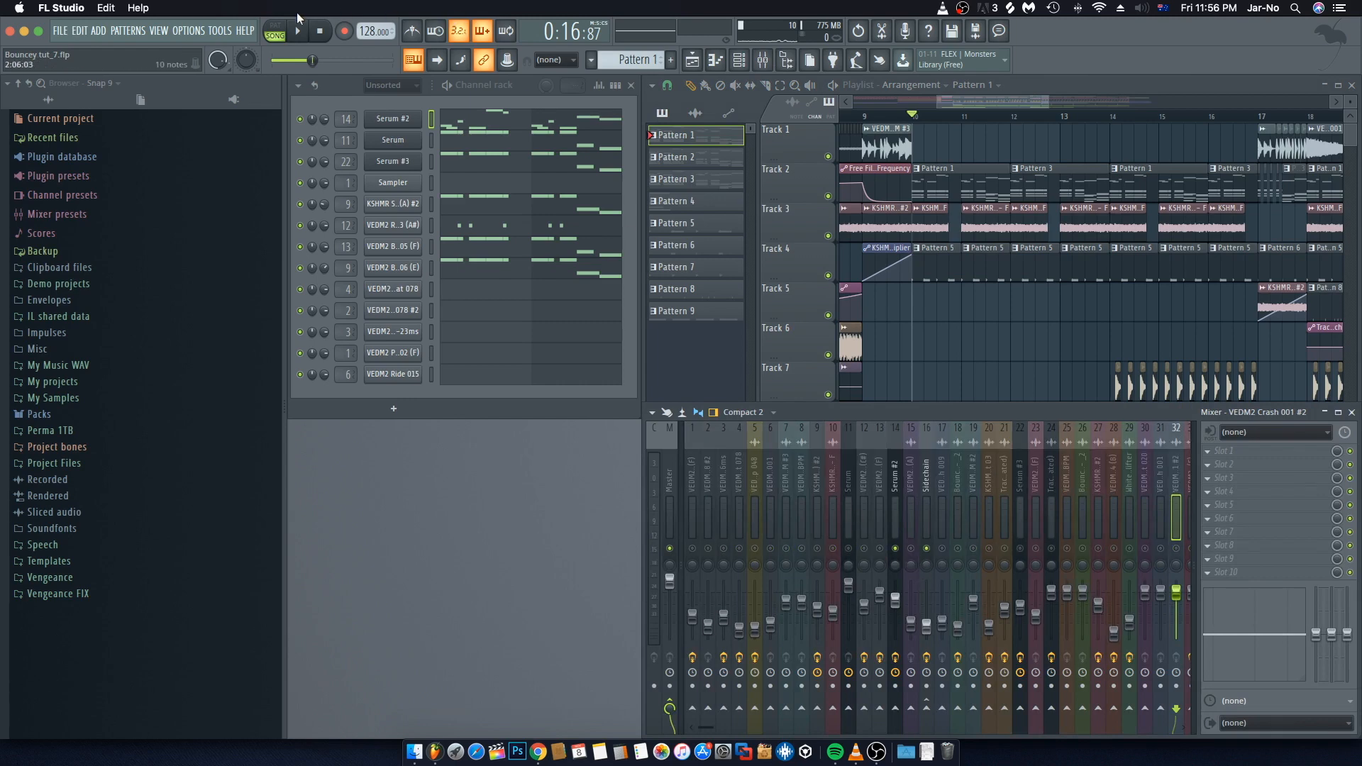
Step: Switch to pattern mode and play Pattern 1, selecting the Serum #2 mixer insert while listening
{"action": "left_click", "coordinate": [275, 30]}
{"action": "key", "text": "space"}
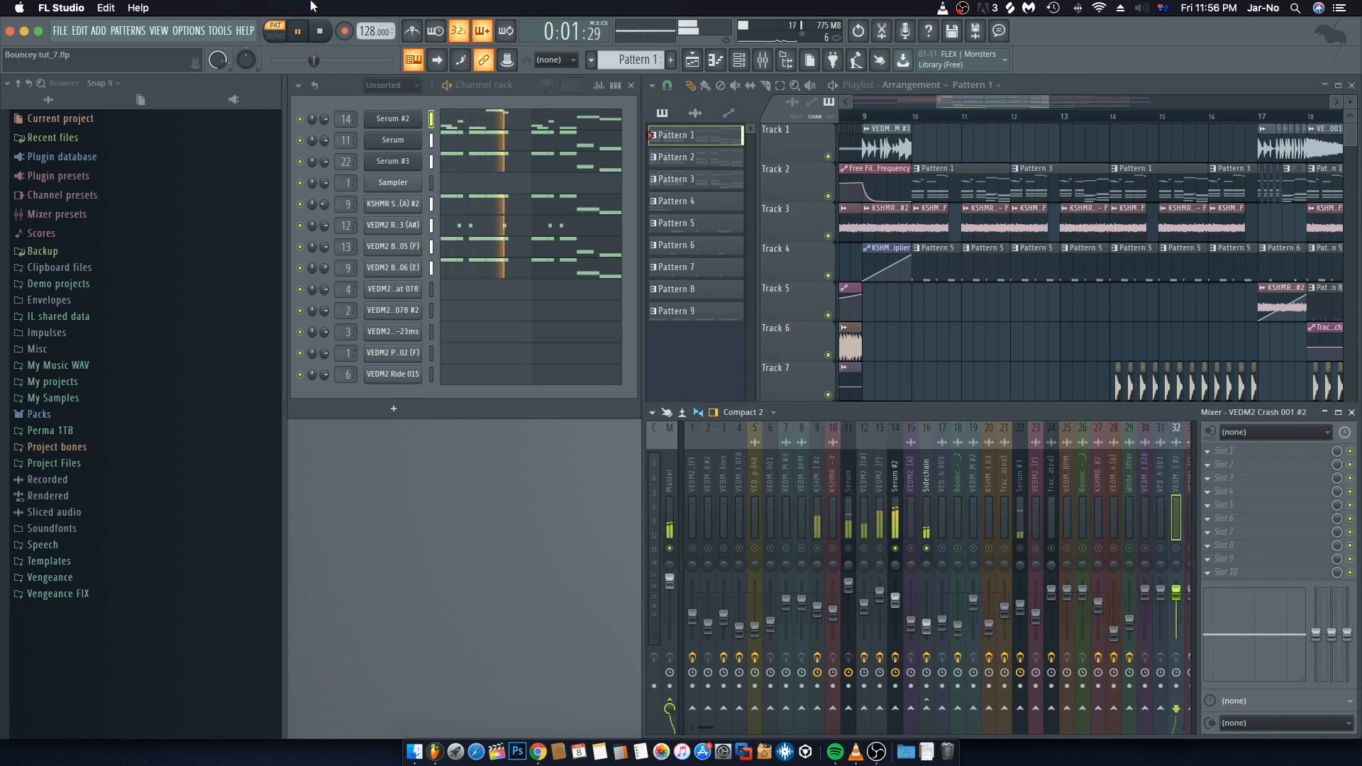
{"action": "left_click", "coordinate": [896, 509]}
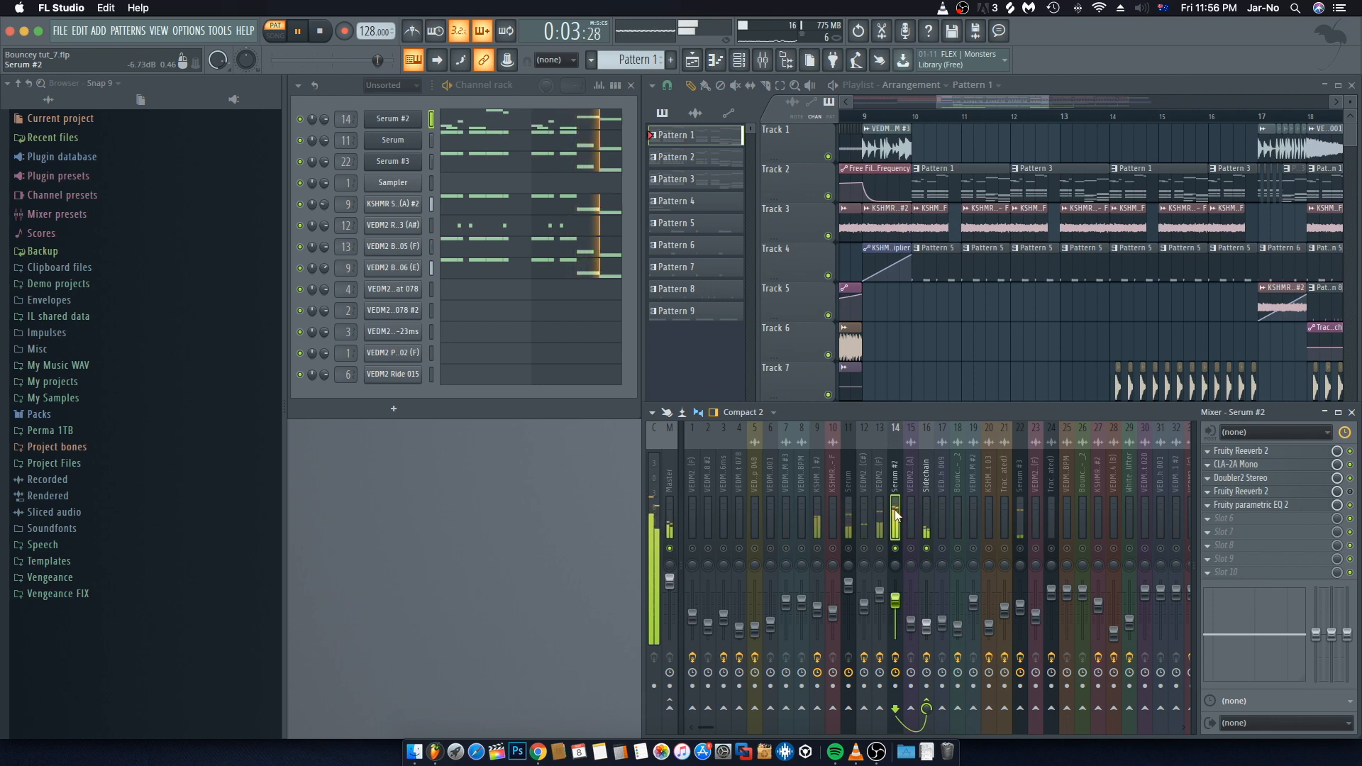
{"action": "key", "text": "space"}
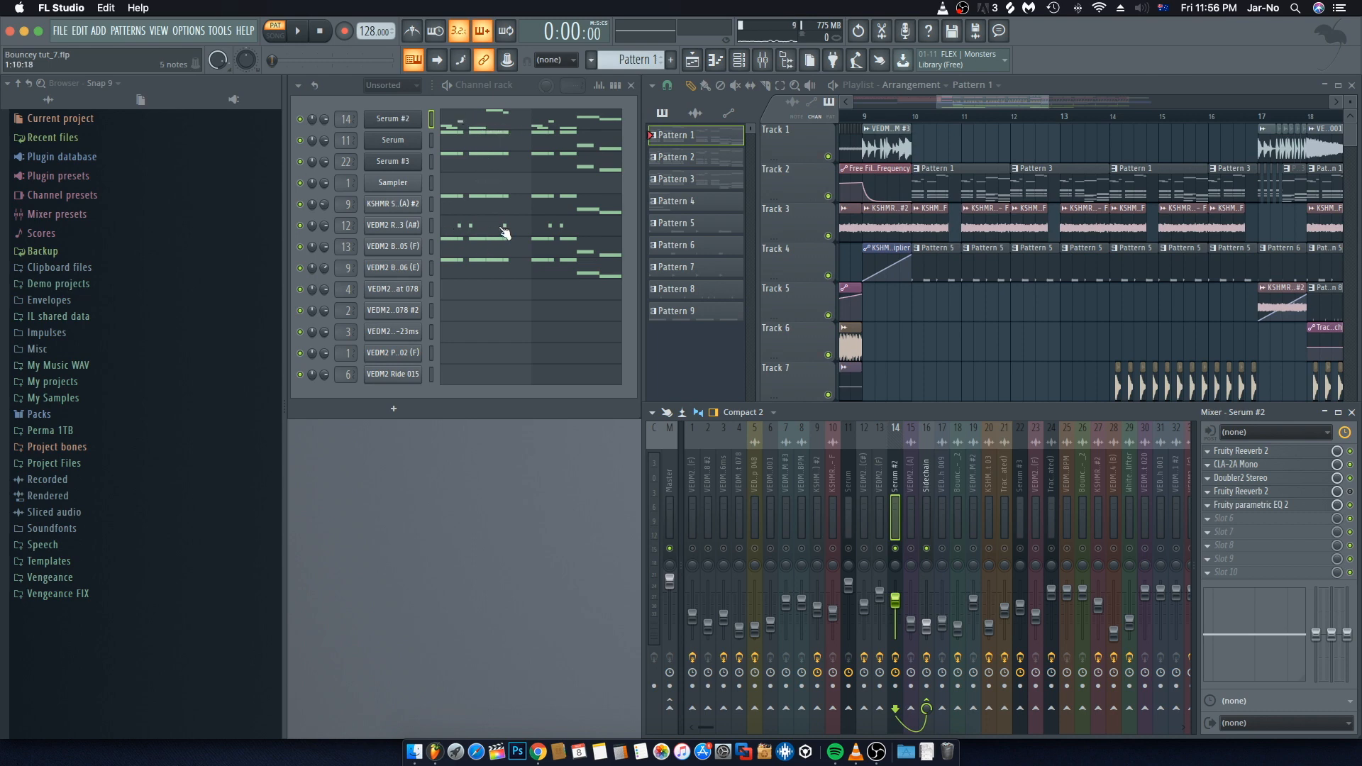
Step: Open the Serum #2 channel's notes in the piano roll
{"action": "left_click", "coordinate": [471, 125]}
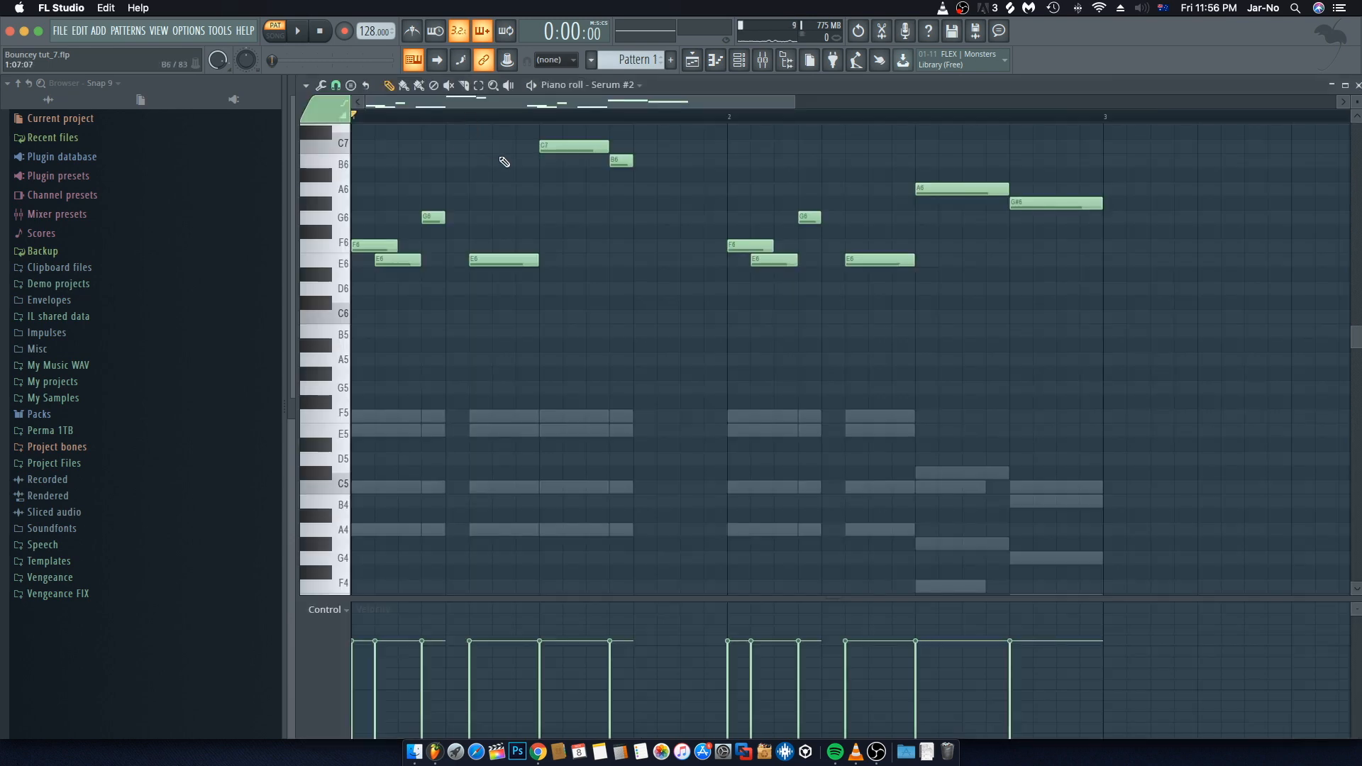
Step: Select all Serum #2 notes in the piano roll and shorten them slightly
{"action": "scroll", "coordinate": [502, 194], "scroll_direction": "up", "scroll_amount": 5}
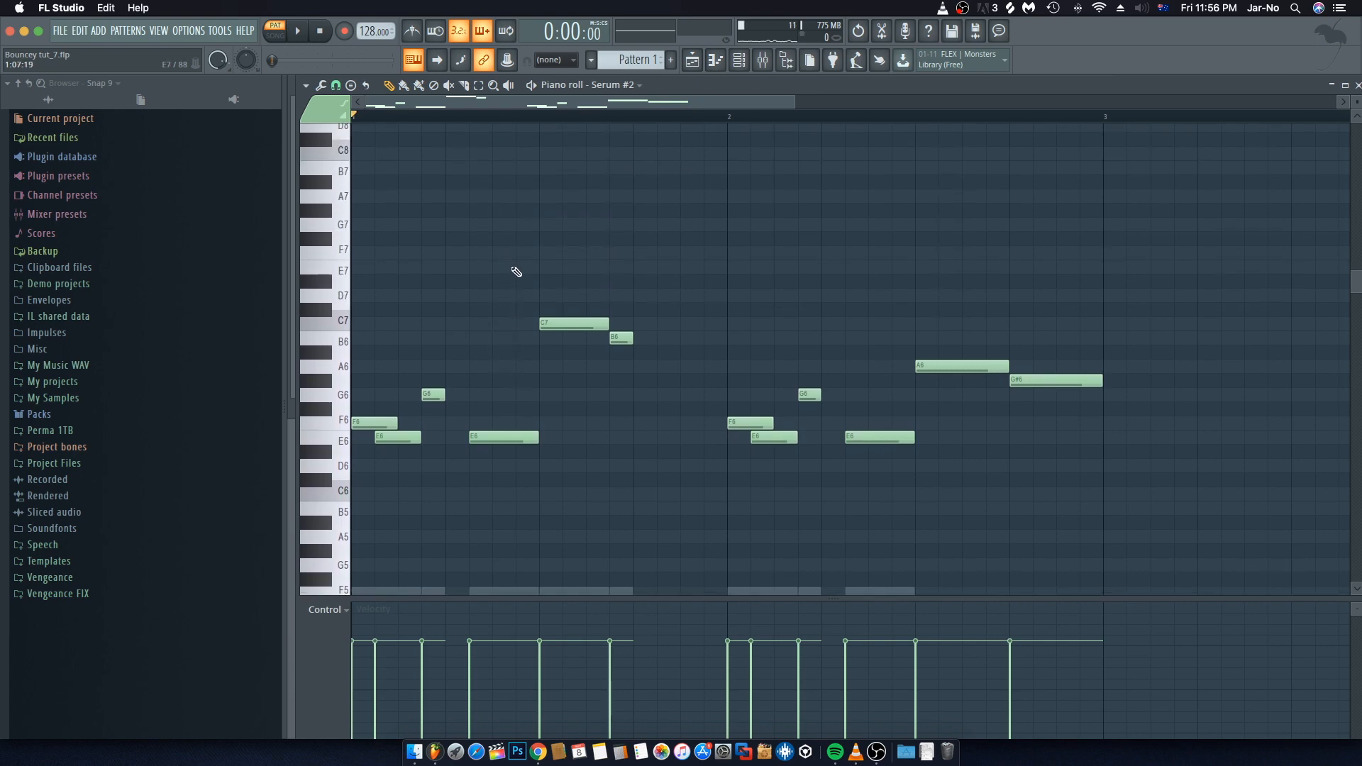
{"action": "key", "text": "super+a"}
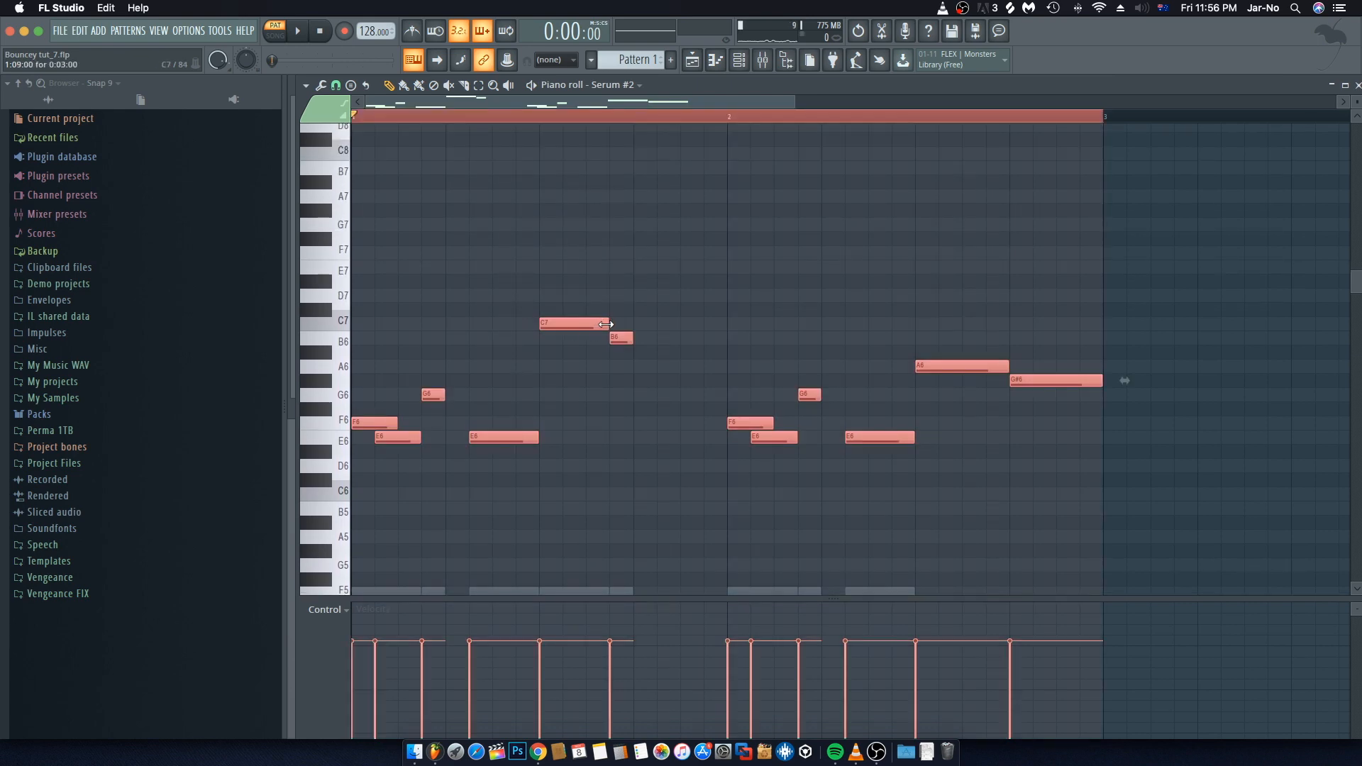
{"action": "left_click_drag", "start_coordinate": [605, 324], "coordinate": [599, 324]}
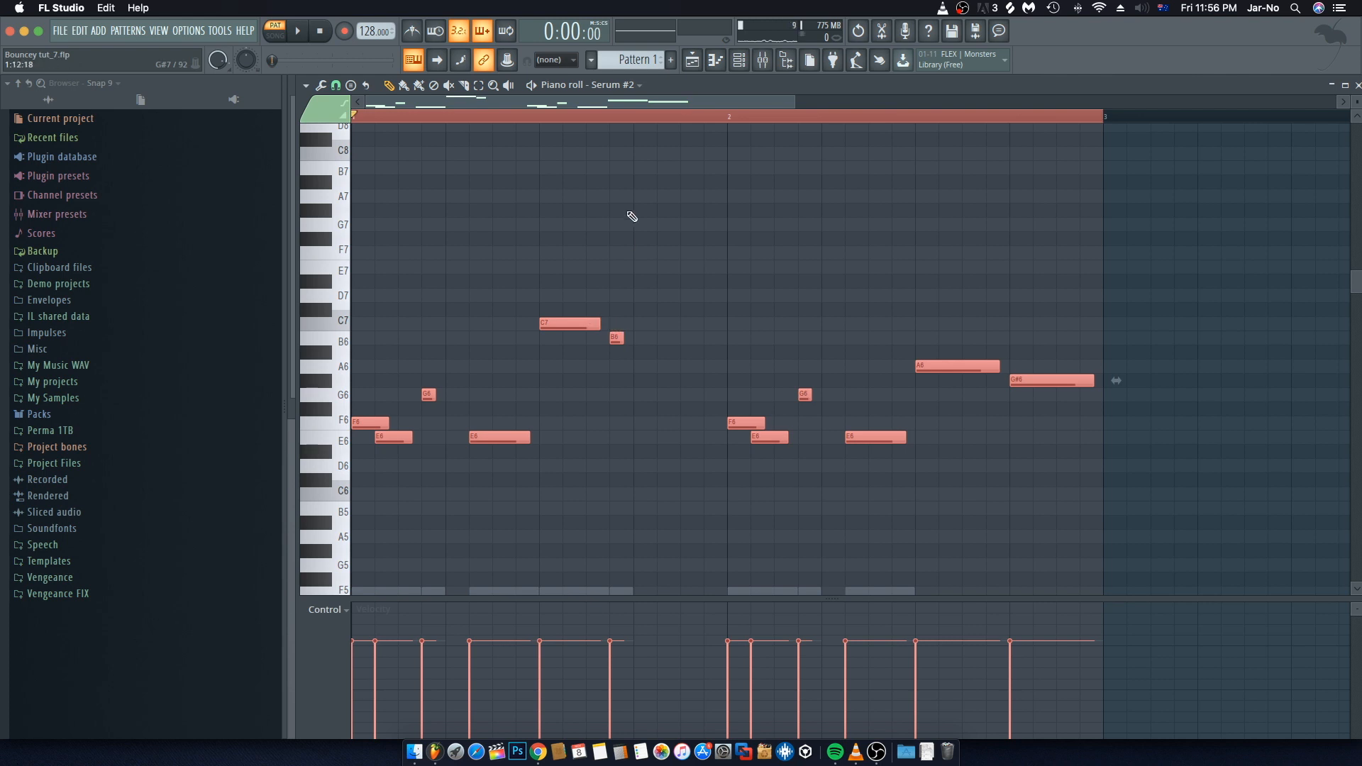
Step: Zoom in on the melody and play Pattern 1 to audition the shortened Serum #2 notes
{"action": "scroll", "coordinate": [616, 127], "scroll_direction": "up", "scroll_amount": 3}
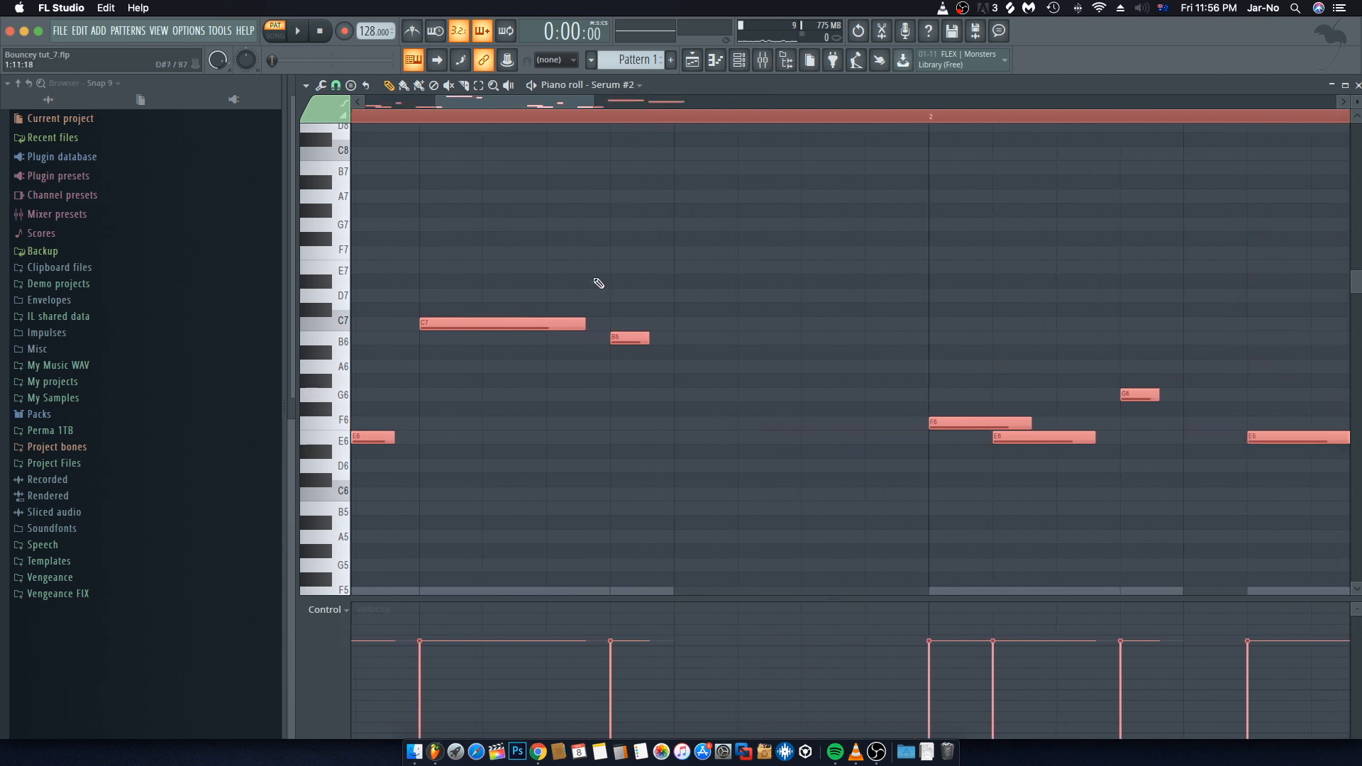
{"action": "mouse_move", "coordinate": [582, 328]}
{"action": "left_mouse_down"}
{"action": "mouse_move", "coordinate": [615, 325]}
{"action": "mouse_move", "coordinate": [583, 331]}
{"action": "left_mouse_up"}
{"action": "left_click", "coordinate": [689, 271]}
{"action": "key", "text": "space"}
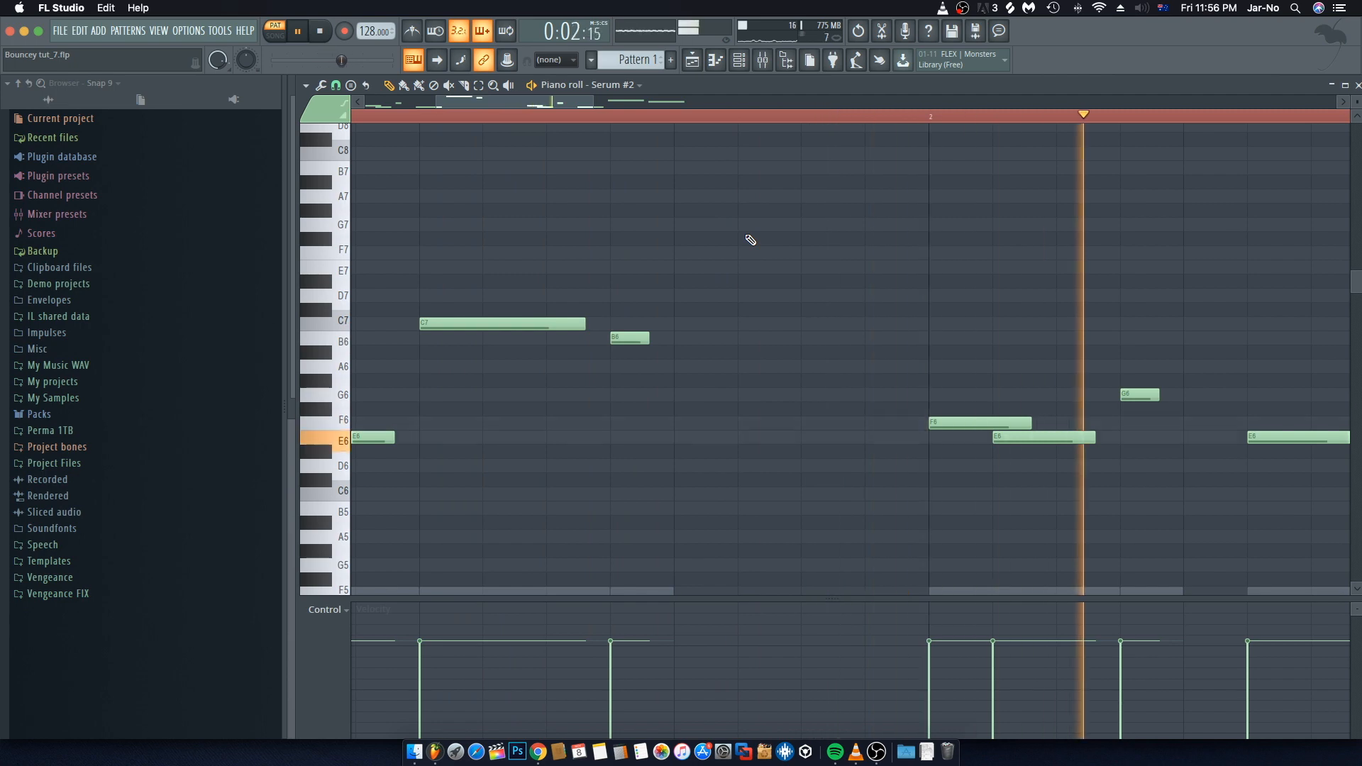
{"action": "key", "text": "ctrl+a"}
{"action": "key", "text": "space"}
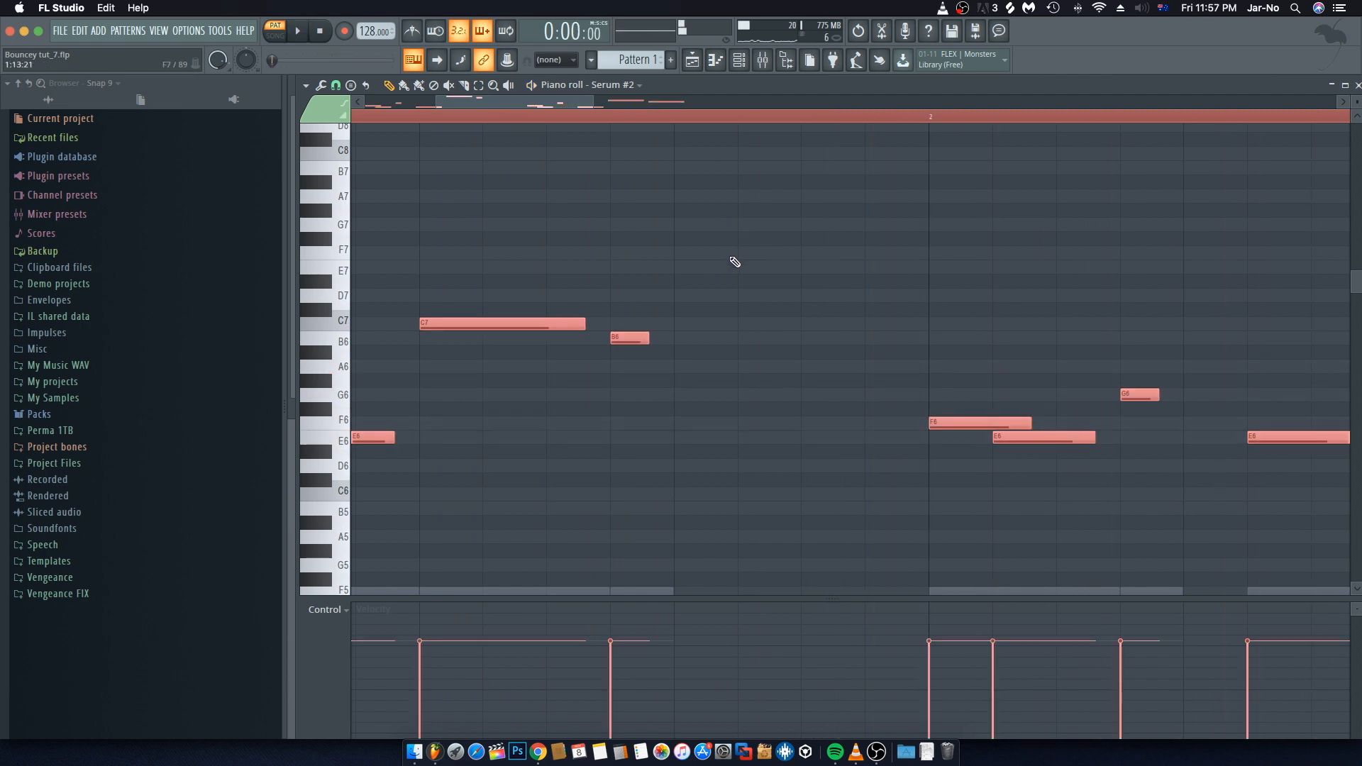
Step: Undo the Serum #2 note shortening twice, replaying the pattern in between
{"action": "key", "text": "ctrl+z"}
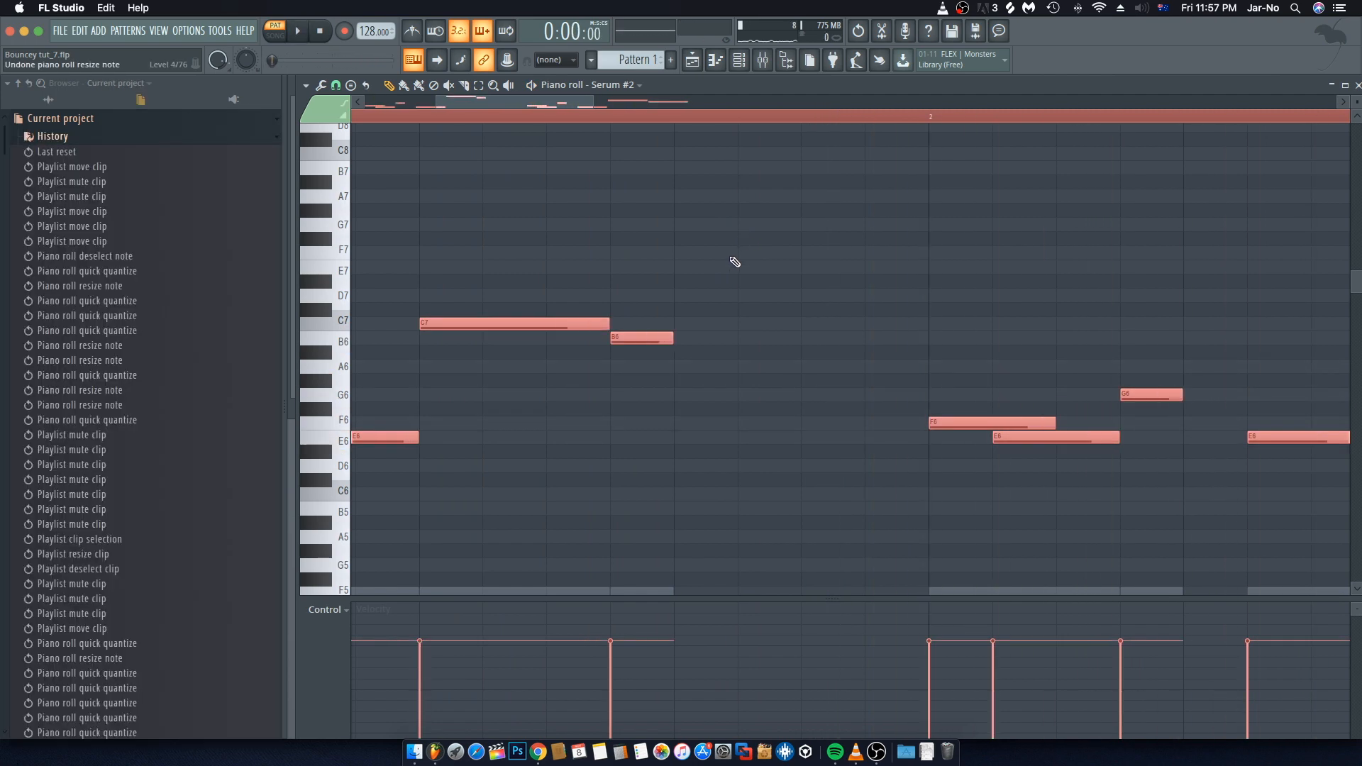
{"action": "key", "text": "space"}
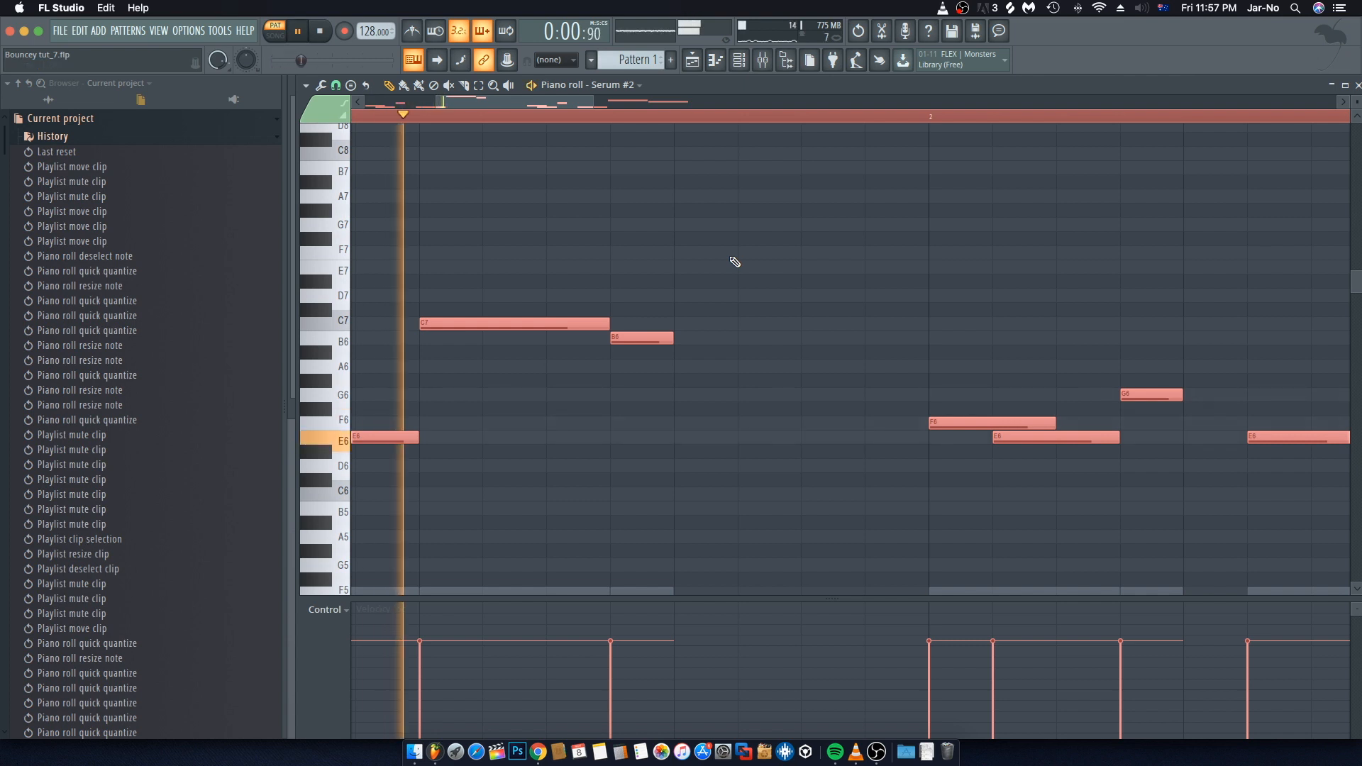
{"action": "key", "text": "space"}
{"action": "key", "text": "ctrl+z"}
{"action": "key", "text": "space"}
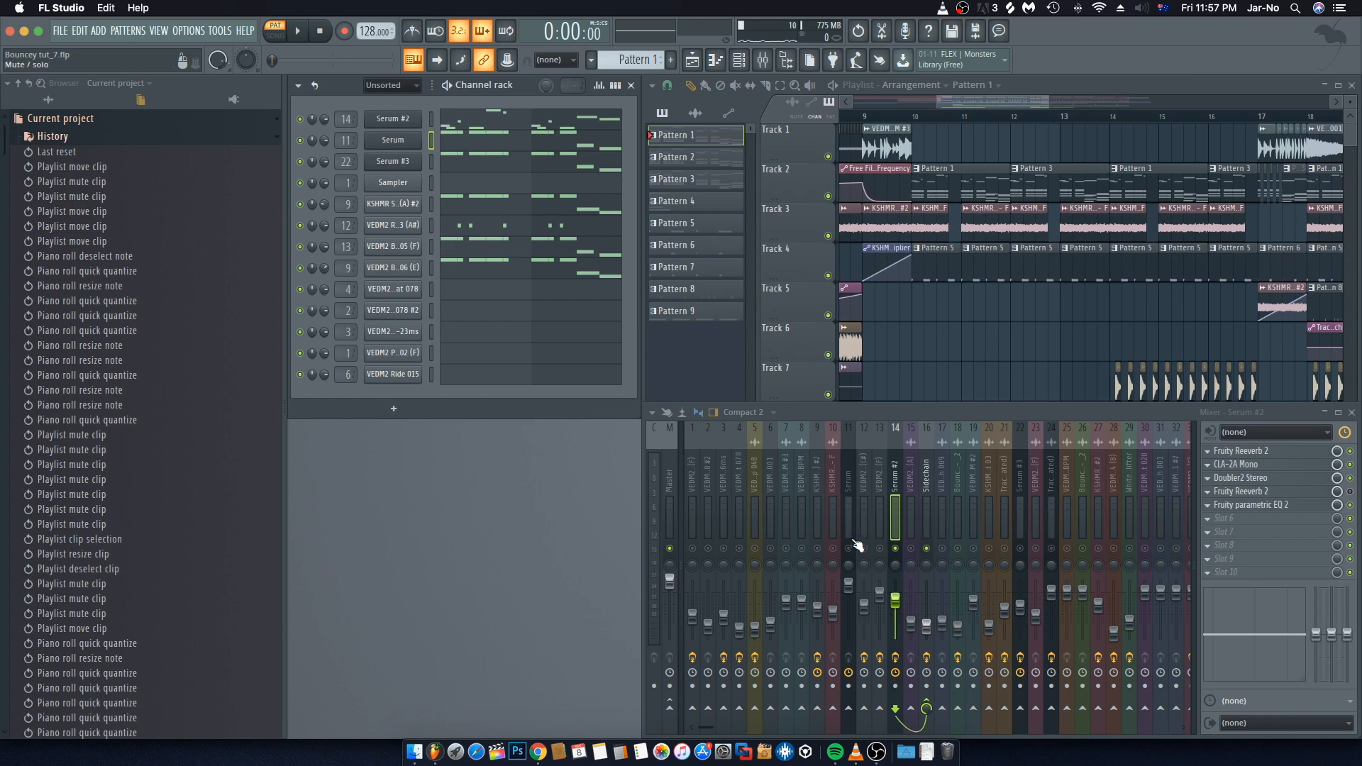
Step: Open the Serum channel's notes in the piano roll and shorten all of them slightly
{"action": "key", "text": "space"}
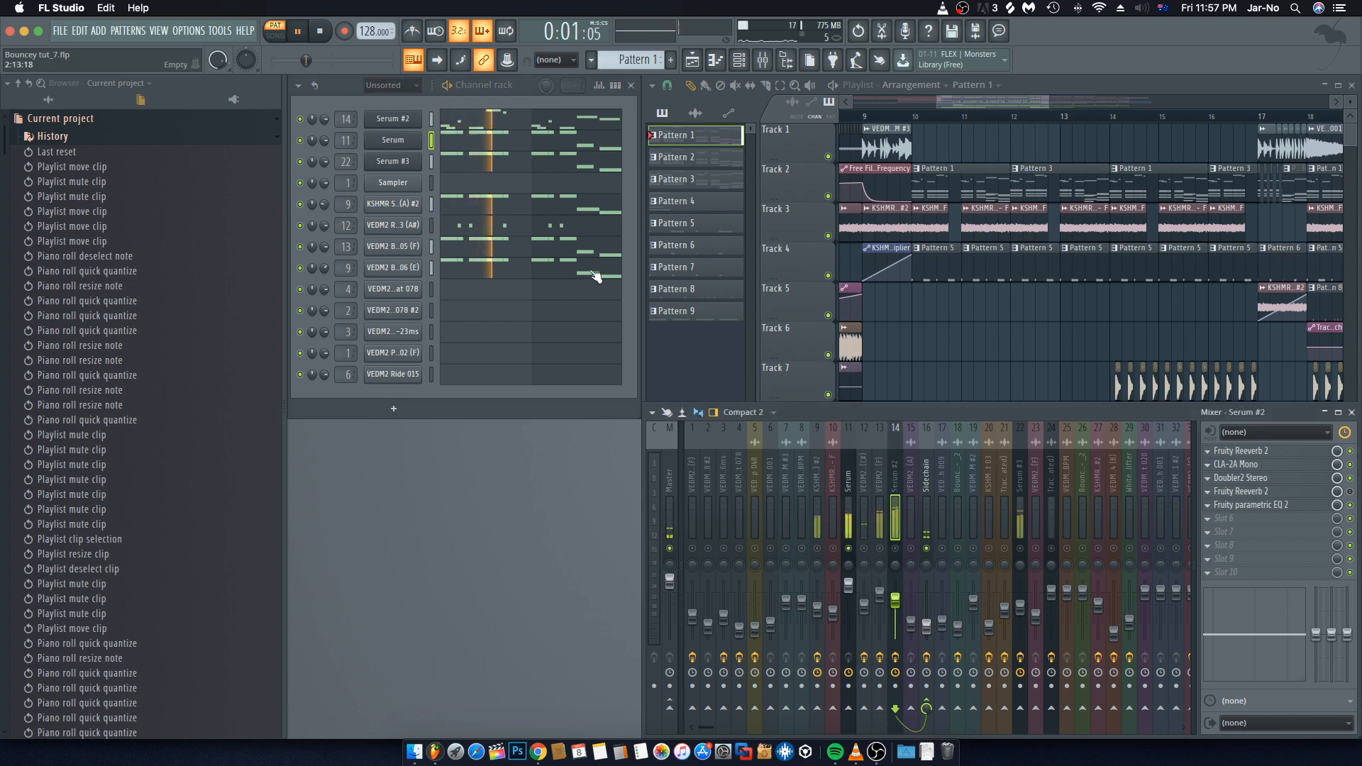
{"action": "left_click", "coordinate": [449, 131]}
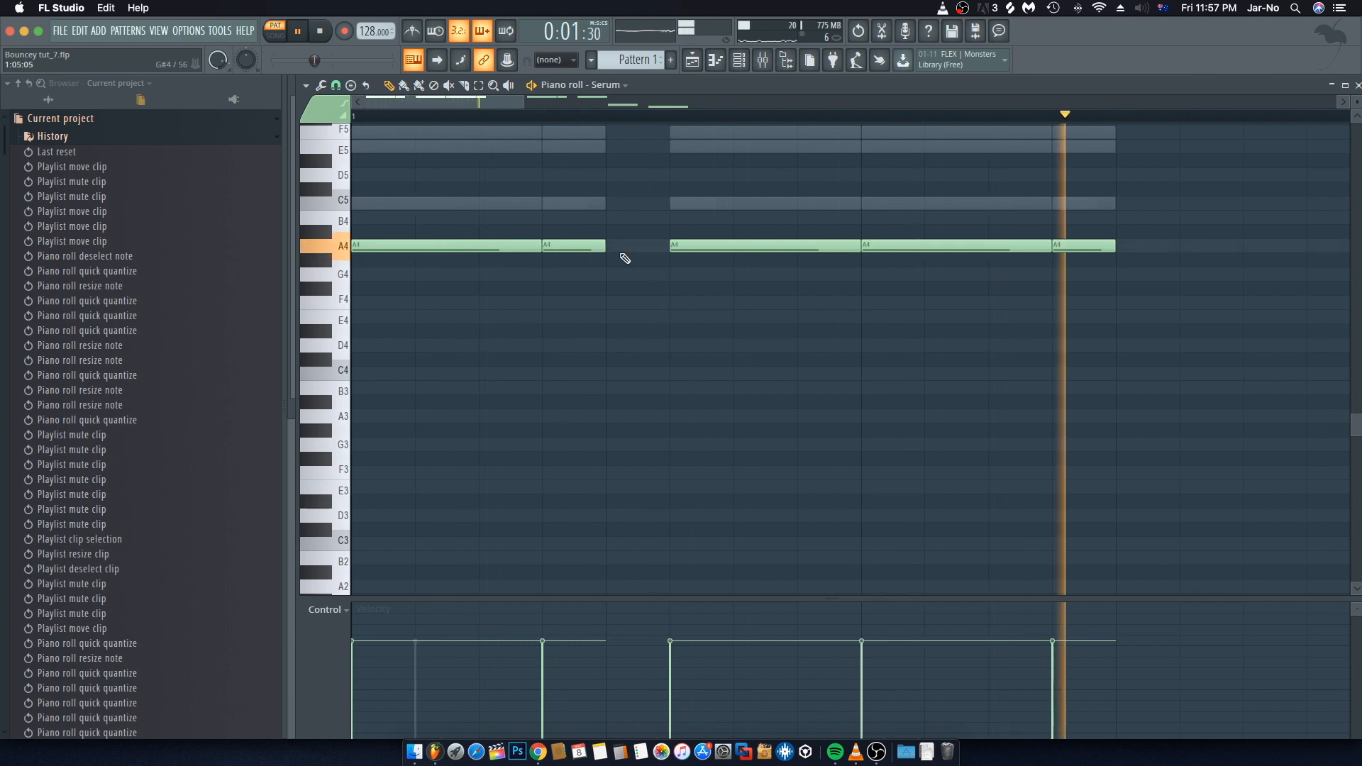
{"action": "key", "text": "super+a"}
{"action": "left_click_drag", "start_coordinate": [605, 246], "coordinate": [583, 248]}
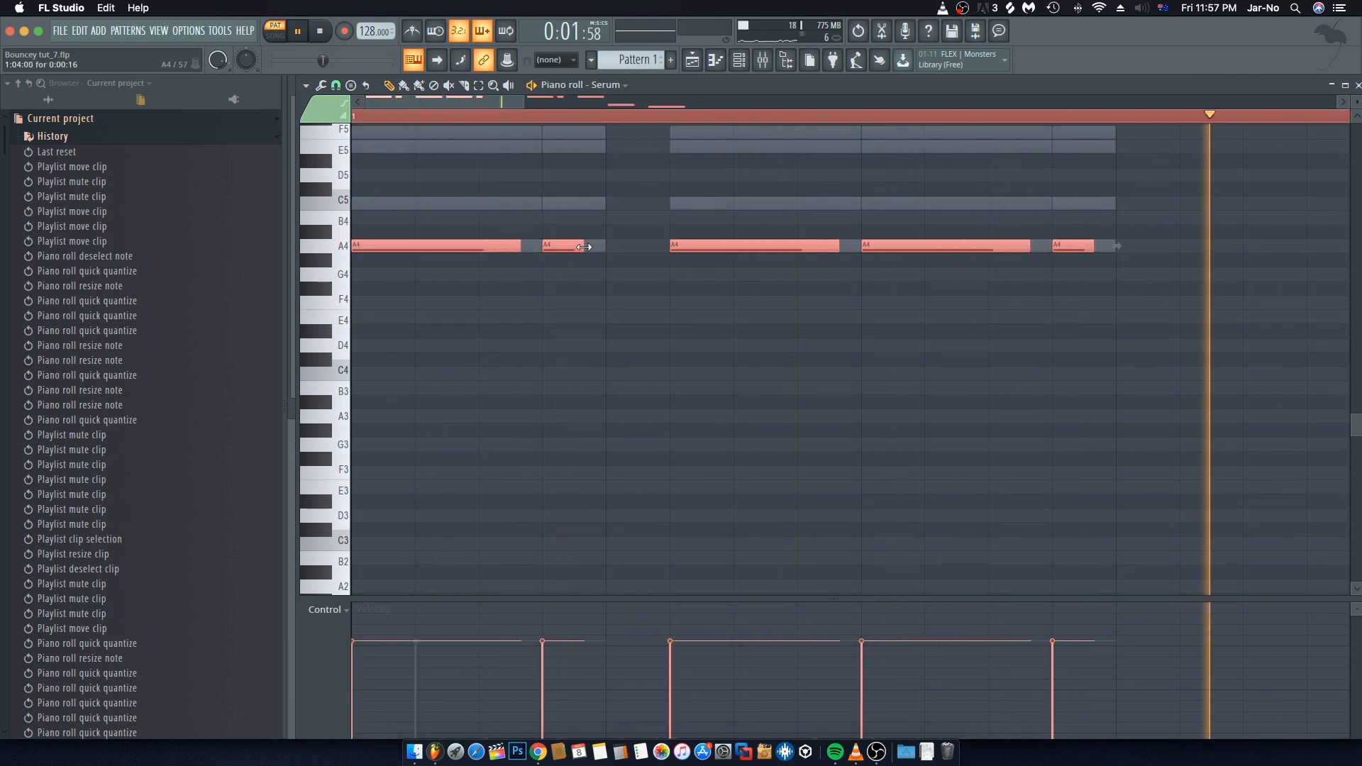
{"action": "left_click", "coordinate": [611, 281], "text": "super"}
{"action": "key", "text": "Escape"}
{"action": "key", "text": "space"}
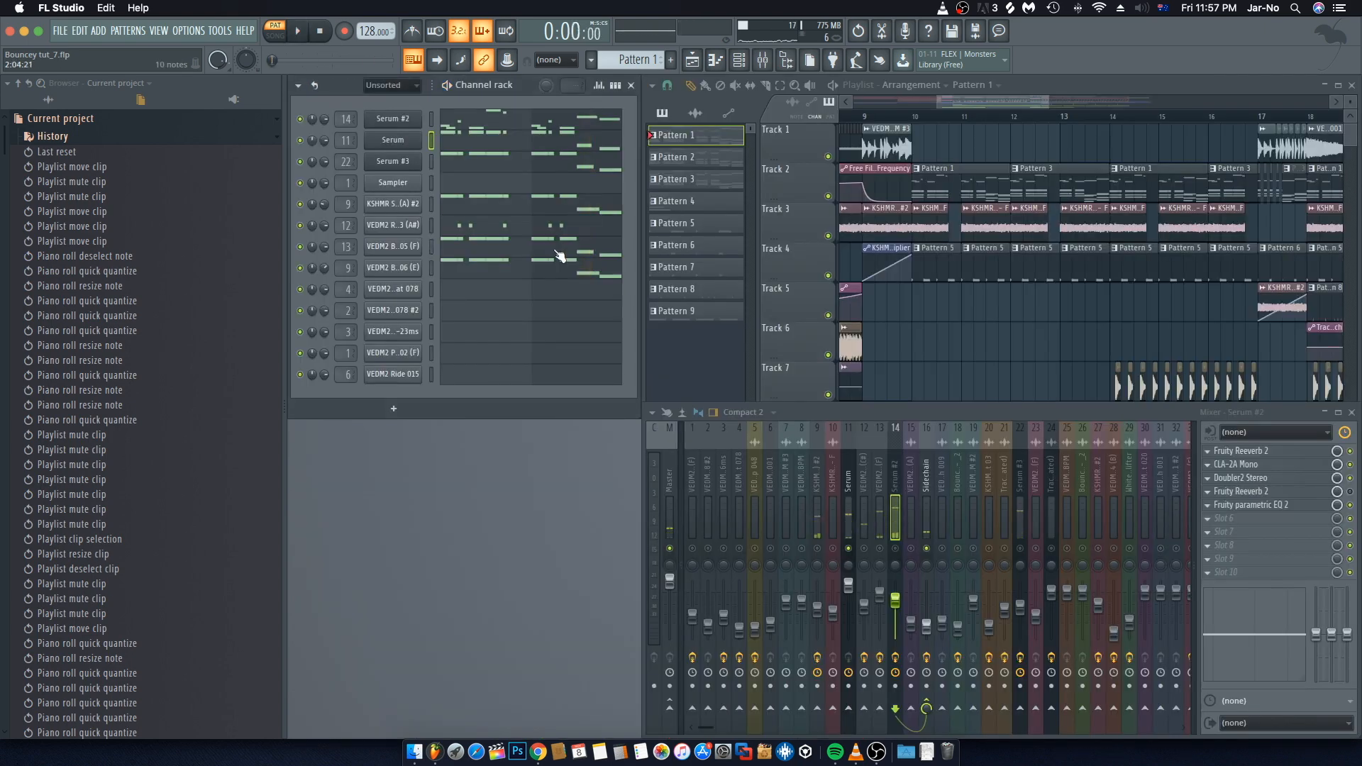
Step: Shorten all Serum #3 notes slightly and play the pattern to check them
{"action": "left_click", "coordinate": [463, 165]}
{"action": "key", "text": "super+a"}
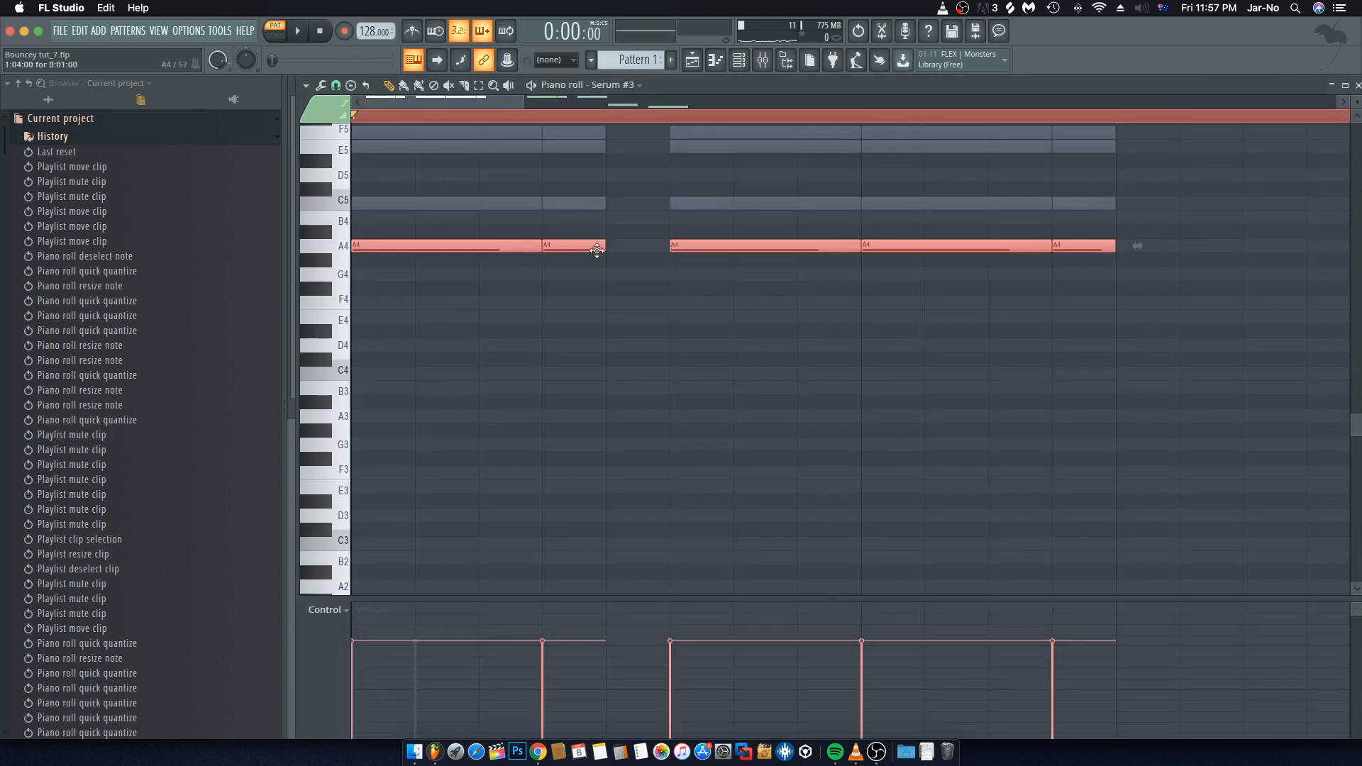
{"action": "left_click_drag", "start_coordinate": [603, 248], "coordinate": [578, 249]}
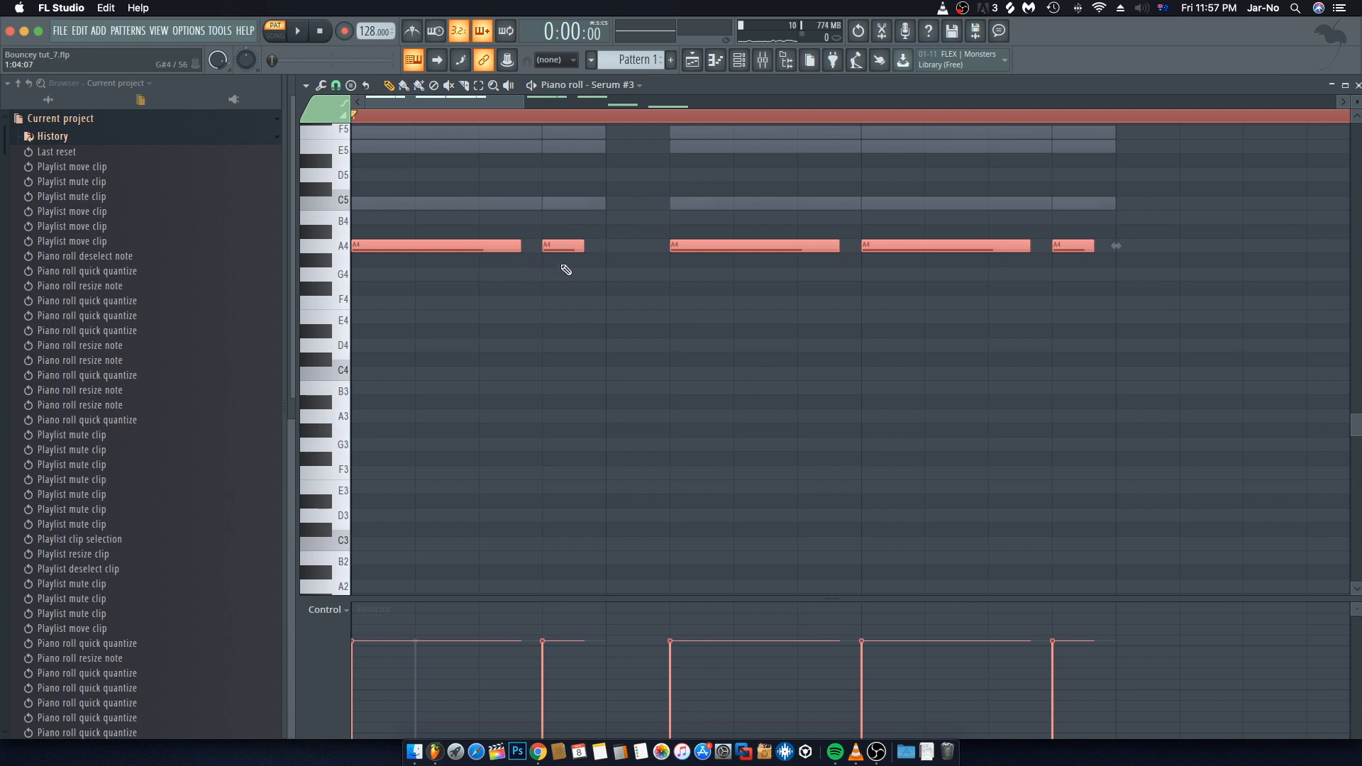
{"action": "key", "text": "F7"}
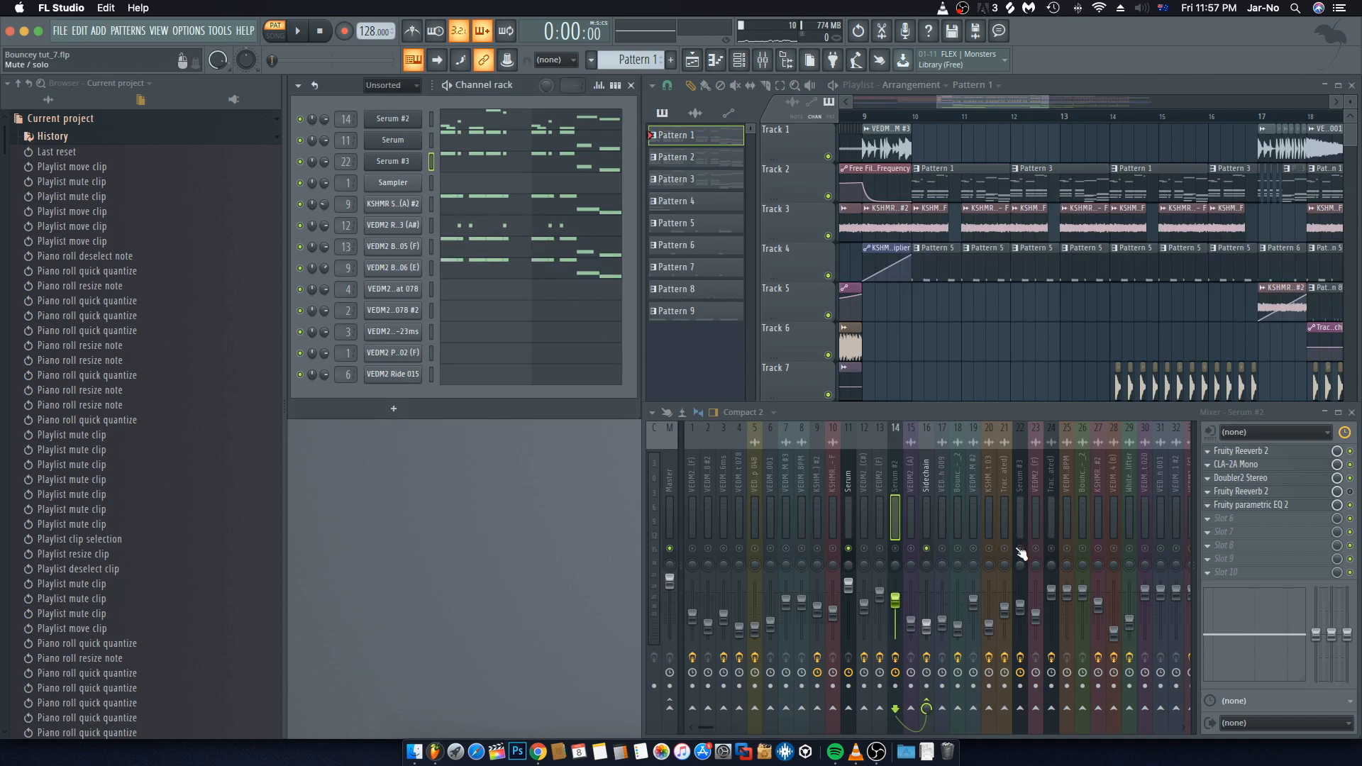
{"action": "key", "text": "space"}
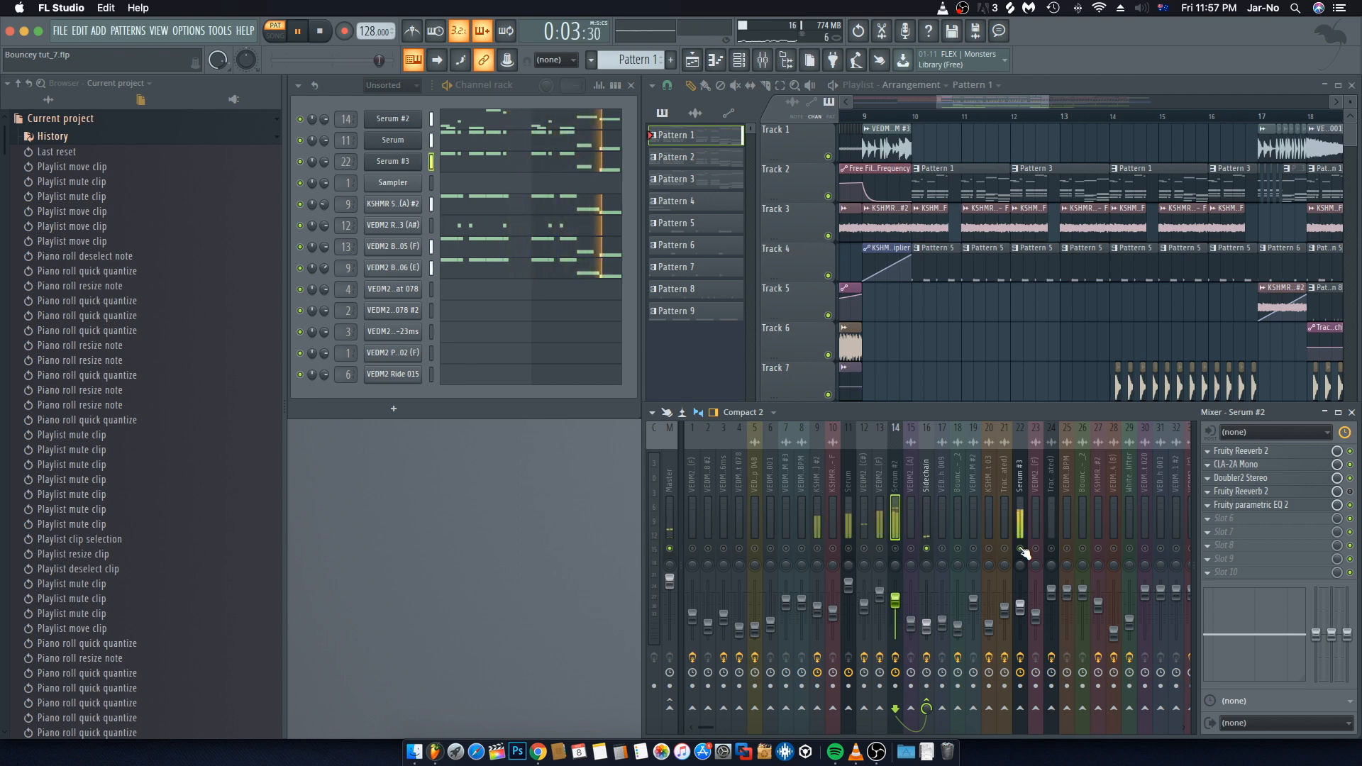
{"action": "key", "text": "space"}
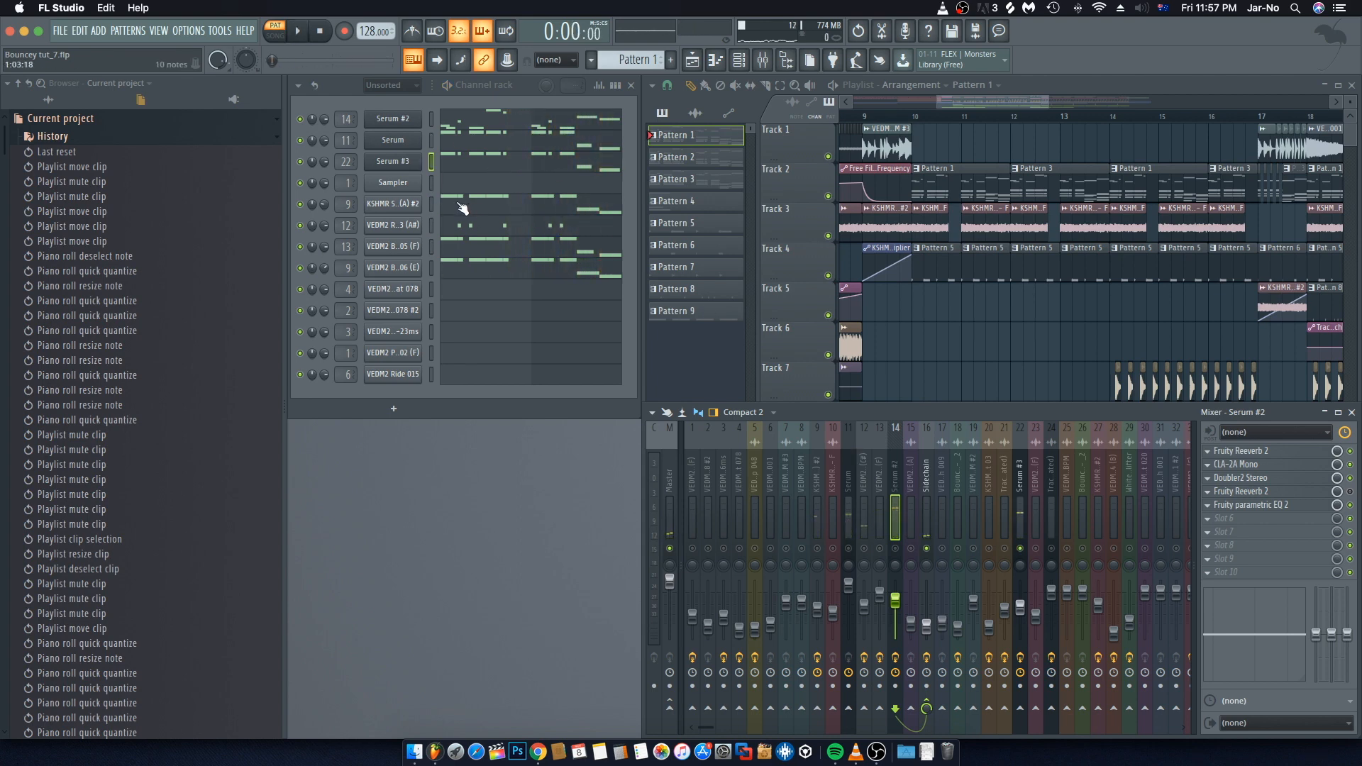
Step: Shorten all KSHMR String Stab 01 (A) #2 notes slightly and play the pattern
{"action": "key", "text": "space"}
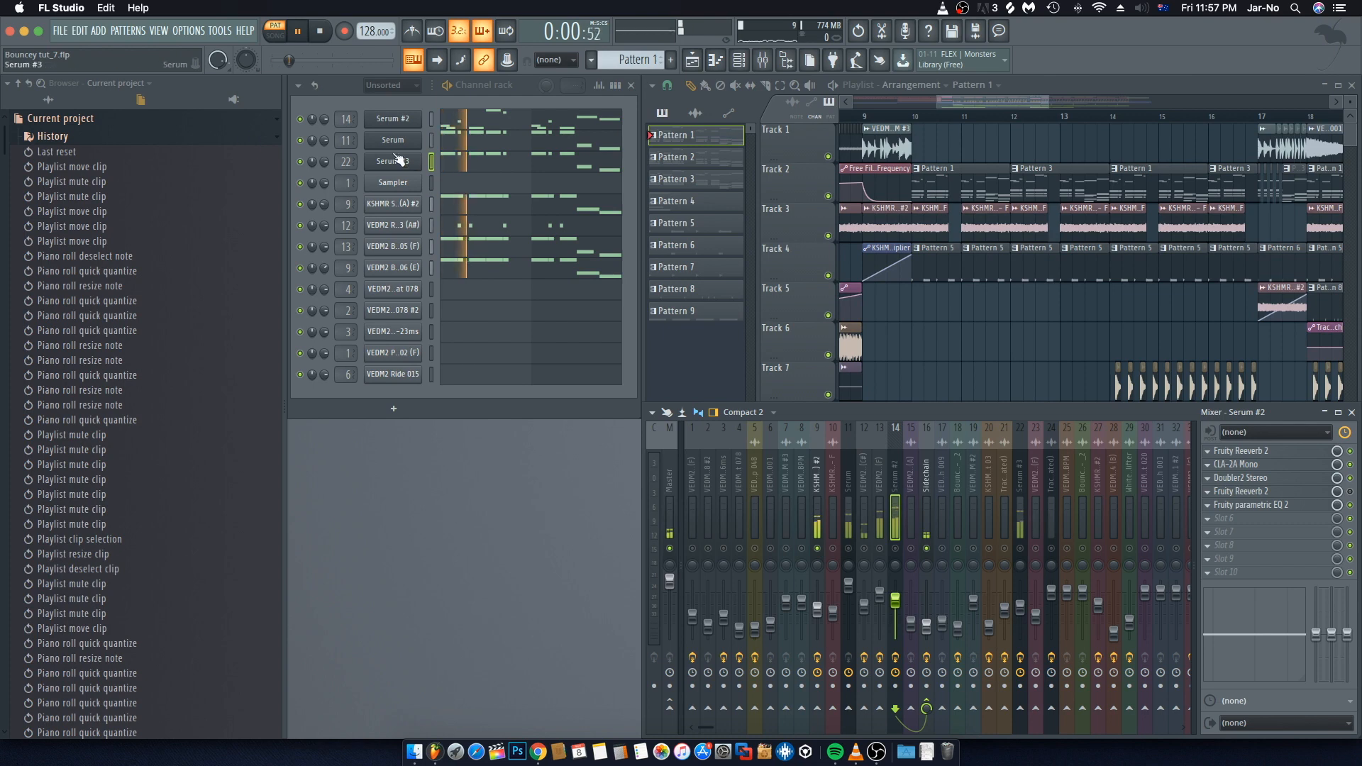
{"action": "key", "text": "space"}
{"action": "left_click", "coordinate": [454, 203]}
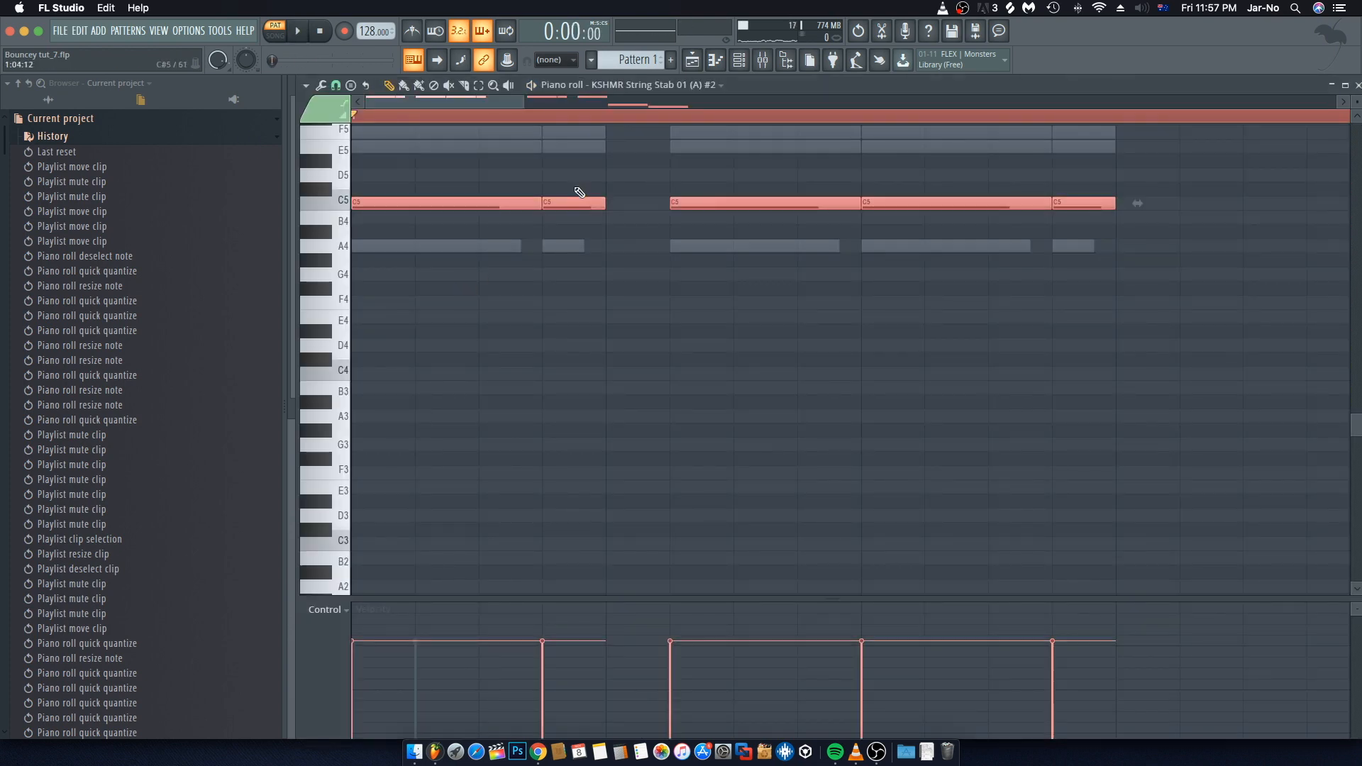
{"action": "left_click_drag", "start_coordinate": [605, 203], "coordinate": [585, 203]}
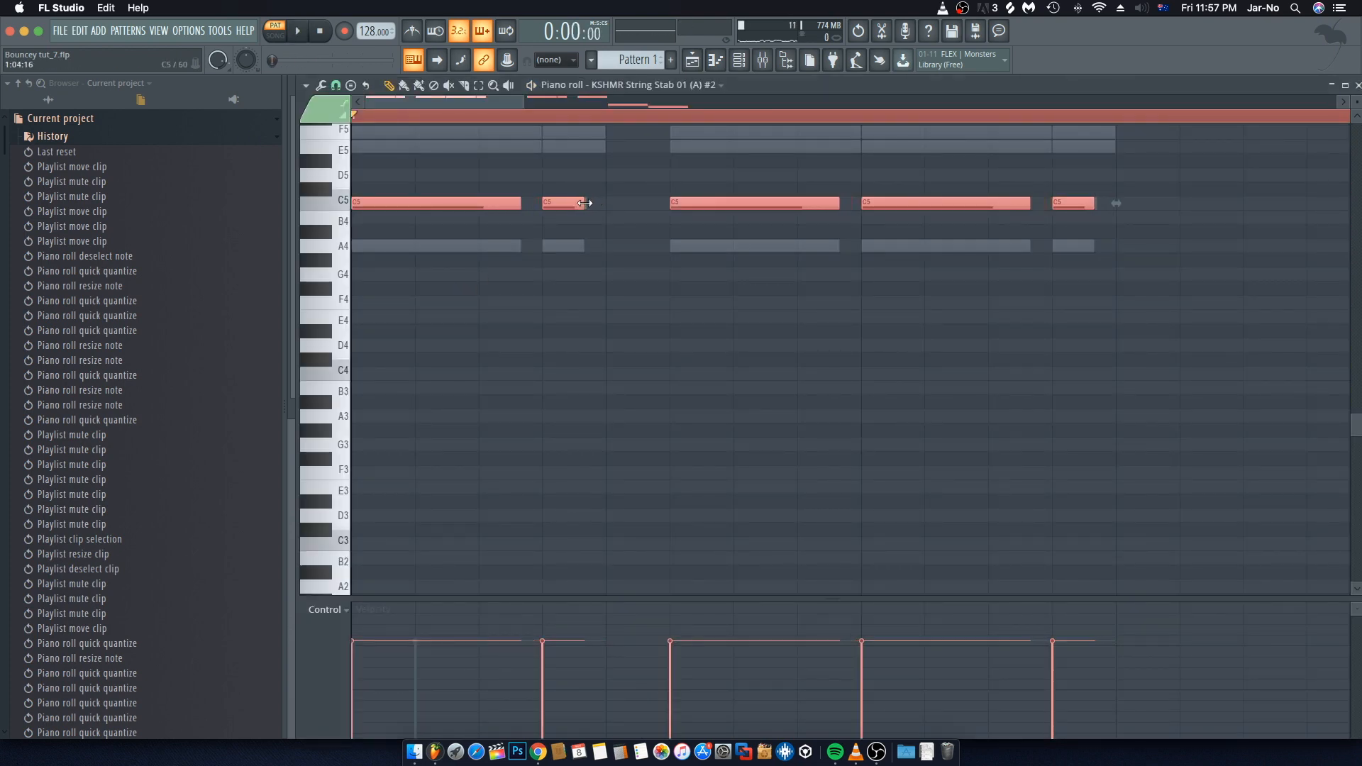
{"action": "key", "text": "space"}
{"action": "key", "text": "F7"}
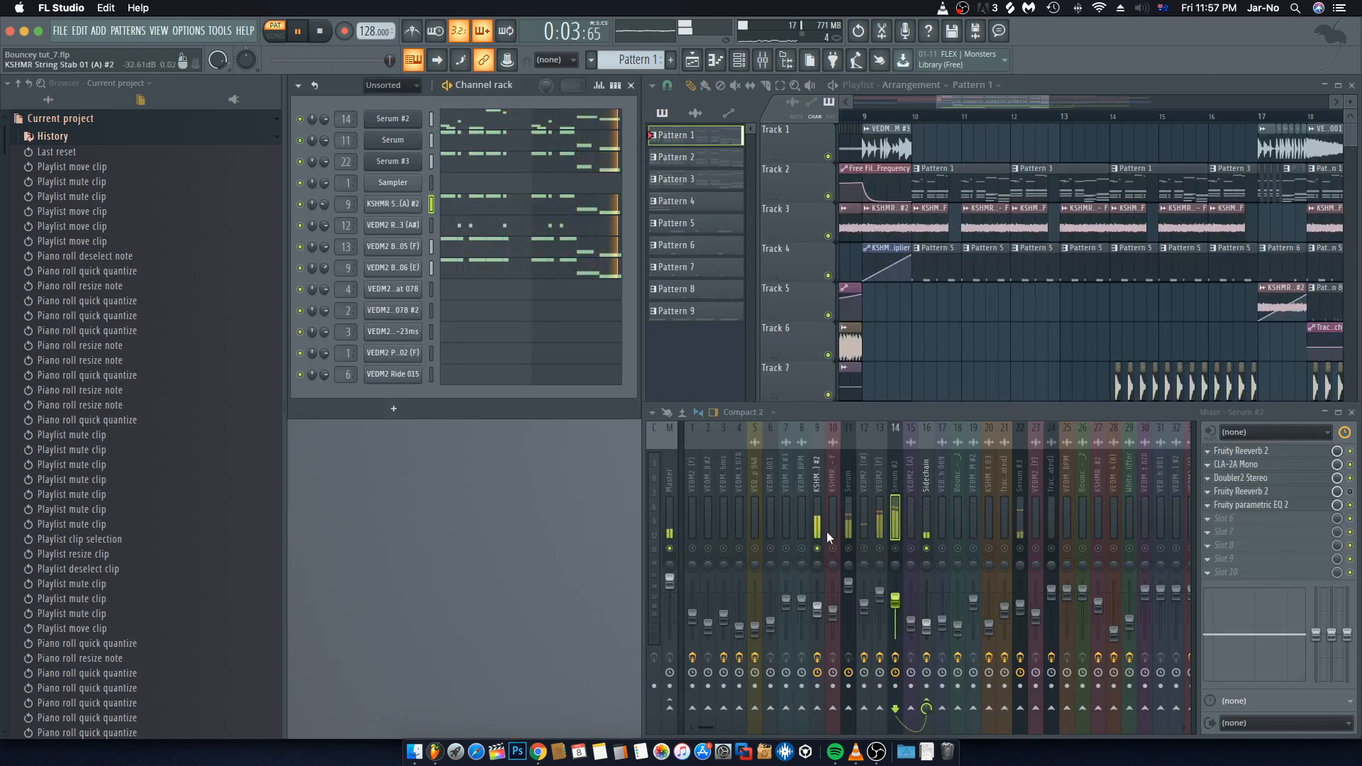
{"action": "key", "text": "space"}
{"action": "key", "text": "space"}
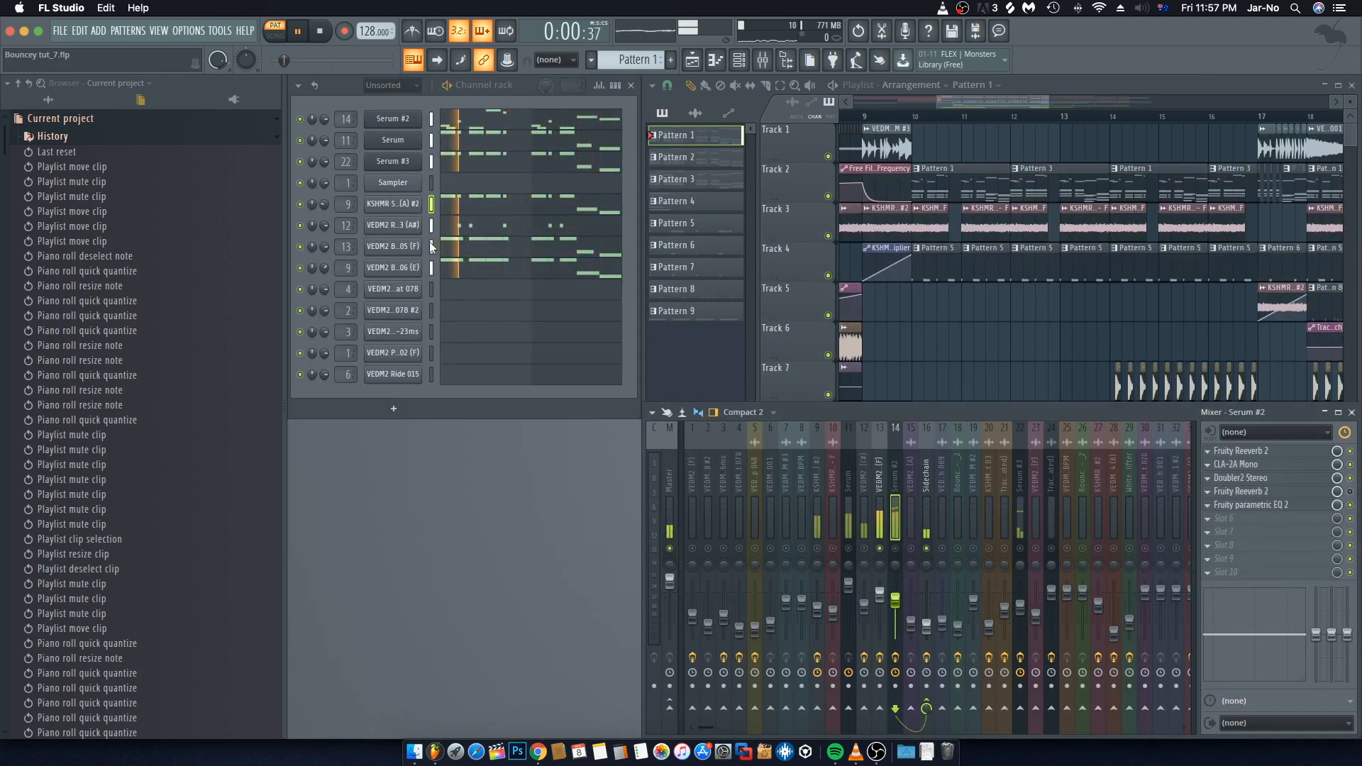
Step: Shorten all VEDM2 Bass 005 (F) notes slightly and play the pattern
{"action": "left_click", "coordinate": [434, 246]}
{"action": "key", "text": "ctrl+a"}
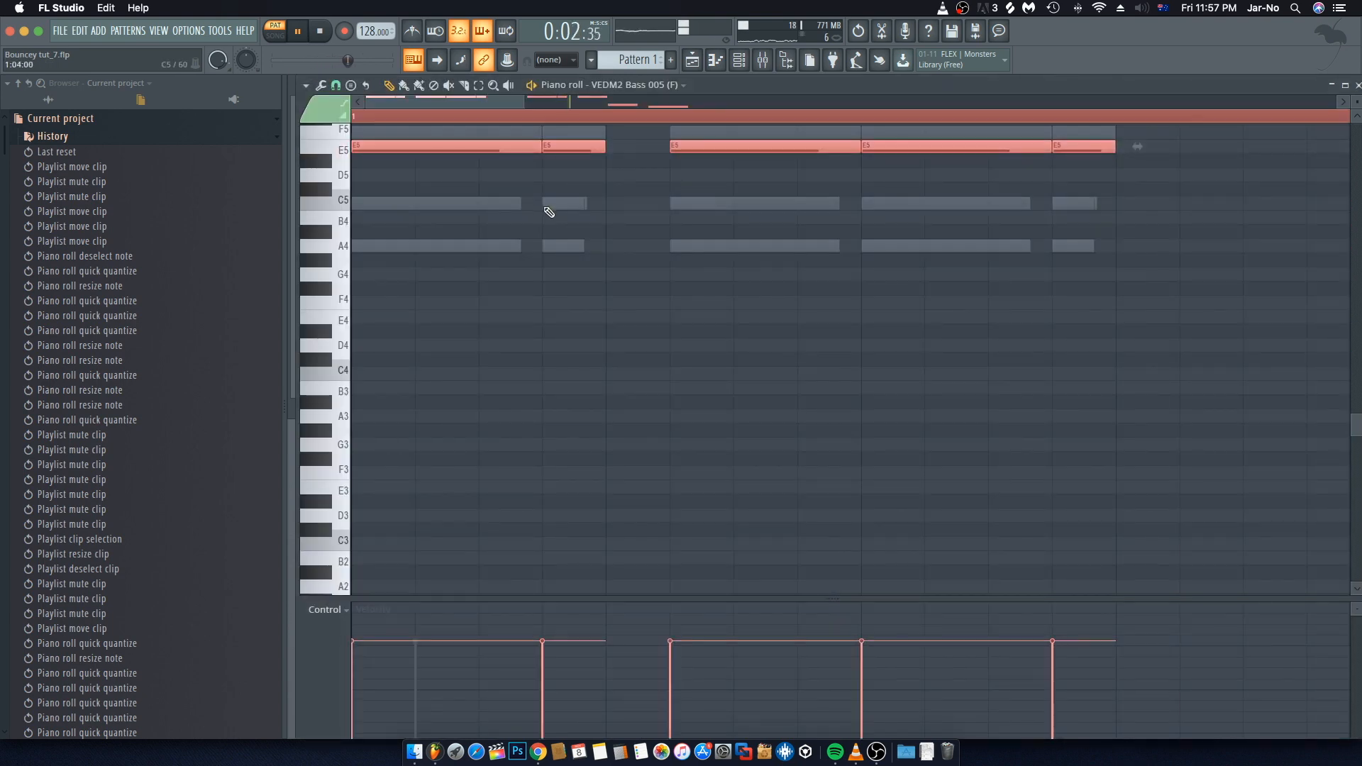
{"action": "scroll", "coordinate": [584, 277], "scroll_direction": "up", "scroll_amount": 5}
{"action": "key", "text": "space"}
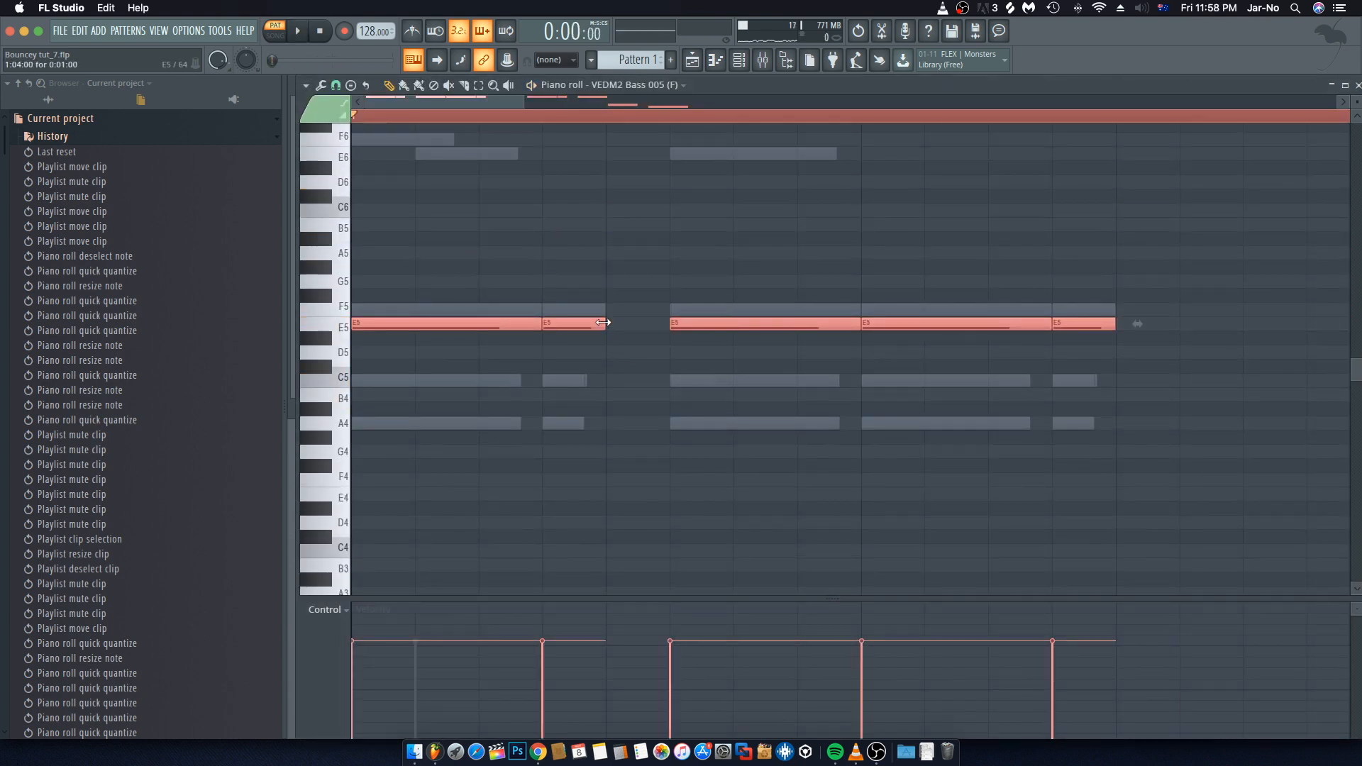
{"action": "left_click_drag", "start_coordinate": [603, 323], "coordinate": [596, 323]}
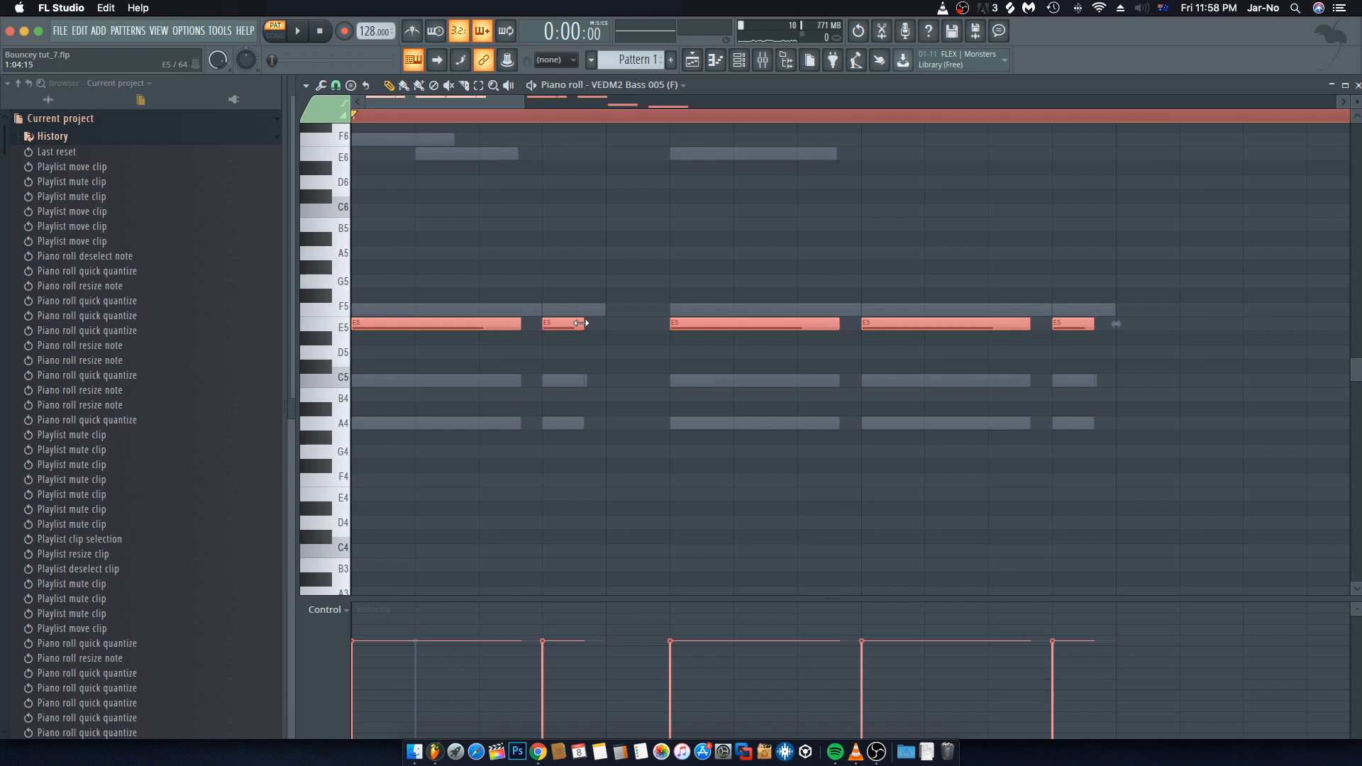
{"action": "key", "text": "space"}
{"action": "key", "text": "F7"}
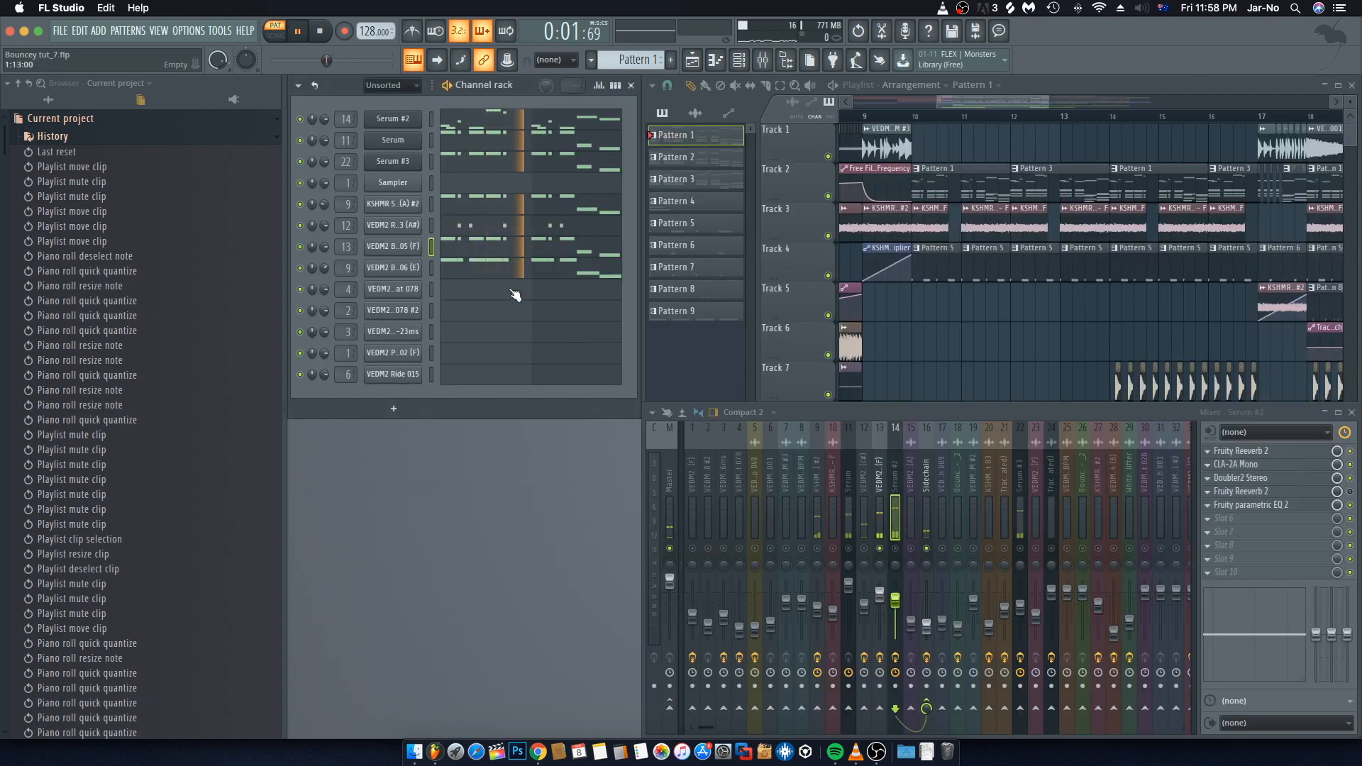
{"action": "key", "text": "space"}
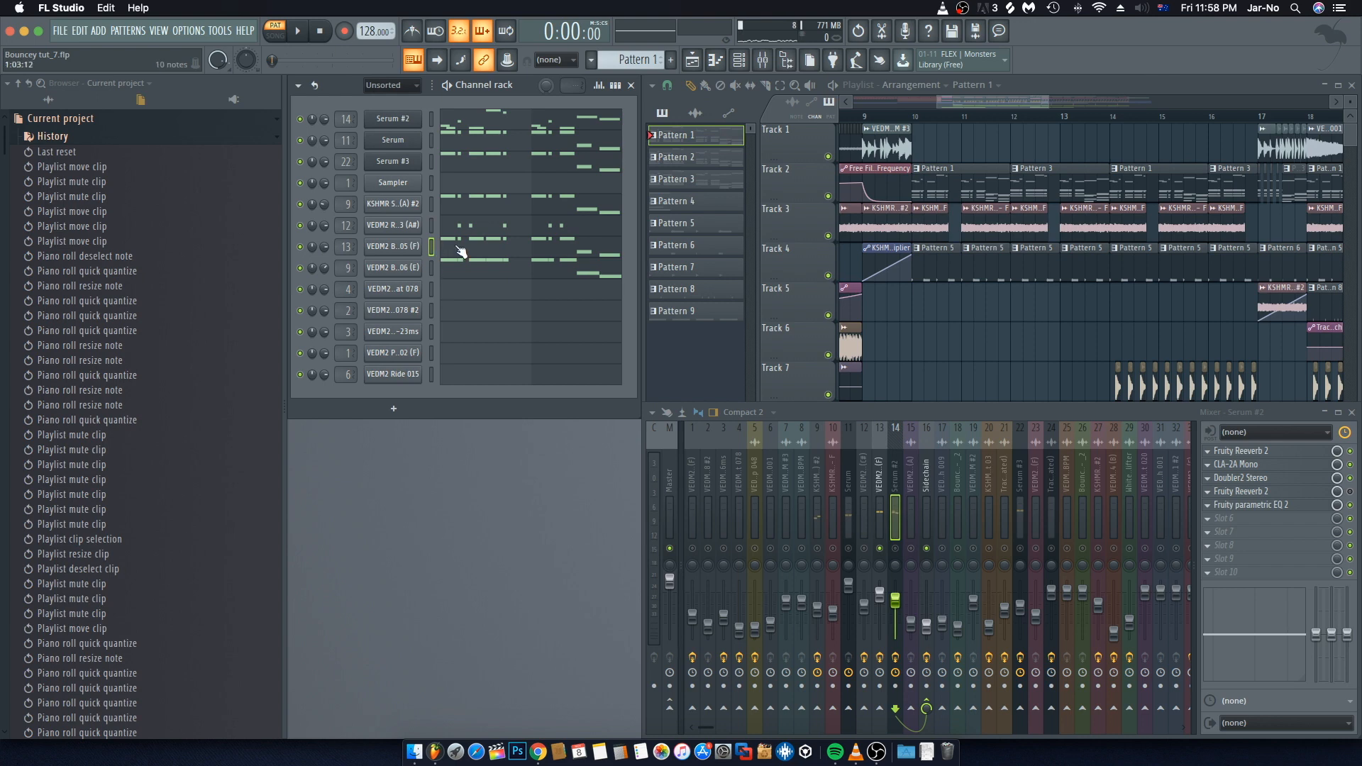
Step: Shorten all VEDM2 Brass Stab 006 (E) notes slightly and play the pattern
{"action": "left_click", "coordinate": [447, 270]}
{"action": "key", "text": "F7"}
{"action": "left_click", "coordinate": [456, 266]}
{"action": "left_click_drag", "start_coordinate": [604, 309], "coordinate": [588, 309]}
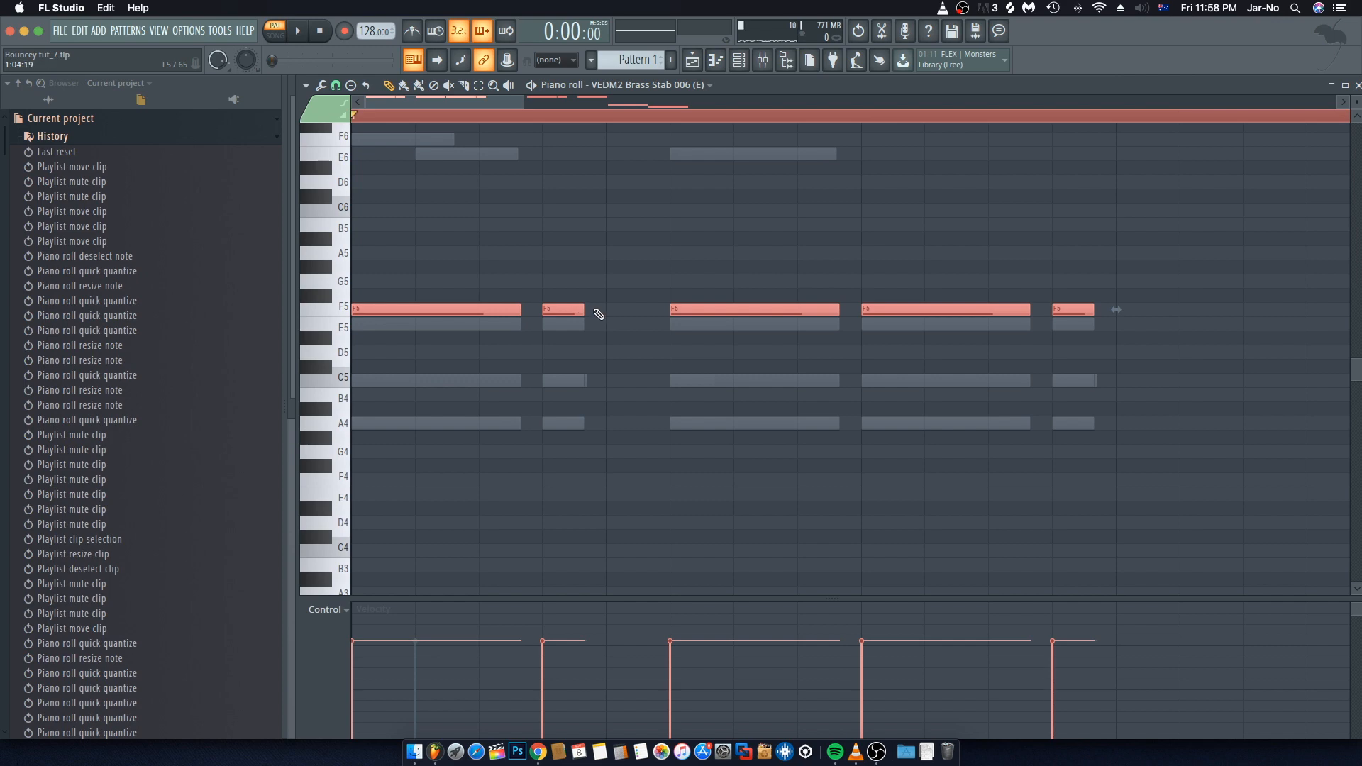
{"action": "key", "text": "space"}
{"action": "key", "text": "F7"}
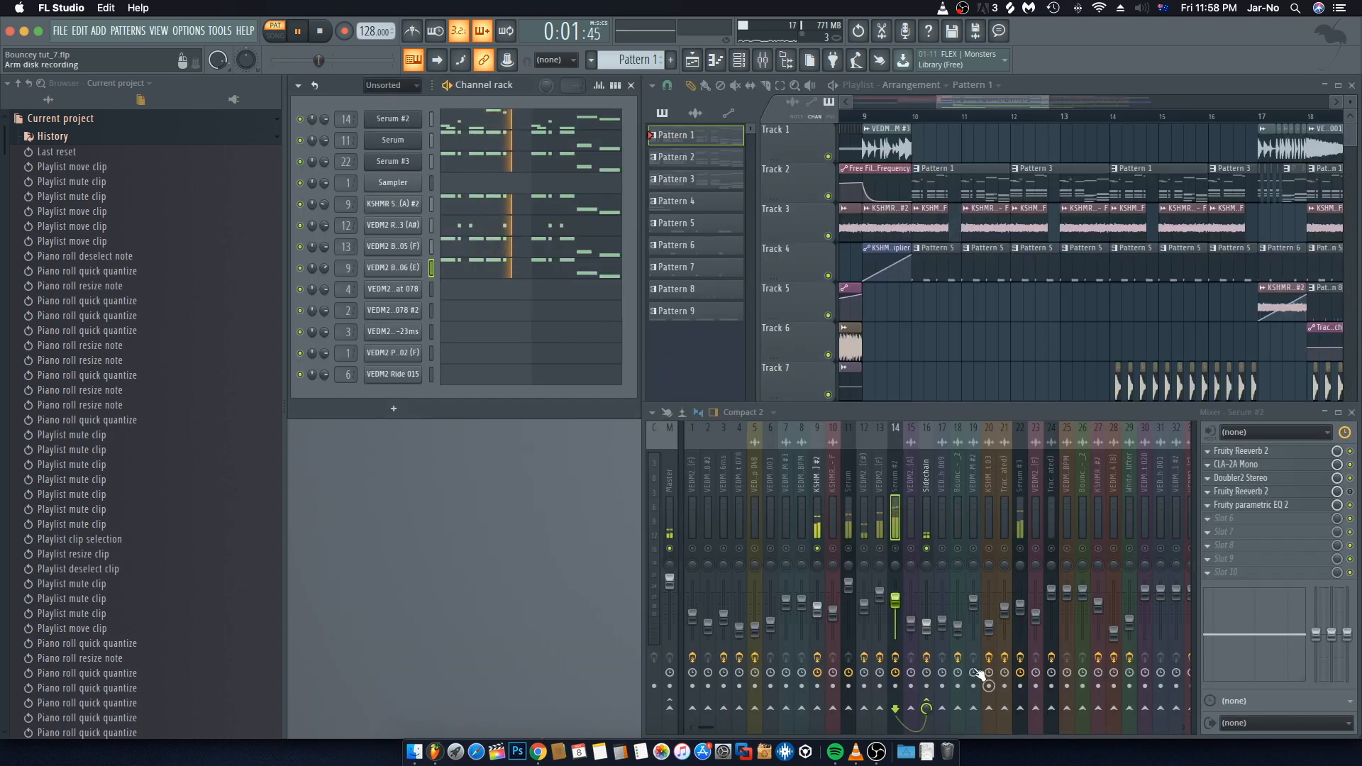
{"action": "key", "text": "space"}
Step: Close the mixer and select Pattern 3 from its Track 2 clip in the playlist
{"action": "left_click", "coordinate": [848, 548]}
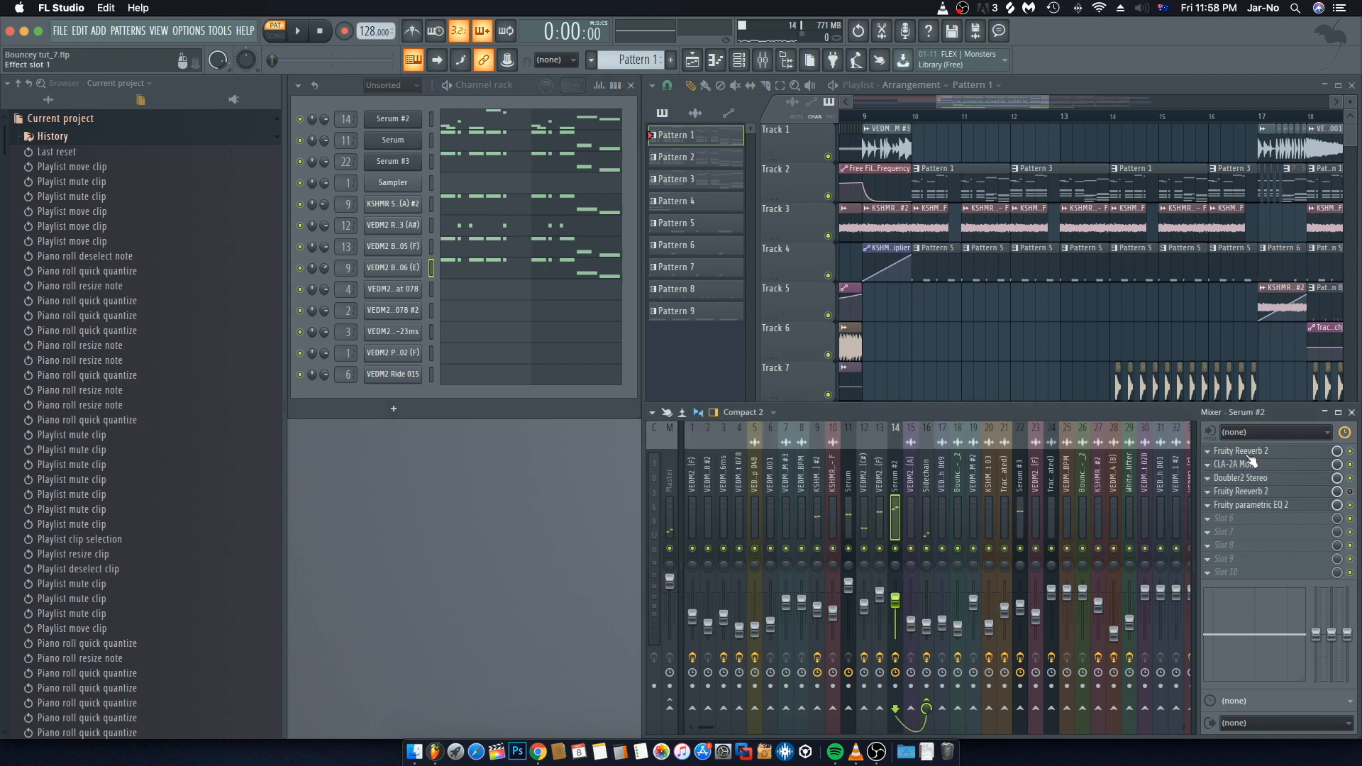
{"action": "left_click", "coordinate": [1351, 412]}
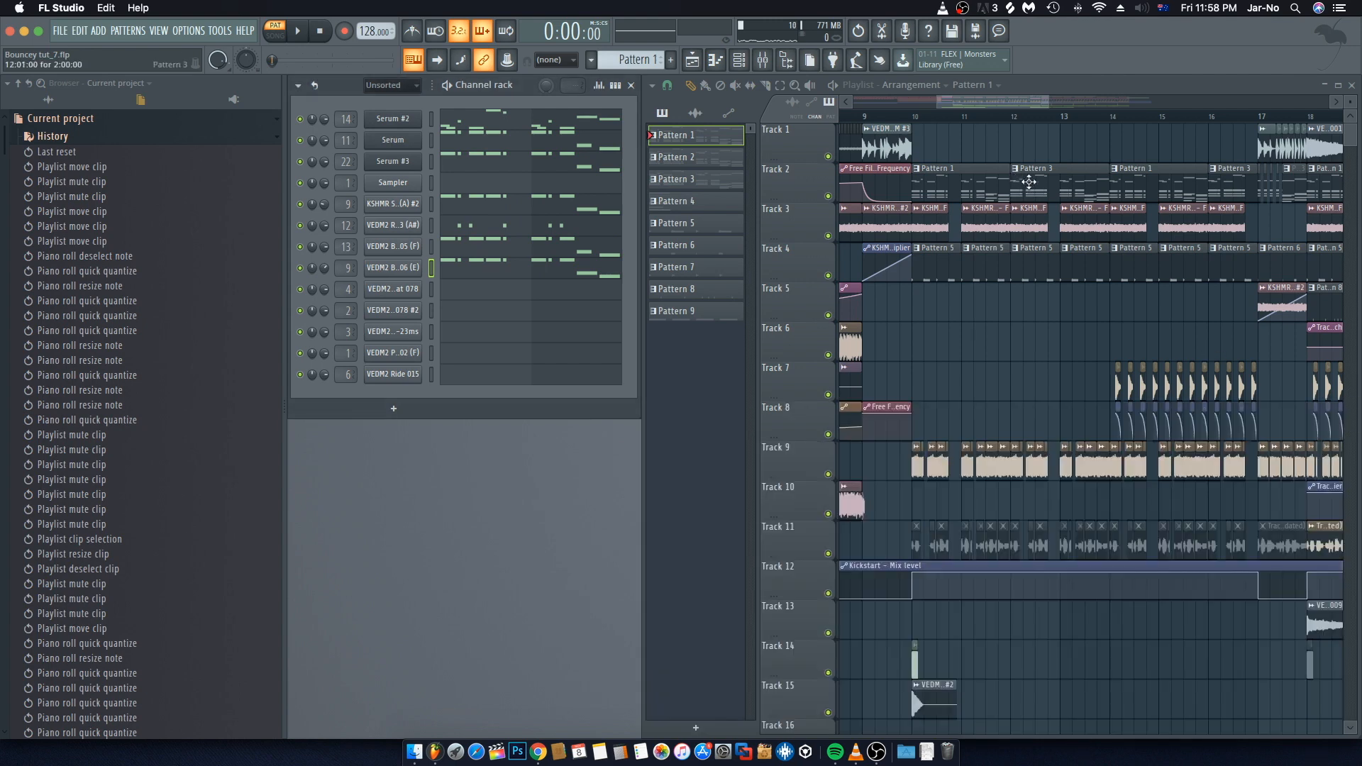
{"action": "left_click", "coordinate": [1028, 182]}
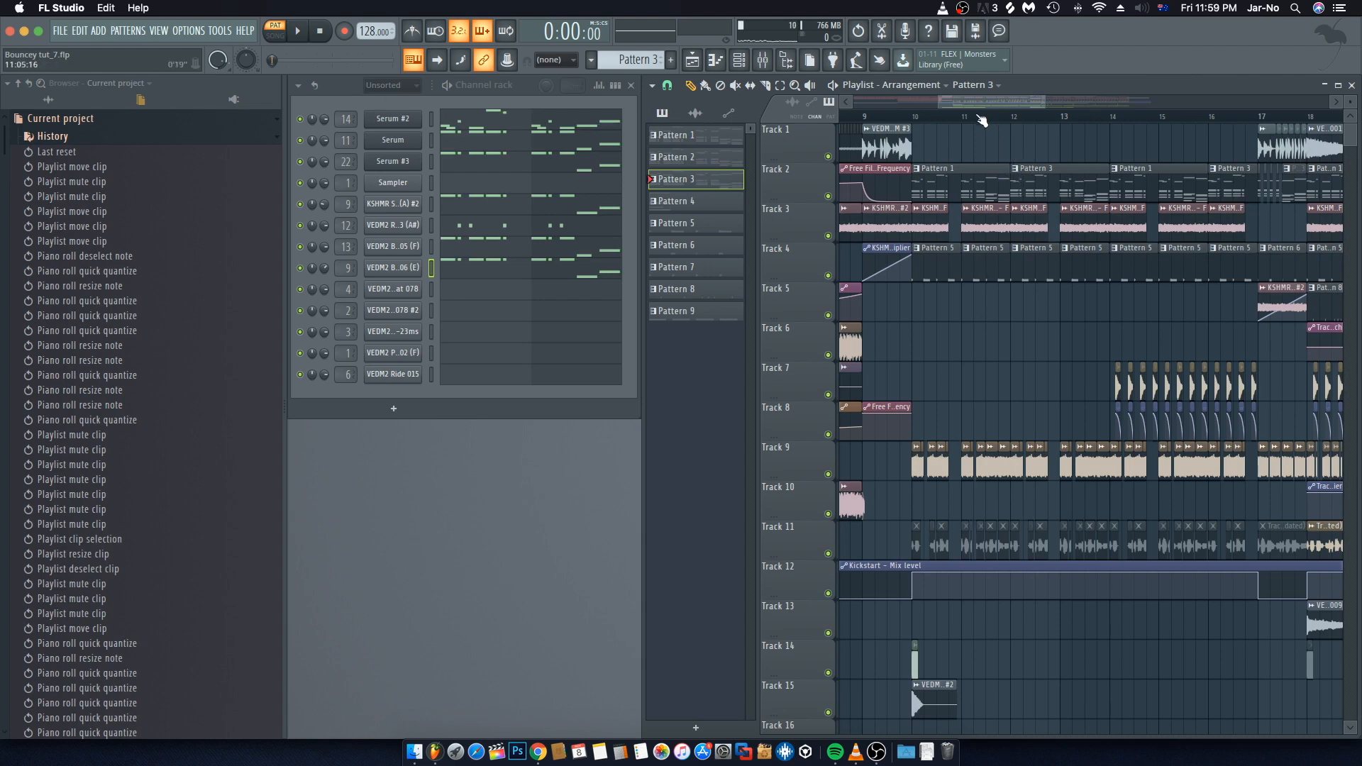
{"action": "scroll", "coordinate": [979, 115], "scroll_direction": "up", "scroll_amount": 3}
{"action": "left_click_drag", "start_coordinate": [985, 100], "coordinate": [985, 101]}
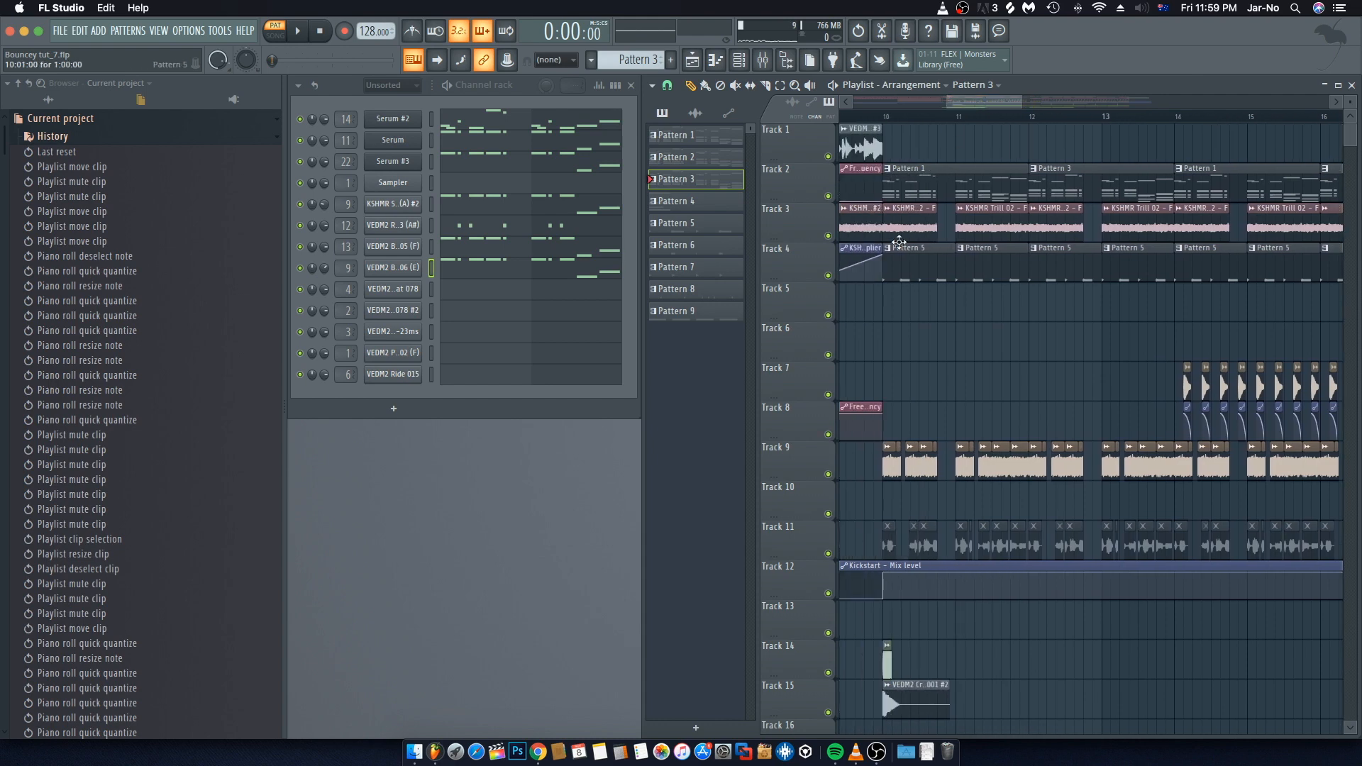
Step: Select a KSHMR Exhaust 03 clip on Track 9 in the playlist
{"action": "left_click", "coordinate": [886, 116]}
{"action": "scroll", "coordinate": [890, 119], "scroll_direction": "up", "scroll_amount": 5}
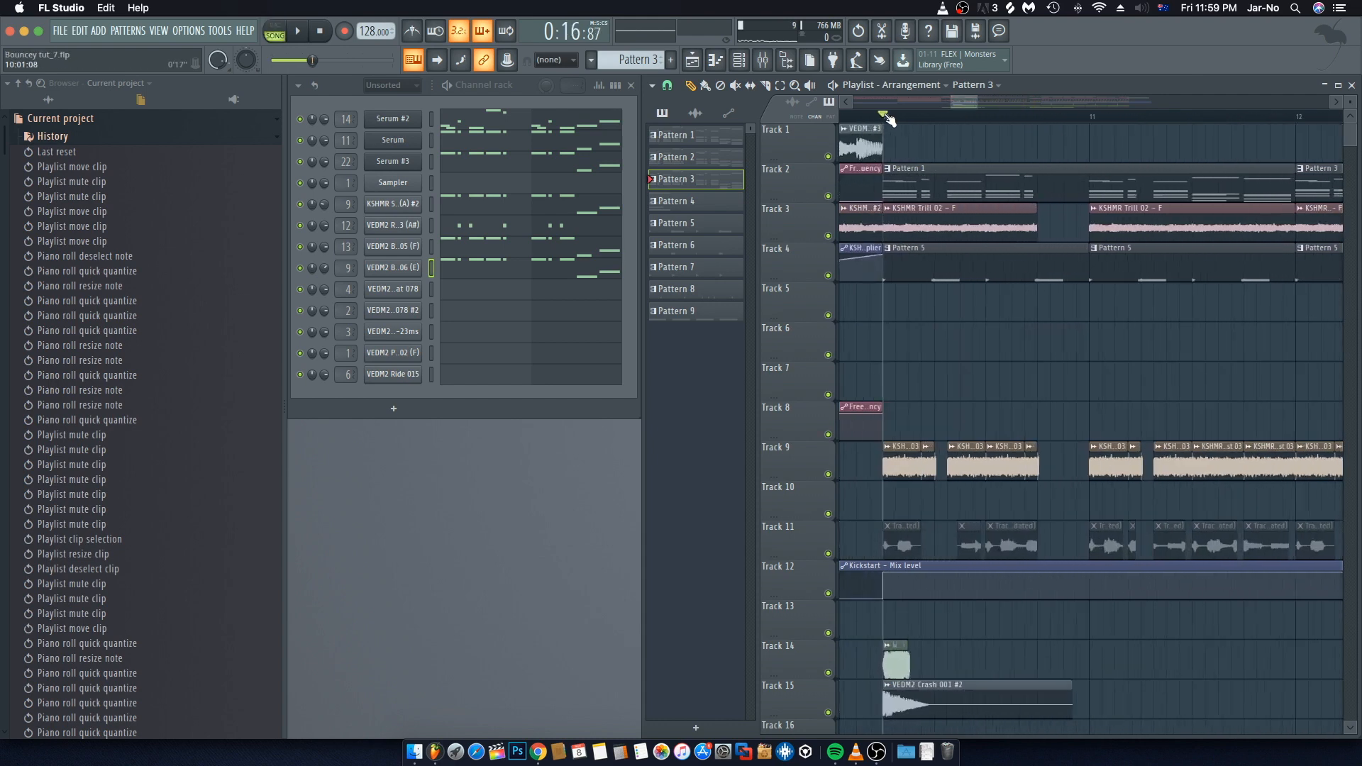
{"action": "left_click", "coordinate": [935, 454]}
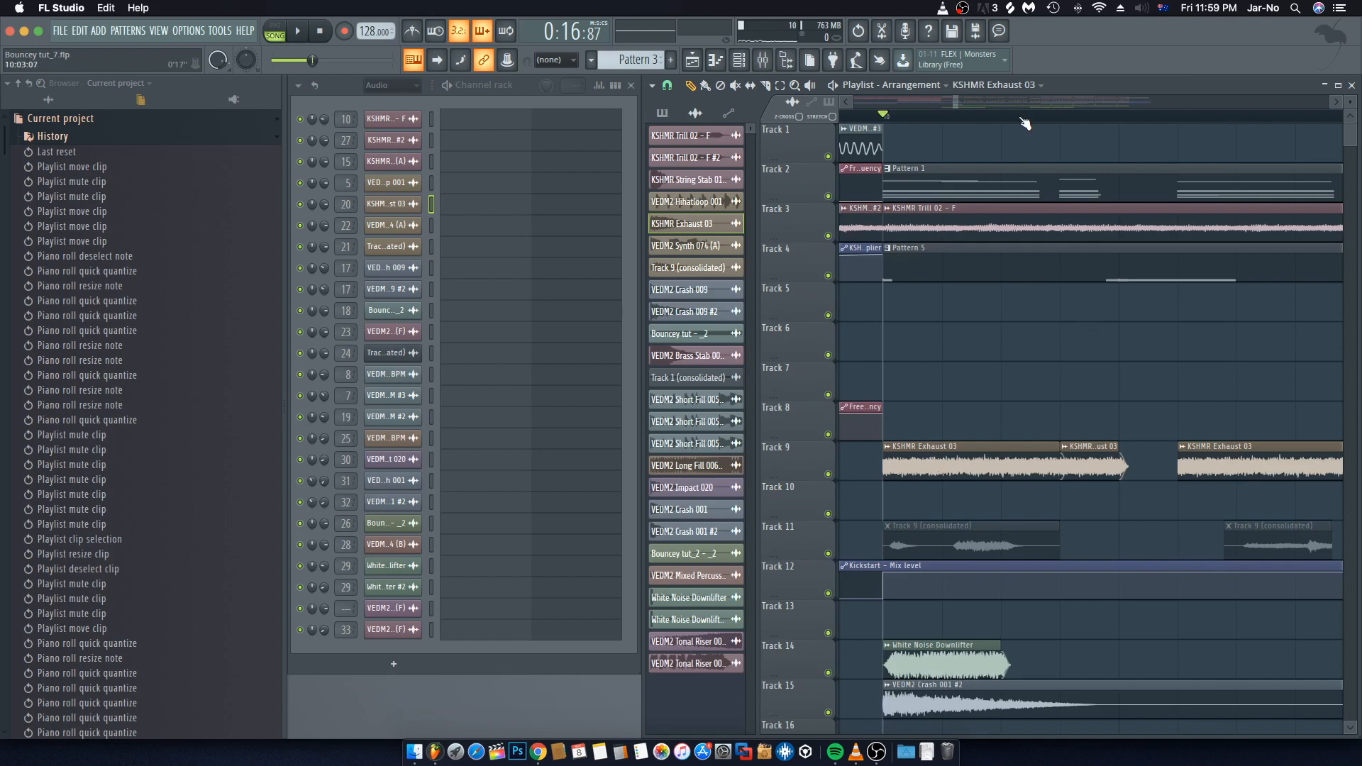
{"action": "scroll", "coordinate": [1025, 124], "scroll_direction": "down", "scroll_amount": 5}
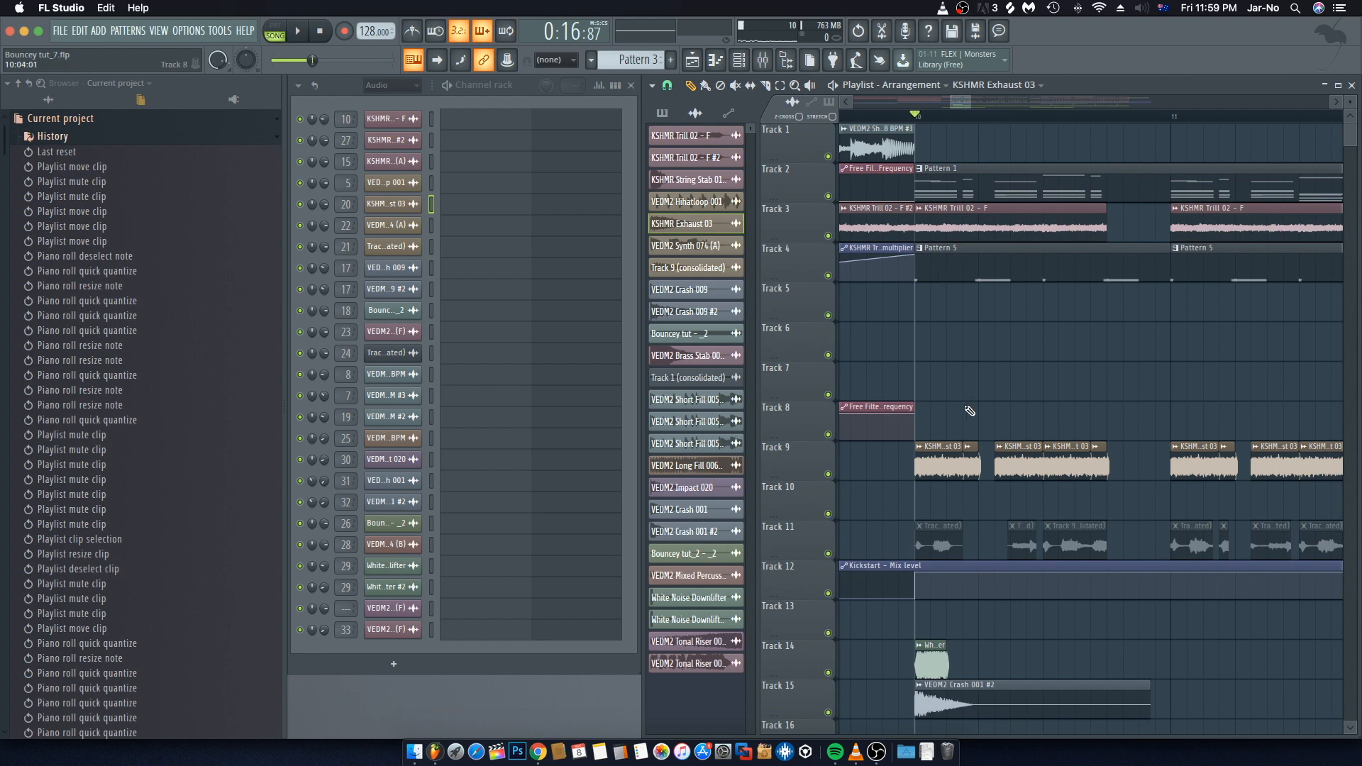
Step: Play the arrangement from around bar 10 with the mixer open, then close the mixer and stop
{"action": "left_click", "coordinate": [763, 59]}
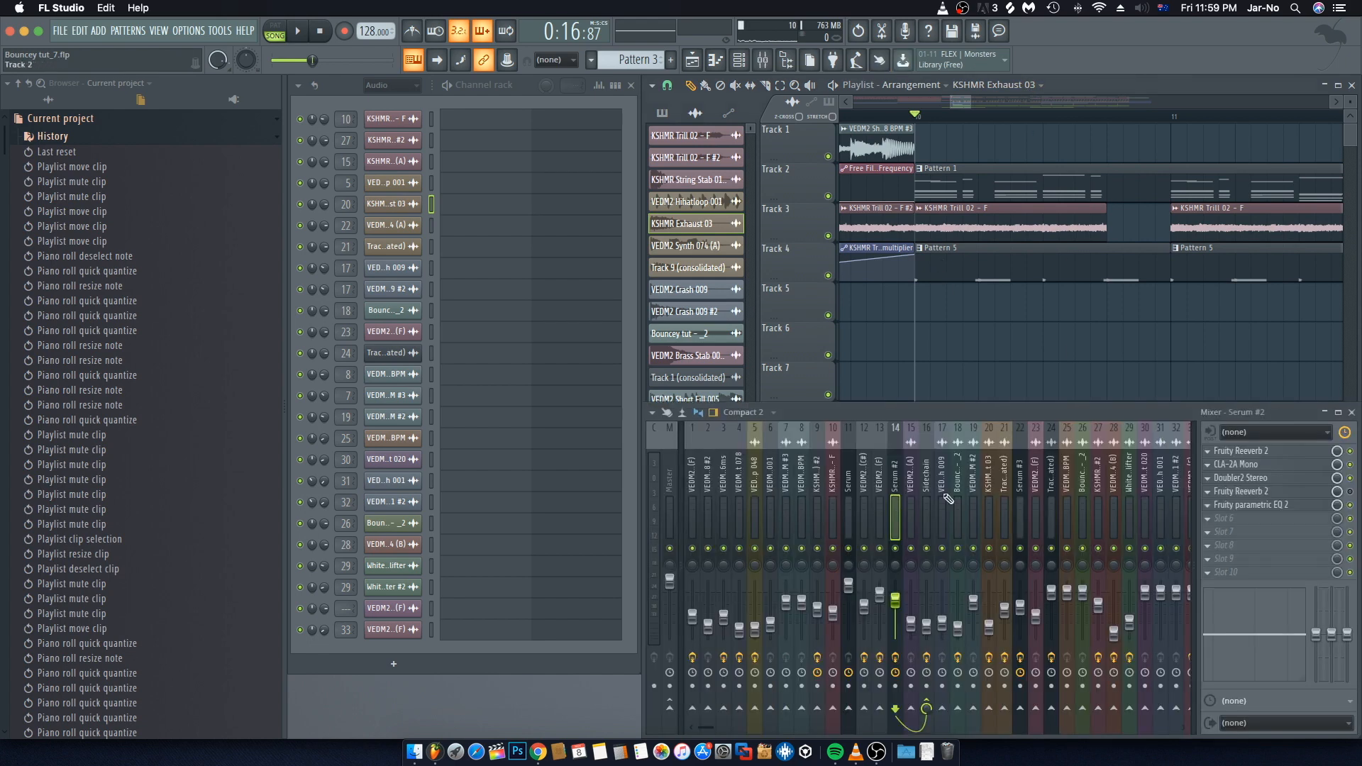
{"action": "key", "text": "space"}
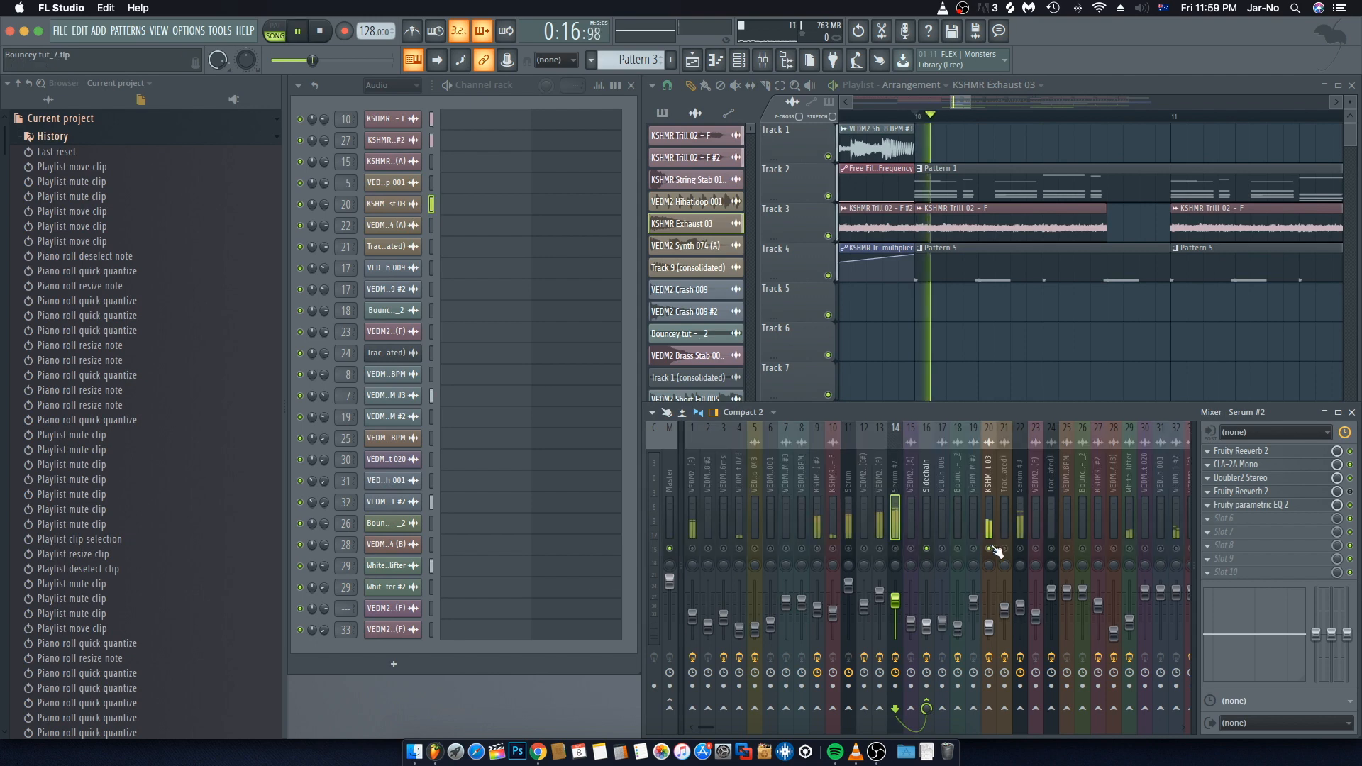
{"action": "key", "text": "F9"}
{"action": "scroll", "coordinate": [1014, 391], "scroll_direction": "down", "scroll_amount": 2}
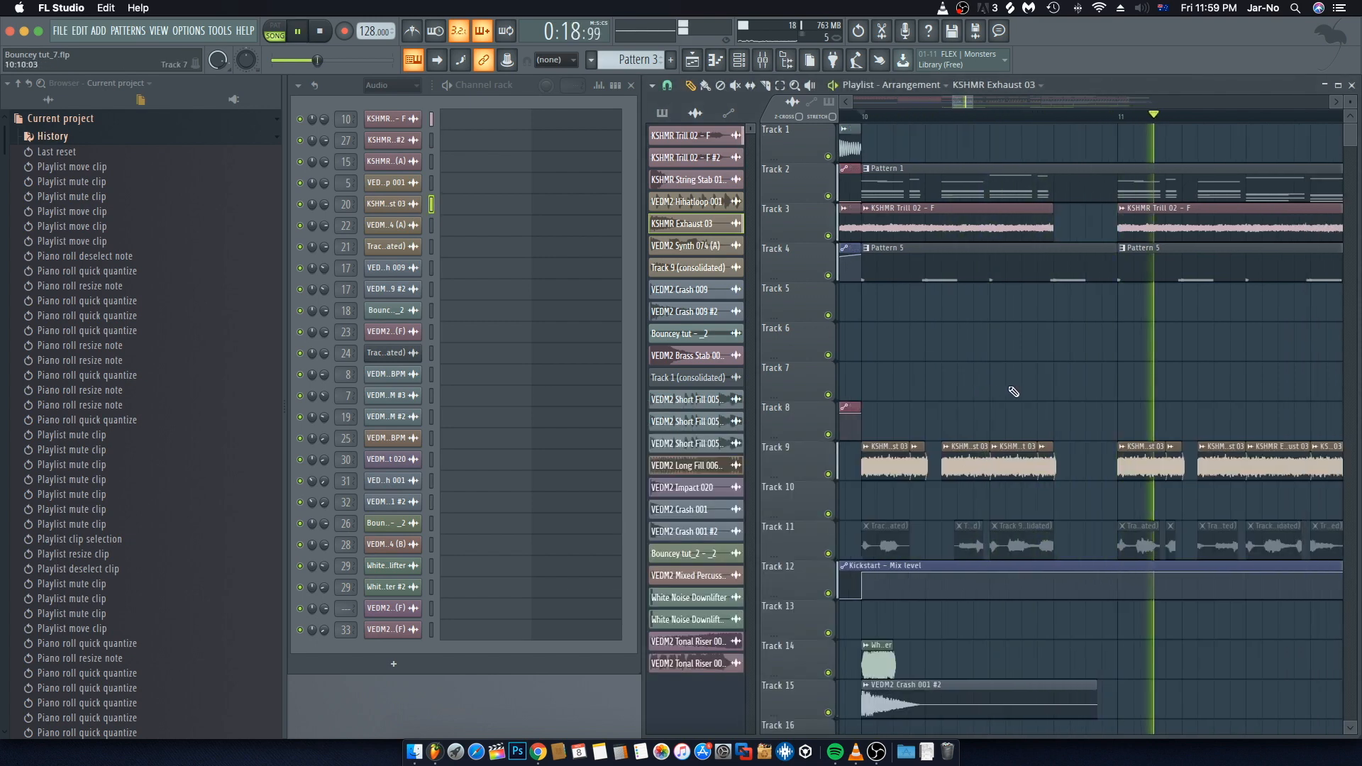
{"action": "scroll", "coordinate": [1018, 128], "scroll_direction": "down", "scroll_amount": 2}
{"action": "key", "text": "space"}
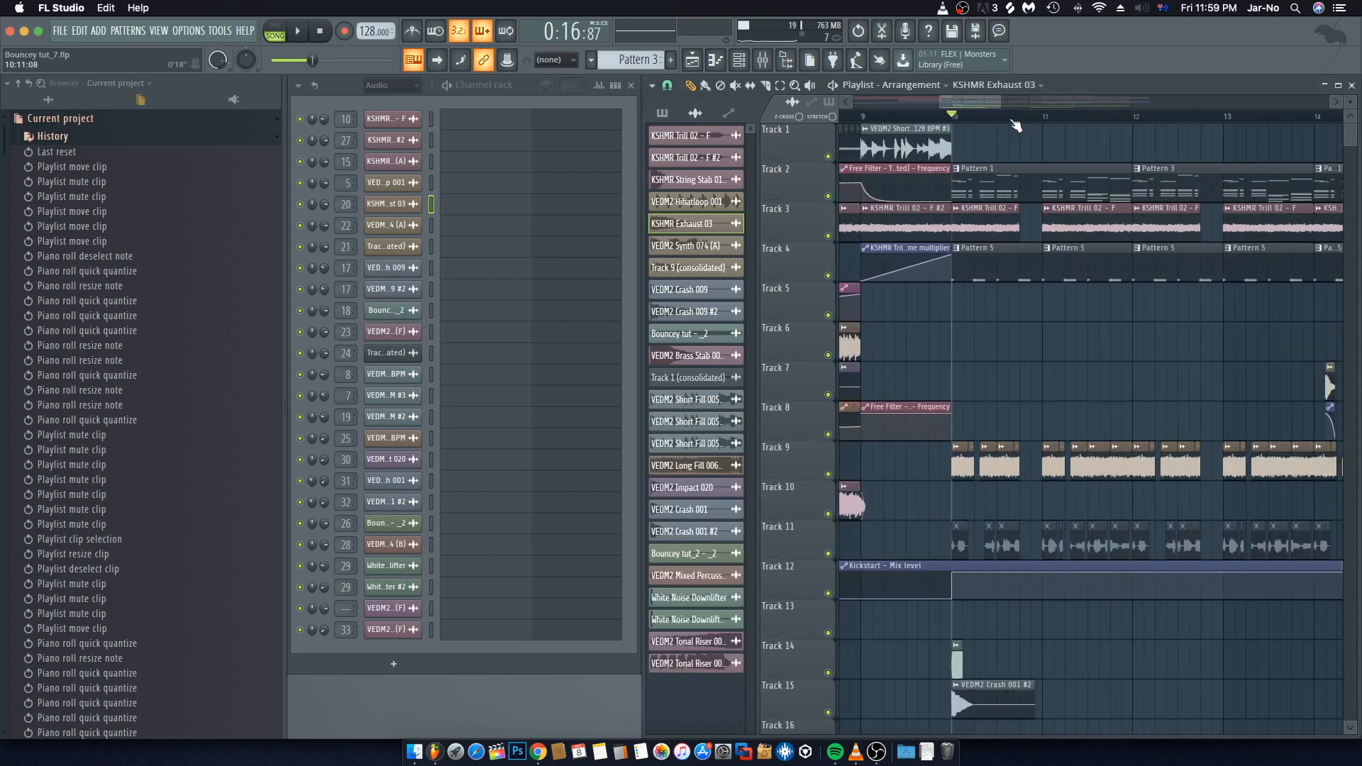
Step: Trim the ends of the KSHMR Exhaust 03 clips on Track 9 to make them shorter
{"action": "scroll", "coordinate": [1164, 509], "scroll_direction": "down", "scroll_amount": 3}
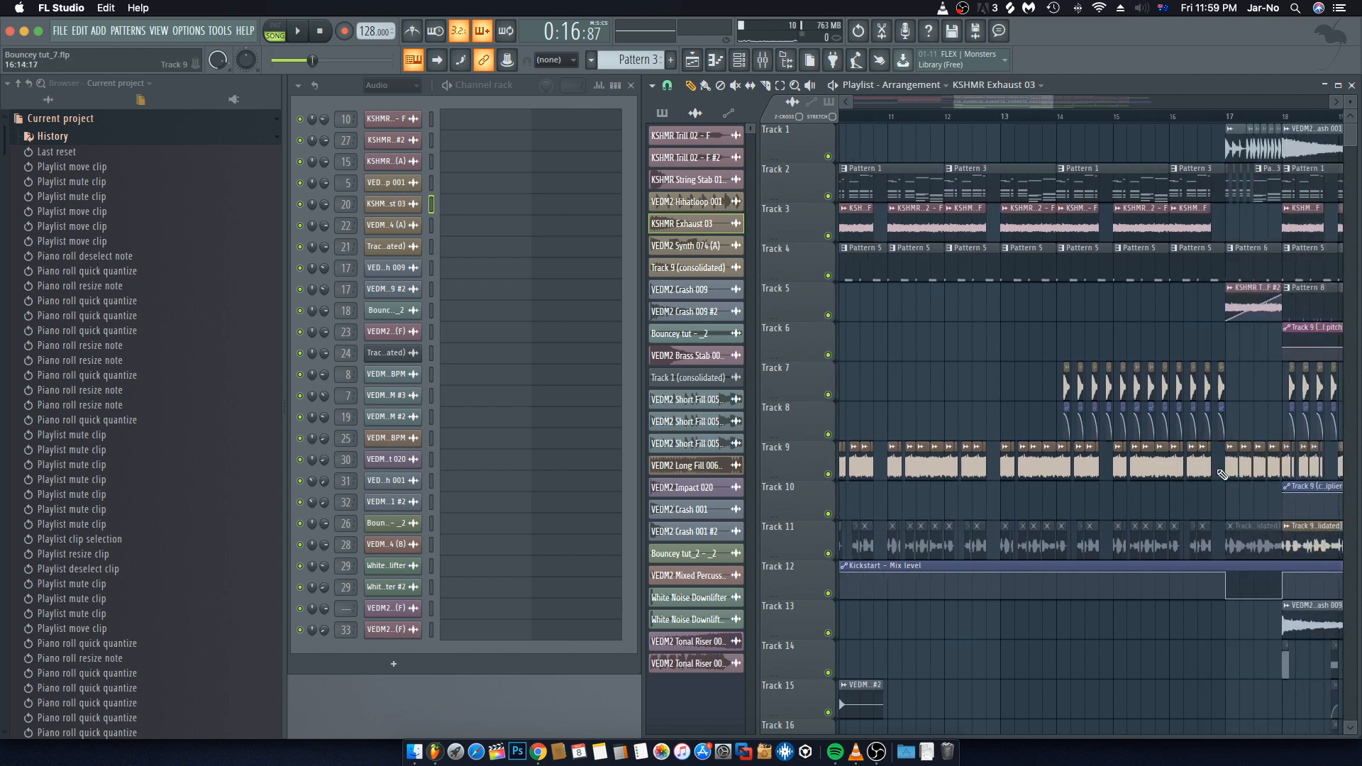
{"action": "left_click_drag", "start_coordinate": [1187, 474], "coordinate": [1041, 465]}
{"action": "scroll", "coordinate": [1087, 117], "scroll_direction": "up", "scroll_amount": 4}
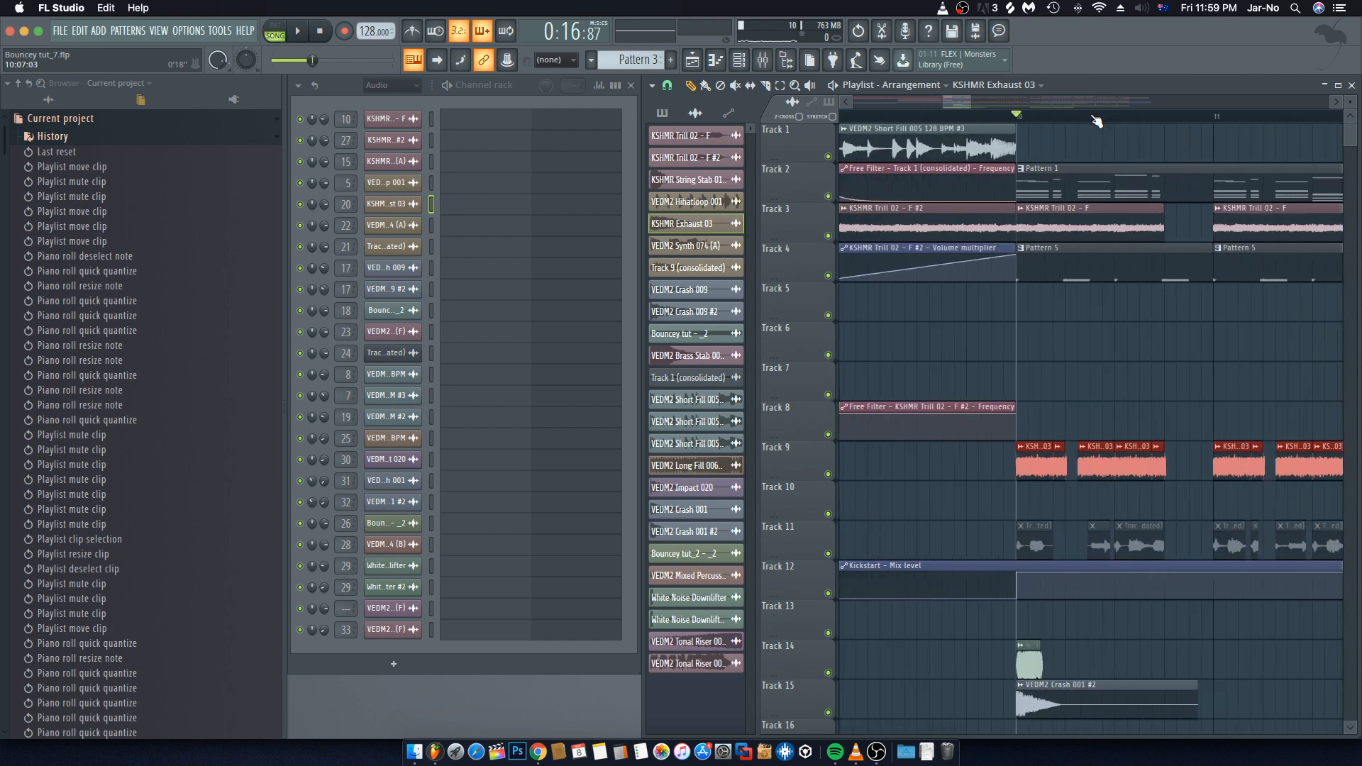
{"action": "scroll", "coordinate": [990, 331], "scroll_direction": "left", "scroll_amount": 4}
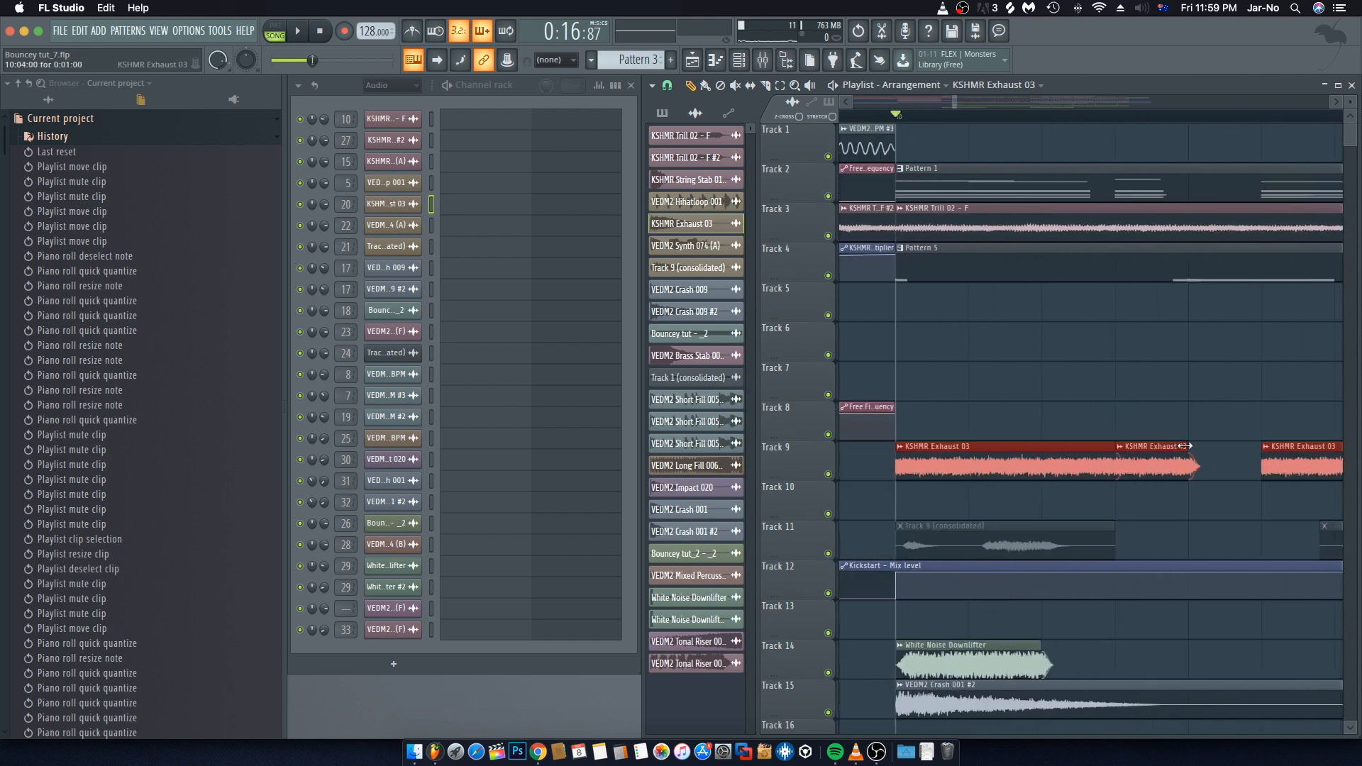
{"action": "left_click_drag", "start_coordinate": [1178, 445], "coordinate": [1159, 446]}
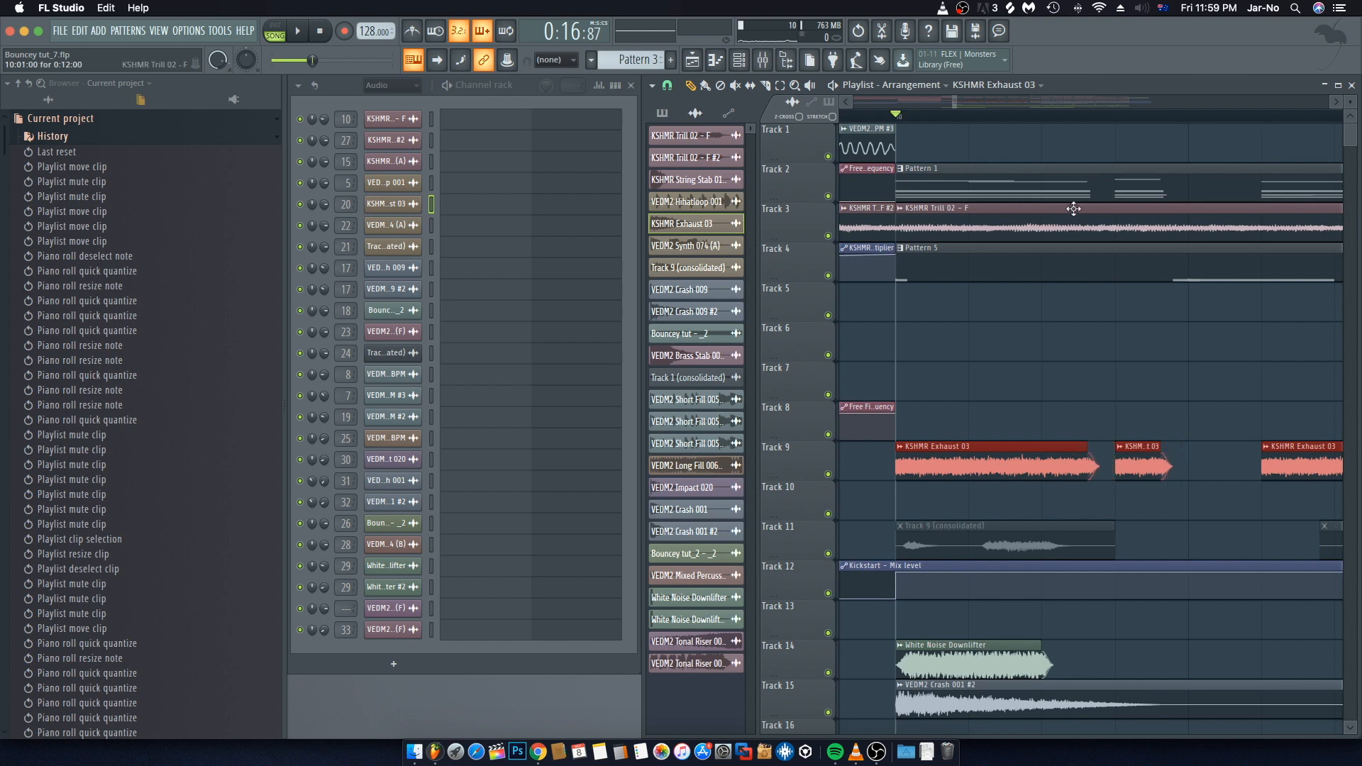
{"action": "scroll", "coordinate": [1100, 424], "scroll_direction": "left", "scroll_amount": 2}
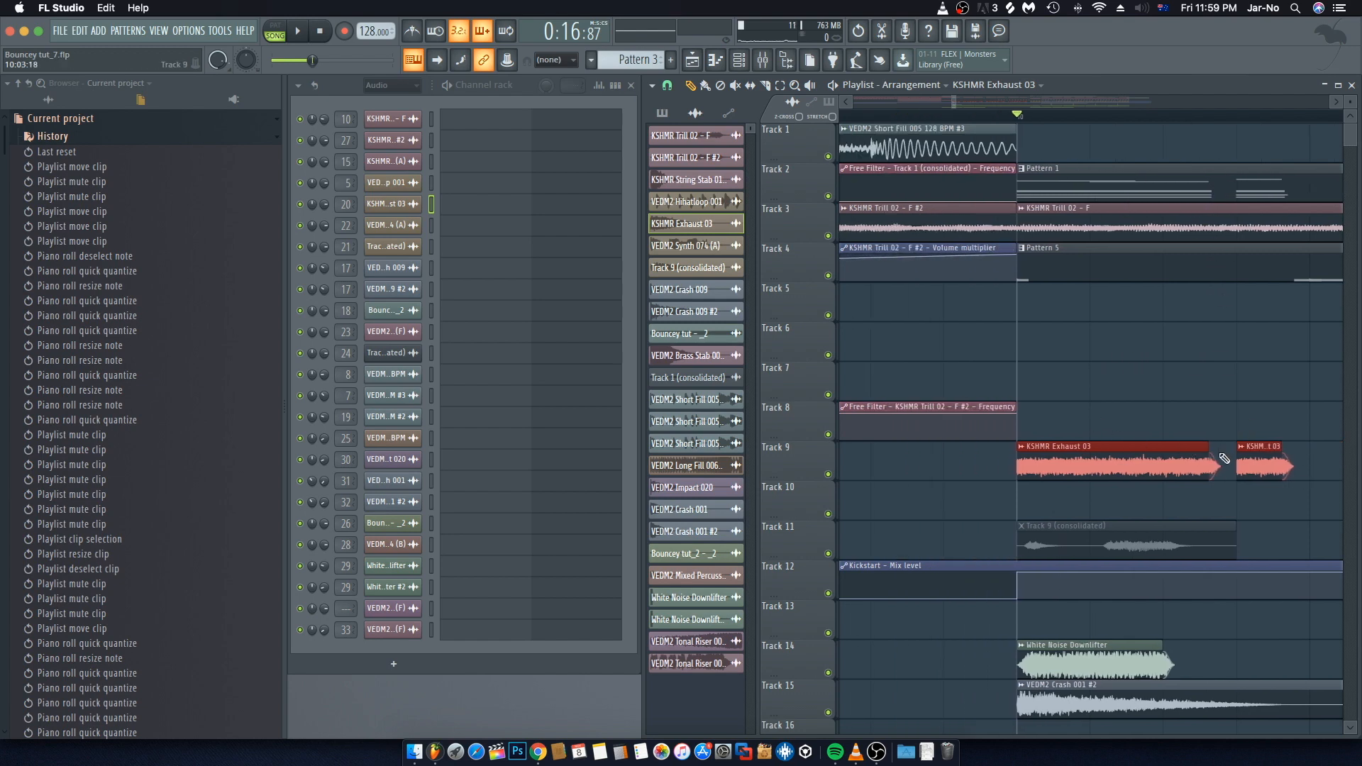
{"action": "left_click_drag", "start_coordinate": [1208, 447], "coordinate": [1205, 447]}
{"action": "left_click", "coordinate": [1222, 380], "text": "super"}
Step: Play back the arrangement to hear the trimmed Track 9 clips
{"action": "key", "text": "space"}
{"action": "scroll", "coordinate": [1082, 119], "scroll_direction": "down", "scroll_amount": 2}
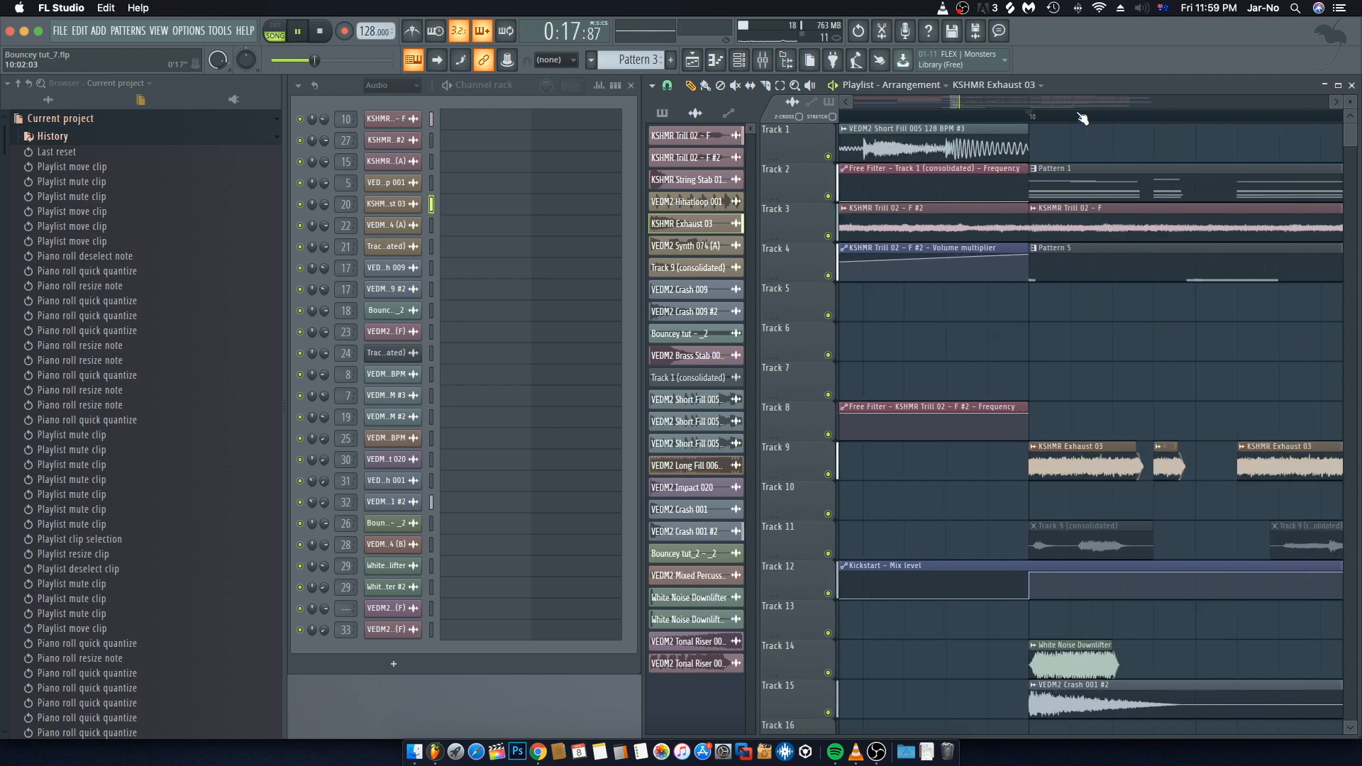
{"action": "scroll", "coordinate": [1083, 118], "scroll_direction": "down", "scroll_amount": 5}
{"action": "scroll", "coordinate": [1073, 146], "scroll_direction": "right", "scroll_amount": 3}
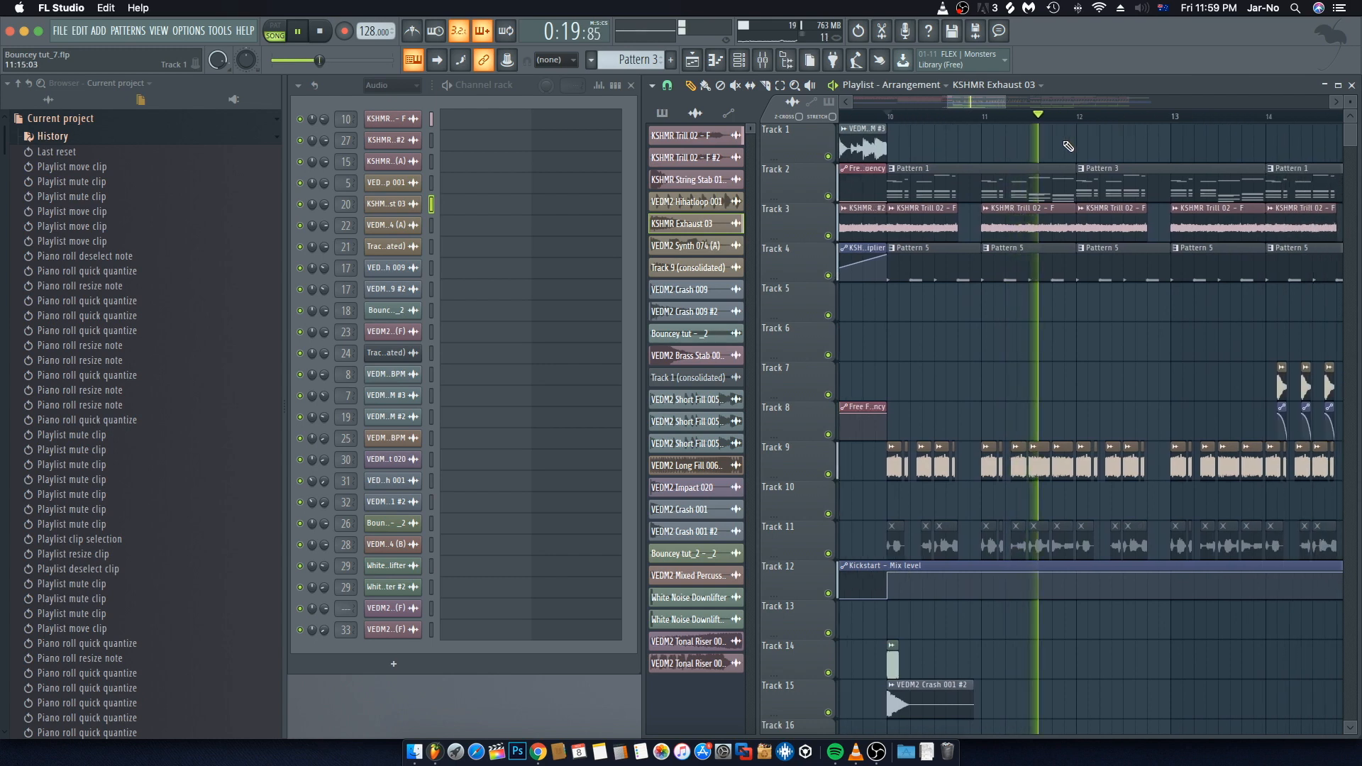
{"action": "key", "text": "space"}
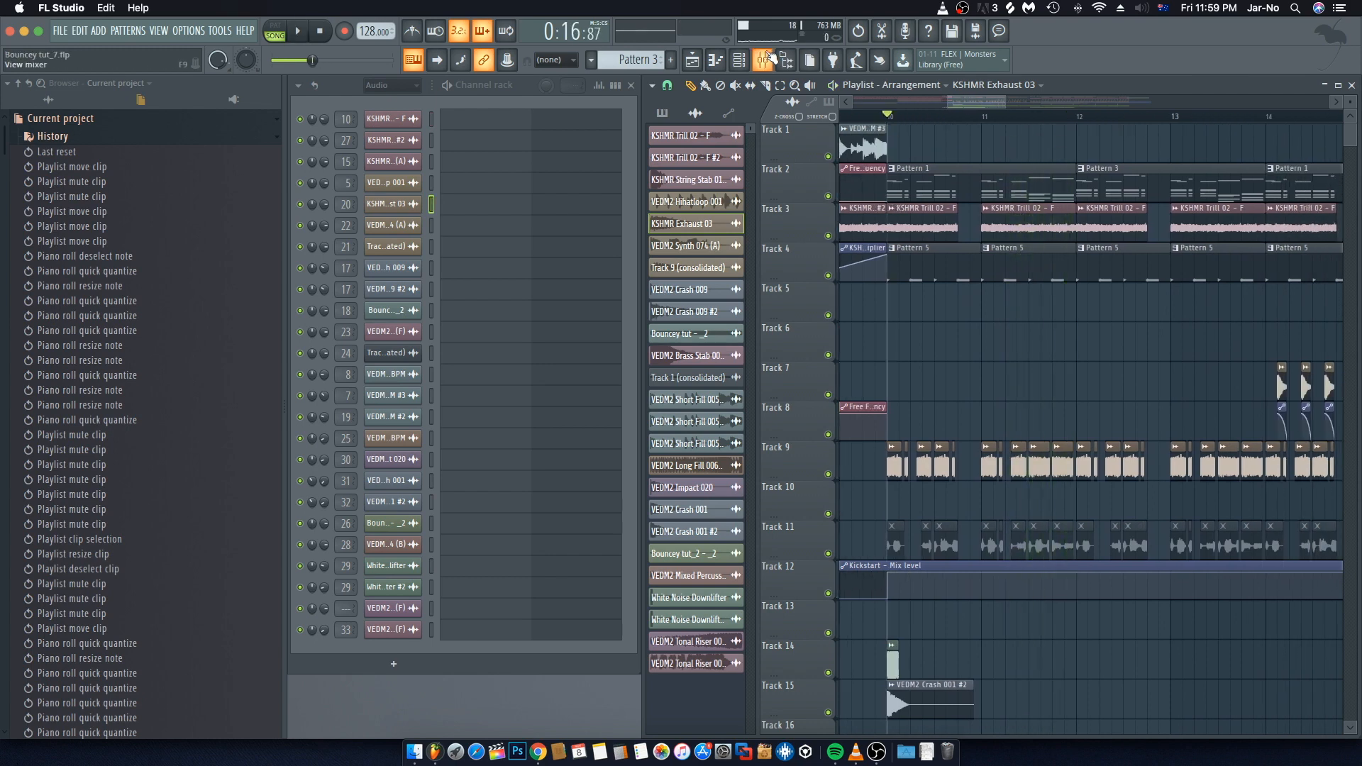
Step: Toggle mute on the Sidechain mixer track and close the mixer
{"action": "left_click", "coordinate": [766, 58]}
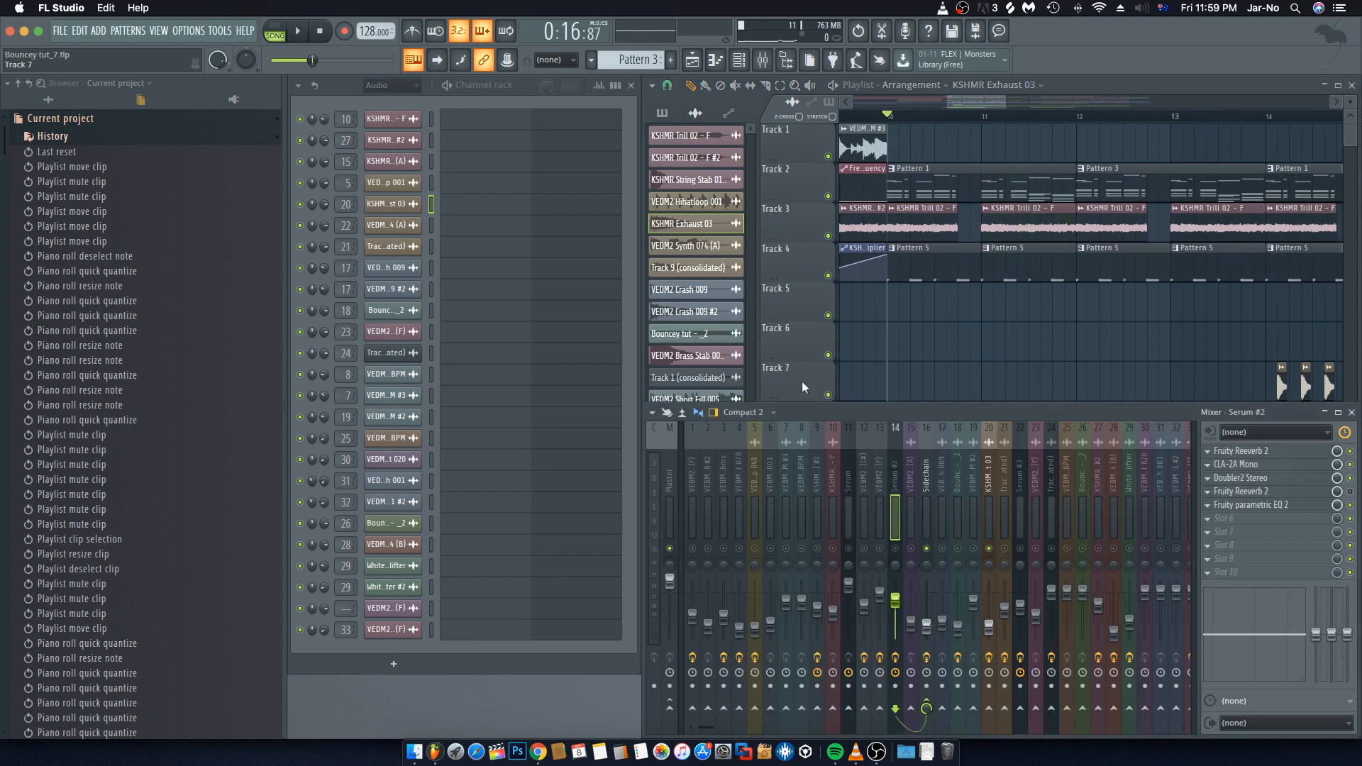
{"action": "left_click", "coordinate": [926, 550], "text": "ctrl"}
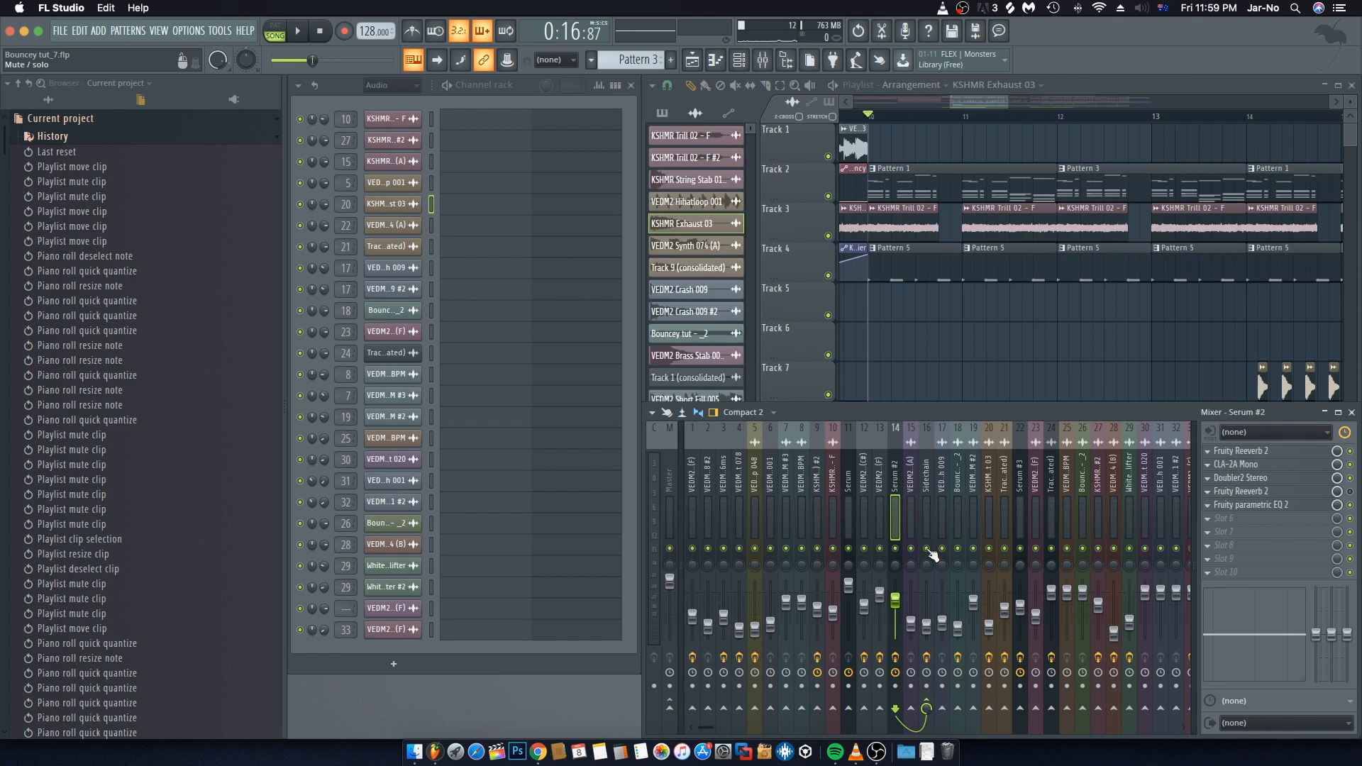
{"action": "left_click", "coordinate": [1352, 413]}
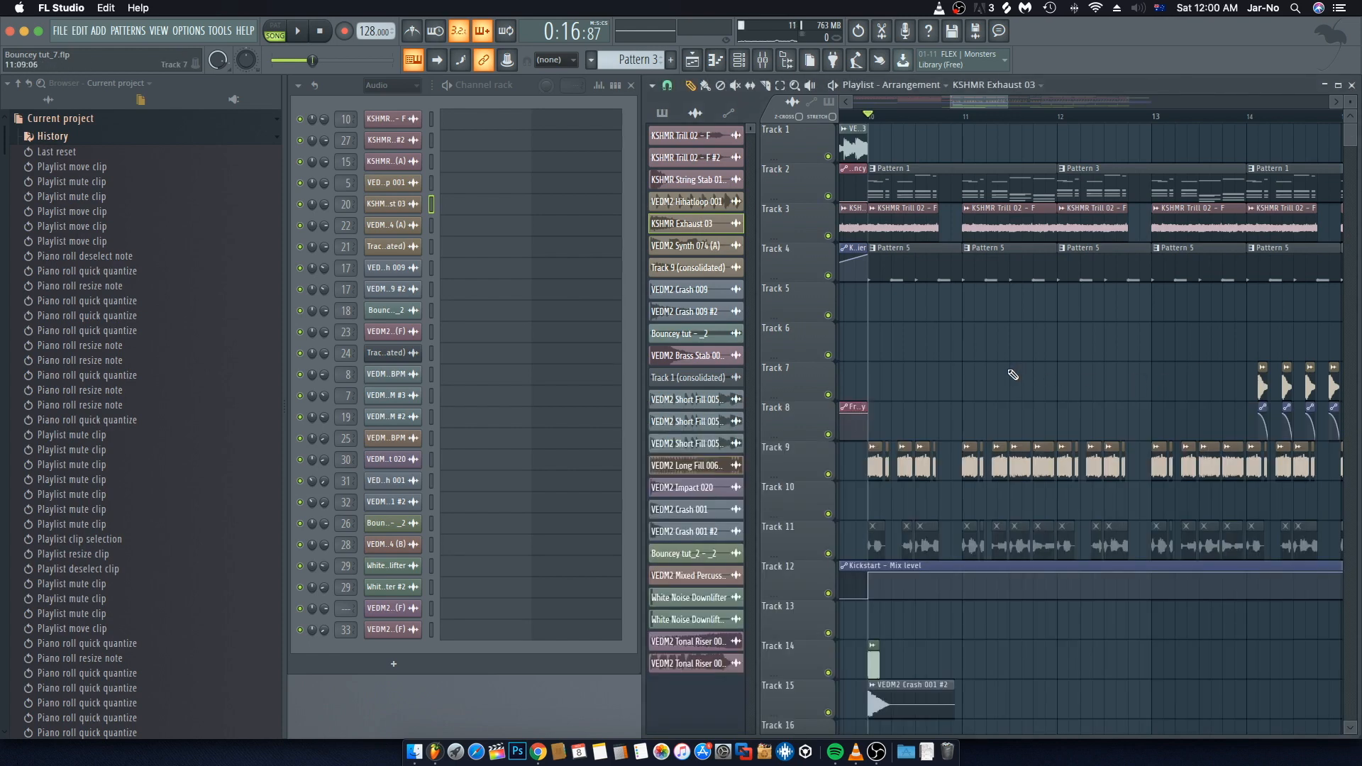
Step: Play back the arrangement and listen through the edited section around bars 10 to 20
{"action": "key", "text": "space"}
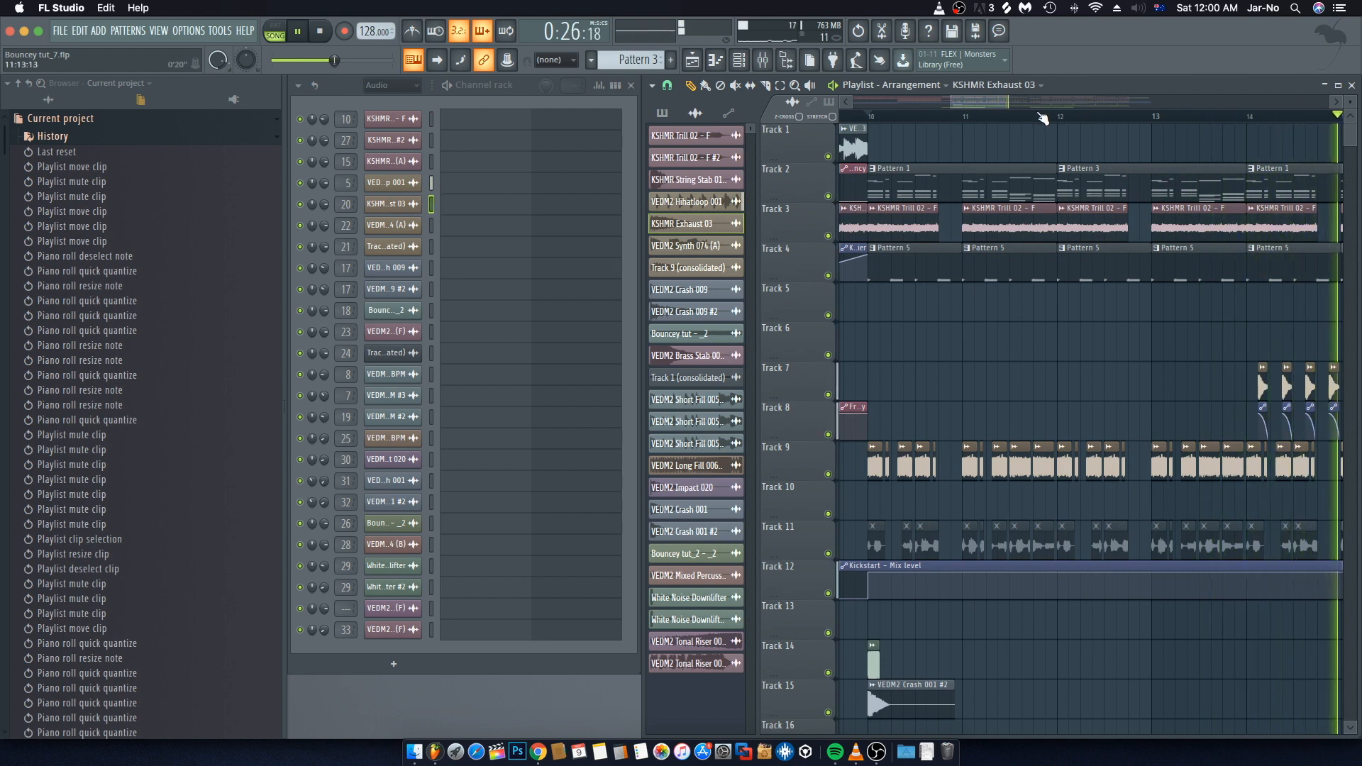
{"action": "scroll", "coordinate": [1038, 126], "scroll_direction": "down", "scroll_amount": 2}
{"action": "scroll", "coordinate": [1032, 117], "scroll_direction": "down", "scroll_amount": 2}
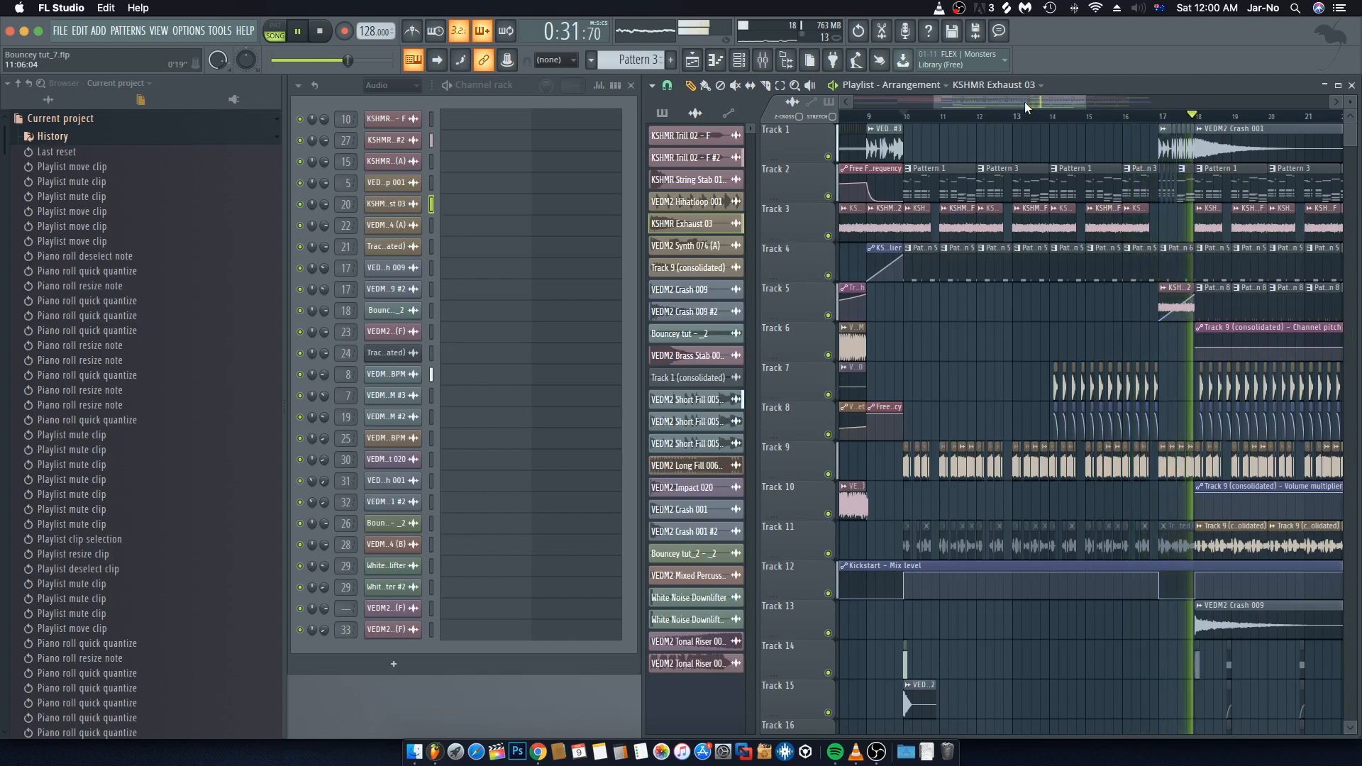
{"action": "key", "text": "space"}
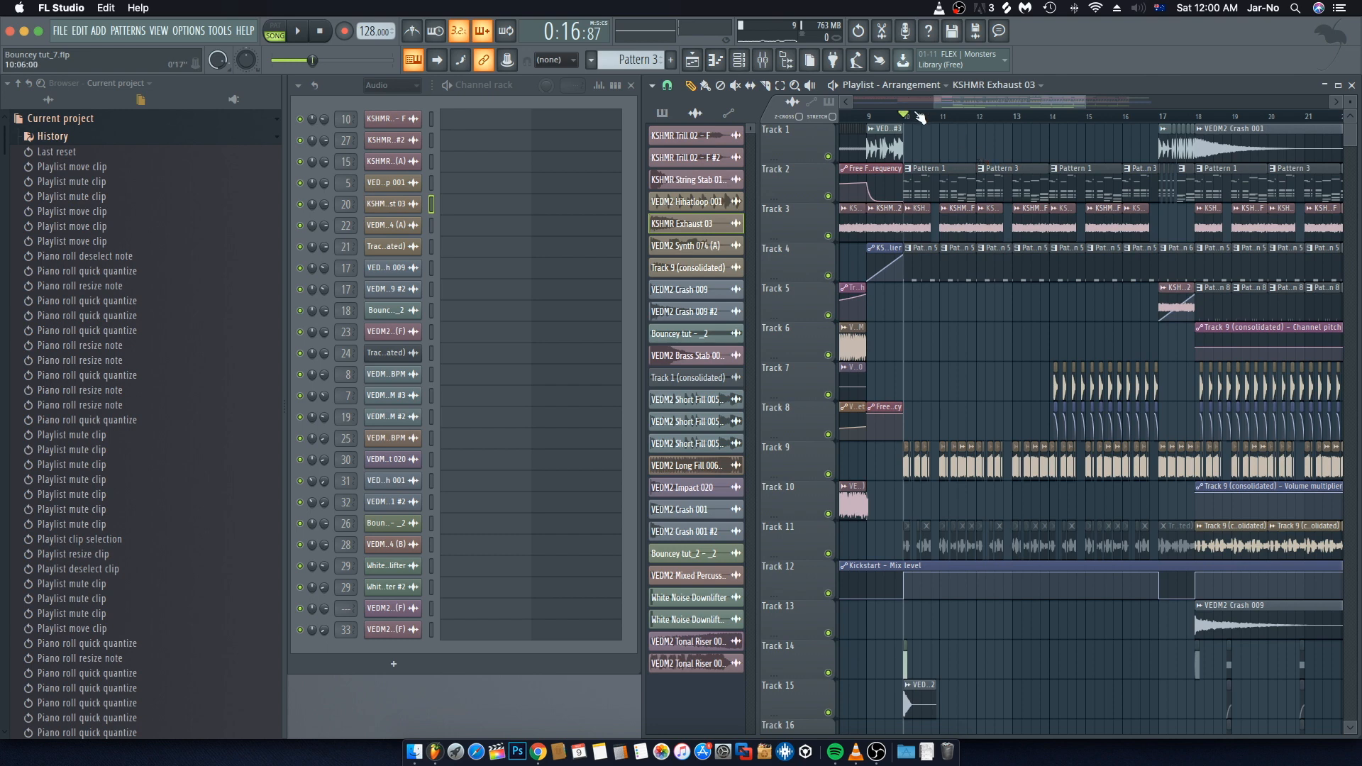
{"action": "scroll", "coordinate": [920, 117], "scroll_direction": "up", "scroll_amount": 8}
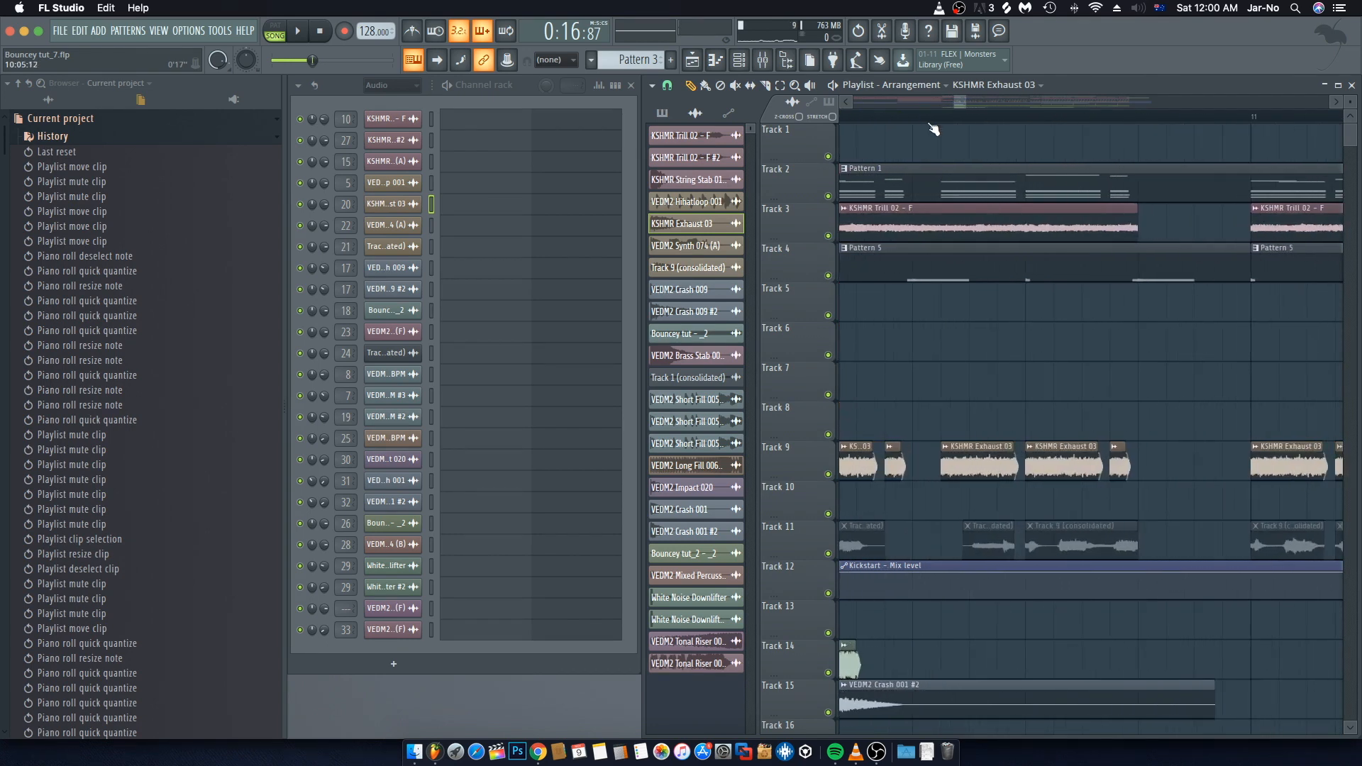
{"action": "scroll", "coordinate": [938, 127], "scroll_direction": "down", "scroll_amount": 3}
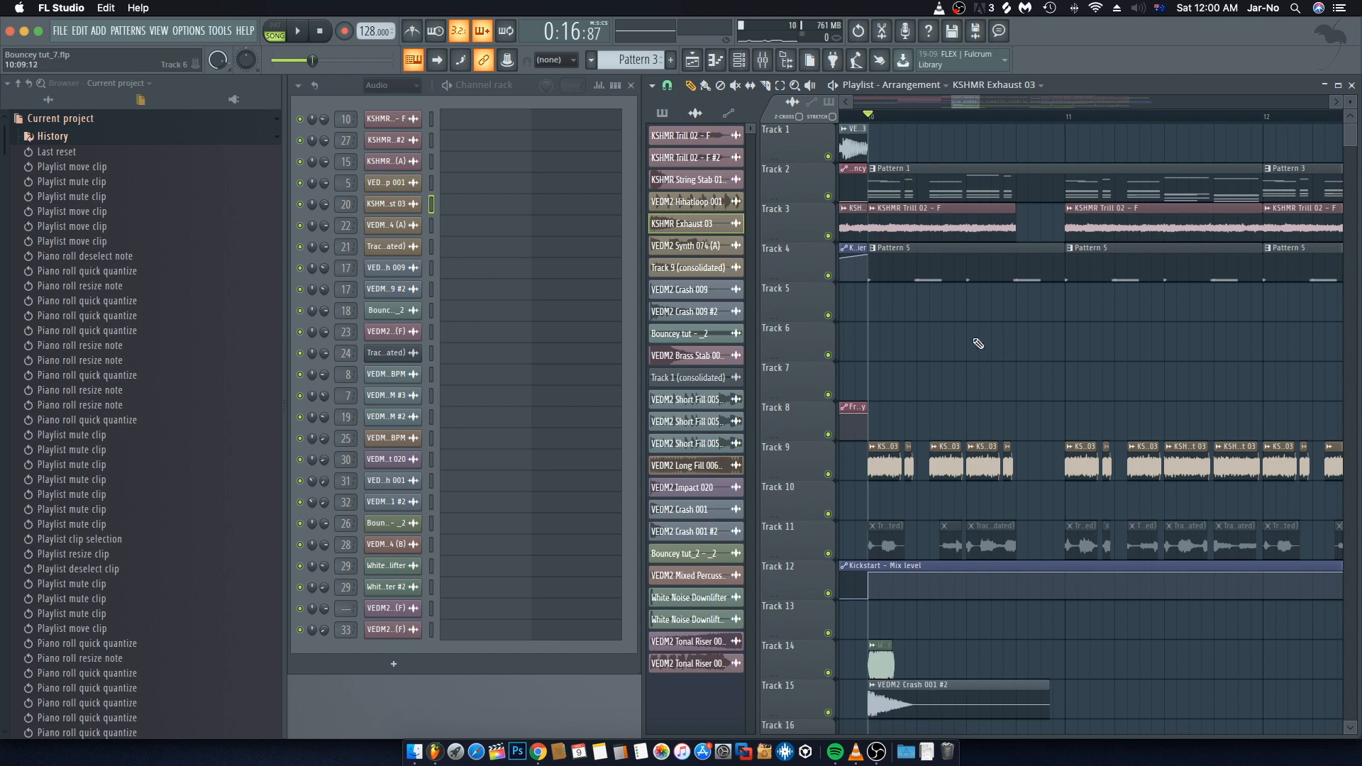
{"action": "scroll", "coordinate": [930, 118], "scroll_direction": "down", "scroll_amount": 10}
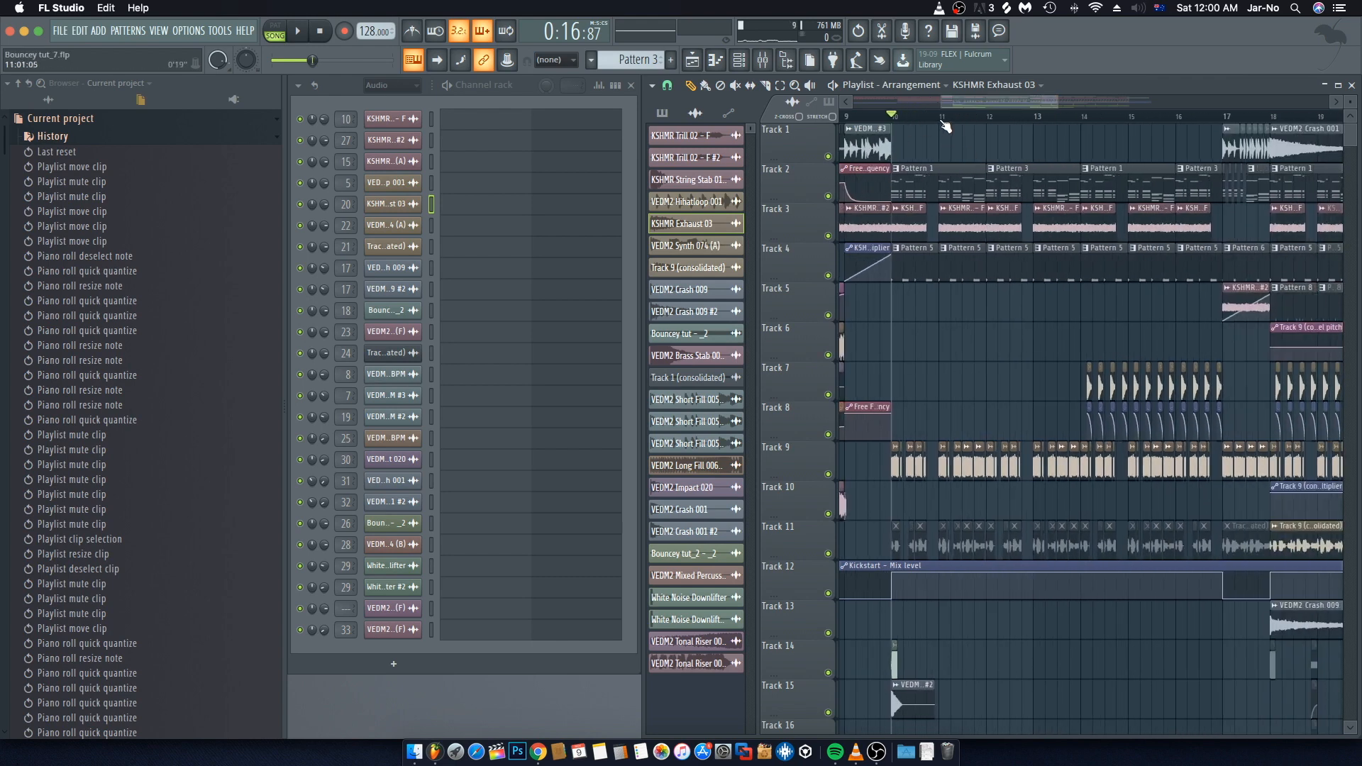
{"action": "scroll", "coordinate": [946, 127], "scroll_direction": "up", "scroll_amount": 6}
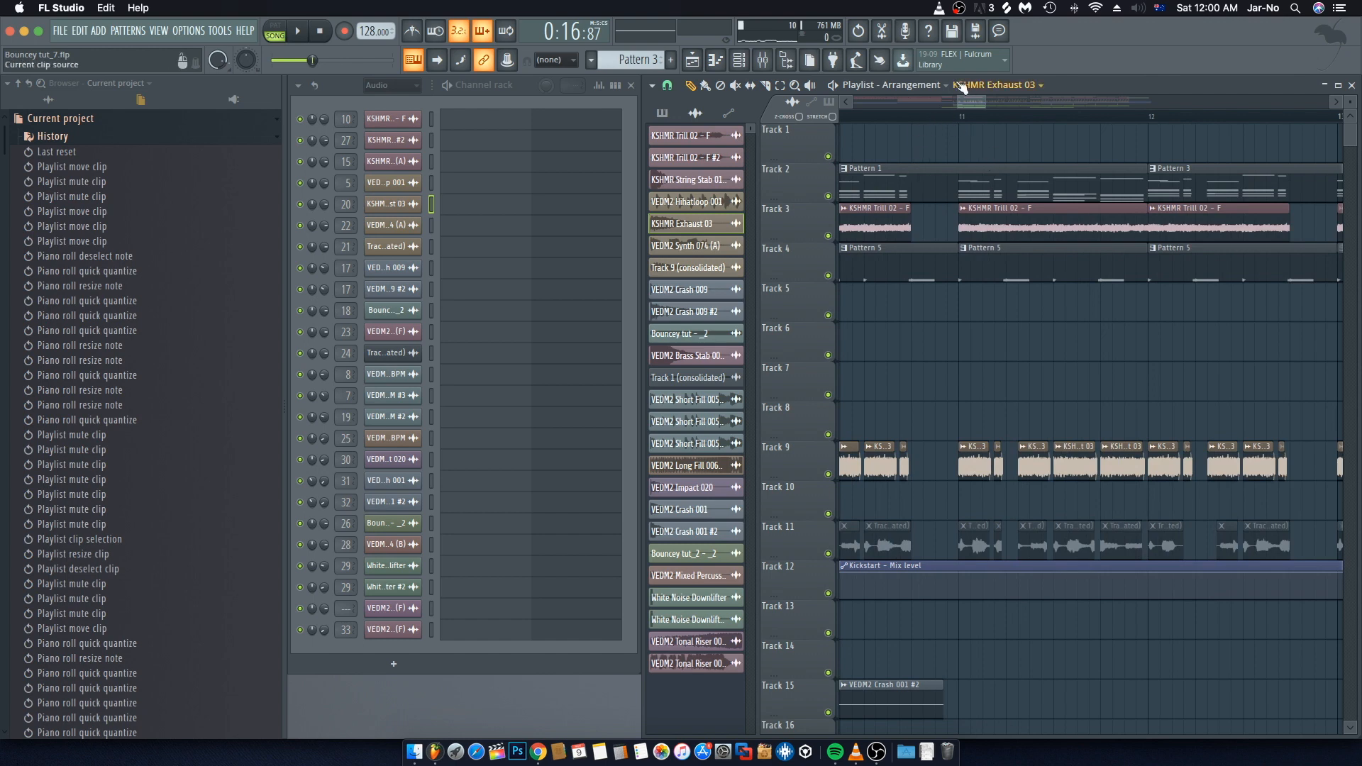
{"action": "key", "text": "space"}
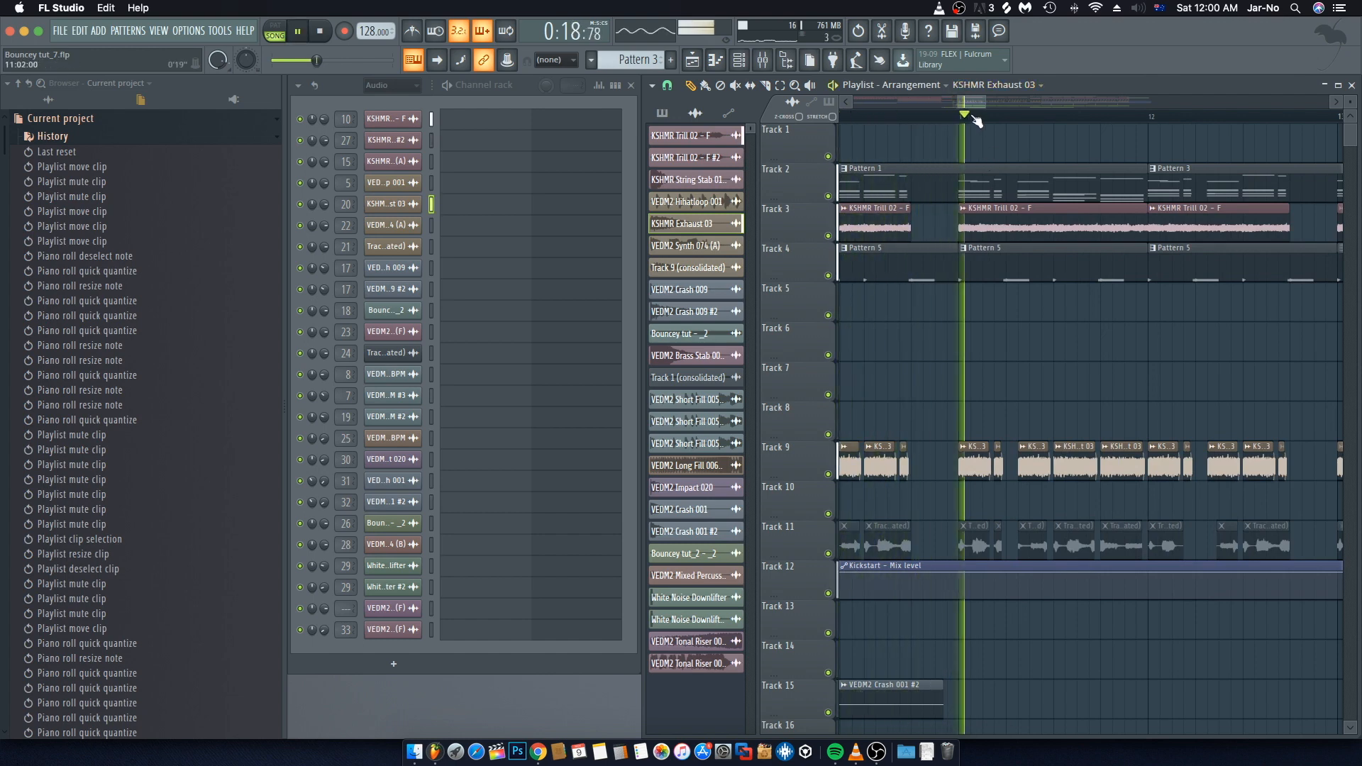
{"action": "key", "text": "space"}
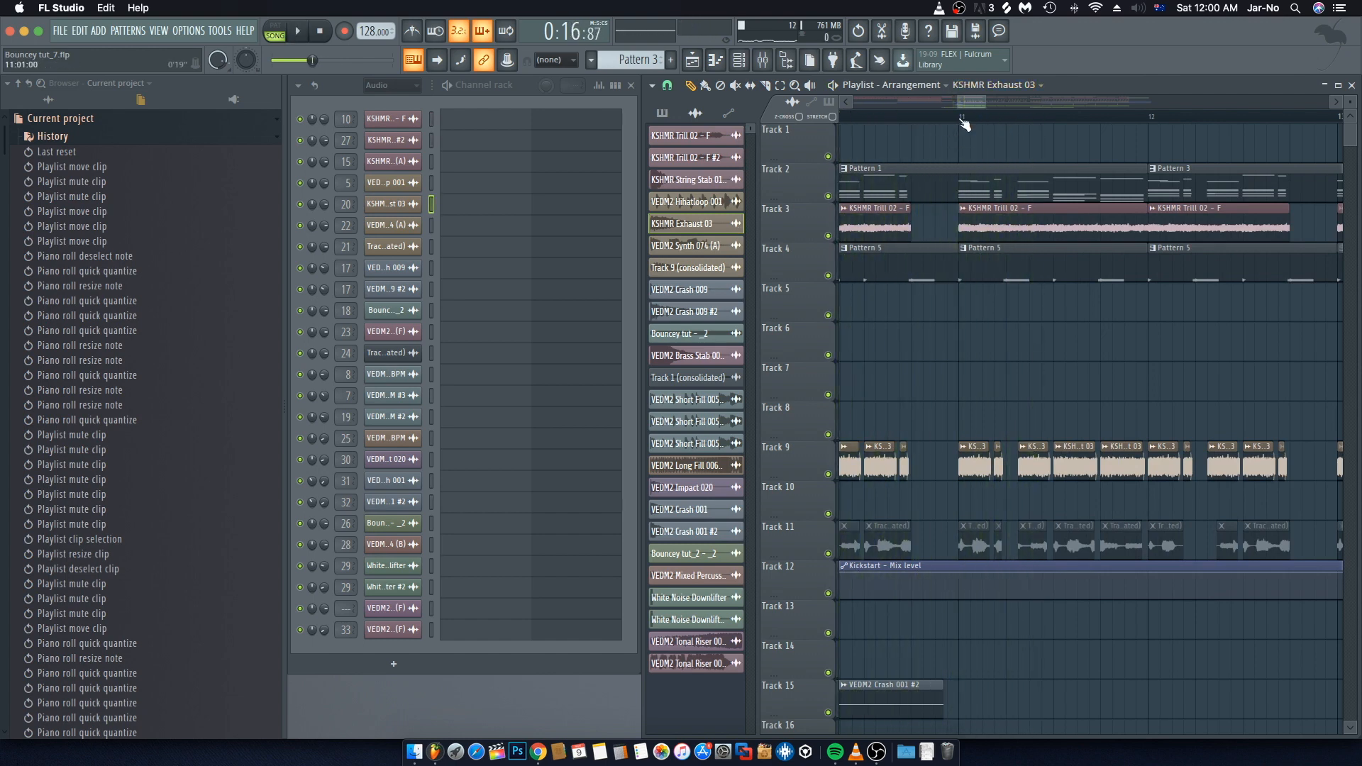
Step: Unmute the Reverb 2 wet-level automation clips along Track 17
{"action": "scroll", "coordinate": [965, 125], "scroll_direction": "down", "scroll_amount": 4}
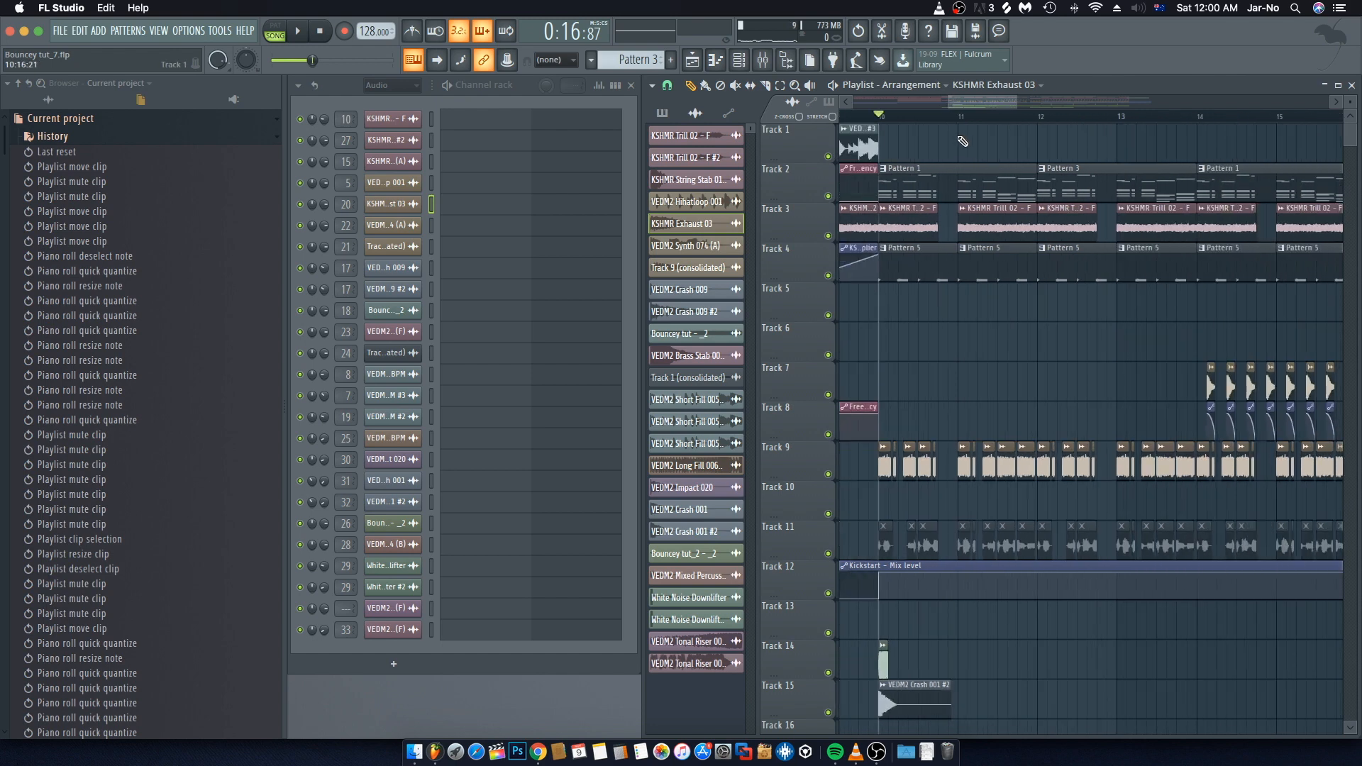
{"action": "scroll", "coordinate": [968, 143], "scroll_direction": "down", "scroll_amount": 3}
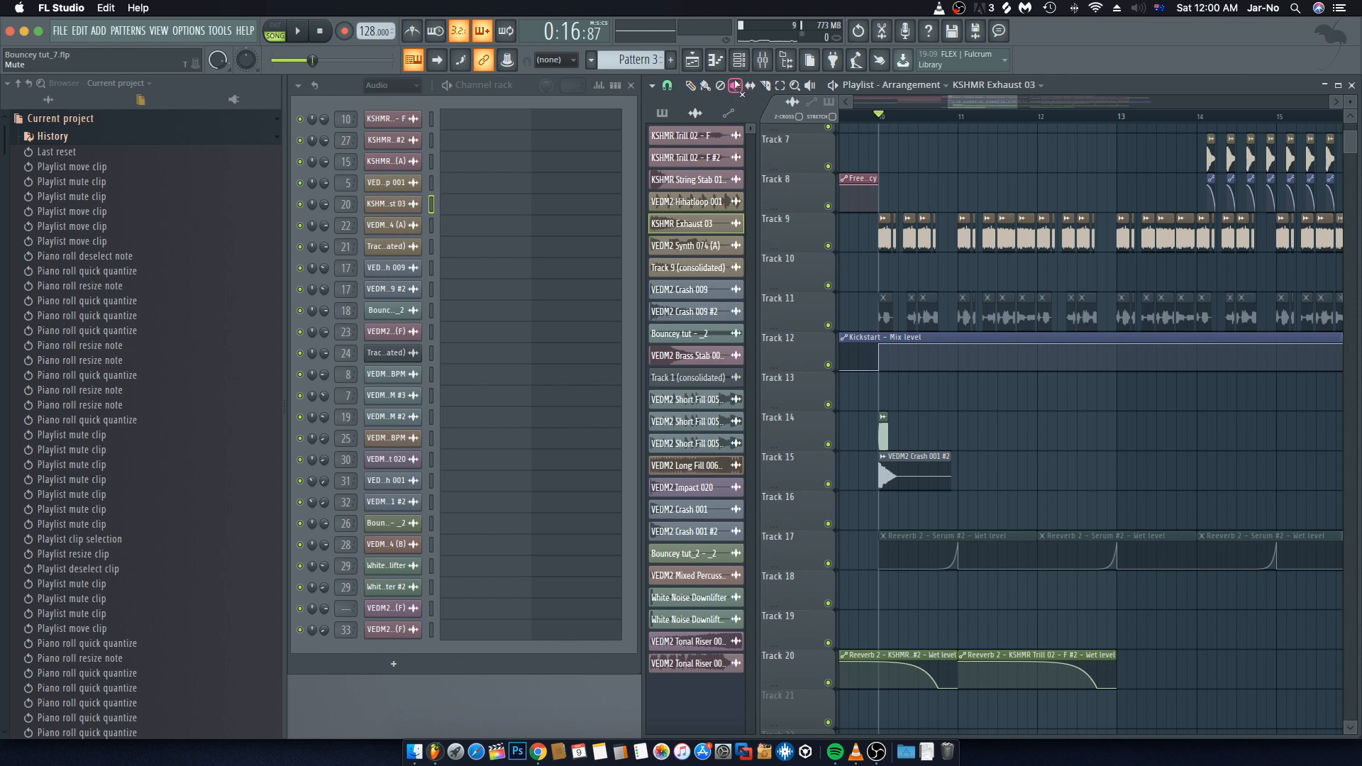
{"action": "left_click_drag", "start_coordinate": [1021, 551], "coordinate": [1215, 553]}
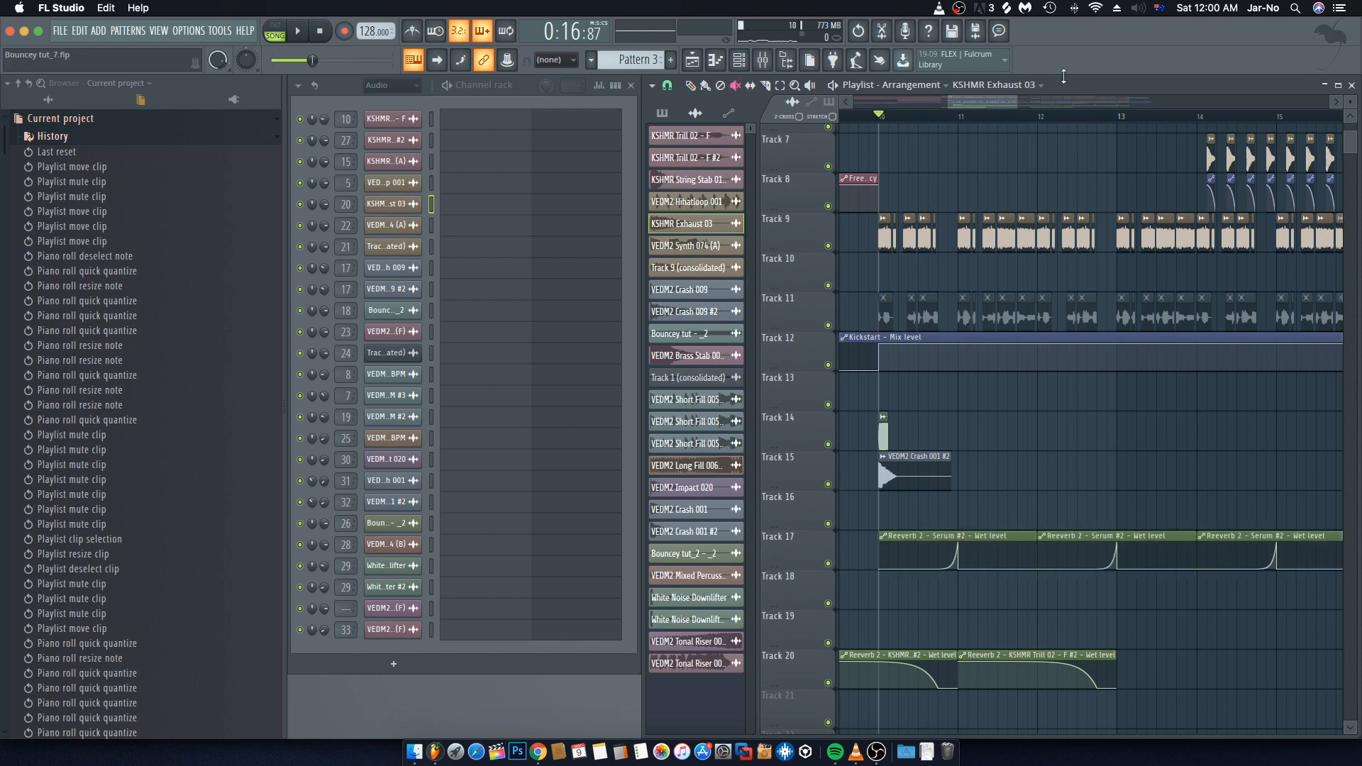
{"action": "scroll", "coordinate": [1150, 411], "scroll_direction": "down", "scroll_amount": 3}
{"action": "scroll", "coordinate": [1251, 512], "scroll_direction": "right", "scroll_amount": 7}
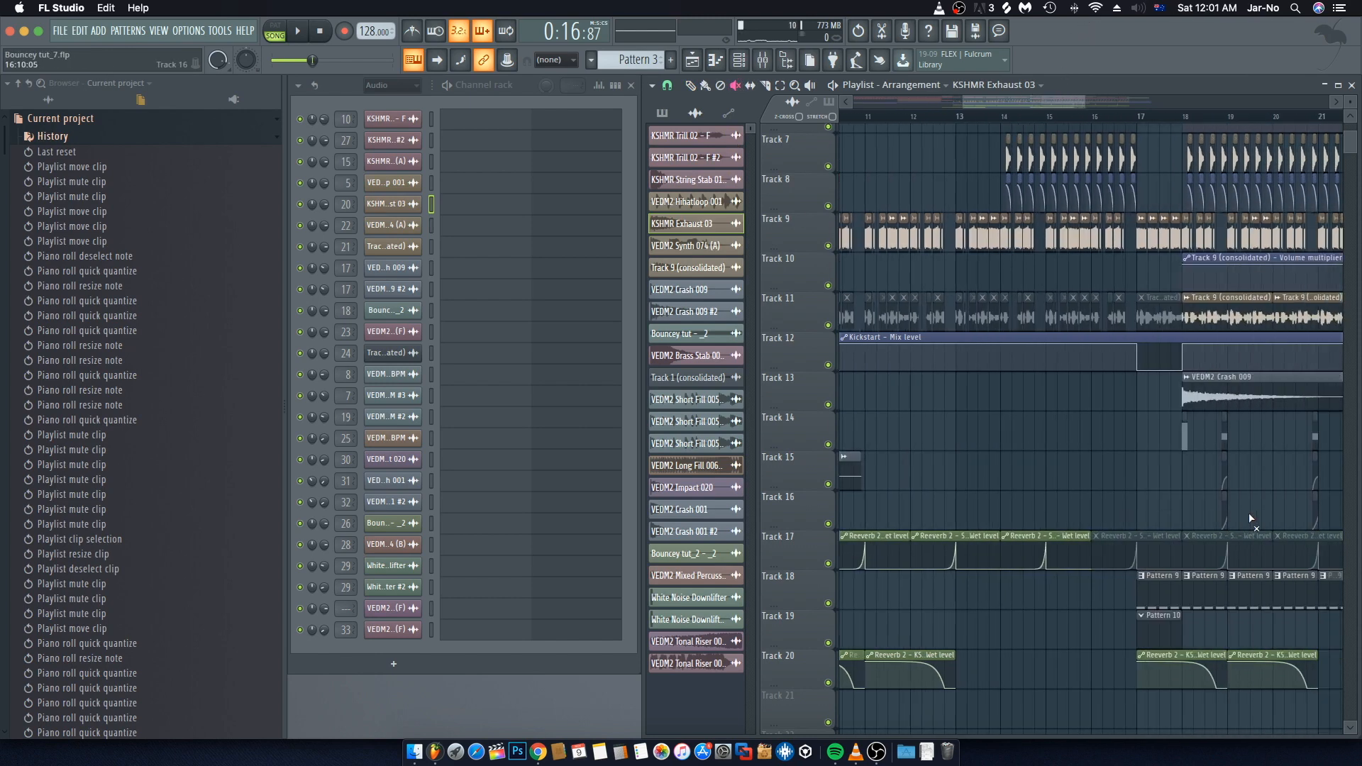
{"action": "left_click", "coordinate": [977, 552]}
{"action": "left_click_drag", "start_coordinate": [977, 552], "coordinate": [1310, 551]}
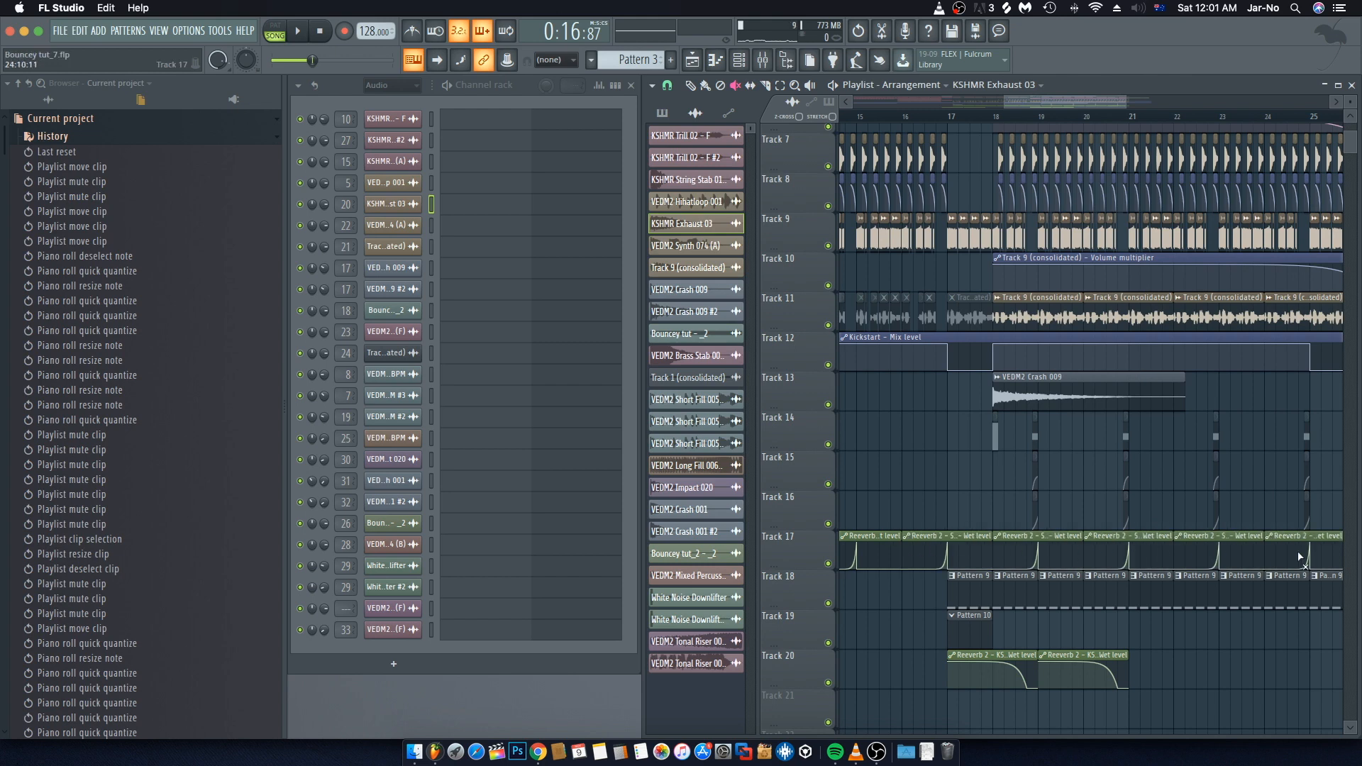
Step: Play back the section from bar 10 to hear the restored reverb automation
{"action": "scroll", "coordinate": [1310, 552], "scroll_direction": "left", "scroll_amount": 5}
{"action": "scroll", "coordinate": [1115, 464], "scroll_direction": "left", "scroll_amount": 4}
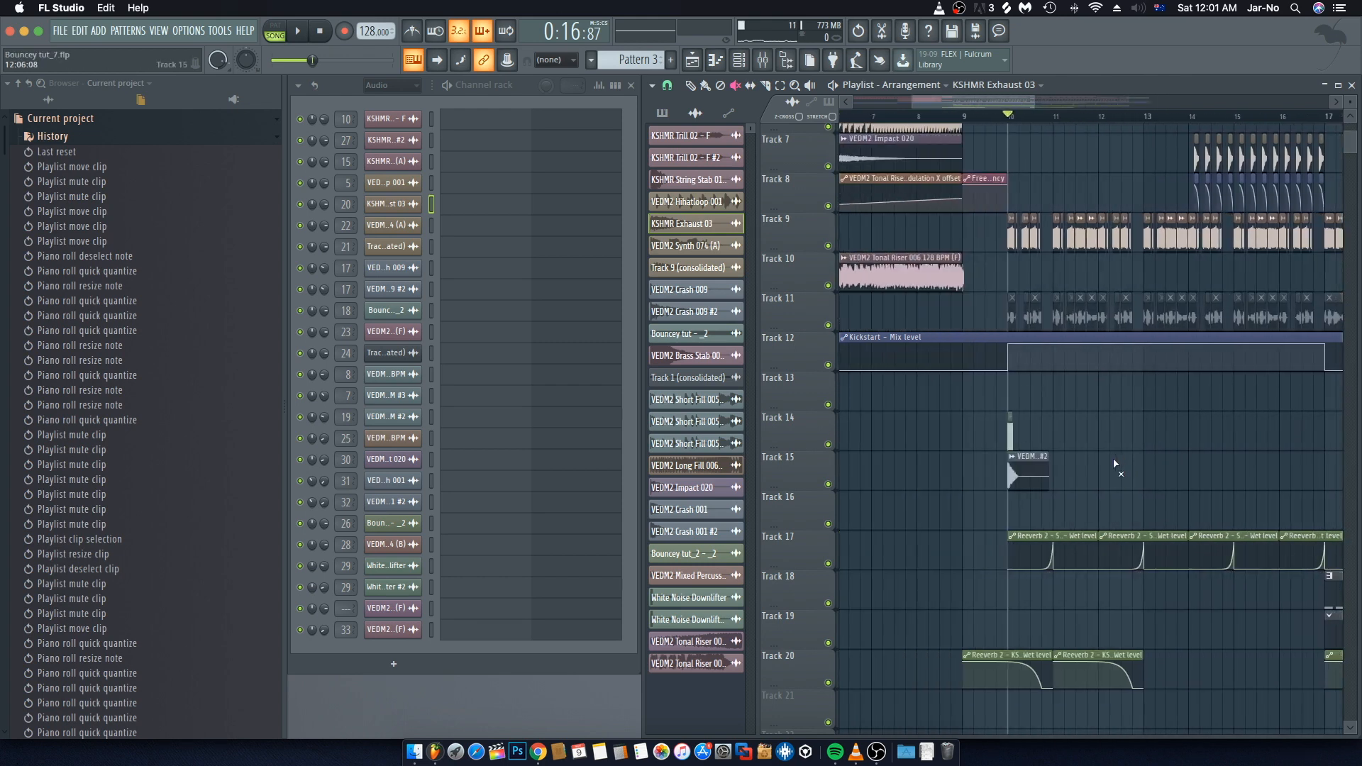
{"action": "key", "text": "space"}
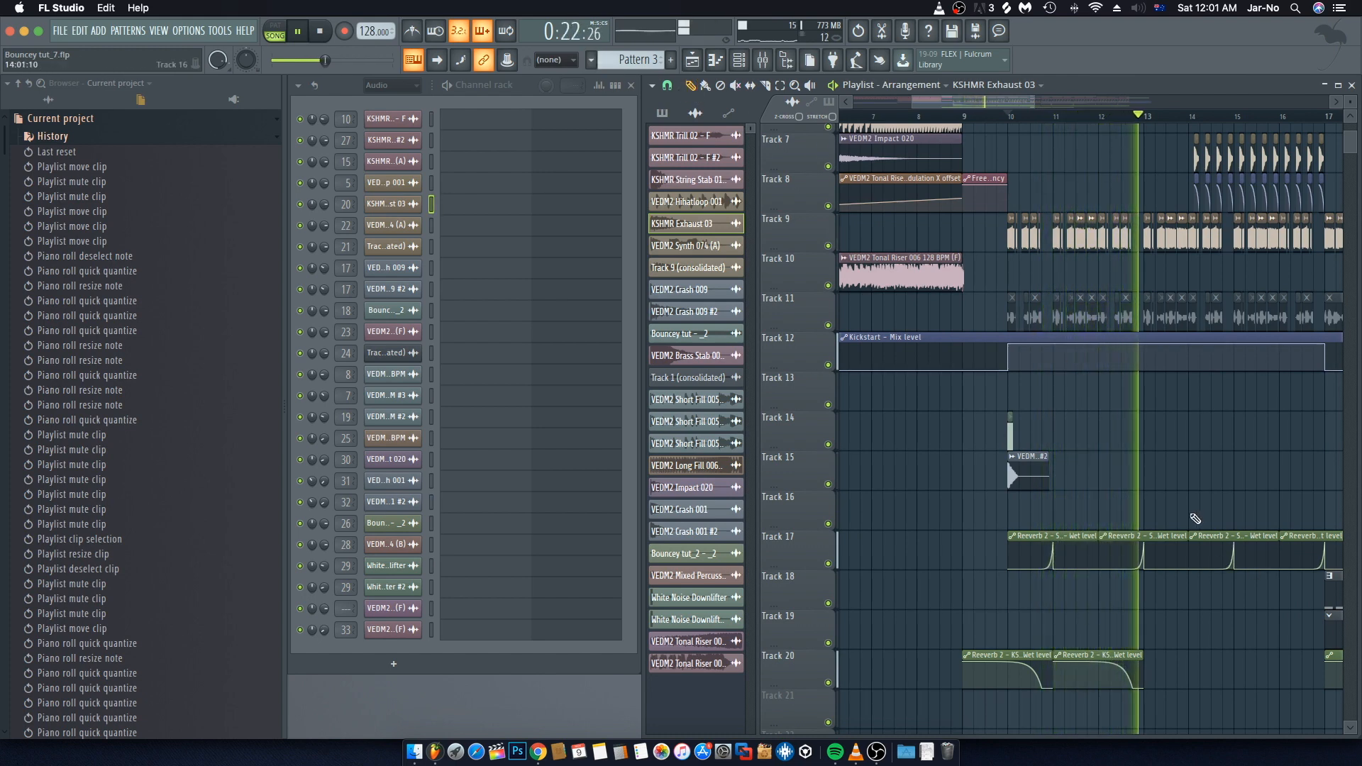
{"action": "key", "text": "space"}
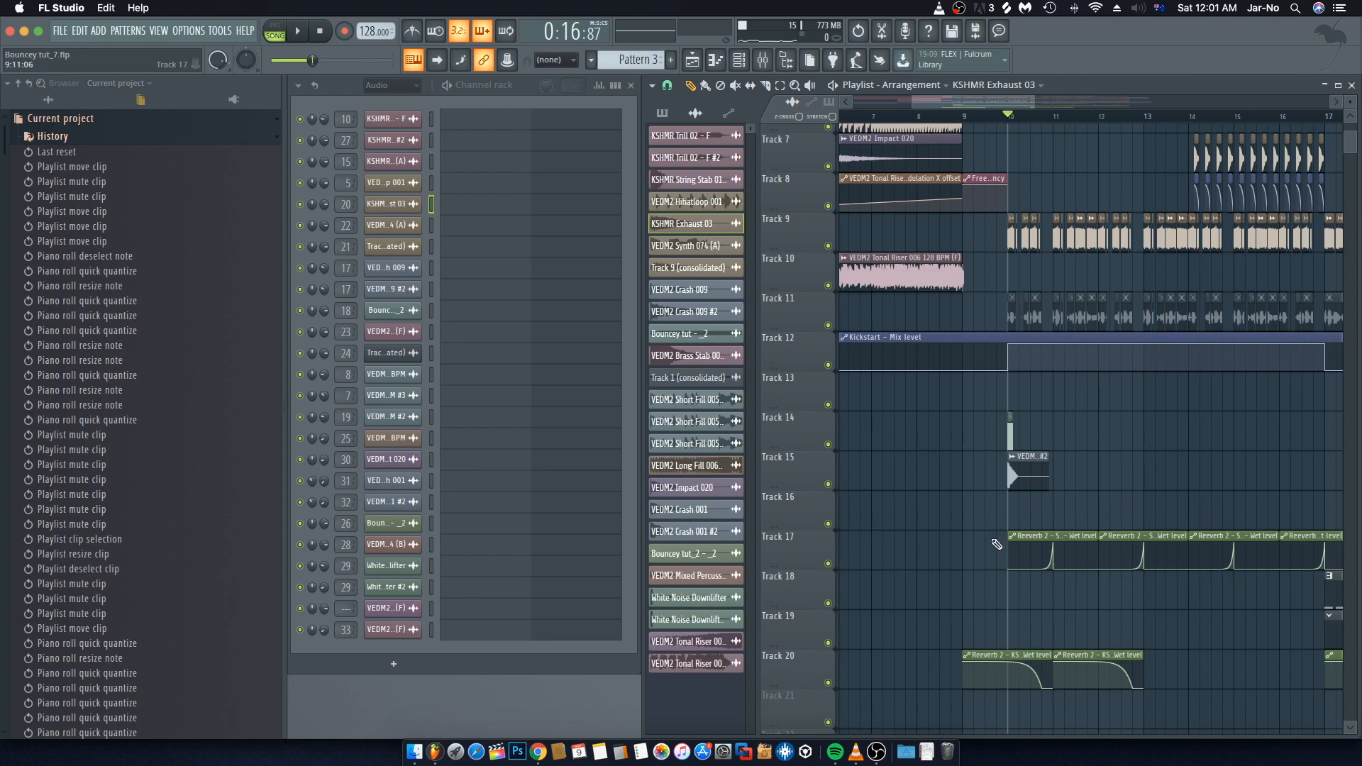
Step: Open the mixer and solo the Serum #2 track while playing back the section
{"action": "left_click", "coordinate": [1036, 537]}
{"action": "scroll", "coordinate": [993, 319], "scroll_direction": "up", "scroll_amount": 5}
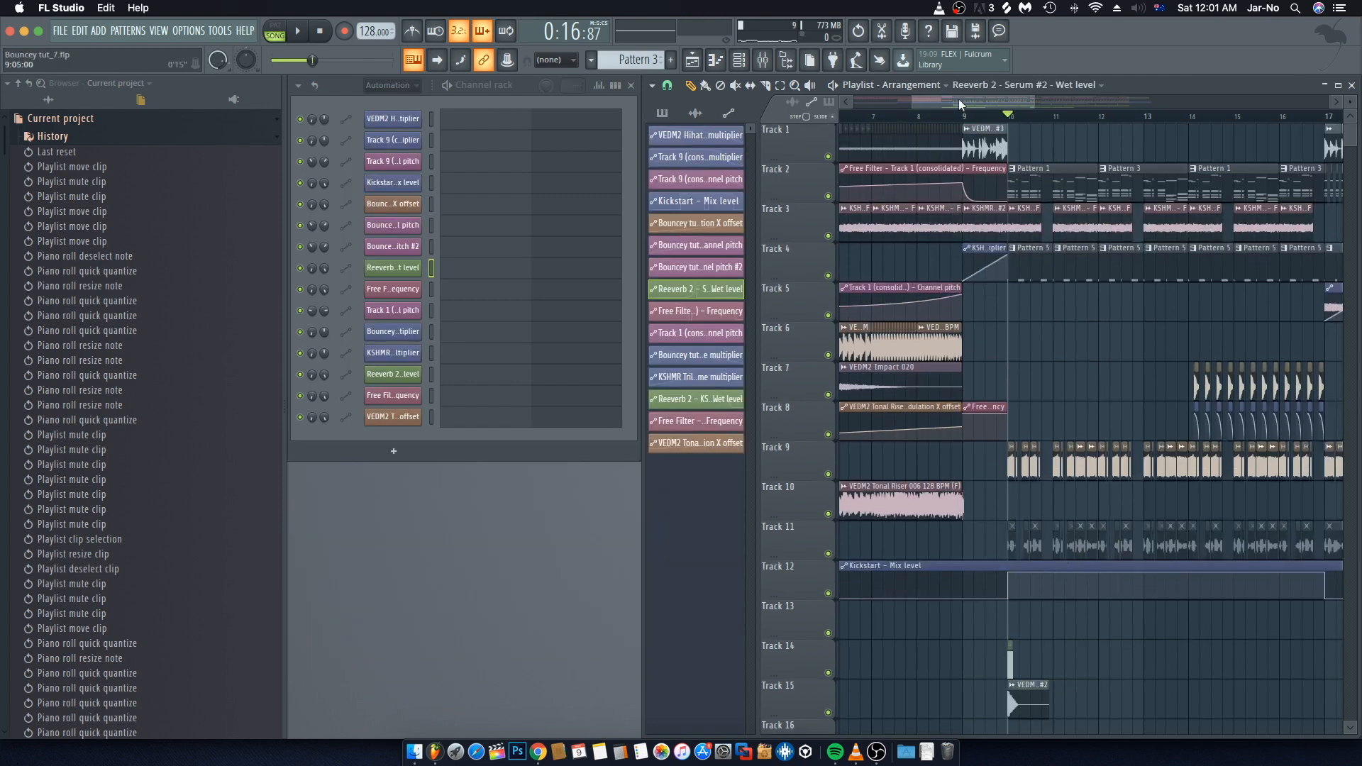
{"action": "left_click", "coordinate": [762, 60]}
{"action": "key", "text": "space"}
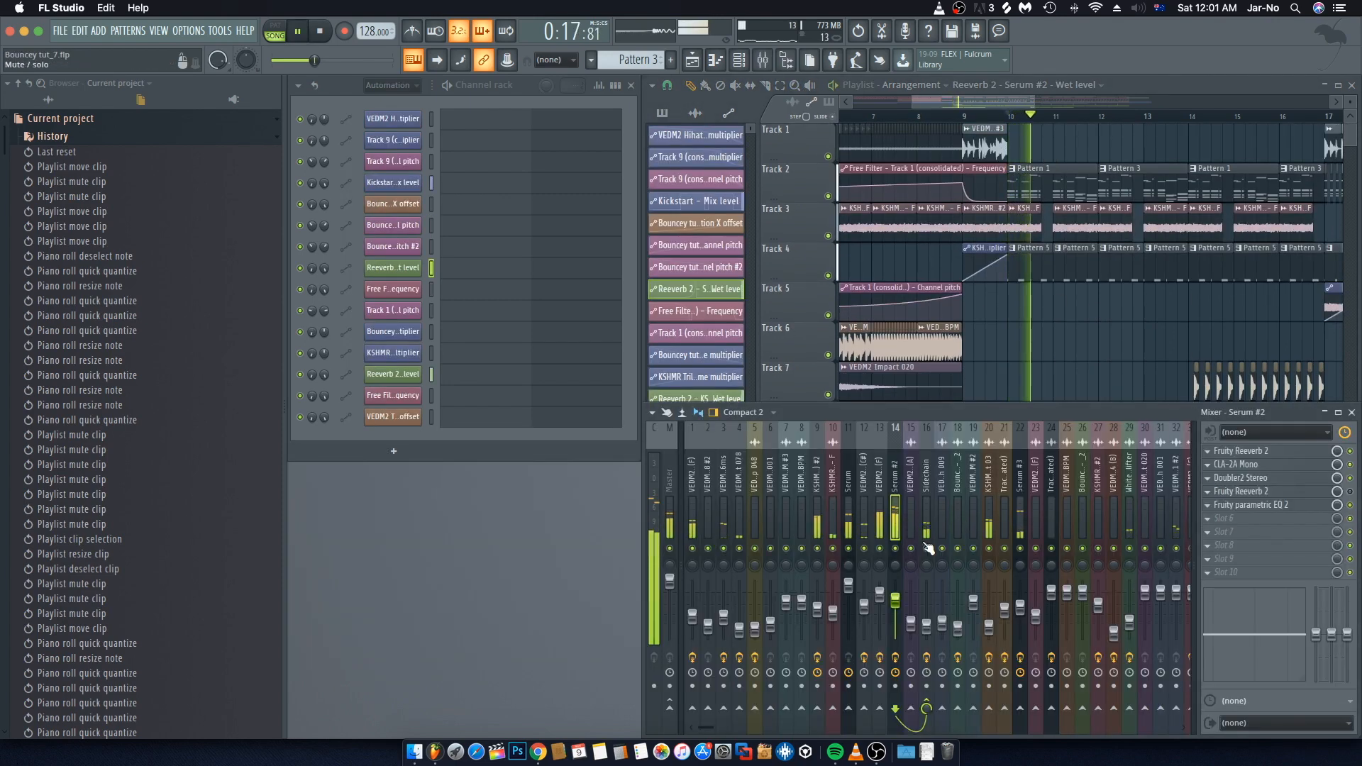
{"action": "right_click", "coordinate": [896, 548]}
{"action": "key", "text": "space"}
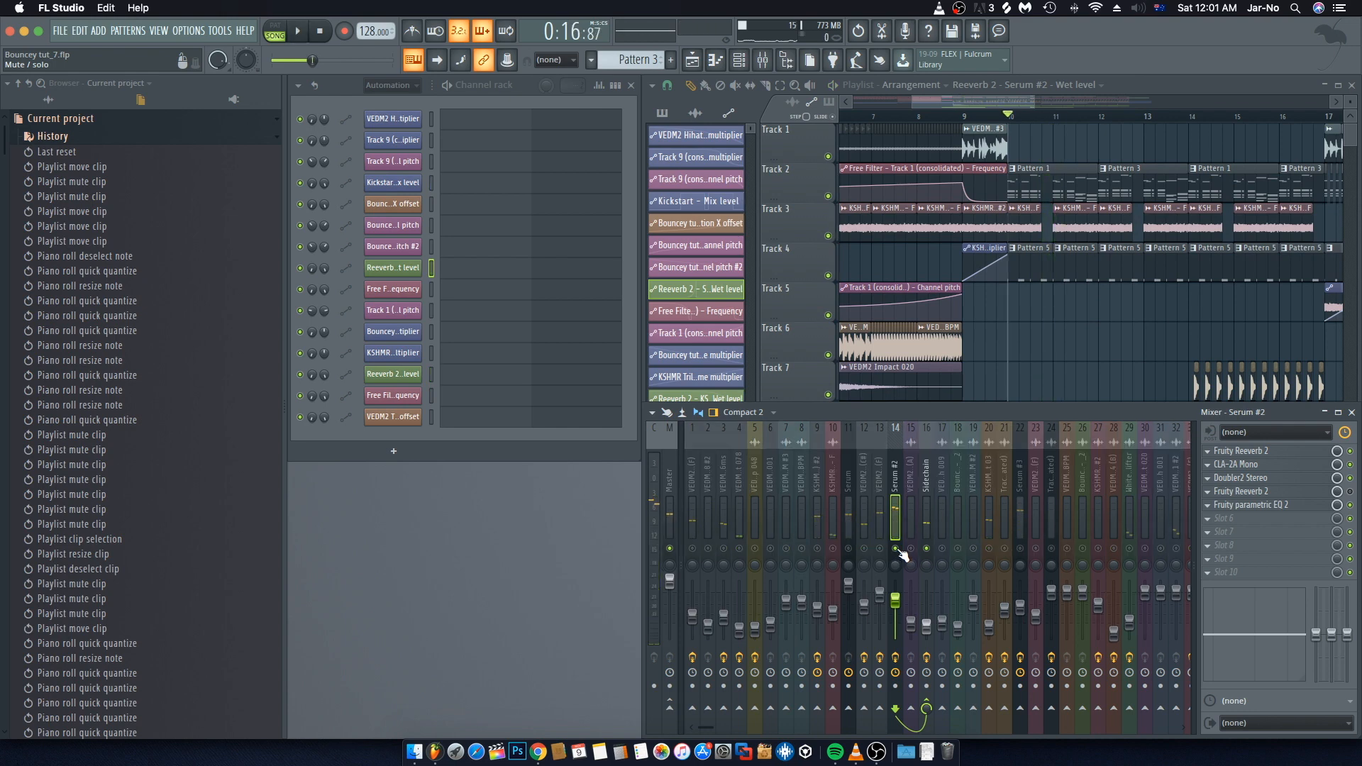
Step: Open the Fruity Reeverb 2 plugin on the Serum #2 mixer track and inspect its wet knob options
{"action": "key", "text": "space"}
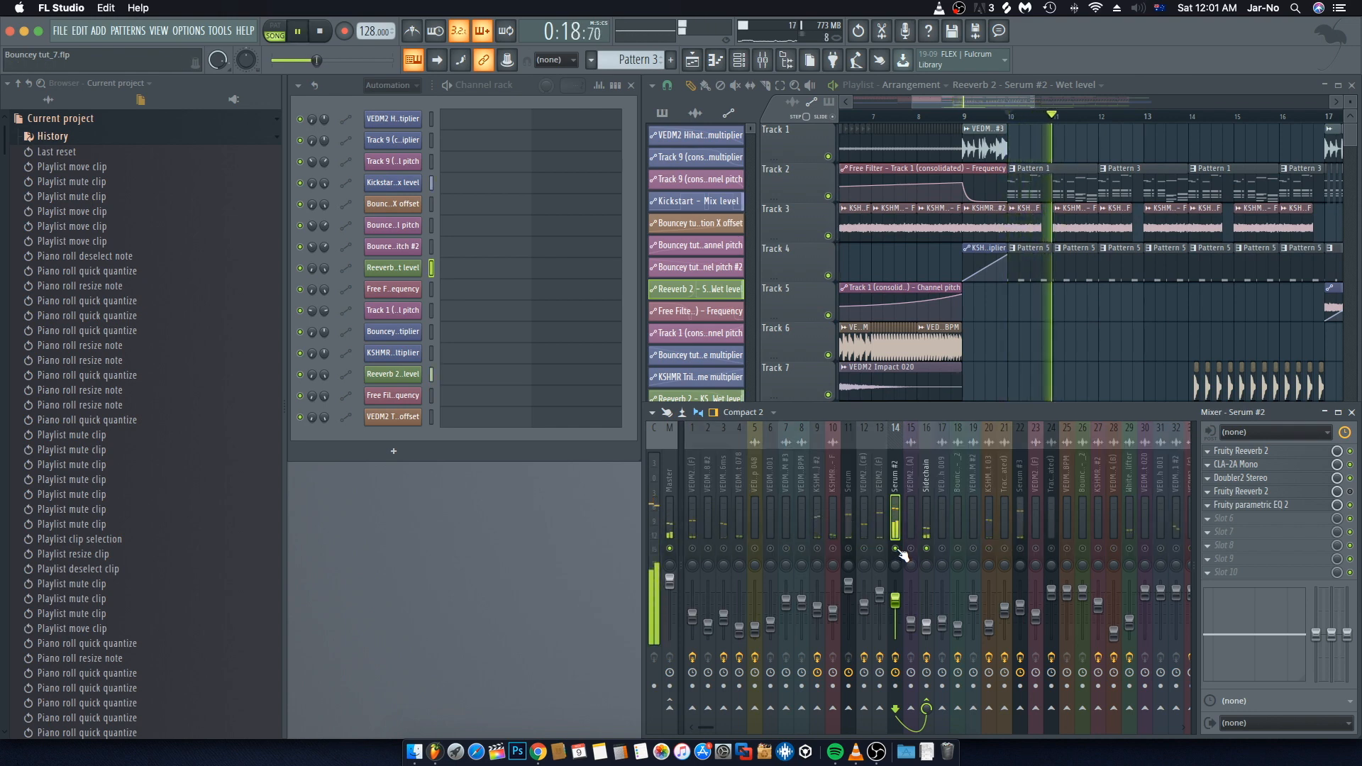
{"action": "key", "text": "space"}
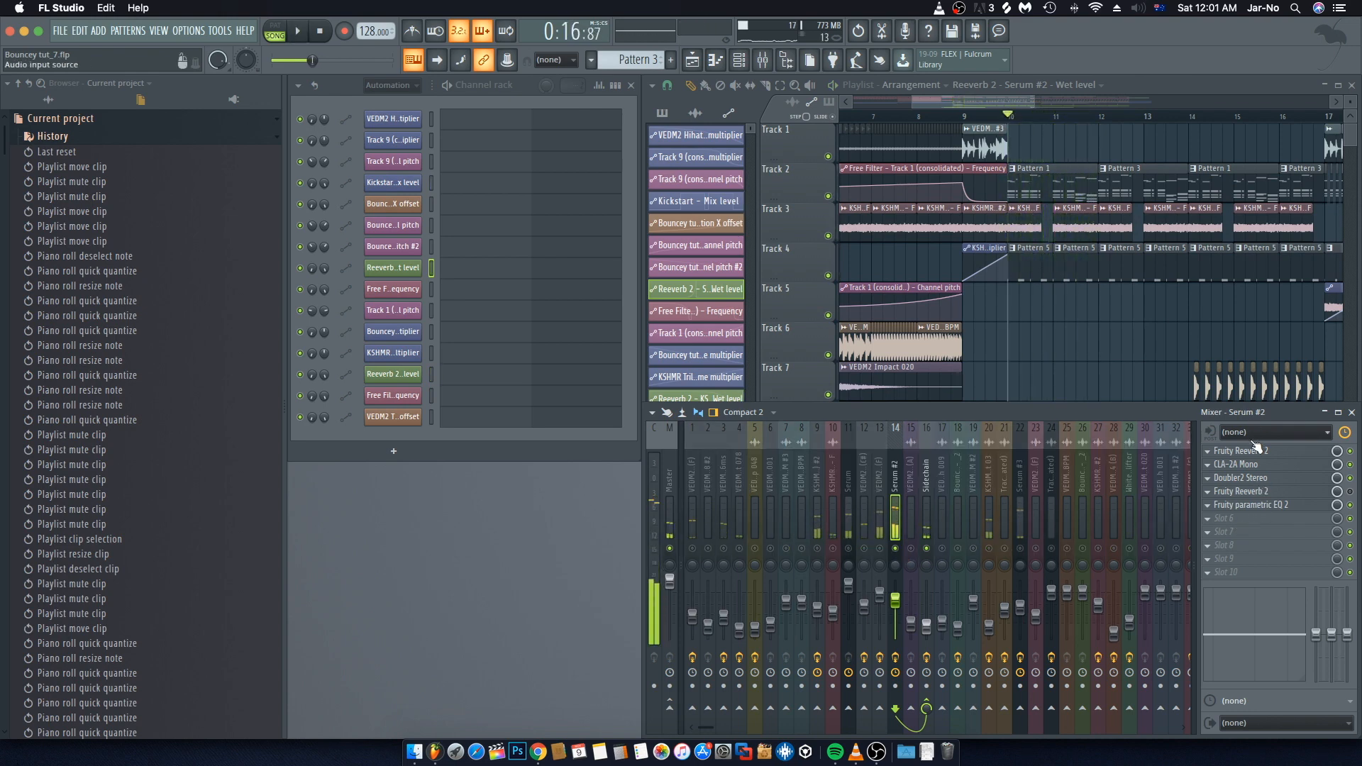
{"action": "left_click", "coordinate": [1252, 451]}
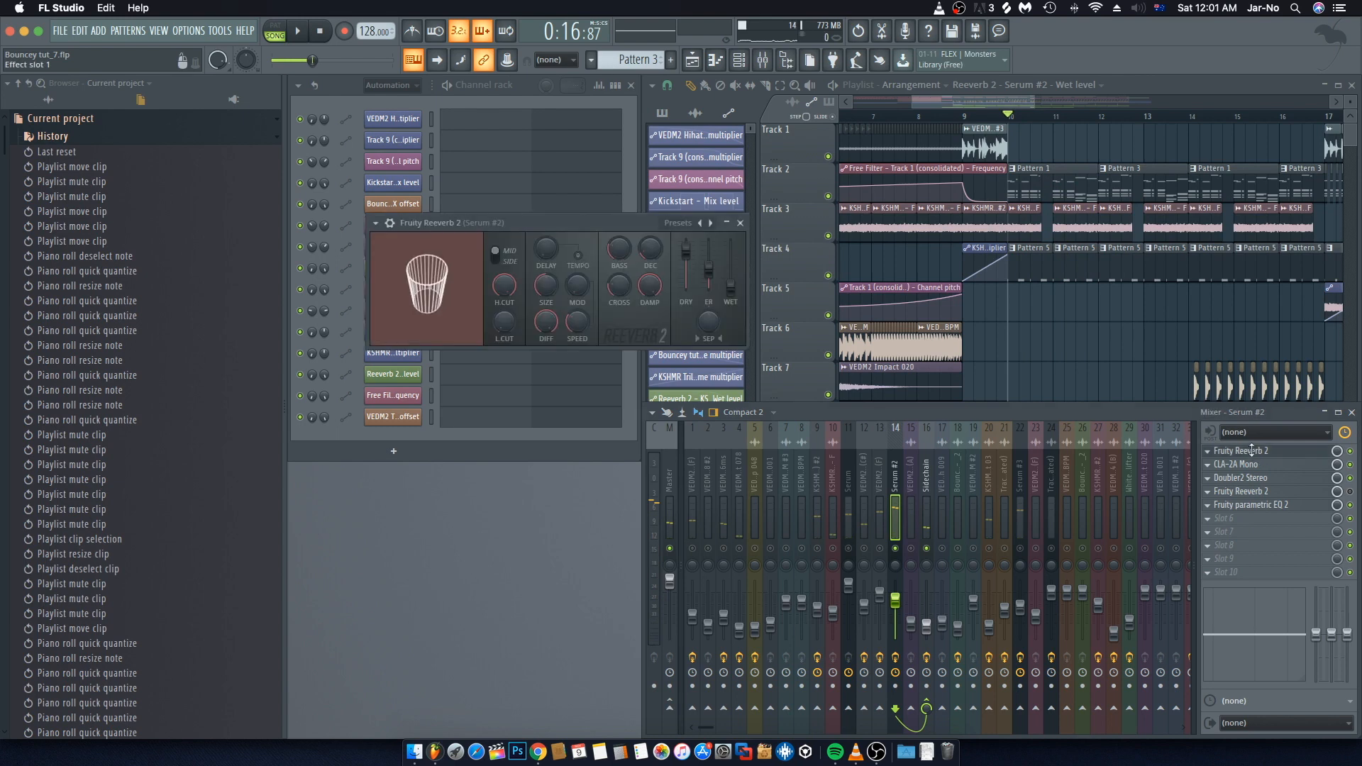
{"action": "right_click", "coordinate": [732, 290]}
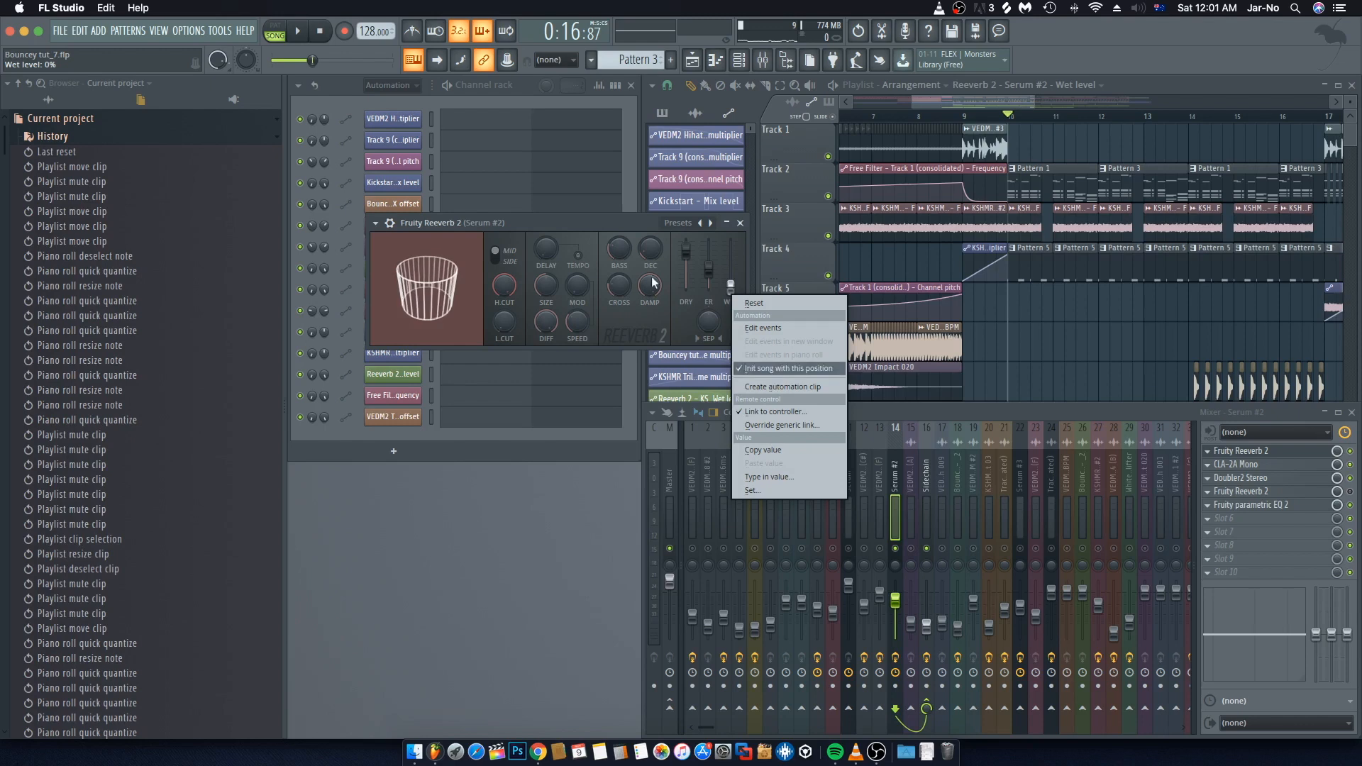
{"action": "left_click", "coordinate": [572, 213]}
Step: Play back the section with the Fruity Reeverb 2 window beside the Track 17 wet-level automation, then close the plugin
{"action": "left_click", "coordinate": [1026, 326]}
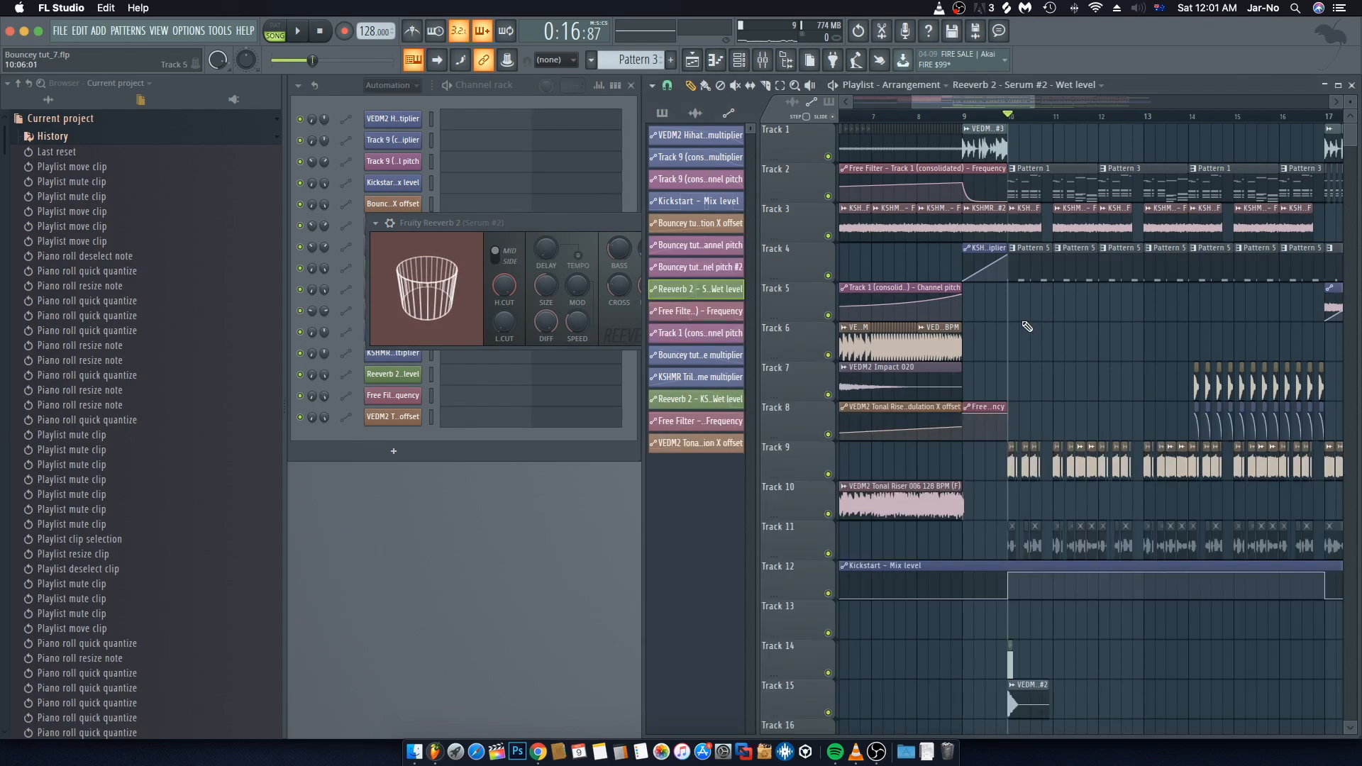
{"action": "scroll", "coordinate": [1027, 327], "scroll_direction": "down", "scroll_amount": 7}
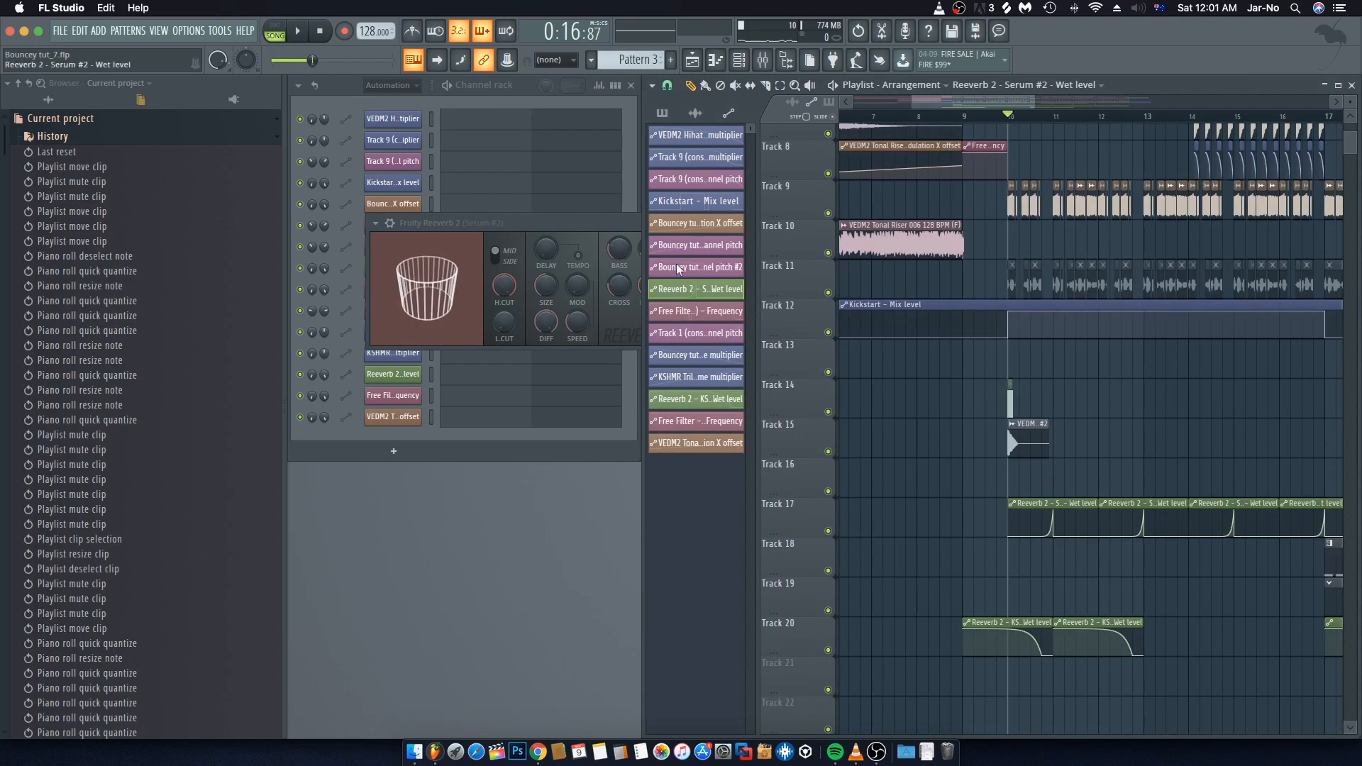
{"action": "left_click_drag", "start_coordinate": [598, 222], "coordinate": [1095, 573]}
{"action": "scroll", "coordinate": [1068, 158], "scroll_direction": "up", "scroll_amount": 4}
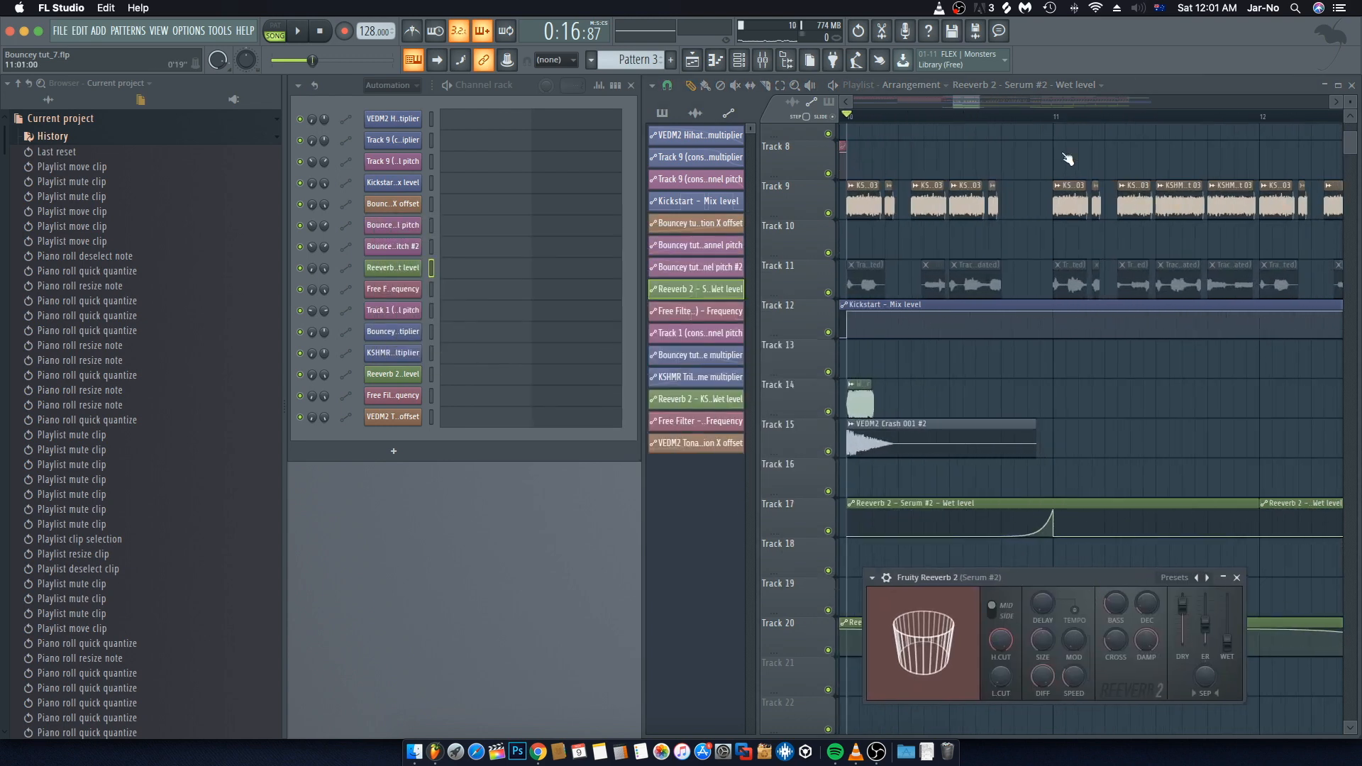
{"action": "scroll", "coordinate": [1070, 426], "scroll_direction": "up", "scroll_amount": 1}
{"action": "scroll", "coordinate": [1071, 477], "scroll_direction": "down", "scroll_amount": 2}
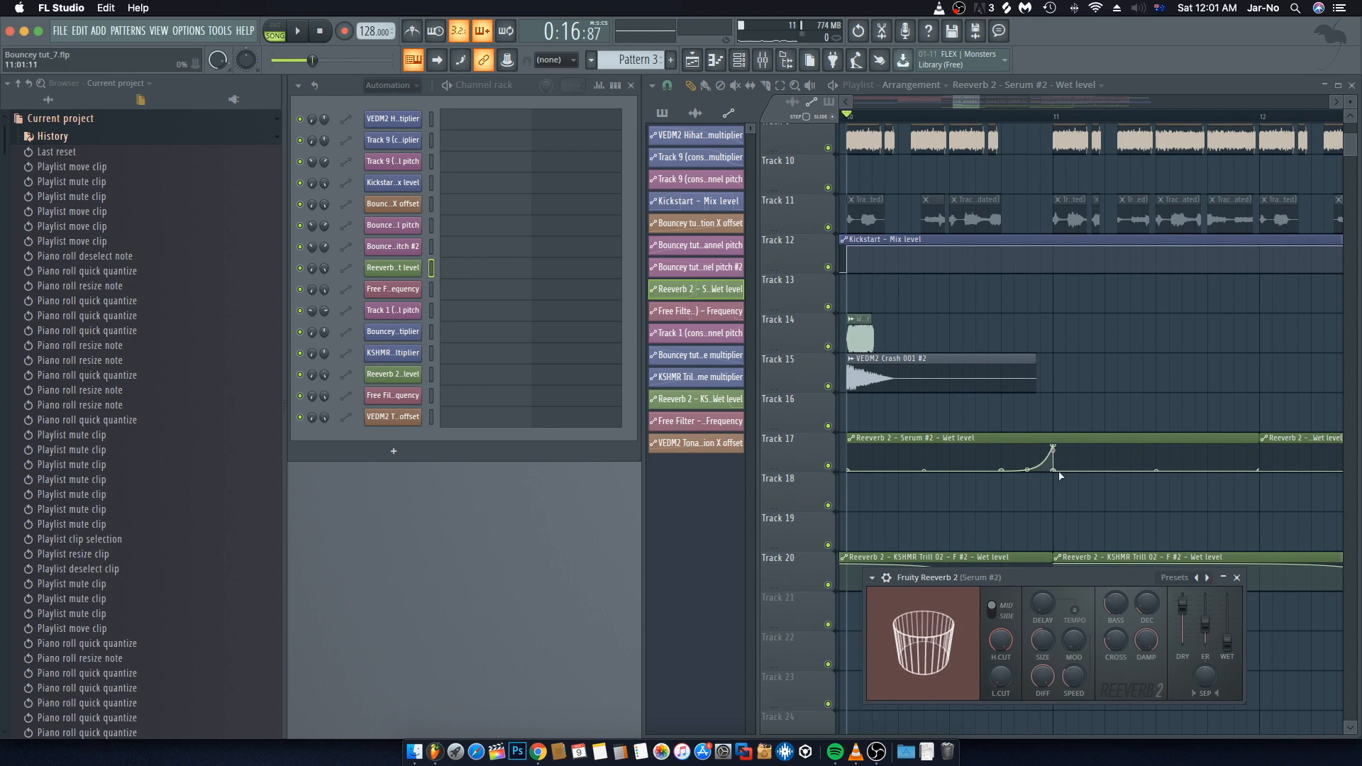
{"action": "left_click_drag", "start_coordinate": [1053, 584], "coordinate": [1037, 547]}
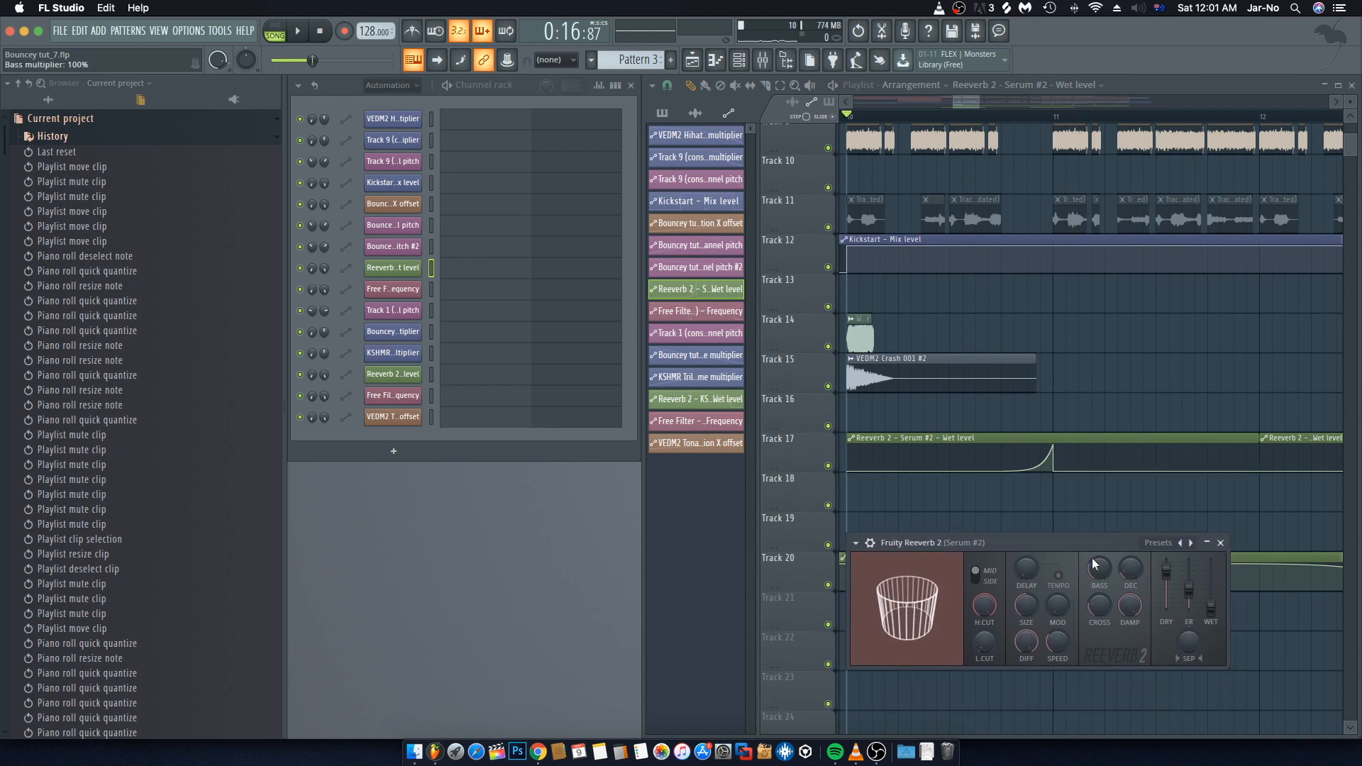
{"action": "key", "text": "space"}
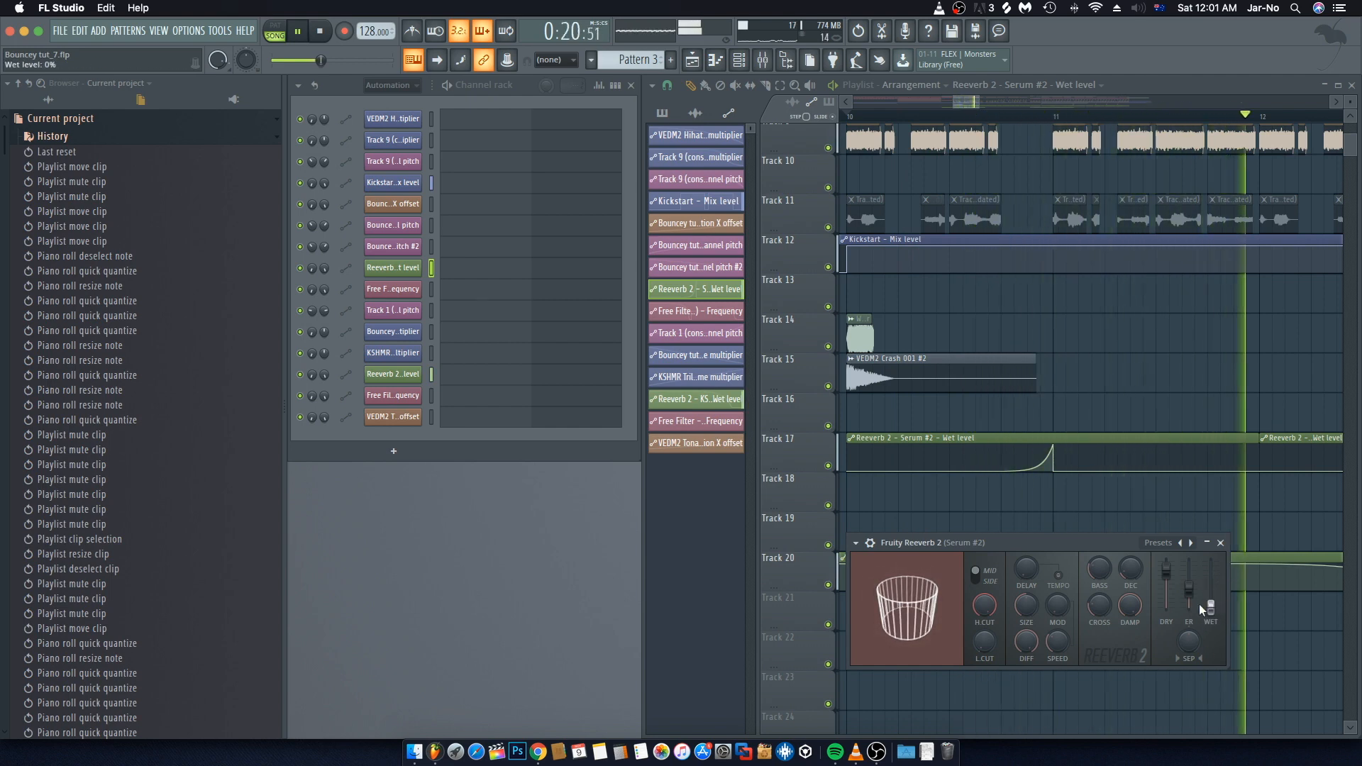
{"action": "left_click", "coordinate": [1220, 543]}
{"action": "key", "text": "space"}
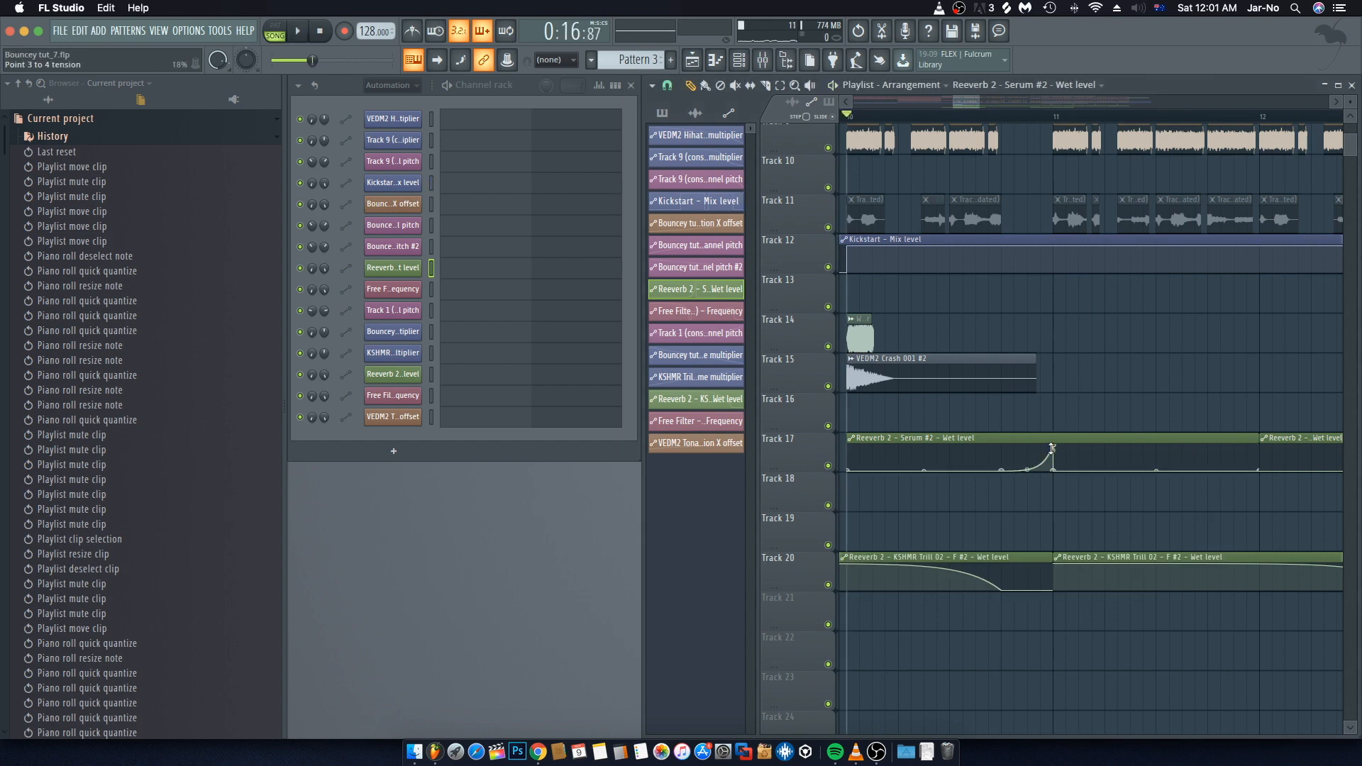
Step: Switch the browser from the current project view to show all folders
{"action": "scroll", "coordinate": [1059, 339], "scroll_direction": "up", "scroll_amount": 8}
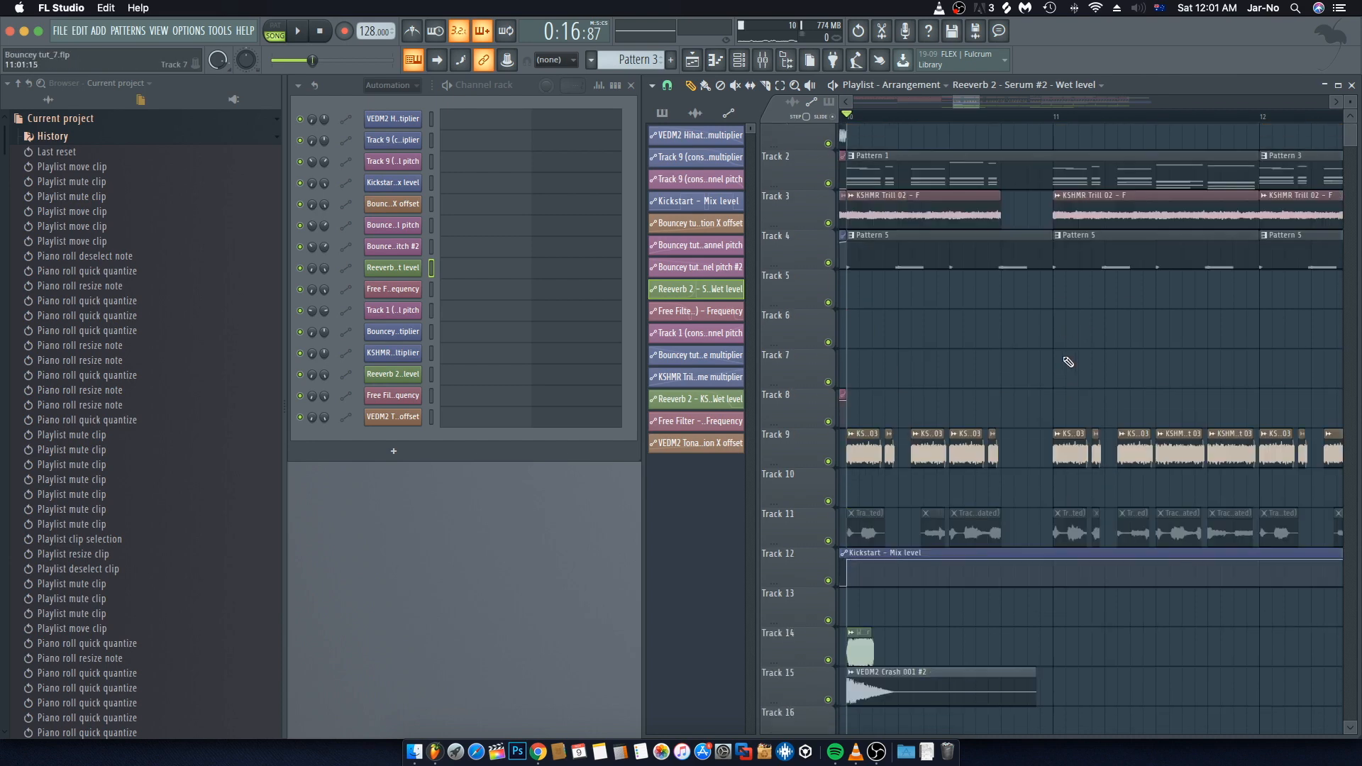
{"action": "scroll", "coordinate": [1073, 117], "scroll_direction": "down", "scroll_amount": 2}
{"action": "scroll", "coordinate": [1072, 121], "scroll_direction": "down", "scroll_amount": 2}
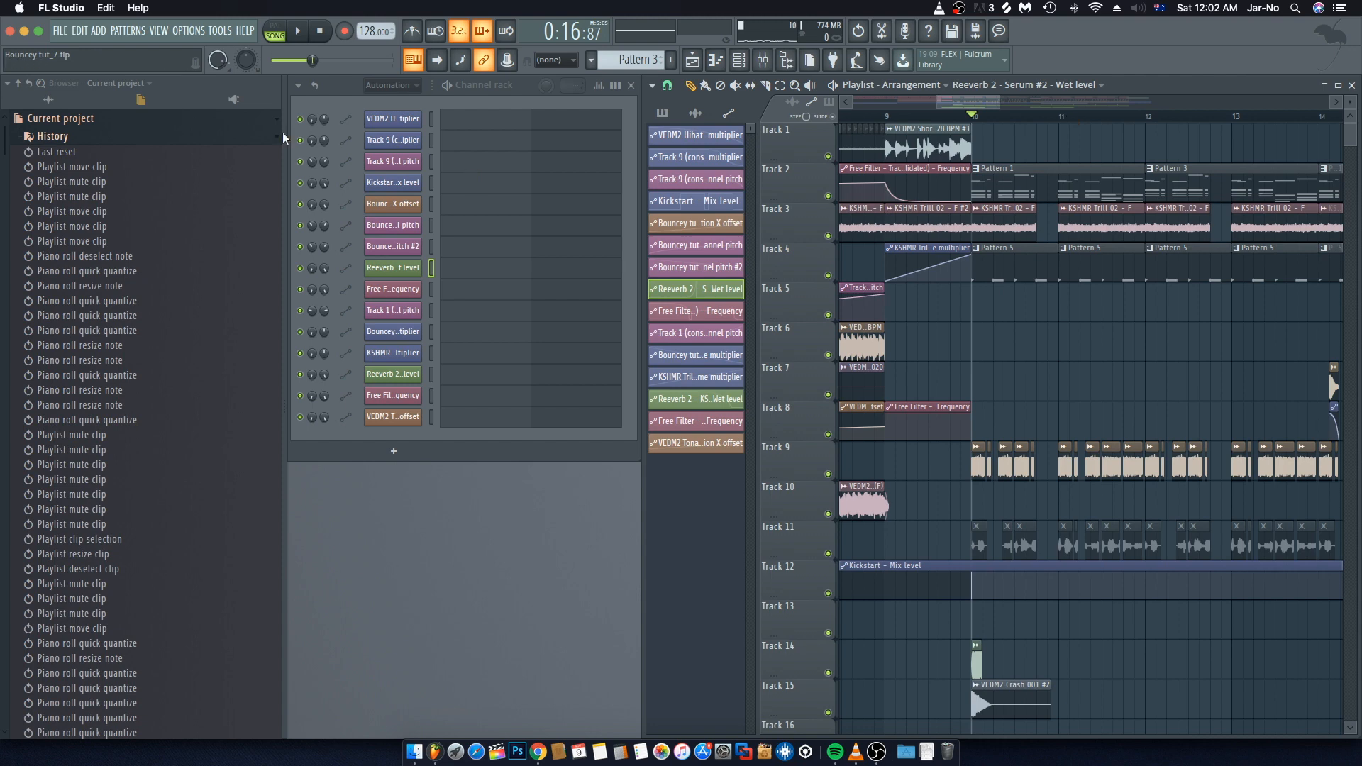
{"action": "left_click", "coordinate": [48, 100]}
{"action": "left_click", "coordinate": [19, 83]}
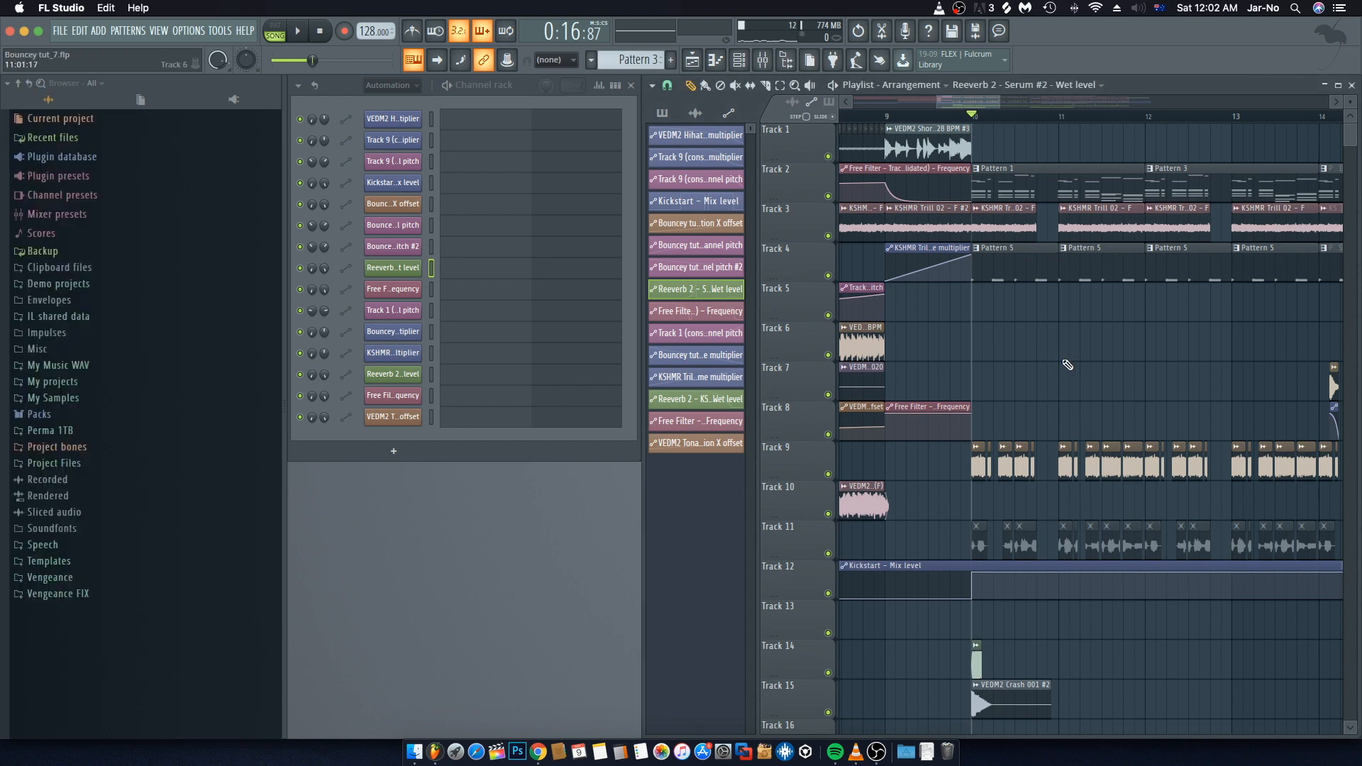
{"action": "scroll", "coordinate": [1067, 365], "scroll_direction": "right", "scroll_amount": 3}
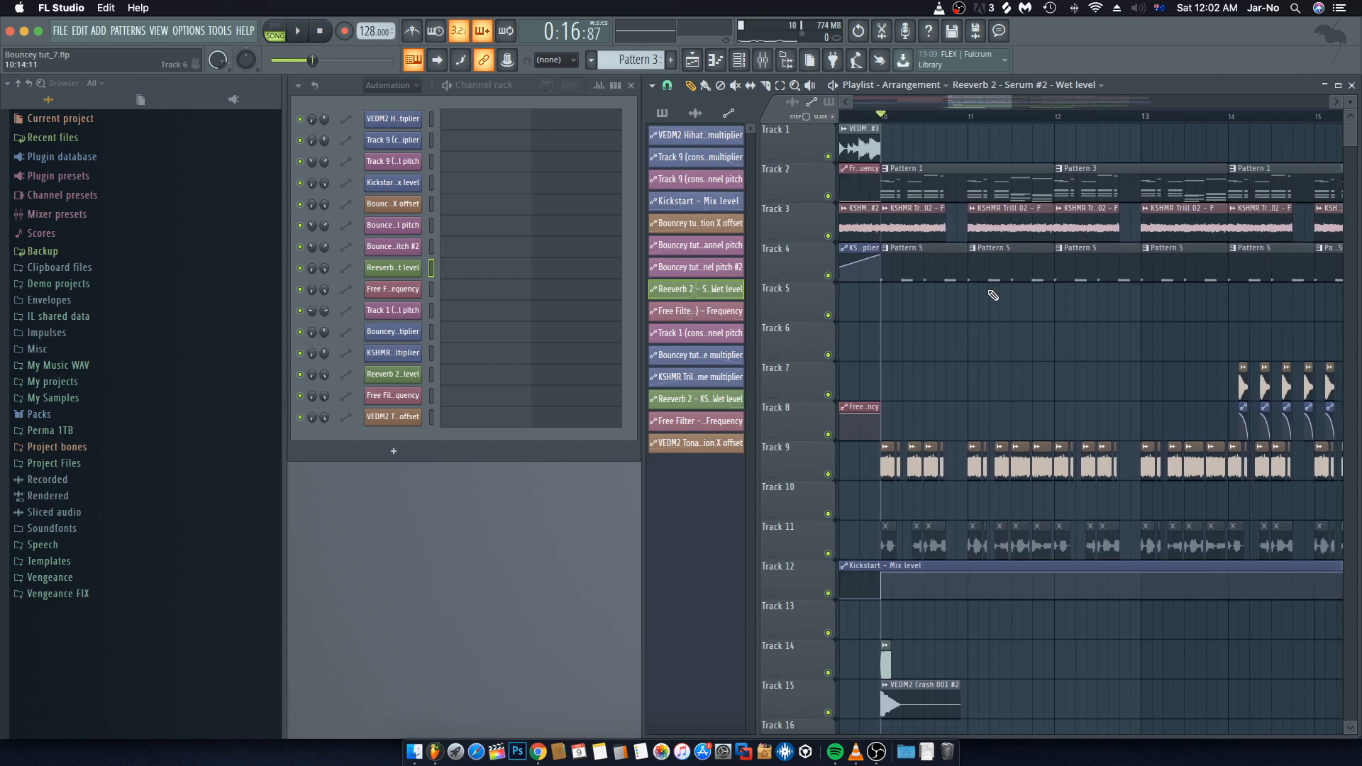
{"action": "left_click_drag", "start_coordinate": [1012, 104], "coordinate": [1092, 111]}
{"action": "left_click", "coordinate": [989, 549]}
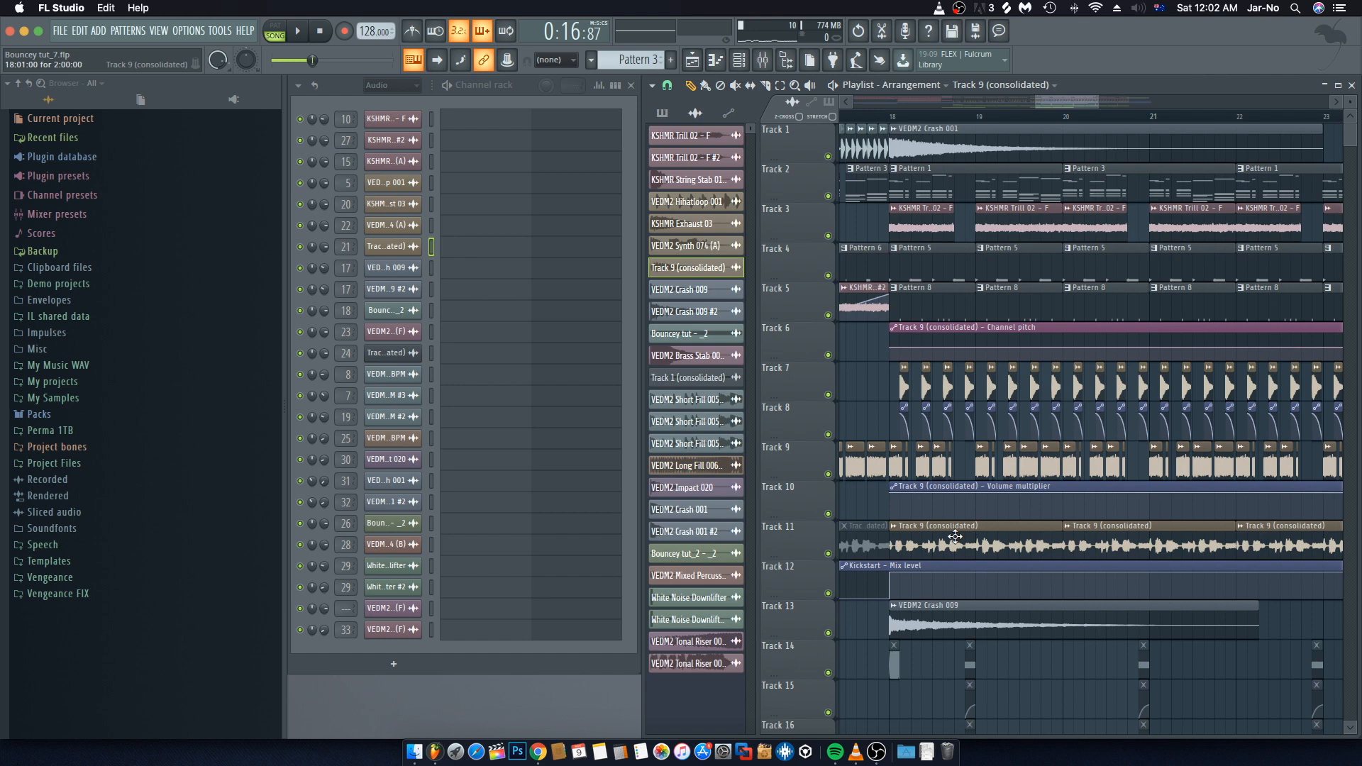
Step: Toggle mute on the Track 9 (consolidated) mixer track and play back from bar 18 to check it
{"action": "left_click", "coordinate": [763, 60]}
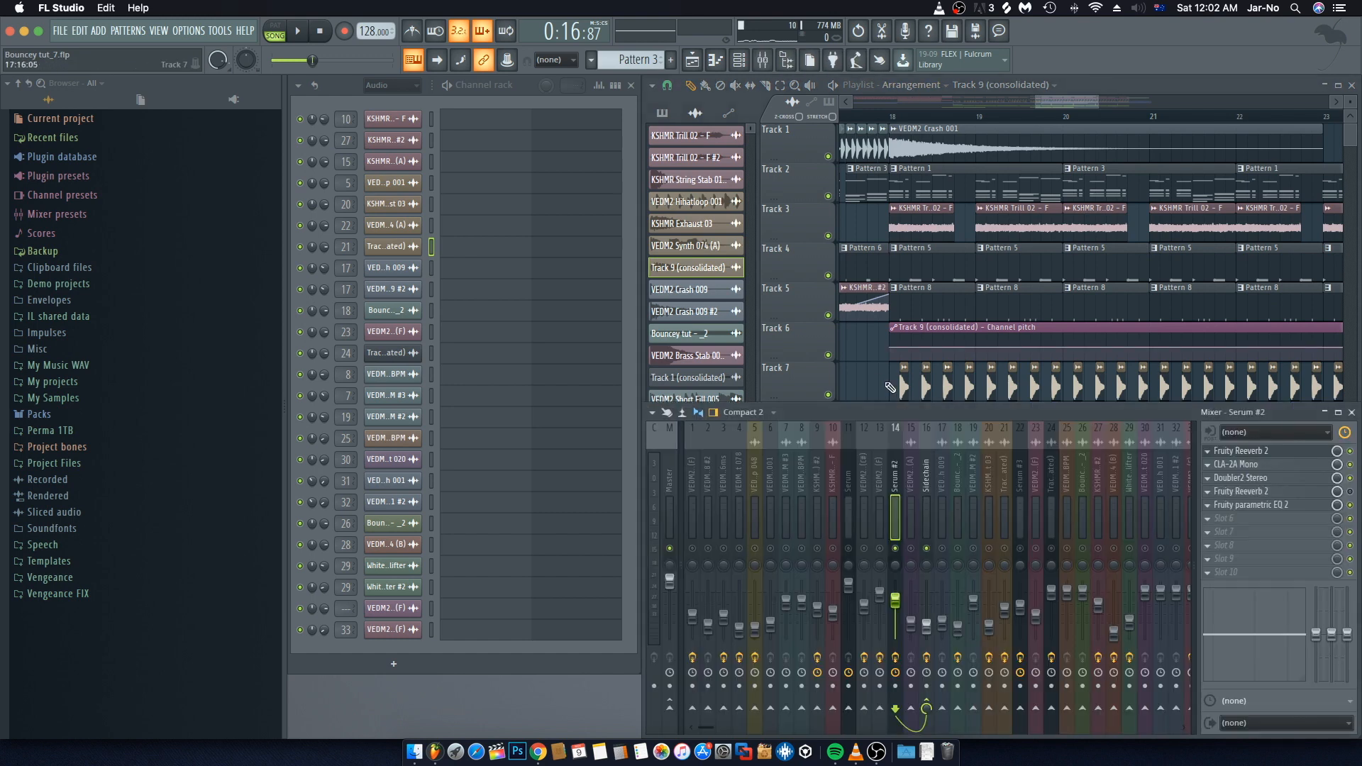
{"action": "left_click", "coordinate": [1008, 551]}
{"action": "key", "text": "space"}
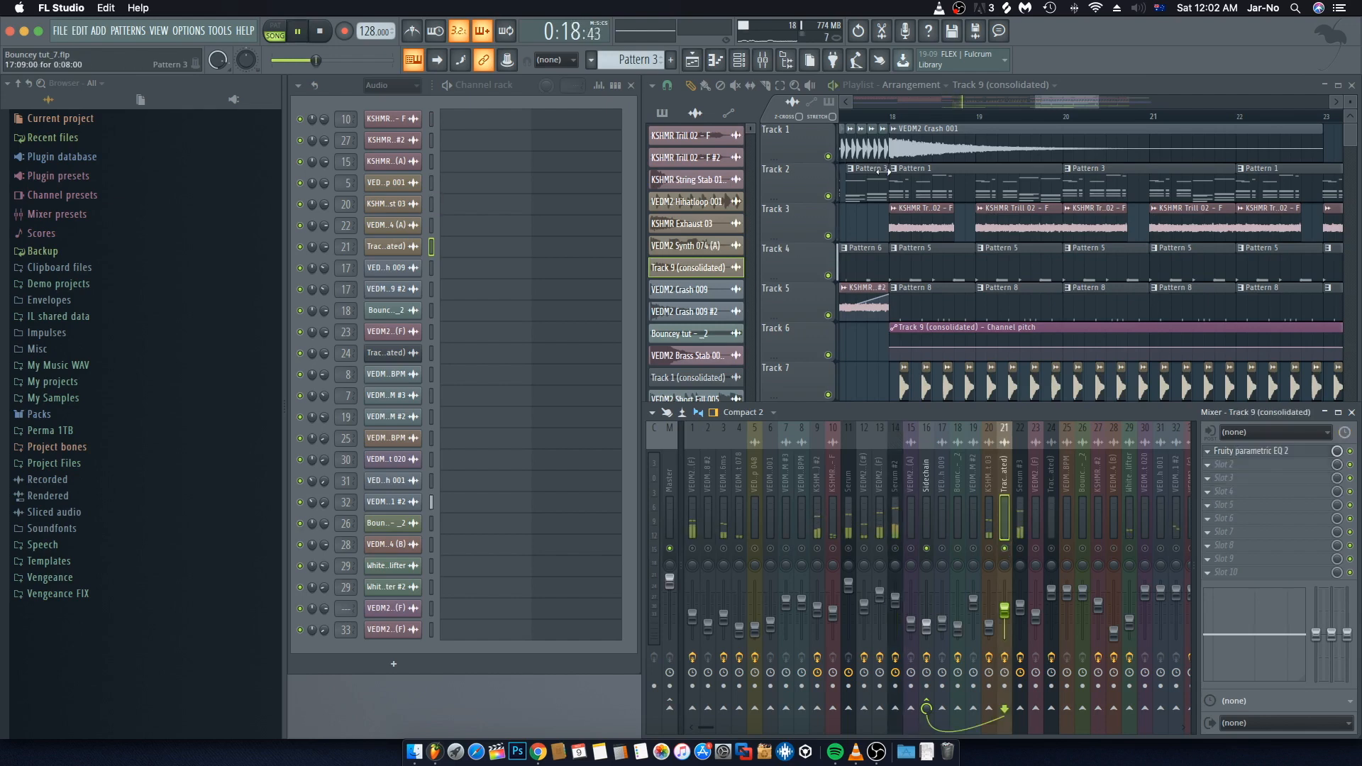
{"action": "key", "text": "space"}
{"action": "left_click", "coordinate": [897, 116]}
{"action": "key", "text": "space"}
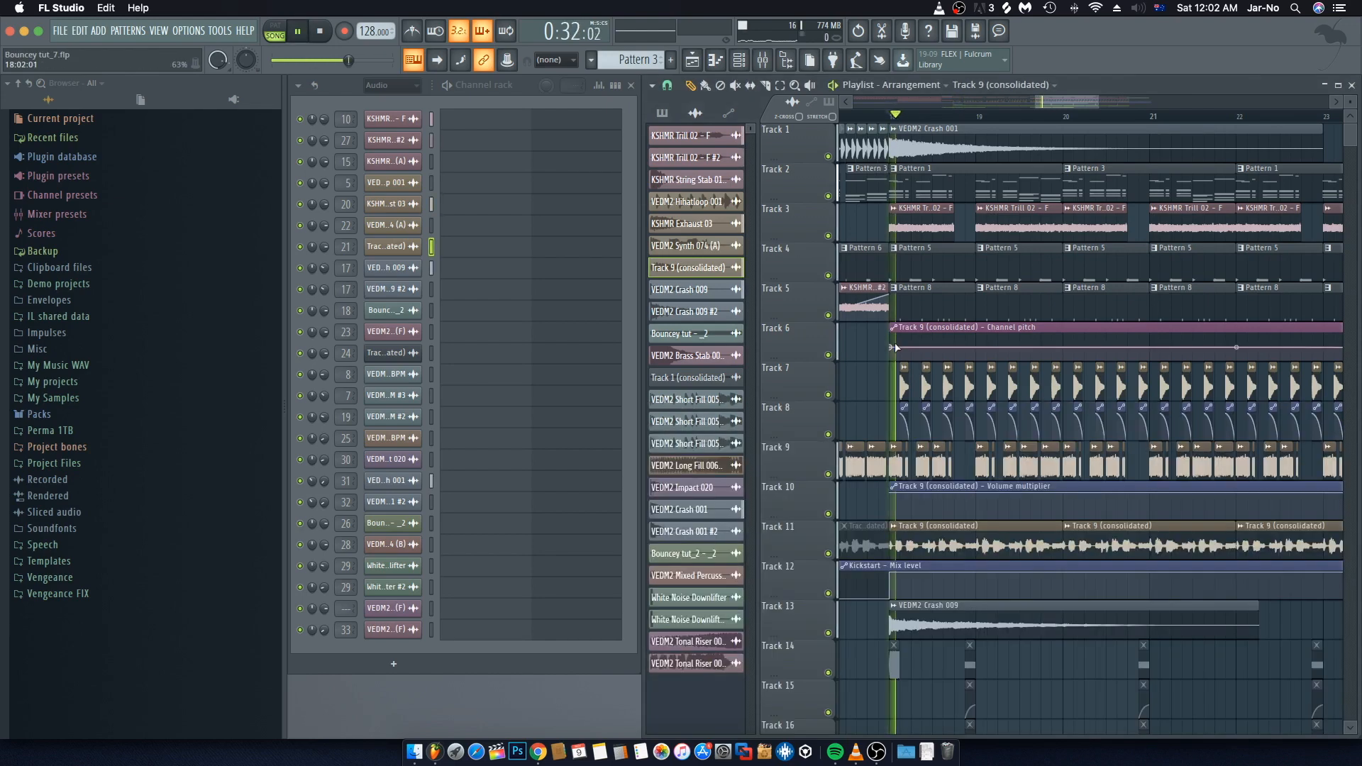
{"action": "left_click", "coordinate": [763, 61]}
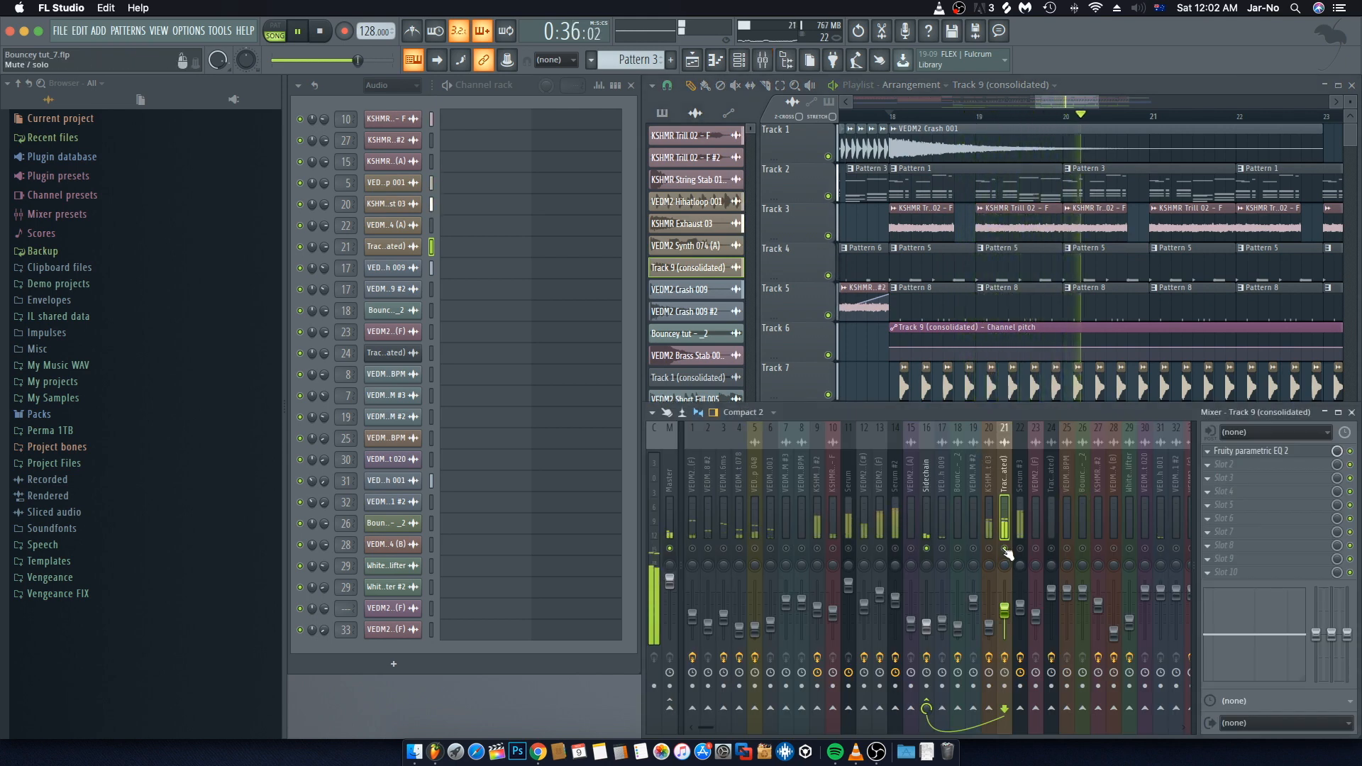
{"action": "left_click", "coordinate": [1352, 412]}
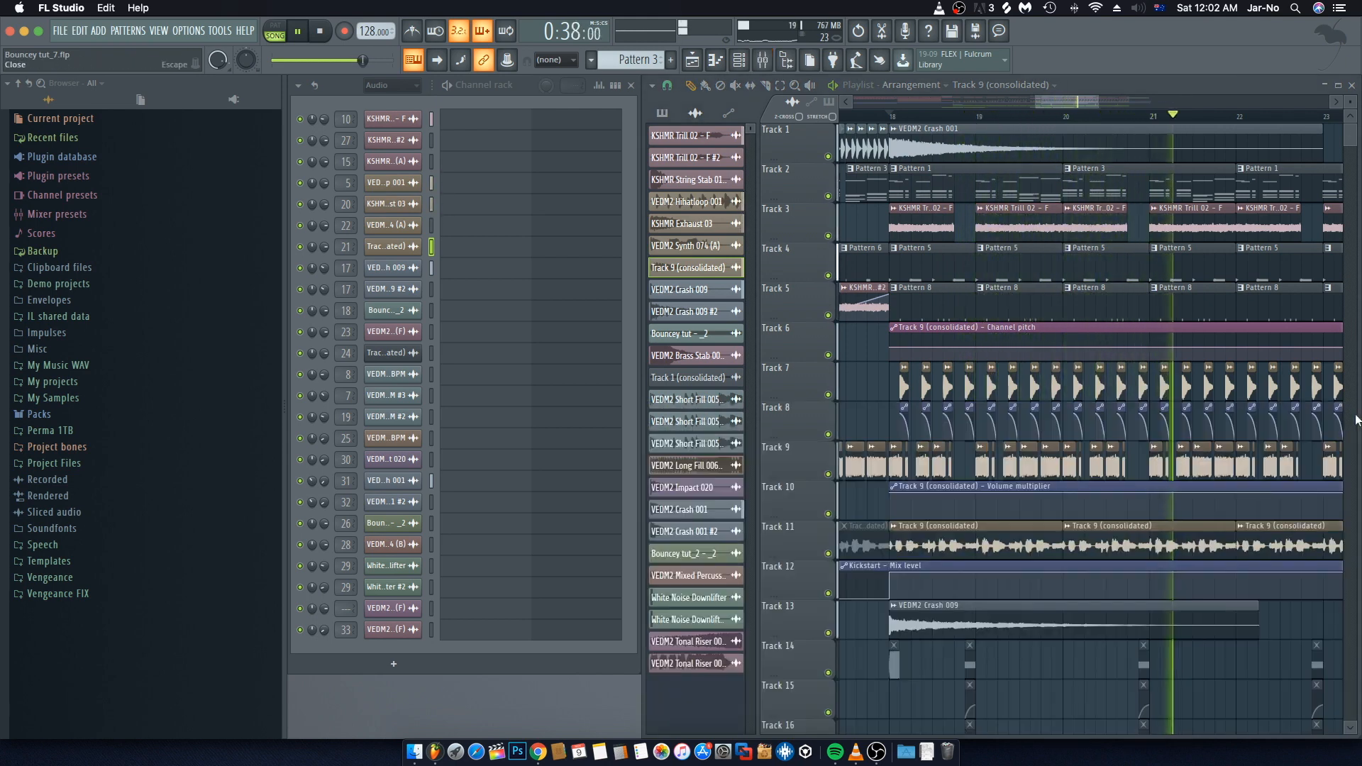
{"action": "key", "text": "space"}
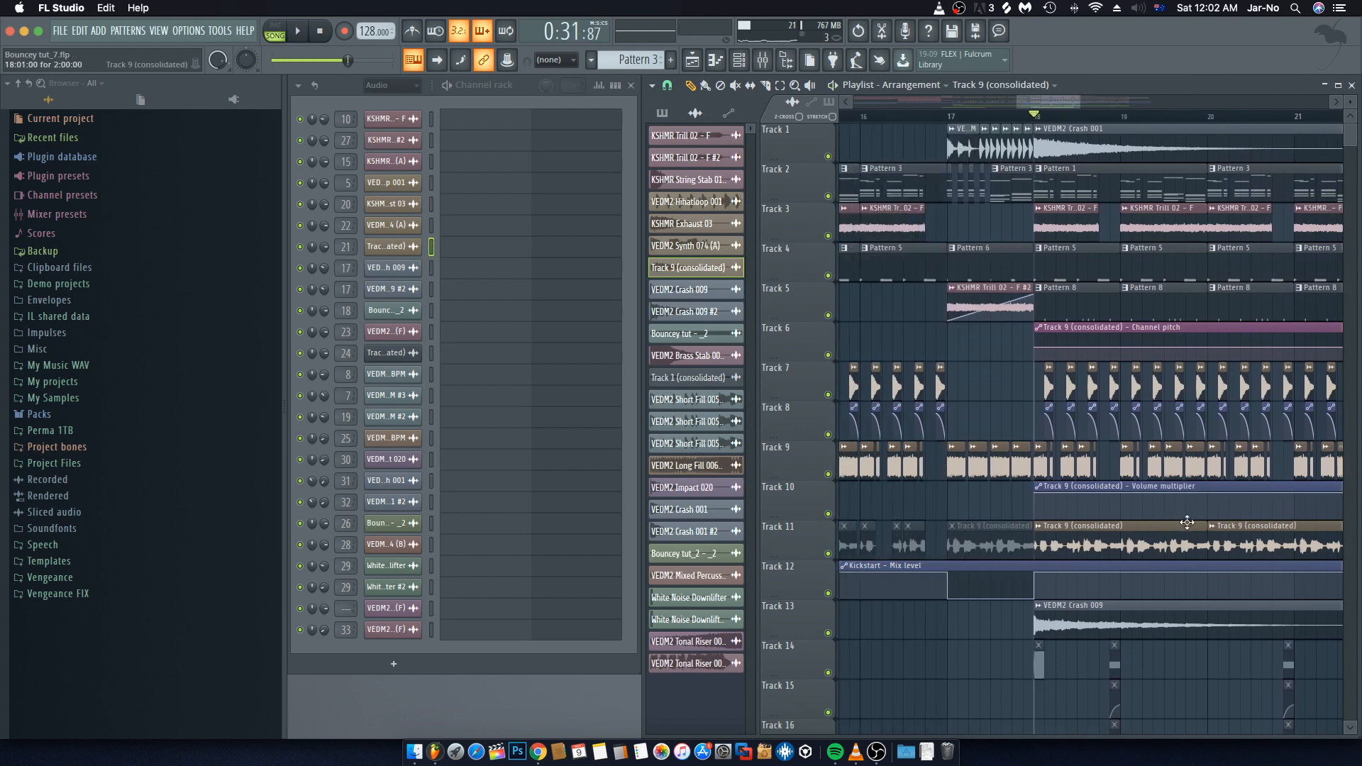
Step: Trim the end of the audio clip on Track 11 around bar 10 slightly shorter
{"action": "scroll", "coordinate": [1187, 523], "scroll_direction": "left", "scroll_amount": 5}
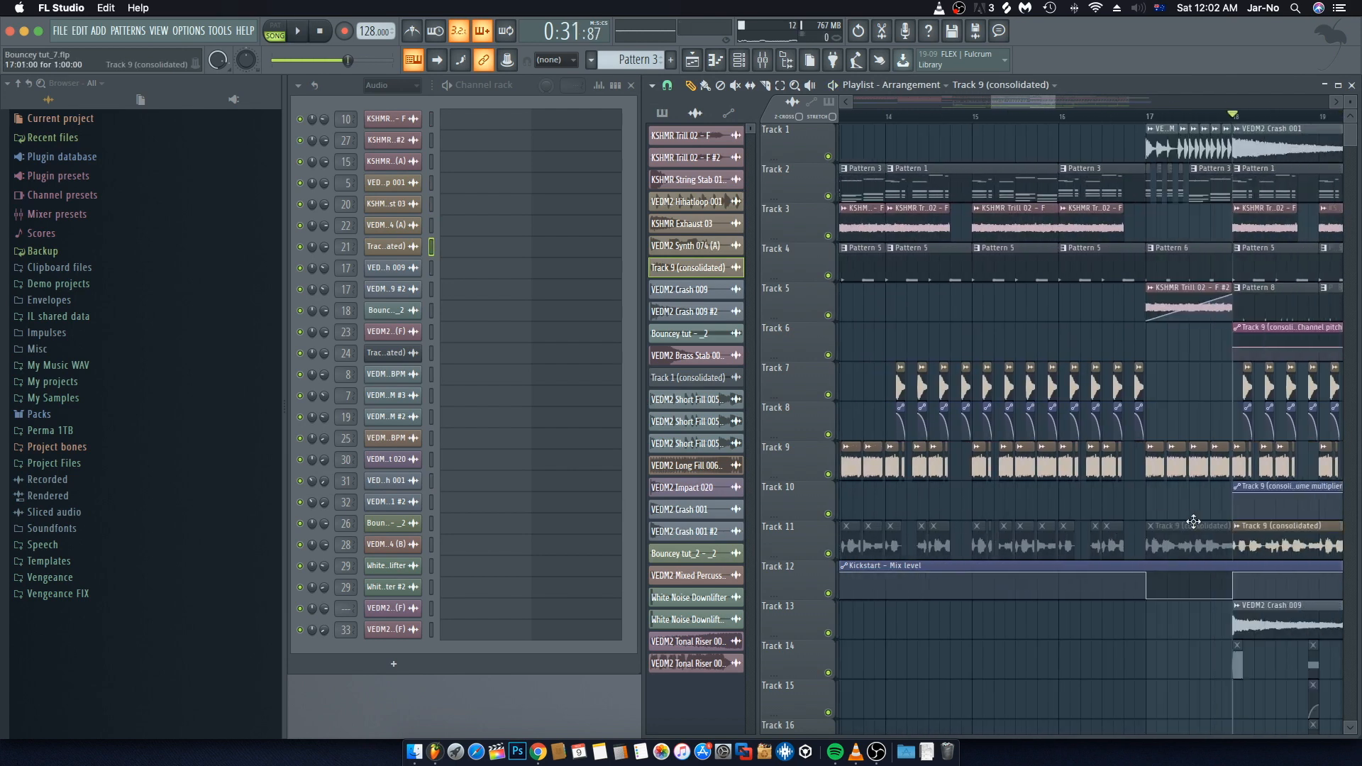
{"action": "scroll", "coordinate": [1194, 522], "scroll_direction": "left", "scroll_amount": 10}
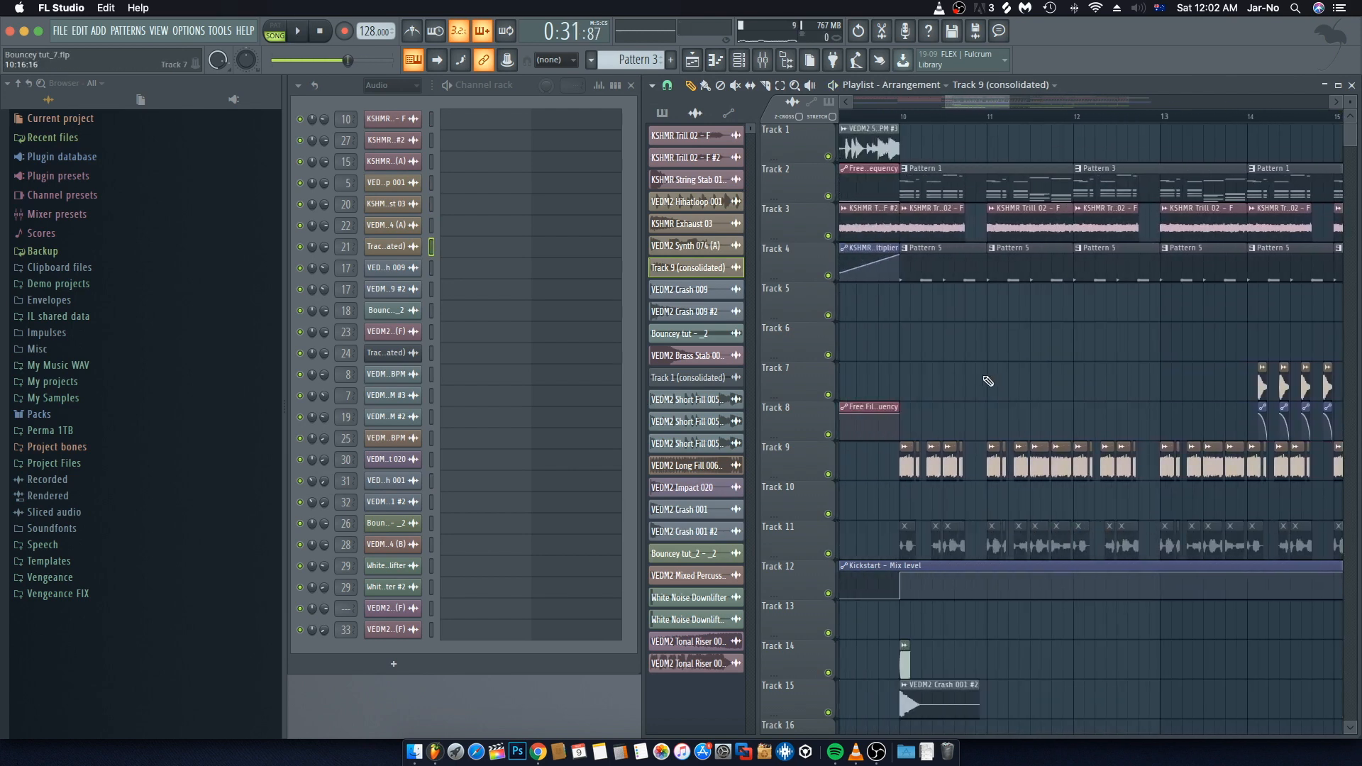
{"action": "scroll", "coordinate": [928, 122], "scroll_direction": "up", "scroll_amount": 6}
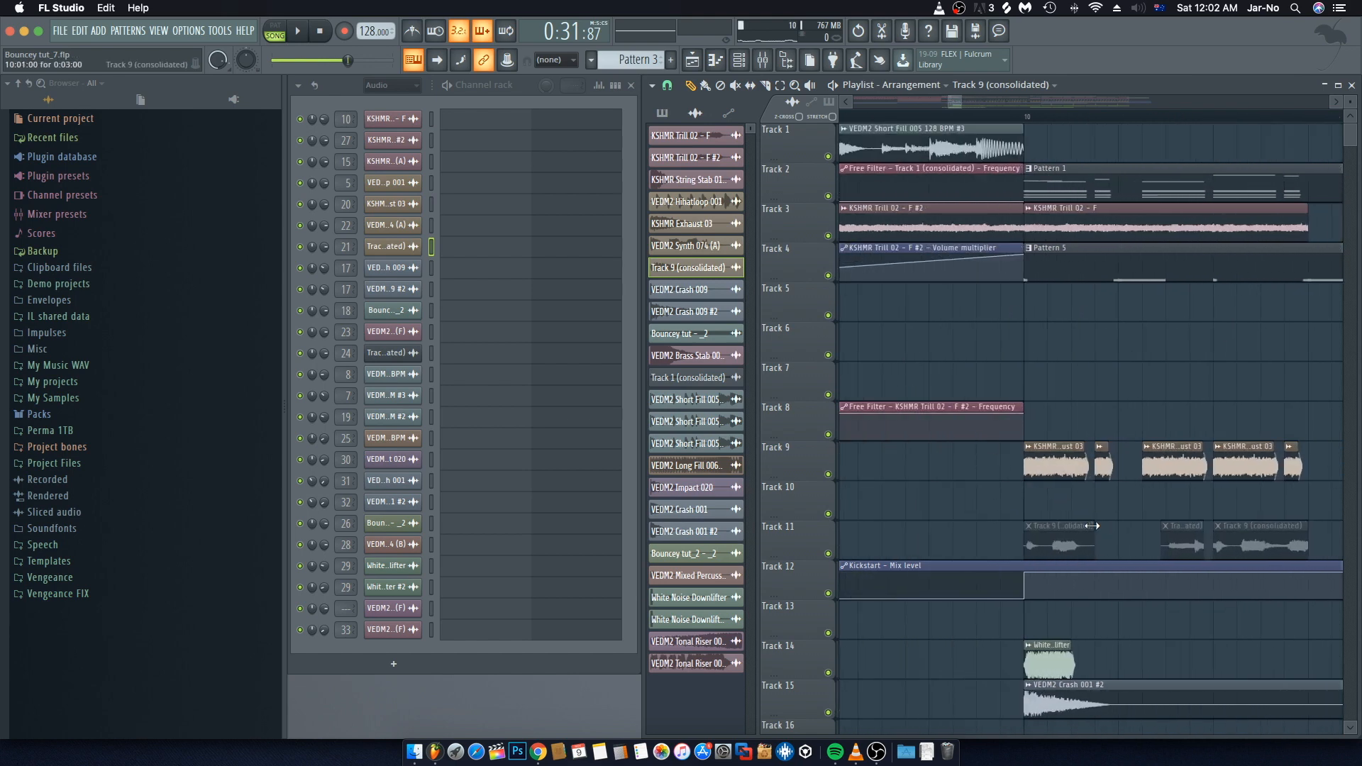
{"action": "left_click_drag", "start_coordinate": [1092, 525], "coordinate": [1124, 526]}
{"action": "left_click_drag", "start_coordinate": [1104, 525], "coordinate": [1082, 526]}
{"action": "scroll", "coordinate": [1064, 531], "scroll_direction": "right", "scroll_amount": 2}
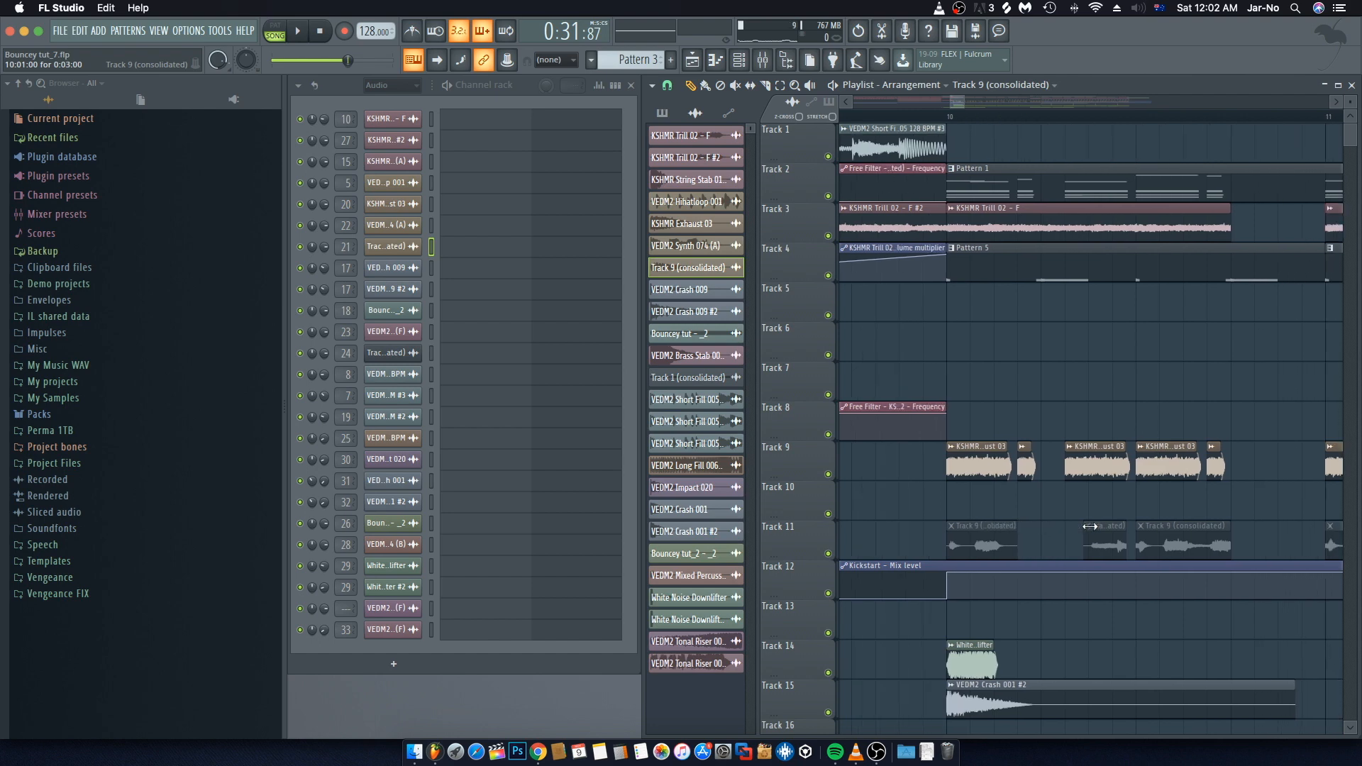
{"action": "scroll", "coordinate": [1053, 535], "scroll_direction": "right", "scroll_amount": 2}
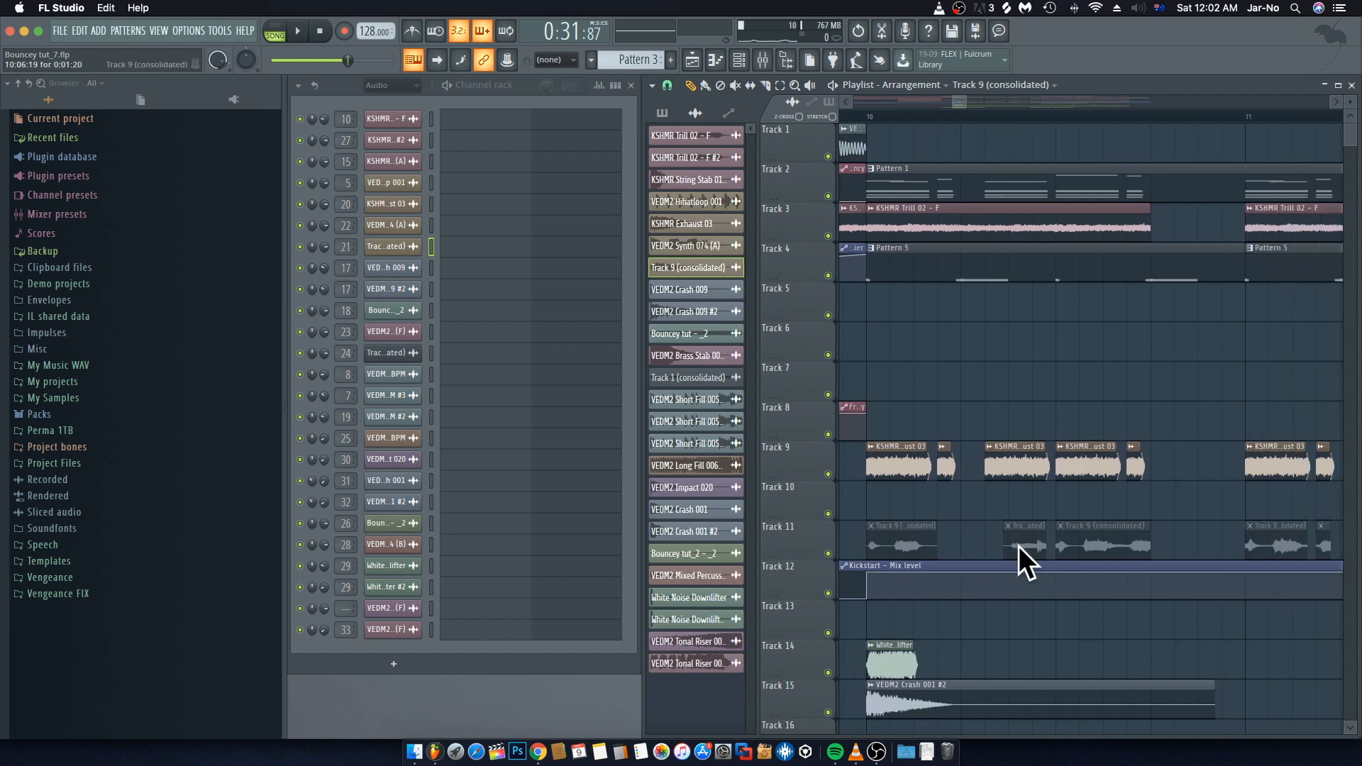
{"action": "scroll", "coordinate": [973, 122], "scroll_direction": "down", "scroll_amount": 6}
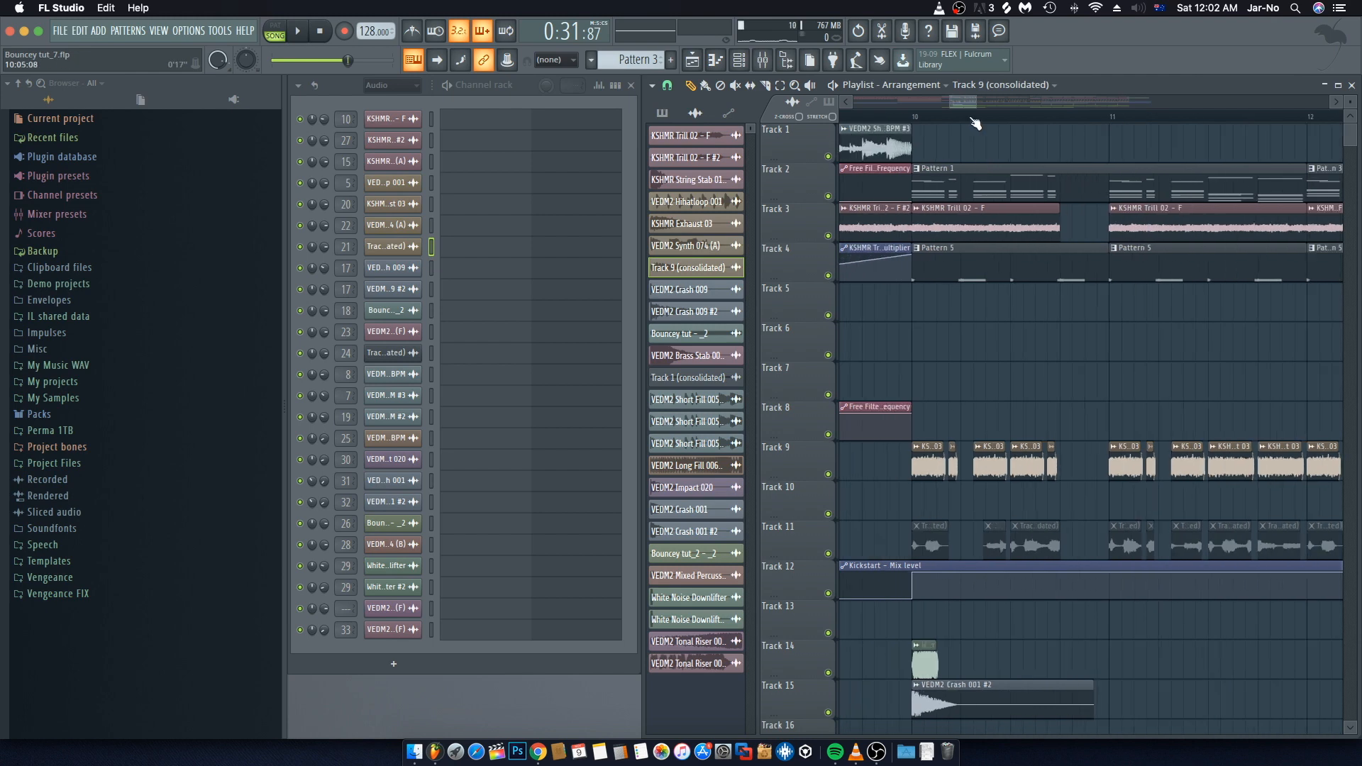
{"action": "left_click_drag", "start_coordinate": [955, 101], "coordinate": [967, 106]}
{"action": "scroll", "coordinate": [967, 117], "scroll_direction": "down", "scroll_amount": 2}
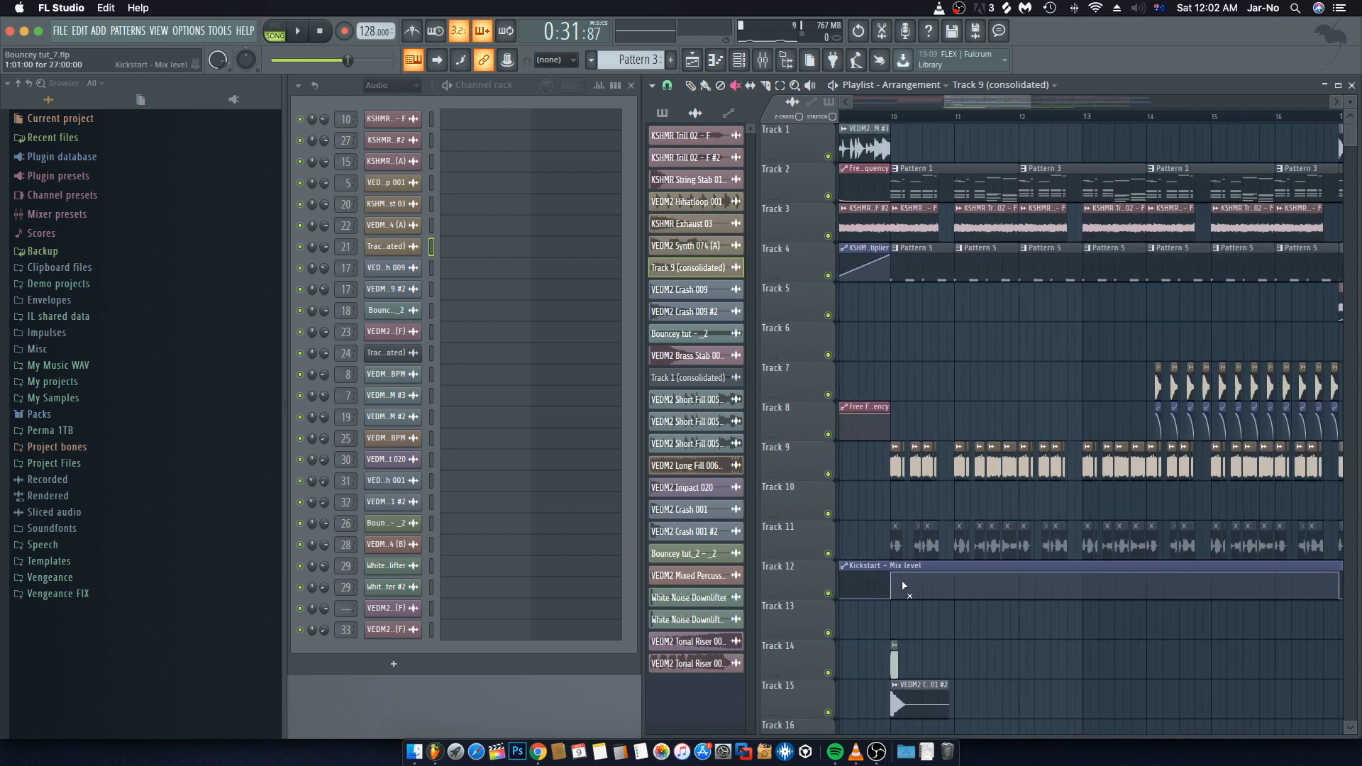
{"action": "mouse_move", "coordinate": [893, 545]}
{"action": "left_mouse_down"}
{"action": "mouse_move", "coordinate": [1341, 545]}
{"action": "mouse_move", "coordinate": [1263, 536]}
{"action": "left_mouse_up"}
{"action": "scroll", "coordinate": [1263, 536], "scroll_direction": "left", "scroll_amount": 3}
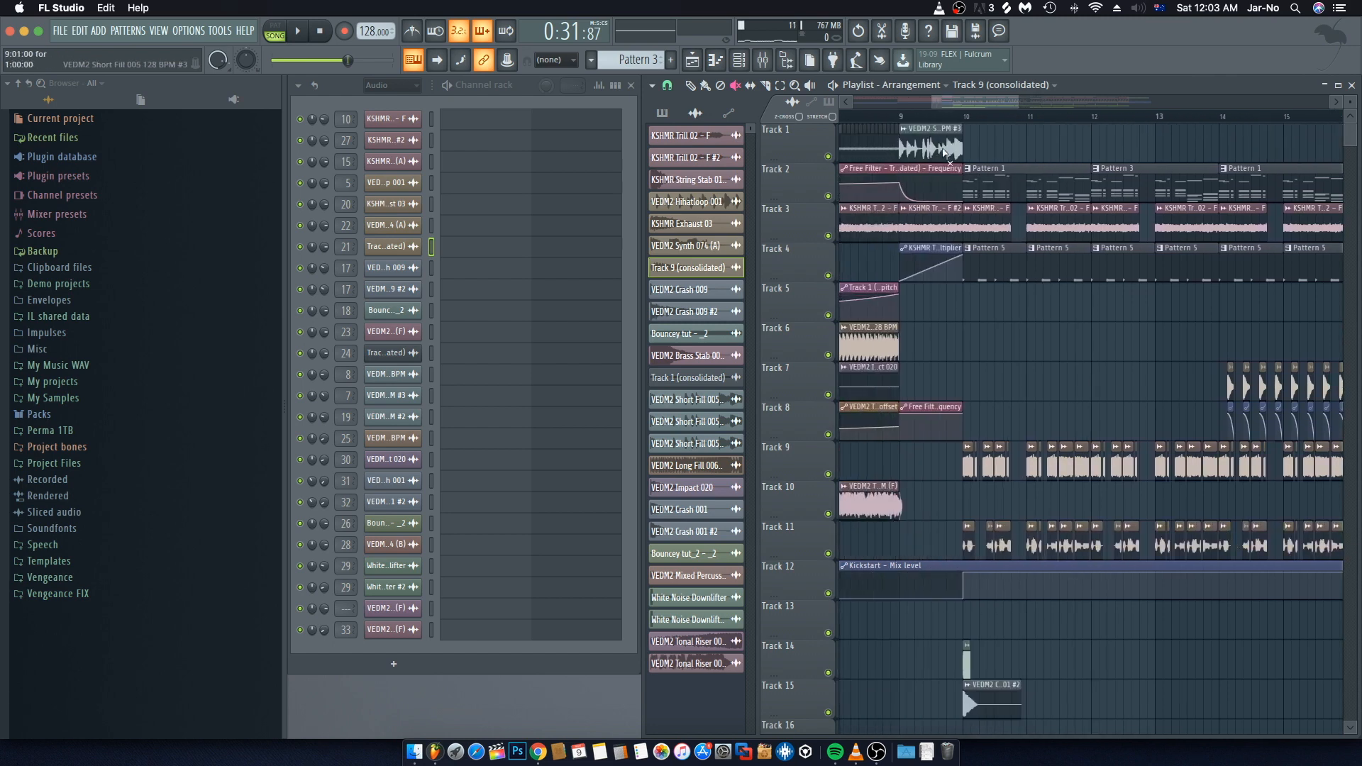
Step: Play back the arrangement from bar 10 and open the mixer
{"action": "left_click", "coordinate": [965, 115]}
{"action": "key", "text": "space"}
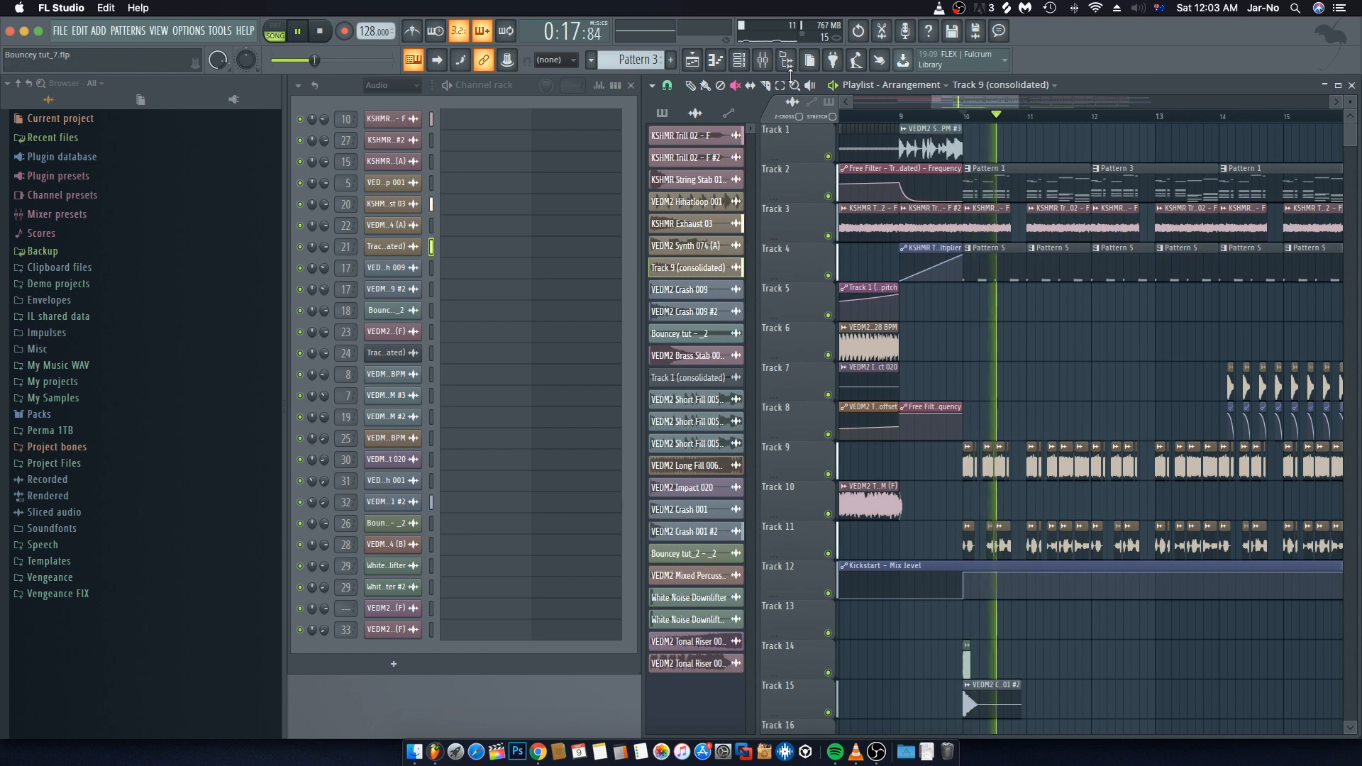
{"action": "left_click", "coordinate": [763, 61]}
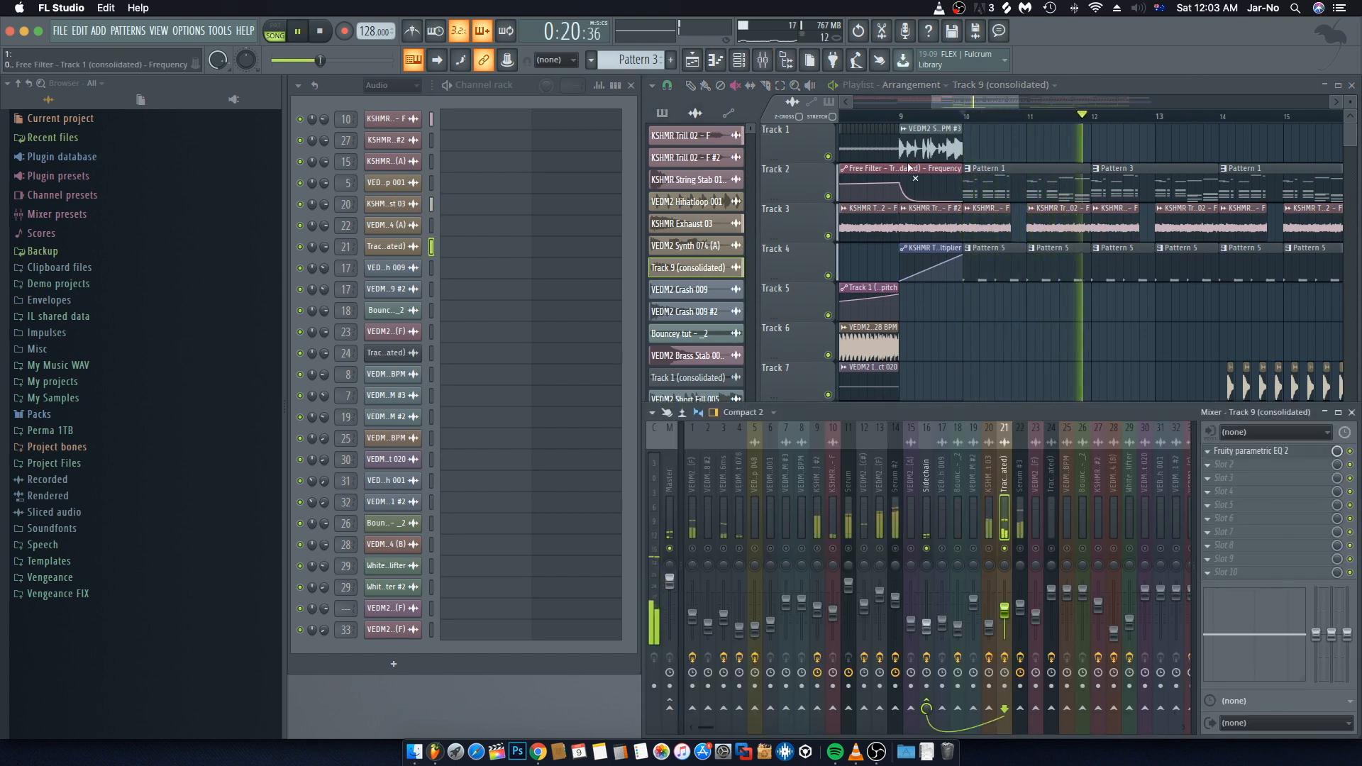
Step: Solo the Track 9 (consolidated) mixer track and play back the arrangement to hear it alone
{"action": "key", "text": "space"}
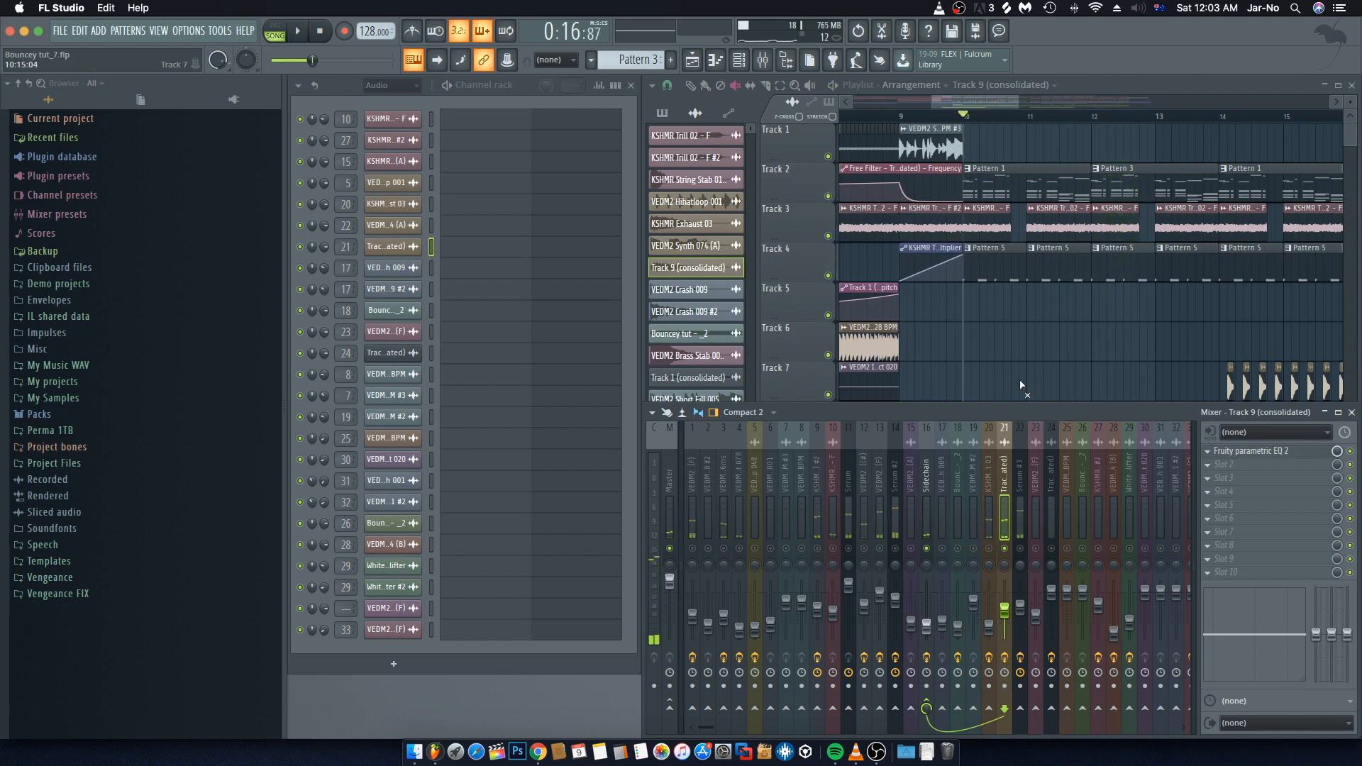
{"action": "right_click", "coordinate": [1005, 549]}
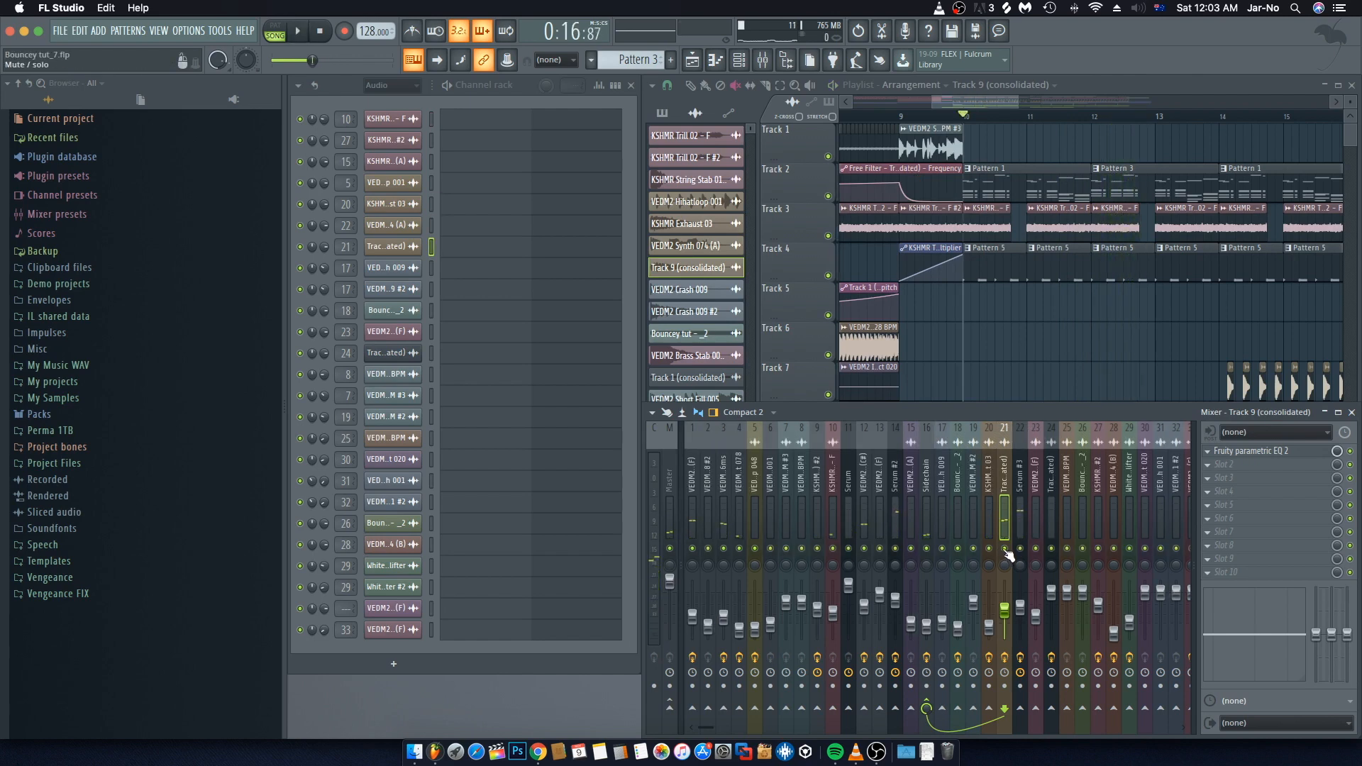
{"action": "key", "text": "space"}
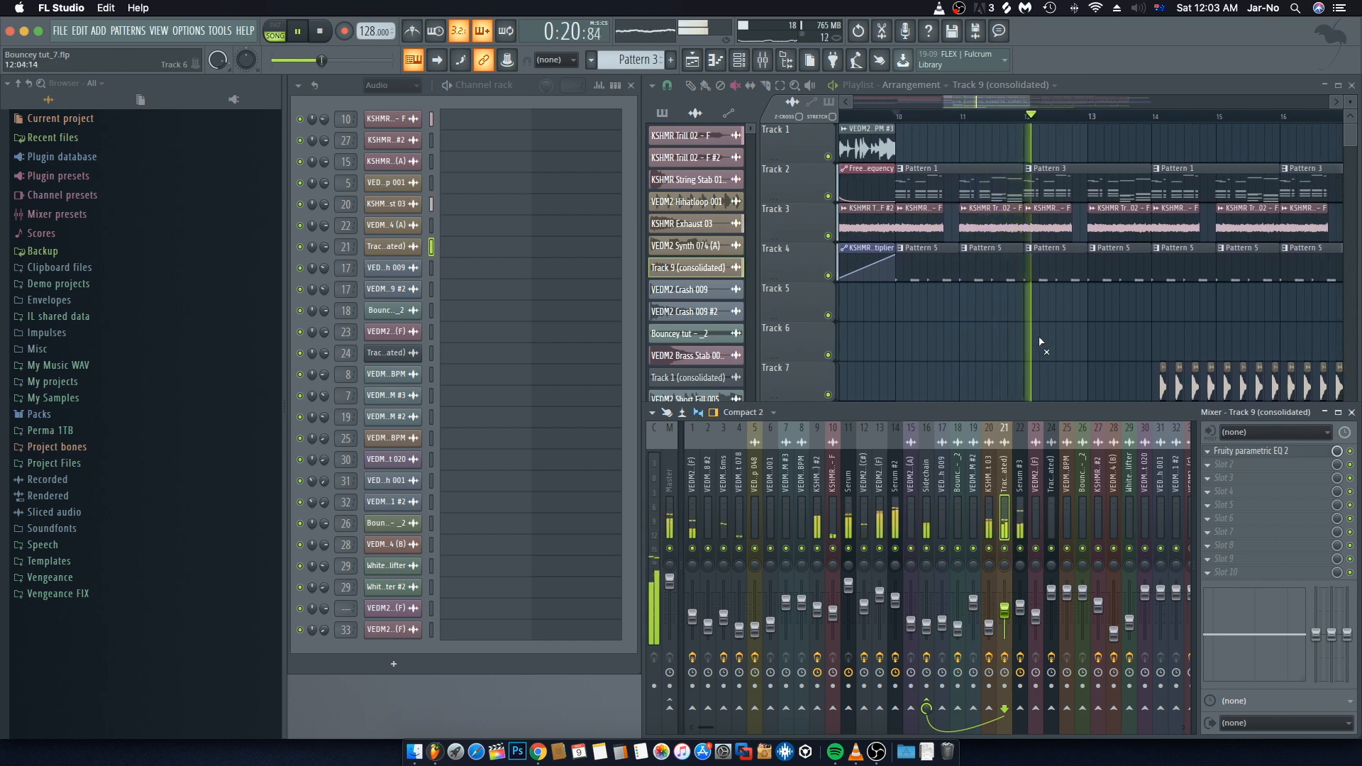
Step: Close the mixer and zoom out the playlist to review the arrangement during playback
{"action": "key", "text": "F9"}
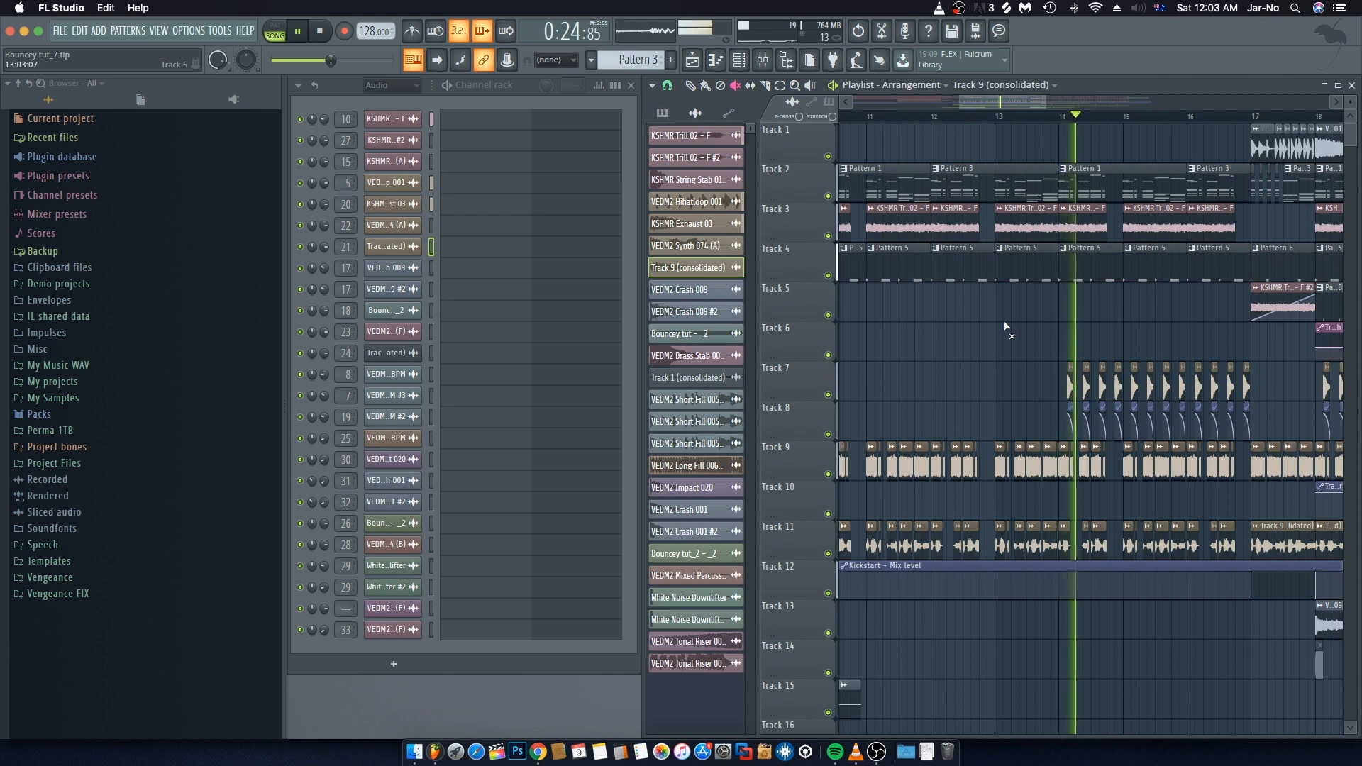
{"action": "scroll", "coordinate": [993, 118], "scroll_direction": "down", "scroll_amount": 1}
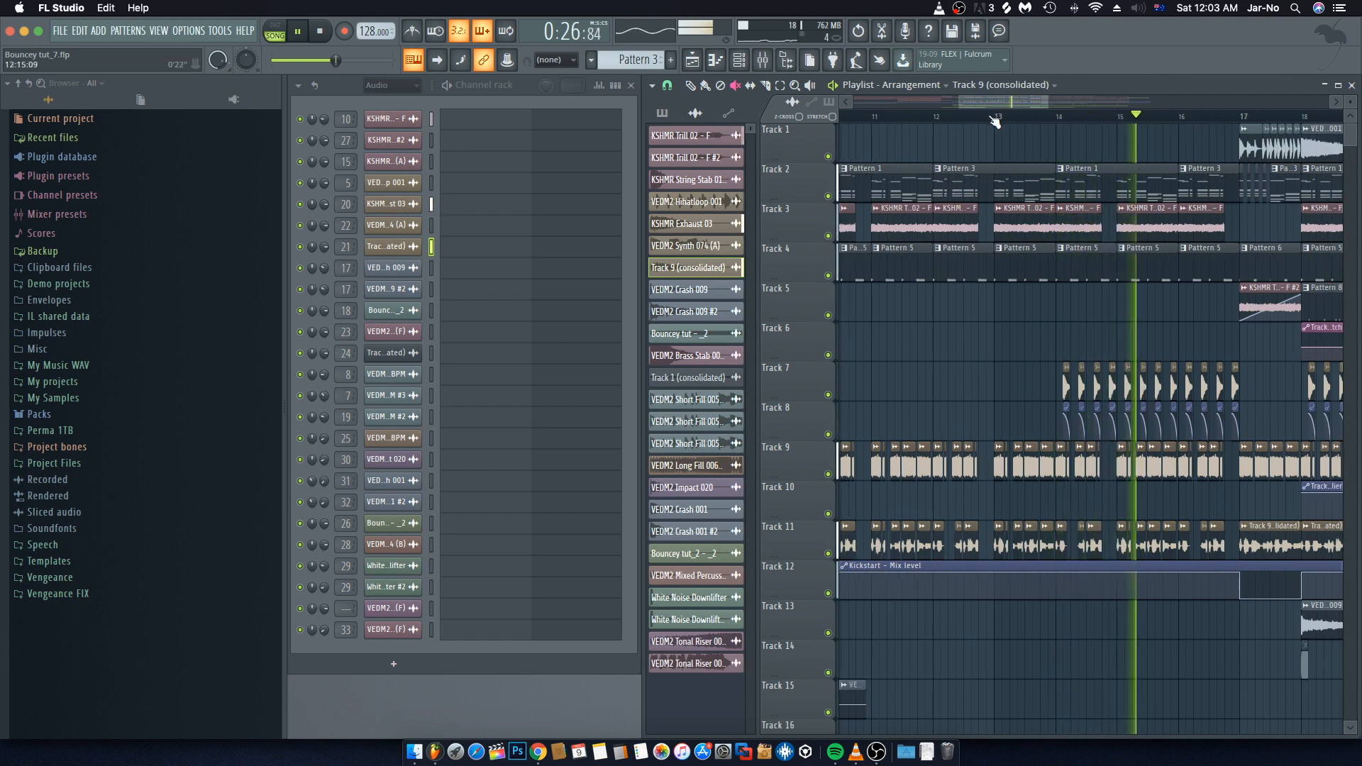
{"action": "scroll", "coordinate": [993, 120], "scroll_direction": "down", "scroll_amount": 3}
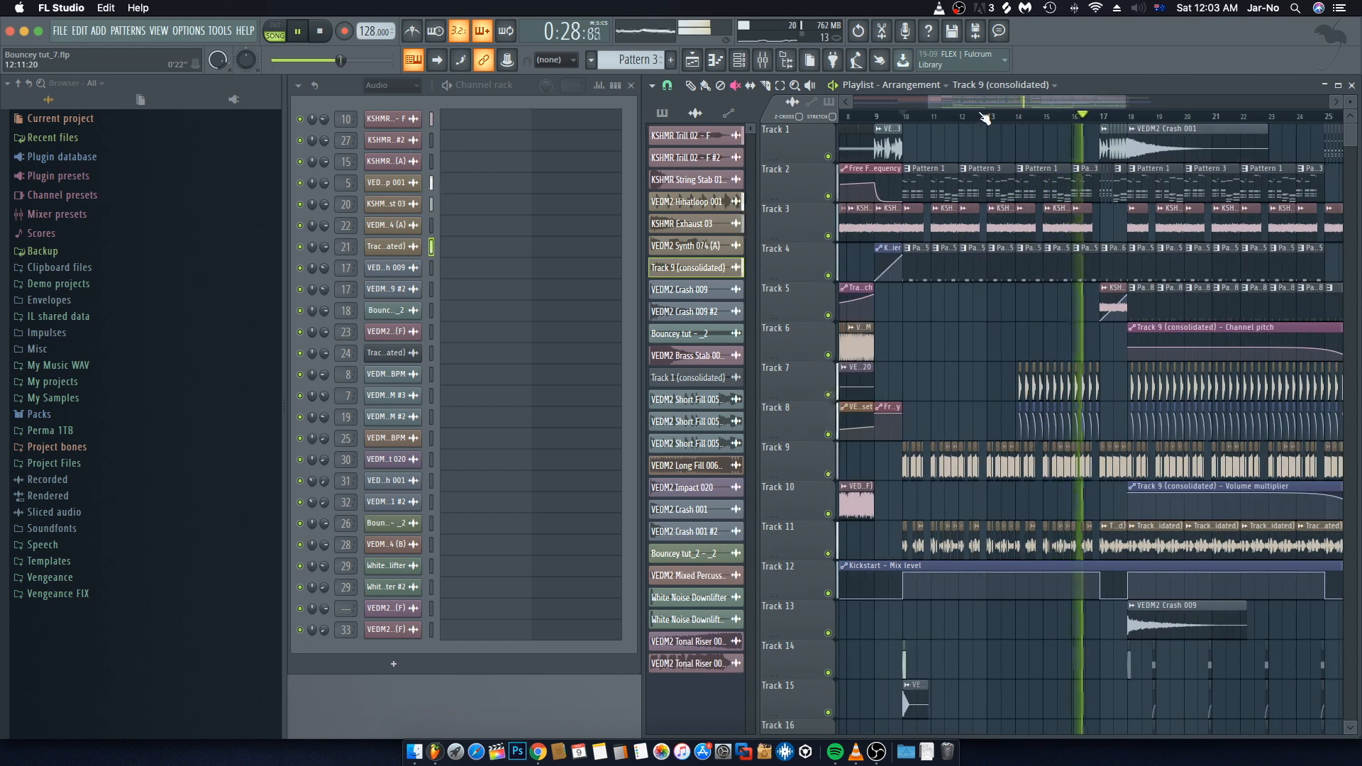
{"action": "scroll", "coordinate": [1007, 123], "scroll_direction": "up", "scroll_amount": 1}
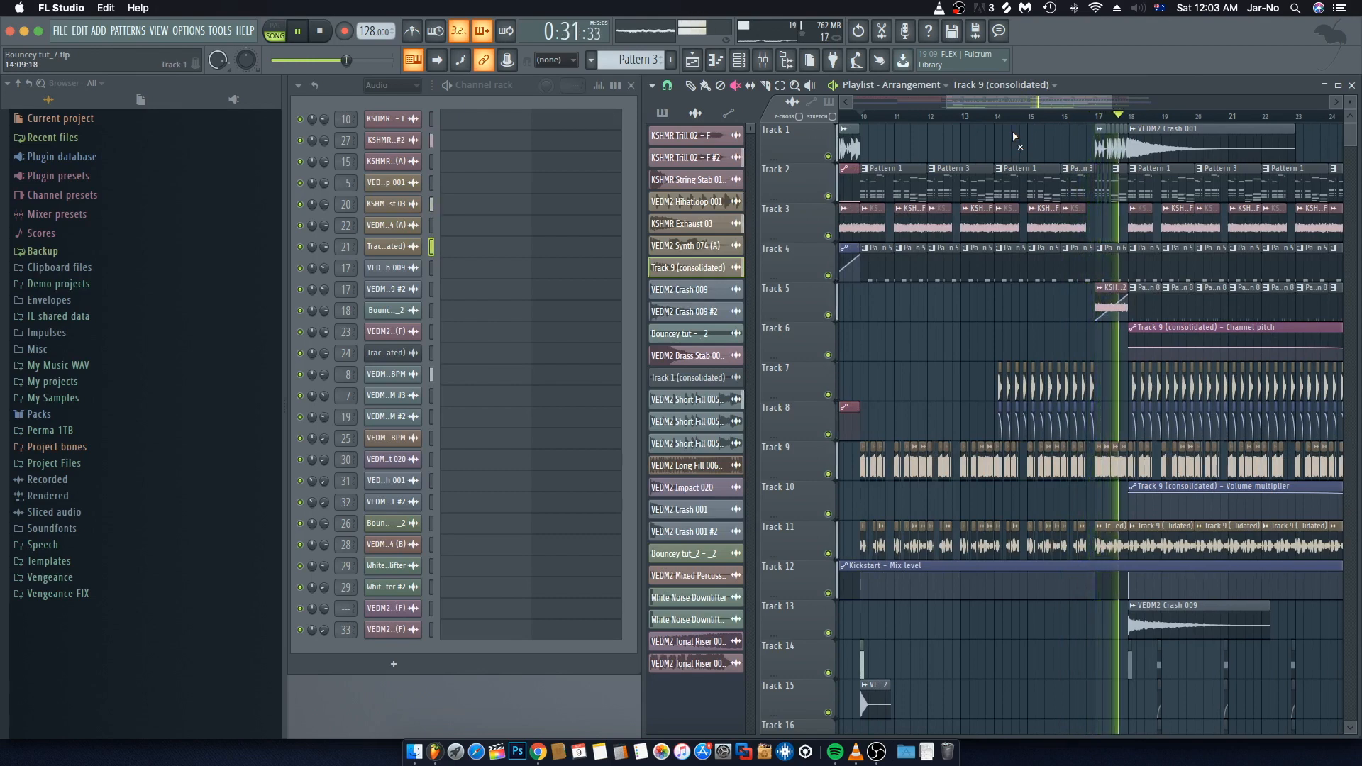
{"action": "key", "text": "space"}
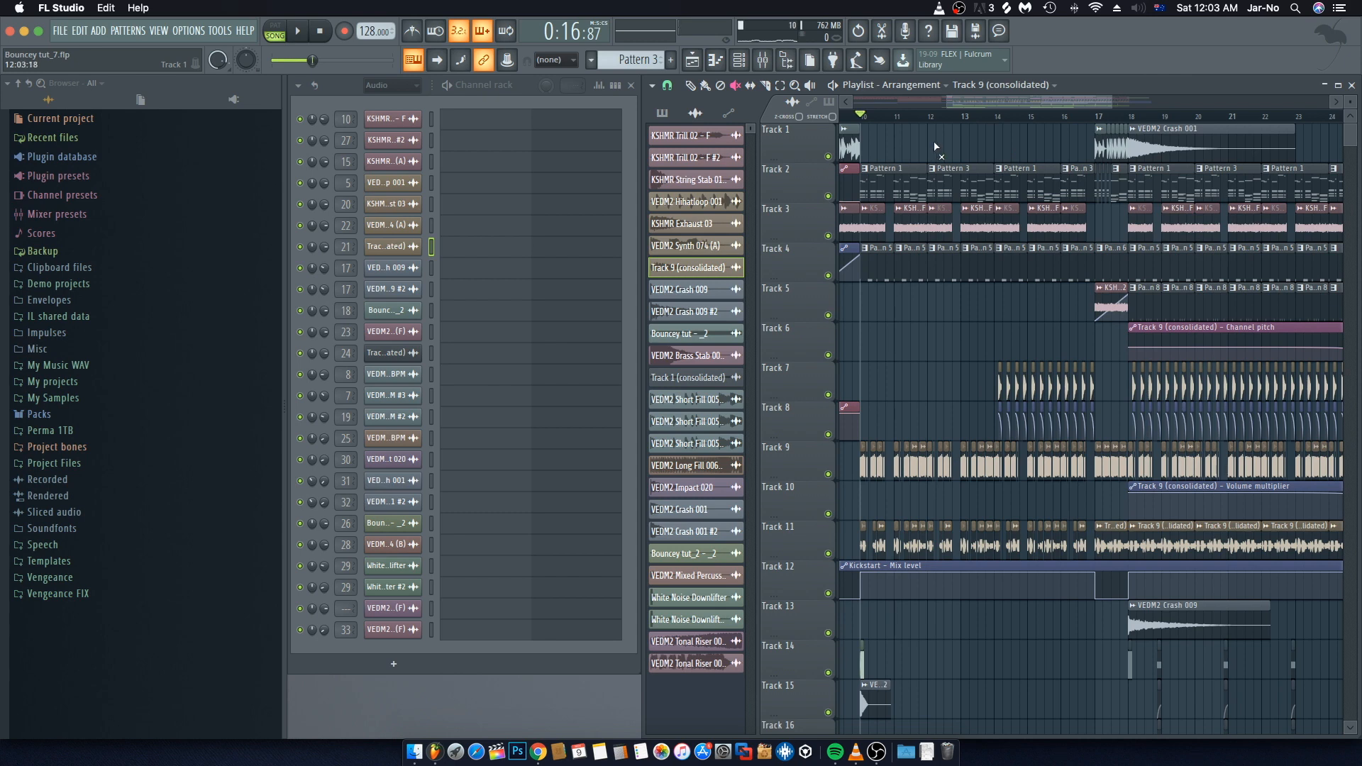
Step: Move the song position back to about bar 10, zoom in on it and open the mixer
{"action": "left_click_drag", "start_coordinate": [975, 101], "coordinate": [956, 100]}
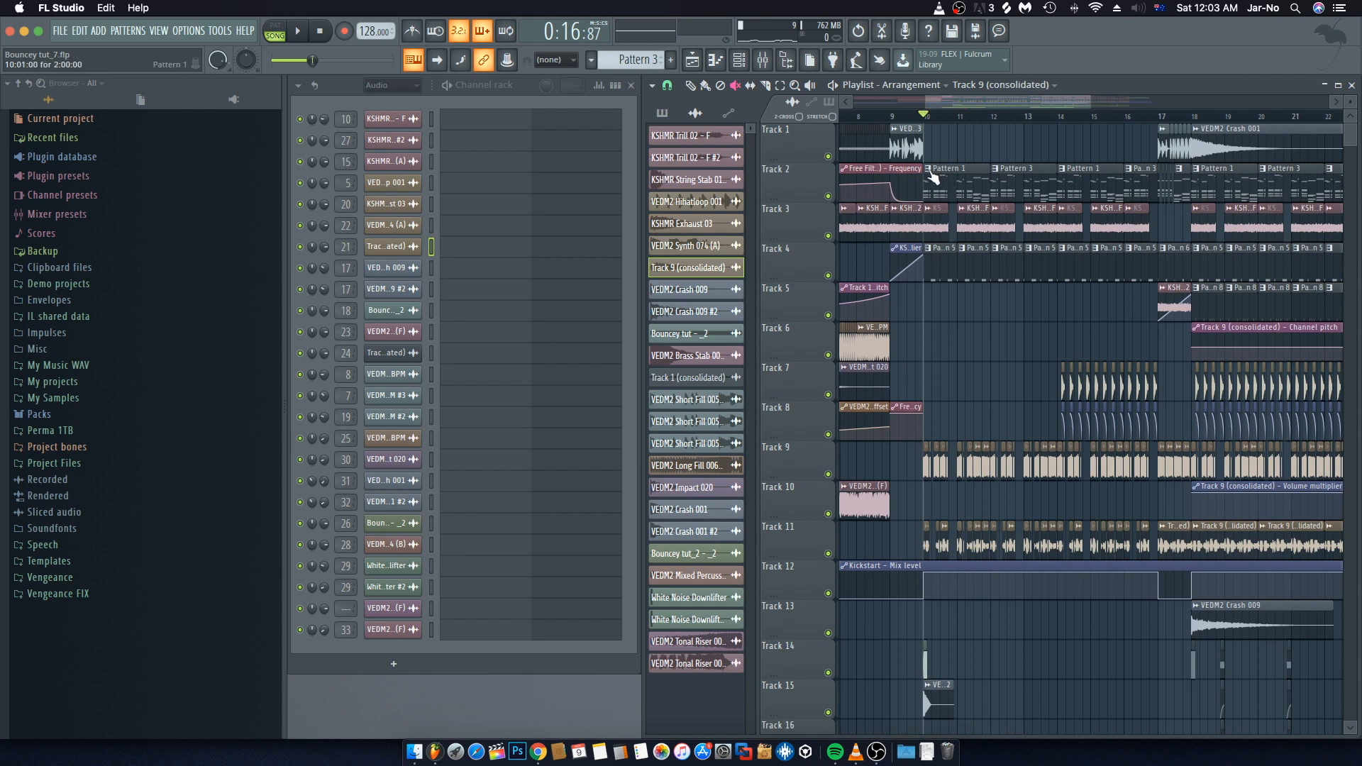
{"action": "scroll", "coordinate": [940, 114], "scroll_direction": "up", "scroll_amount": 3}
{"action": "scroll", "coordinate": [944, 117], "scroll_direction": "up", "scroll_amount": 3}
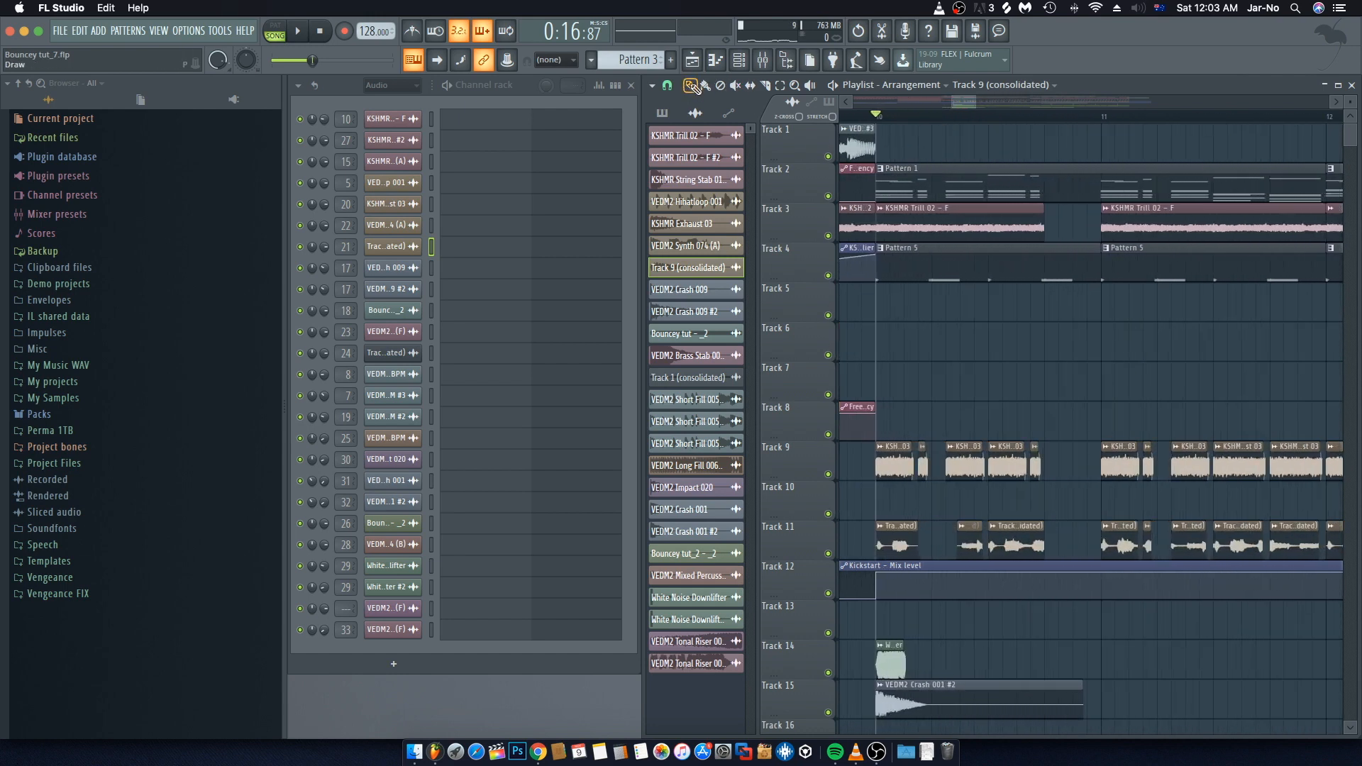
{"action": "left_click", "coordinate": [340, 89]}
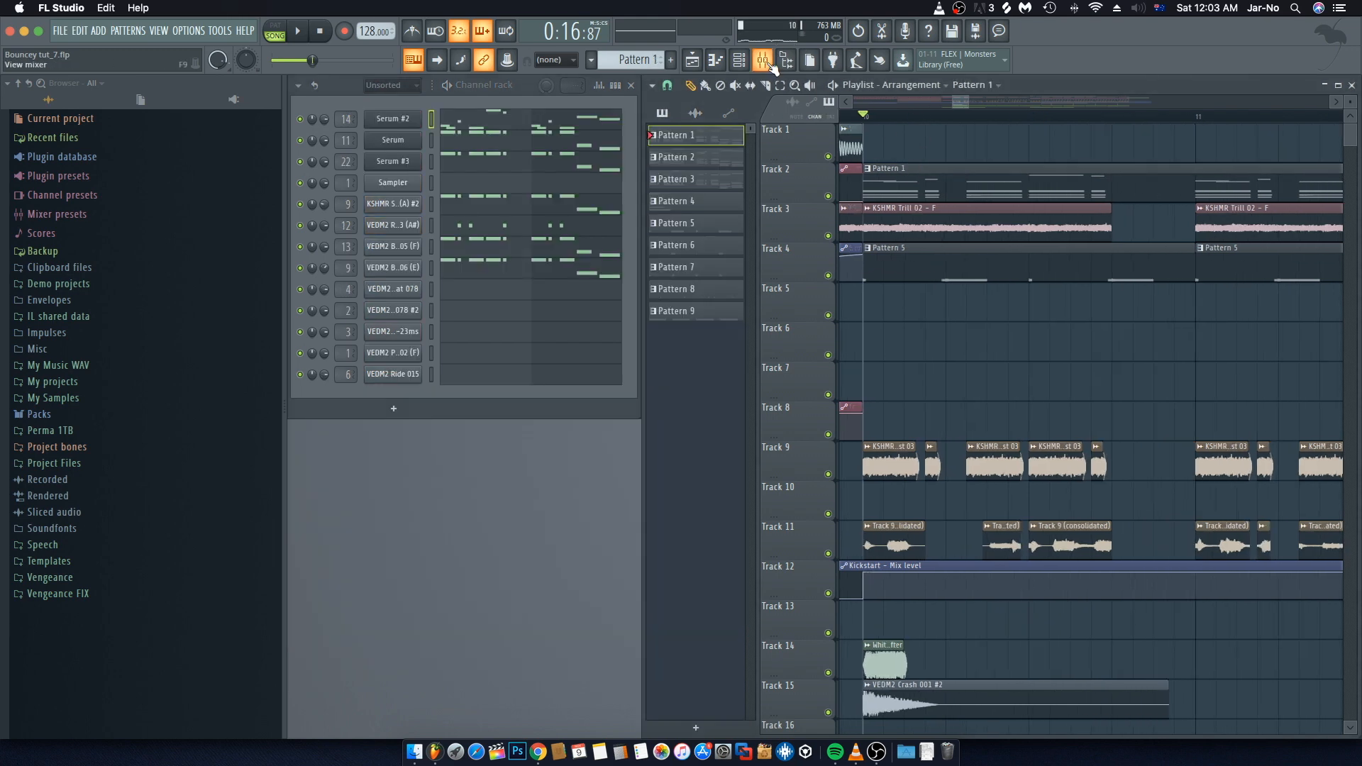
{"action": "left_click", "coordinate": [770, 64]}
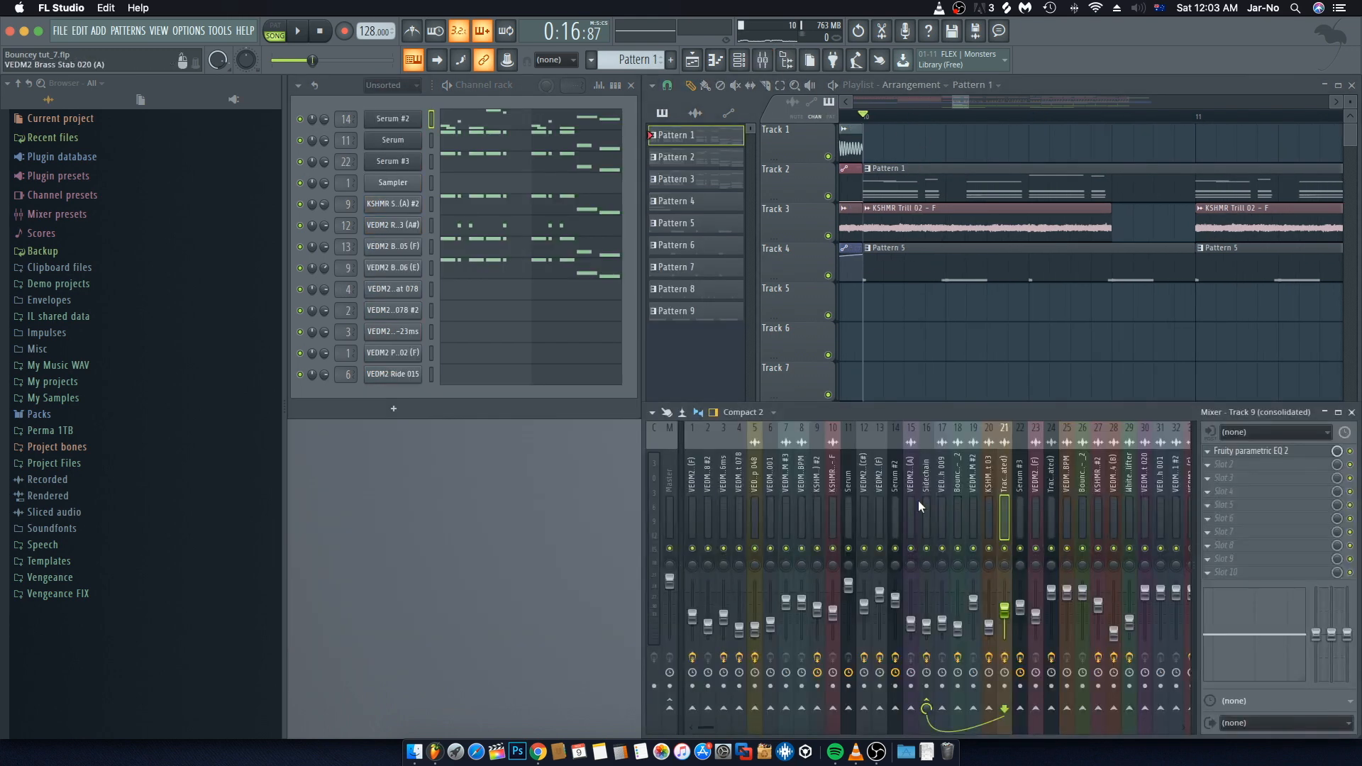
Step: Select the Serum #2 mixer track and open its second Fruity Reeverb 2 plugin in slot 4 during playback
{"action": "left_click", "coordinate": [903, 550]}
{"action": "key", "text": "space"}
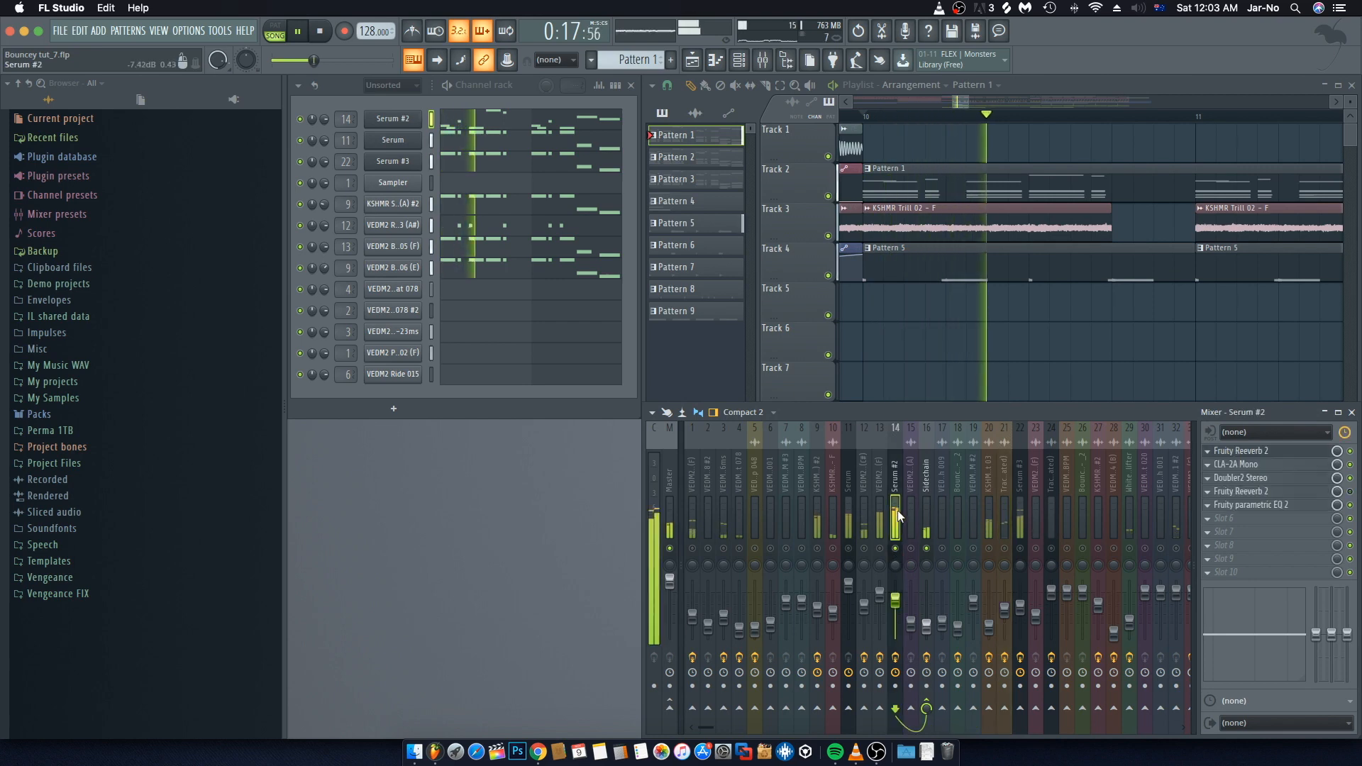
{"action": "left_click", "coordinate": [1277, 491]}
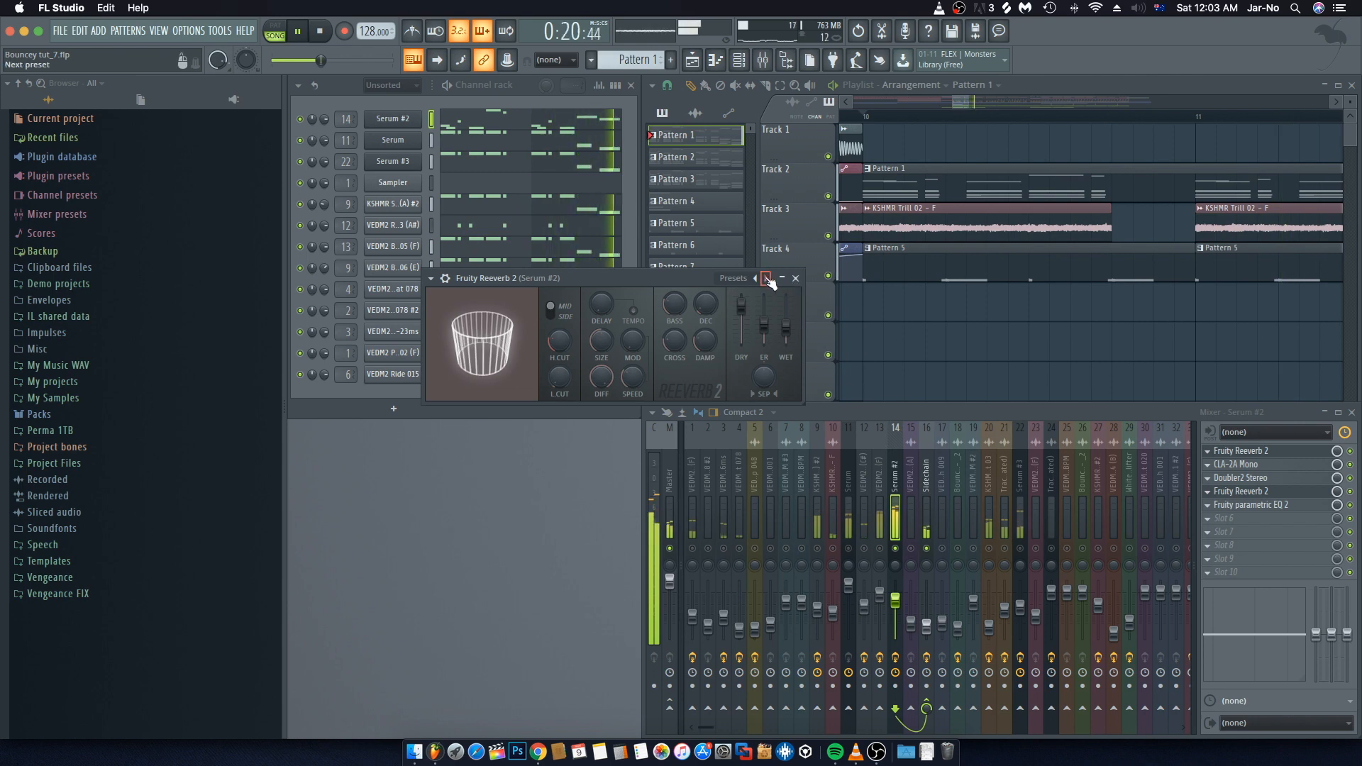
{"action": "key", "text": "space"}
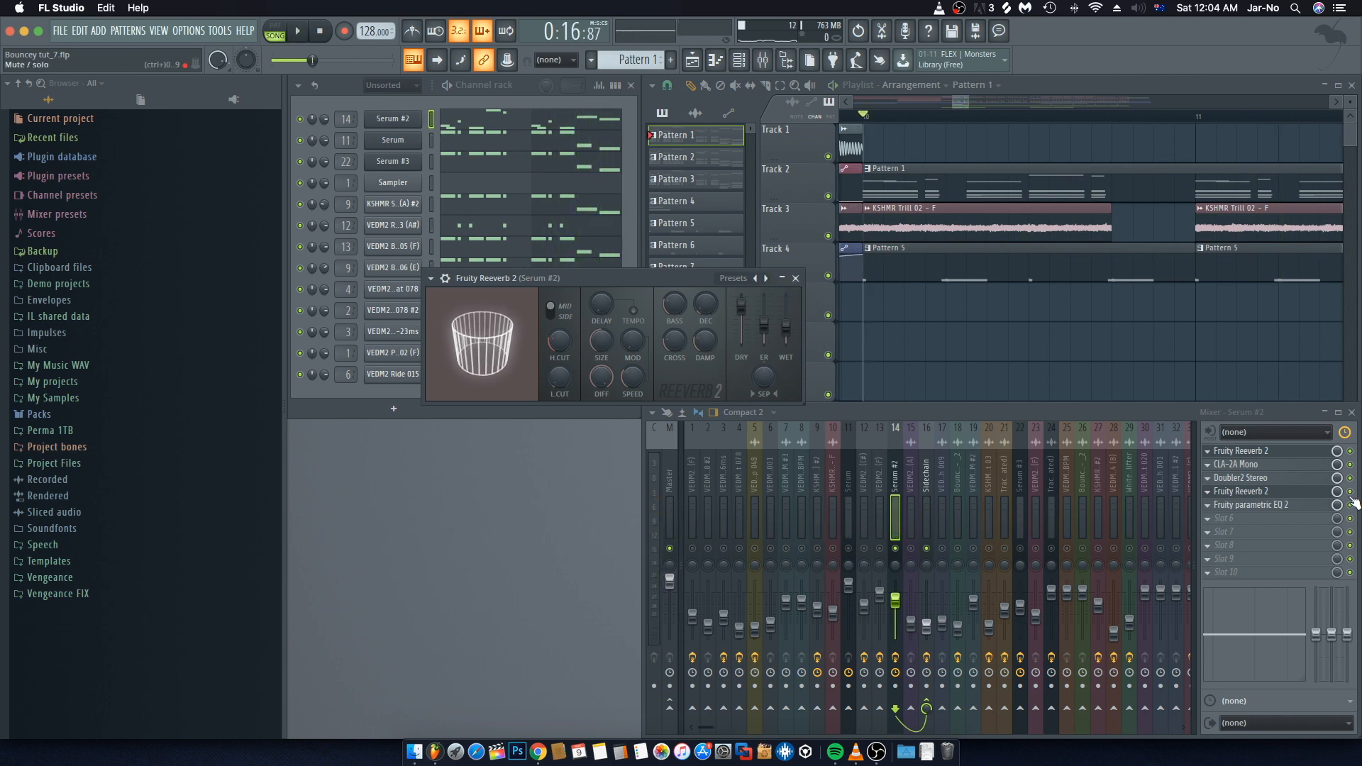
Step: Play and stop the section at bar 10 repeatedly to audition the reverb
{"action": "key", "text": "space"}
{"action": "key", "text": "space"}
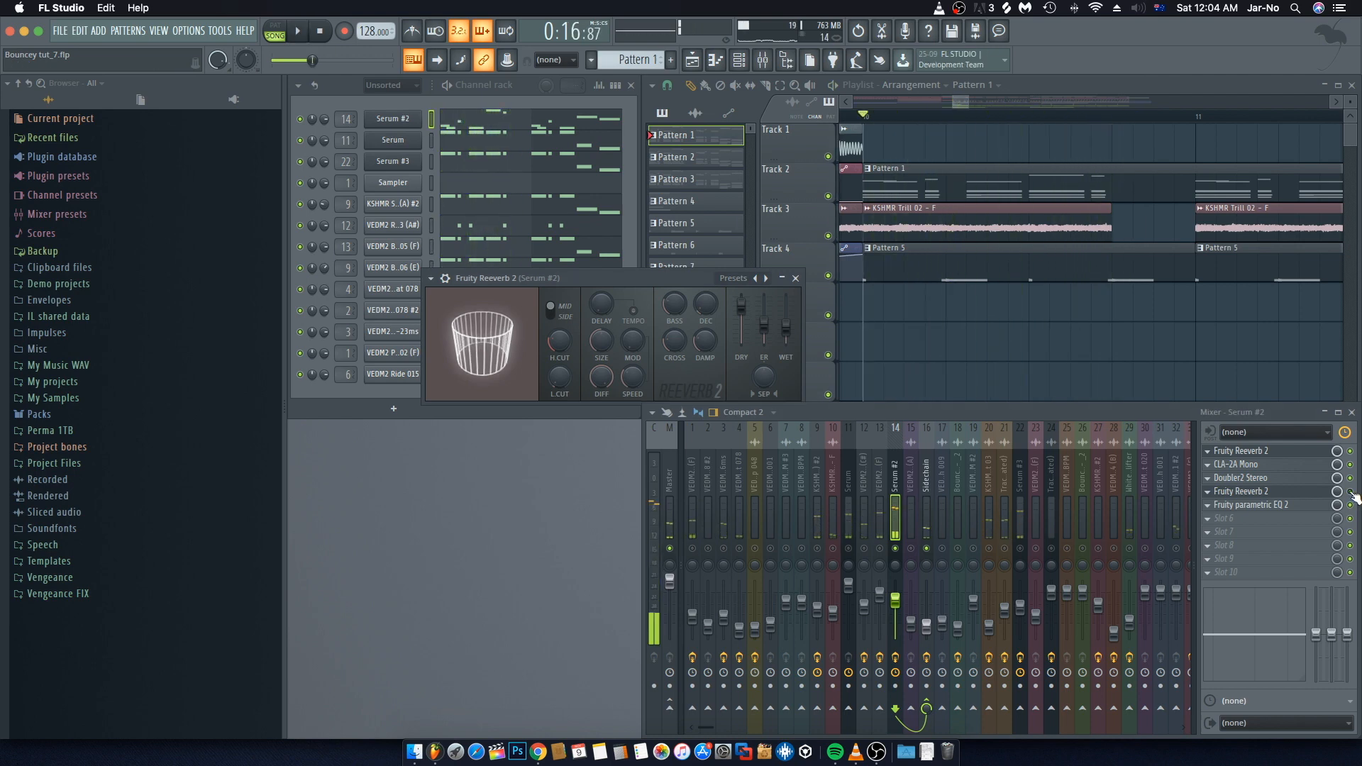
{"action": "key", "text": "space"}
{"action": "key", "text": "space"}
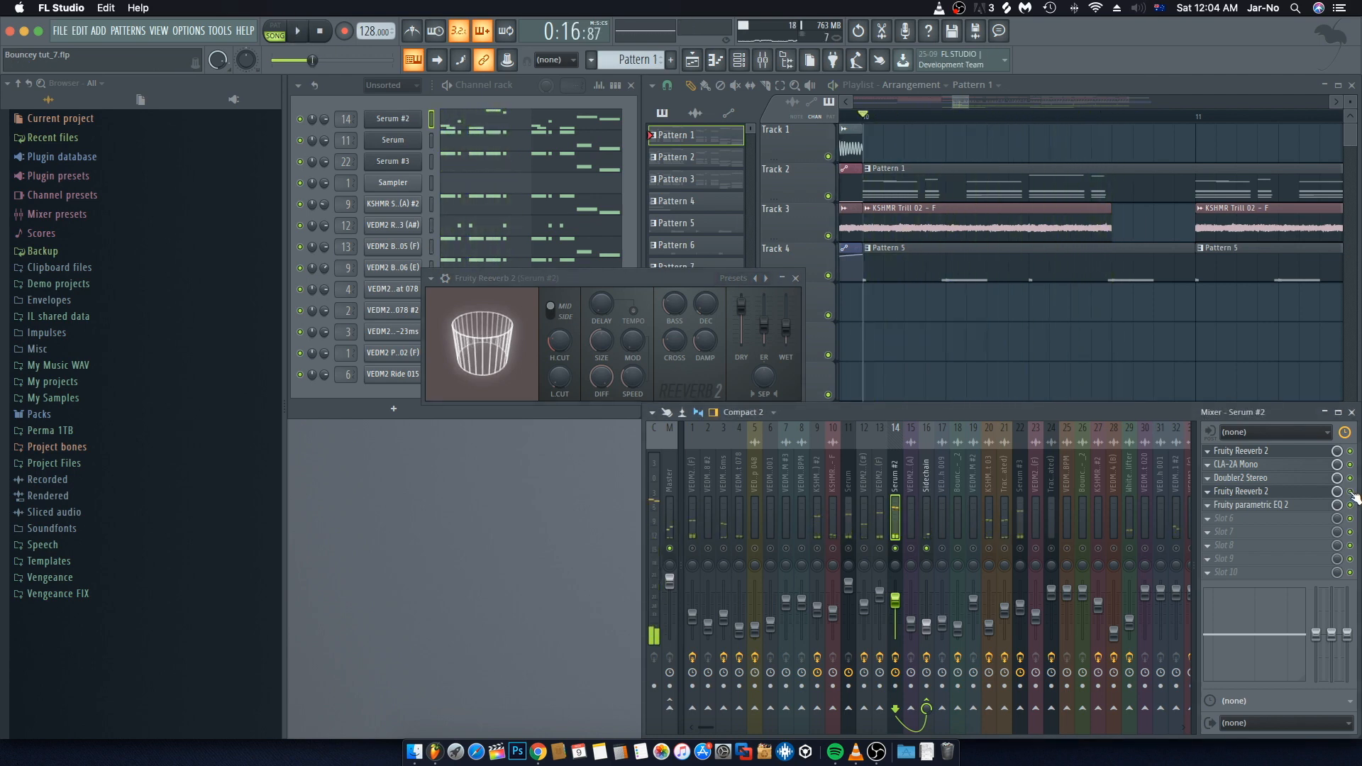
{"action": "key", "text": "space"}
{"action": "key", "text": "space"}
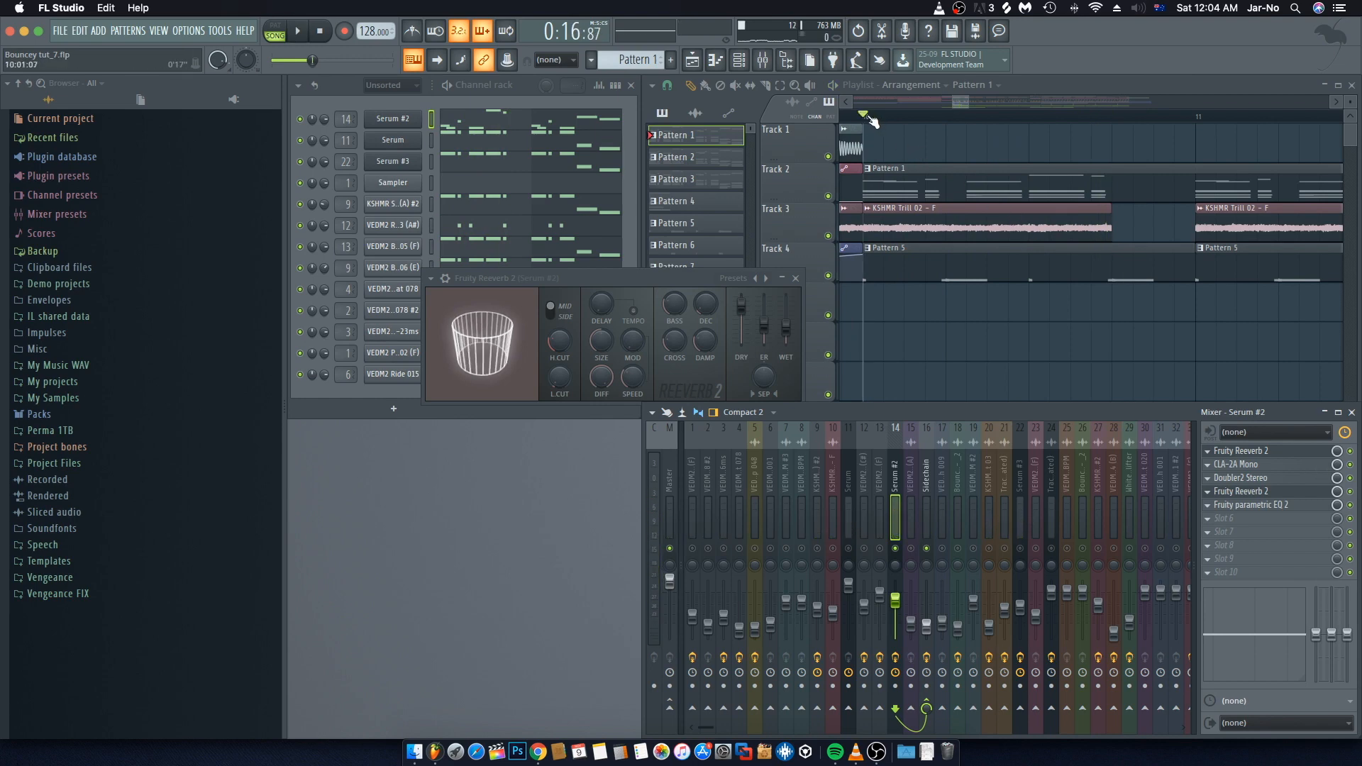
Step: Select a time range from bar 10 to about bar 12 on the playlist timeline
{"action": "left_click_drag", "start_coordinate": [872, 121], "coordinate": [1334, 131]}
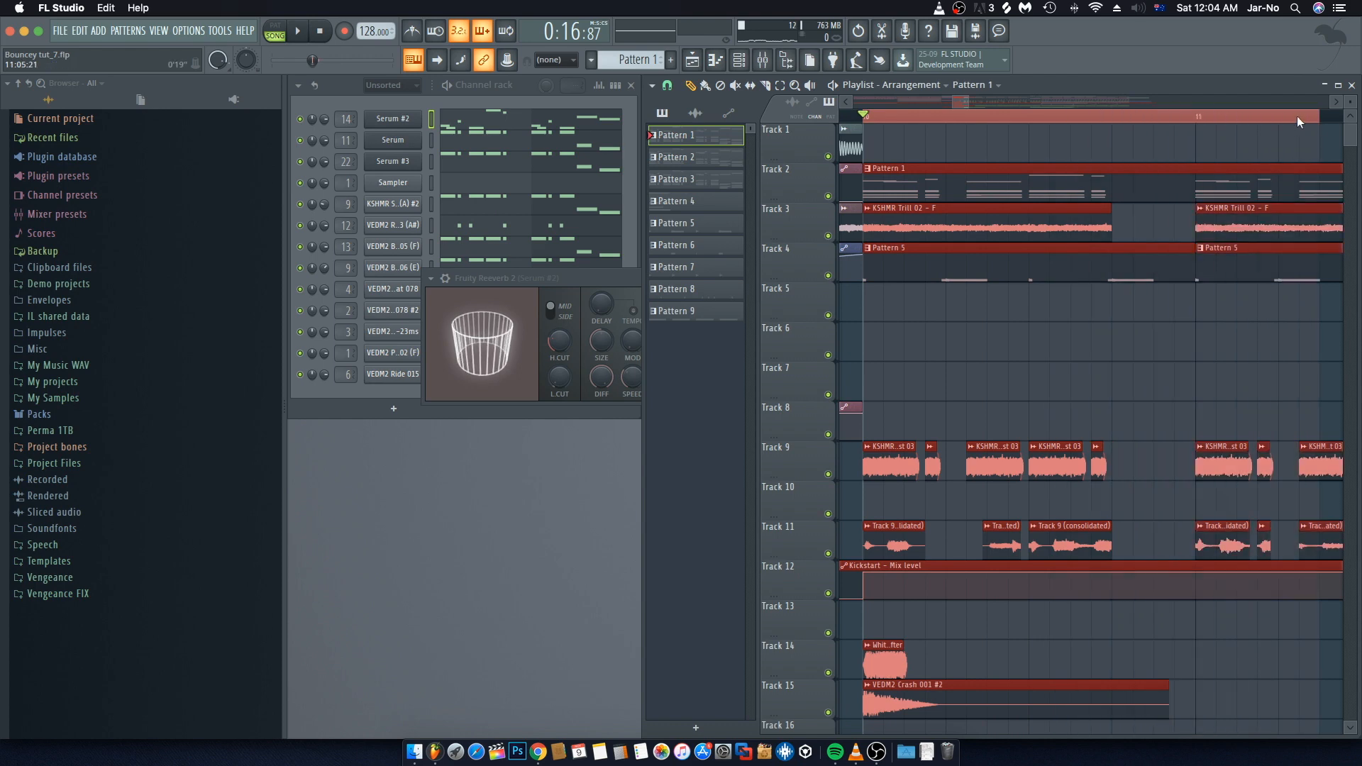
{"action": "scroll", "coordinate": [1297, 120], "scroll_direction": "down", "scroll_amount": 4}
{"action": "scroll", "coordinate": [1241, 161], "scroll_direction": "right", "scroll_amount": 3}
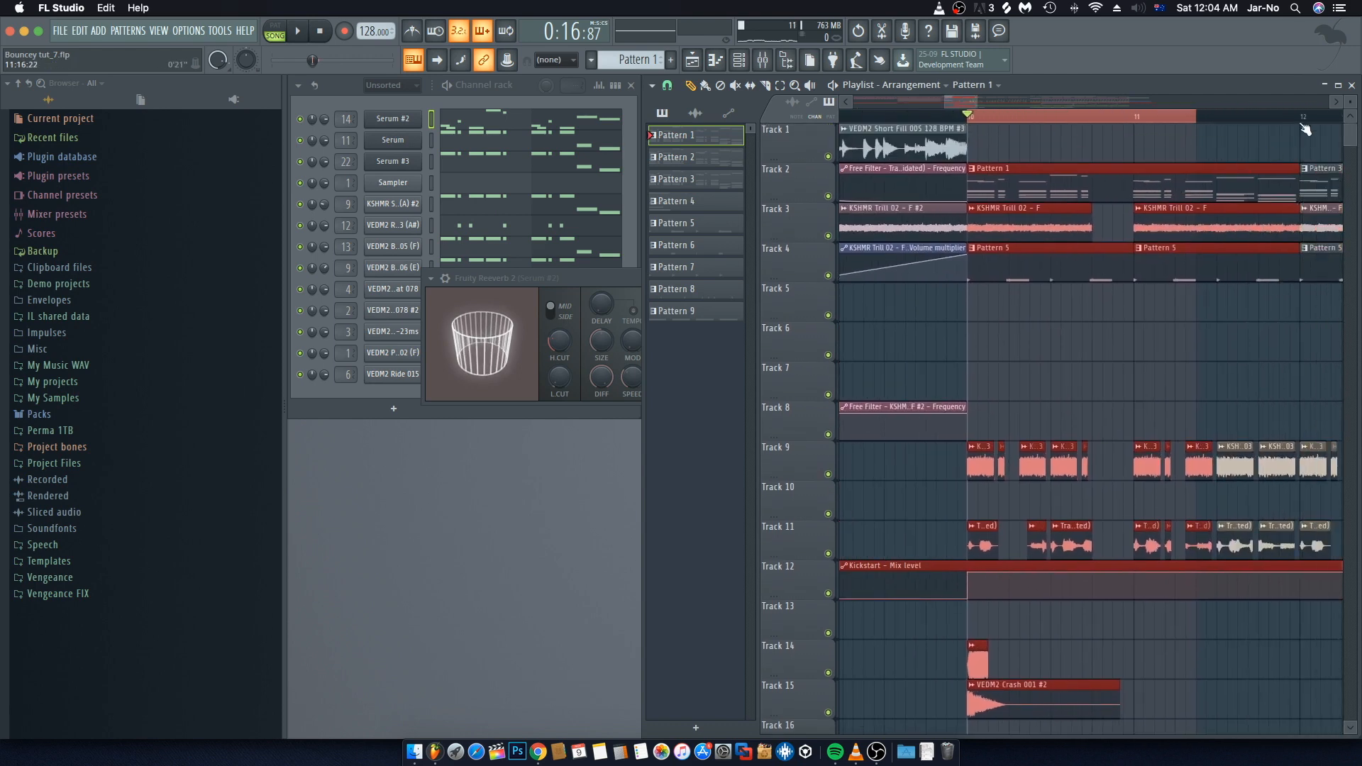
{"action": "left_click_drag", "start_coordinate": [1304, 118], "coordinate": [1303, 120]}
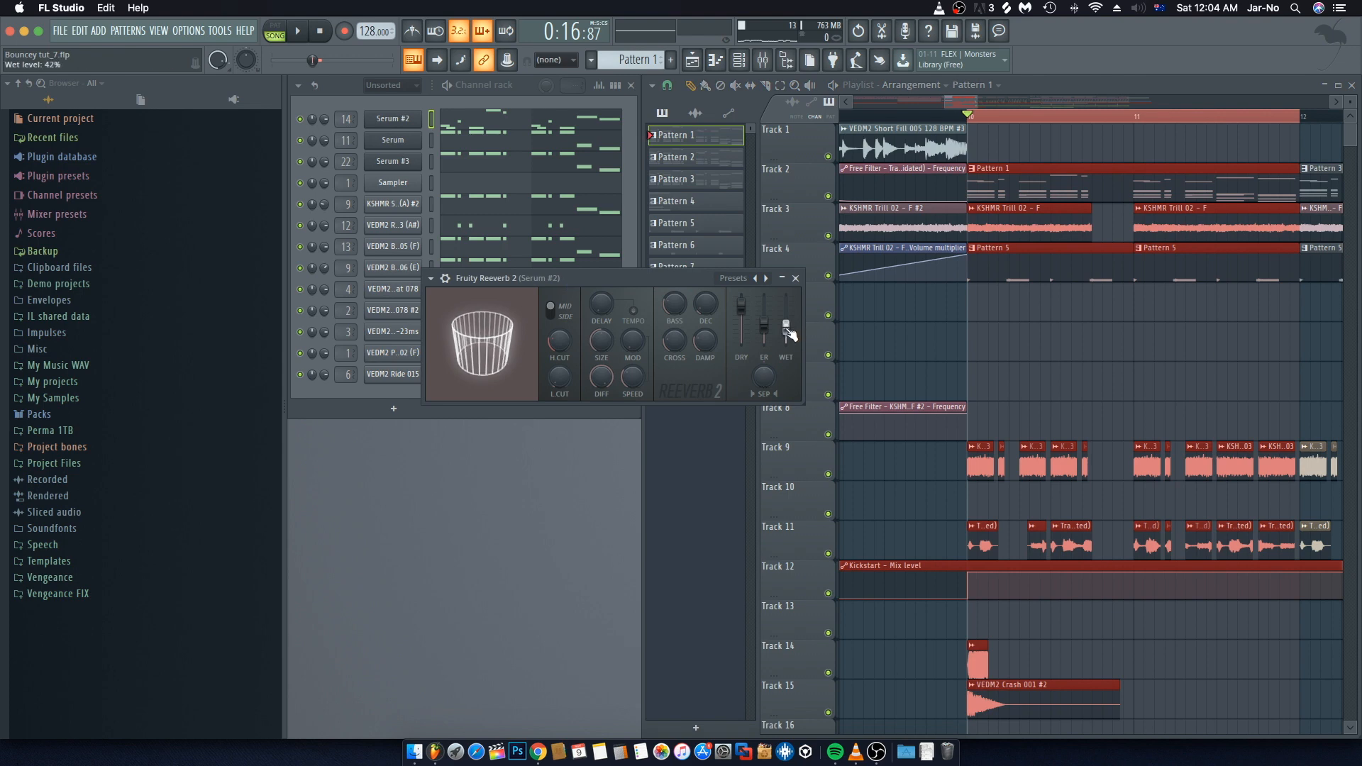
Step: Create an automation clip for the Fruity Reeverb 2 wet level on Serum #2, then close the plugin and mixer
{"action": "right_click", "coordinate": [788, 329]}
{"action": "left_click", "coordinate": [831, 427]}
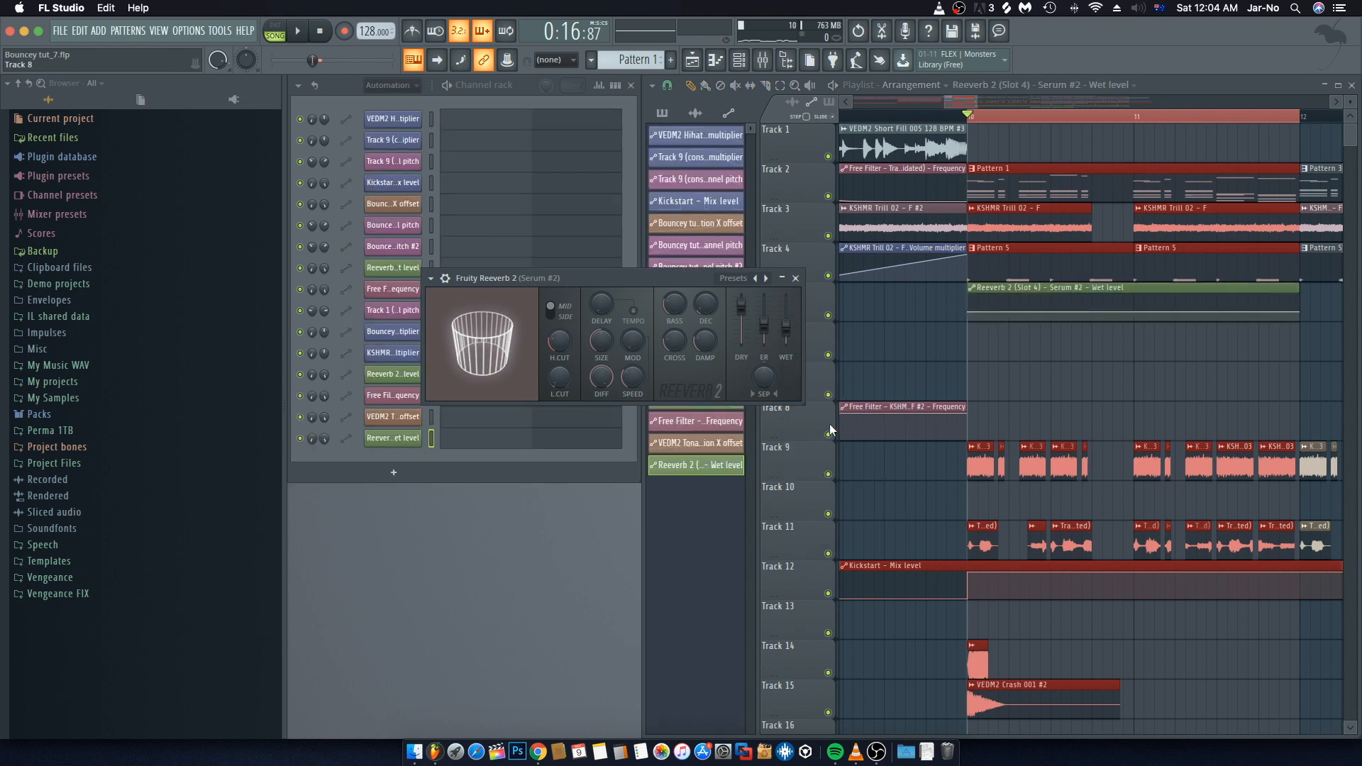
{"action": "left_click", "coordinate": [796, 280]}
{"action": "key", "text": "F9"}
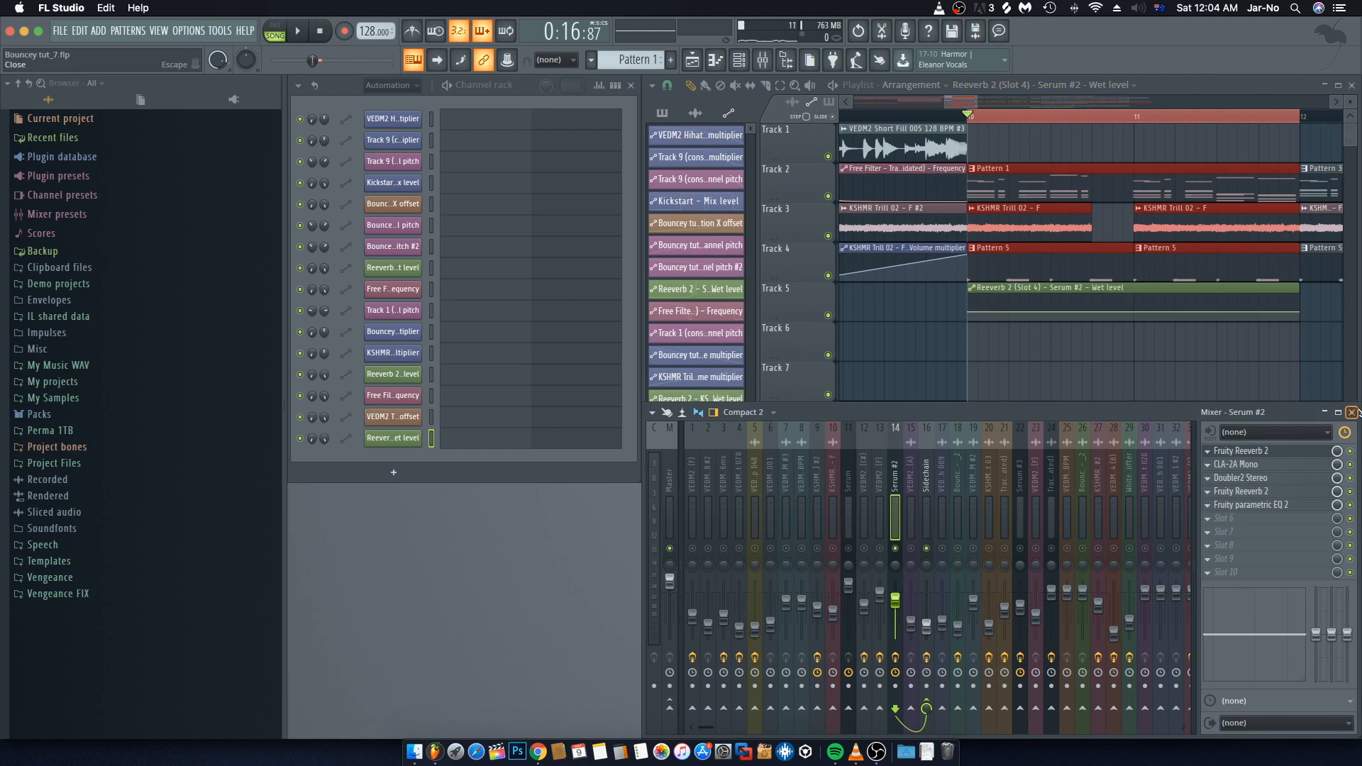
{"action": "left_click", "coordinate": [1352, 412]}
Step: Shorten the wet level automation clip on Track 5 to about one beat at bar 10
{"action": "scroll", "coordinate": [1026, 119], "scroll_direction": "up", "scroll_amount": 4}
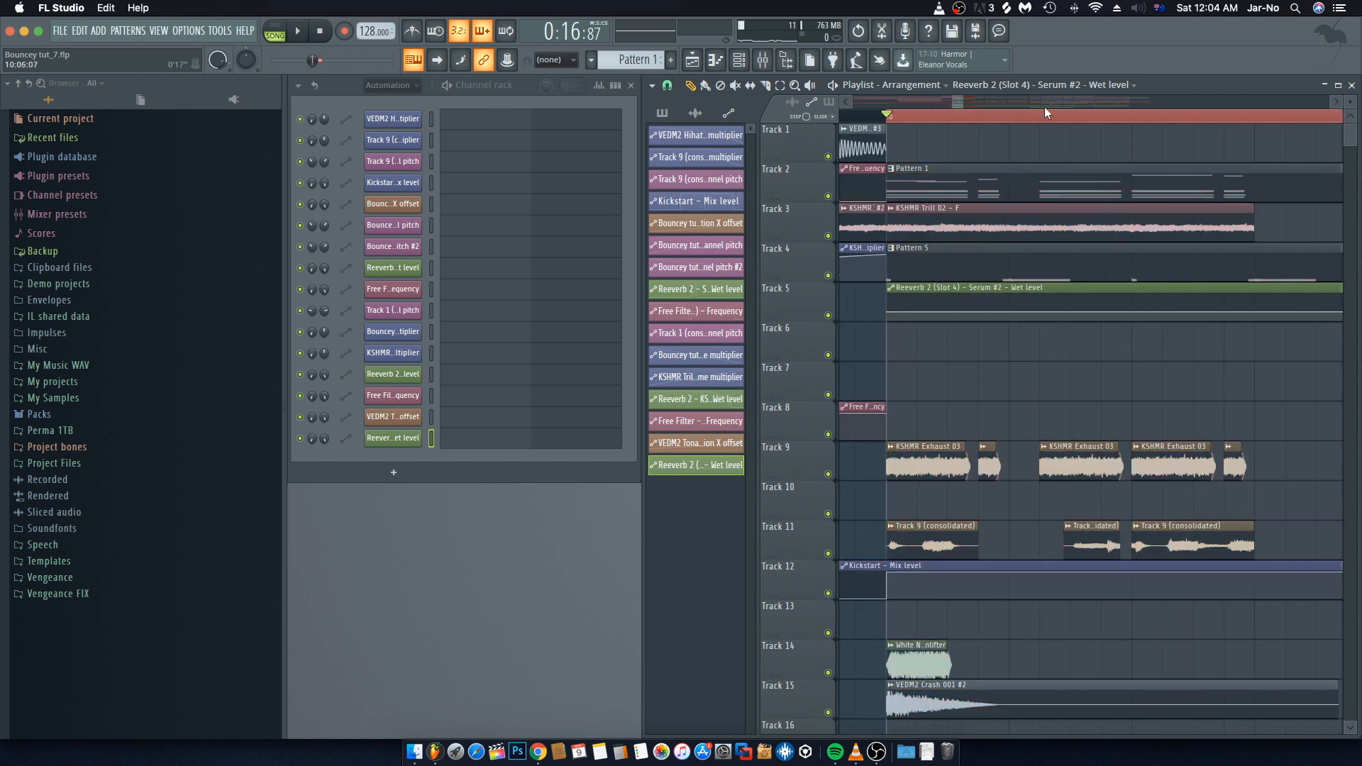
{"action": "scroll", "coordinate": [1046, 119], "scroll_direction": "down", "scroll_amount": 5}
{"action": "scroll", "coordinate": [1036, 175], "scroll_direction": "right", "scroll_amount": 2}
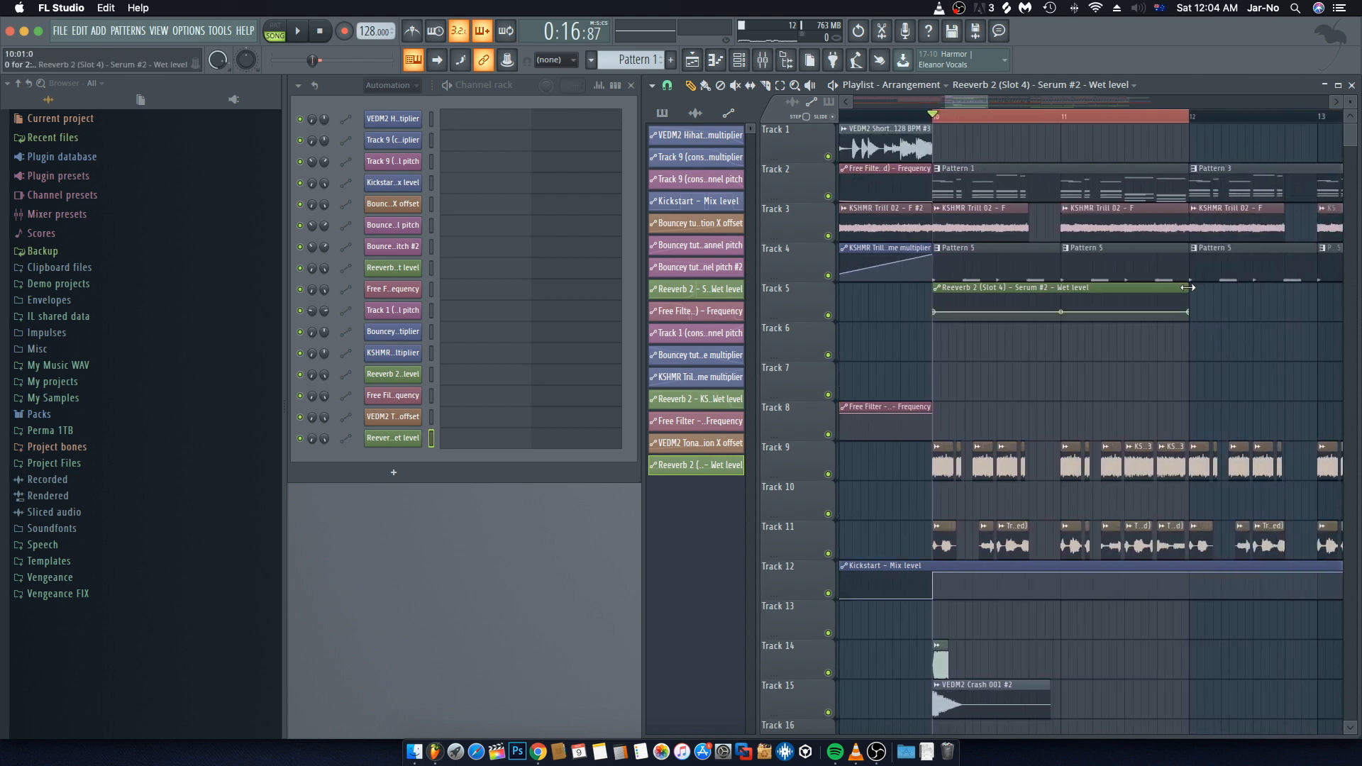
{"action": "left_click_drag", "start_coordinate": [1188, 286], "coordinate": [965, 286]}
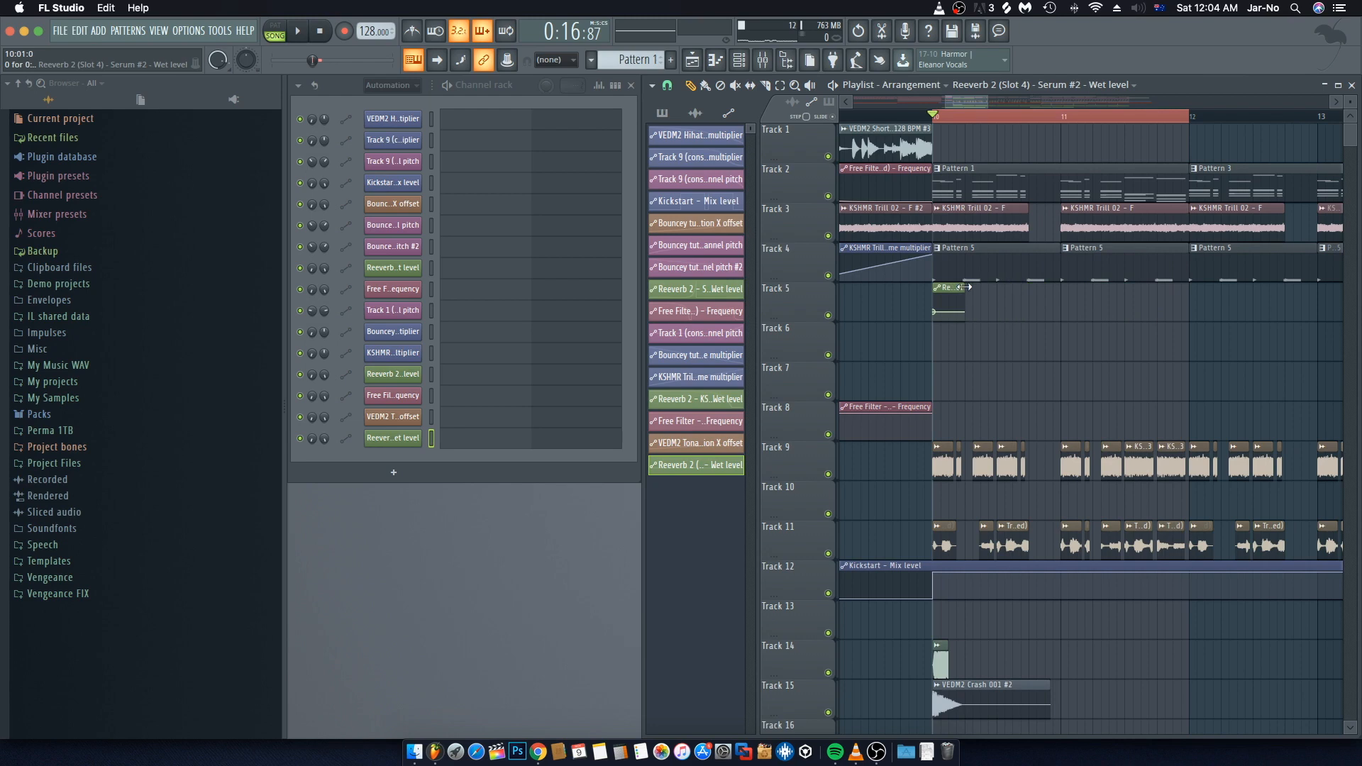
Step: Shape the wet level automation points into a falling curve and trim the clip's end slightly
{"action": "scroll", "coordinate": [967, 126], "scroll_direction": "up", "scroll_amount": 5}
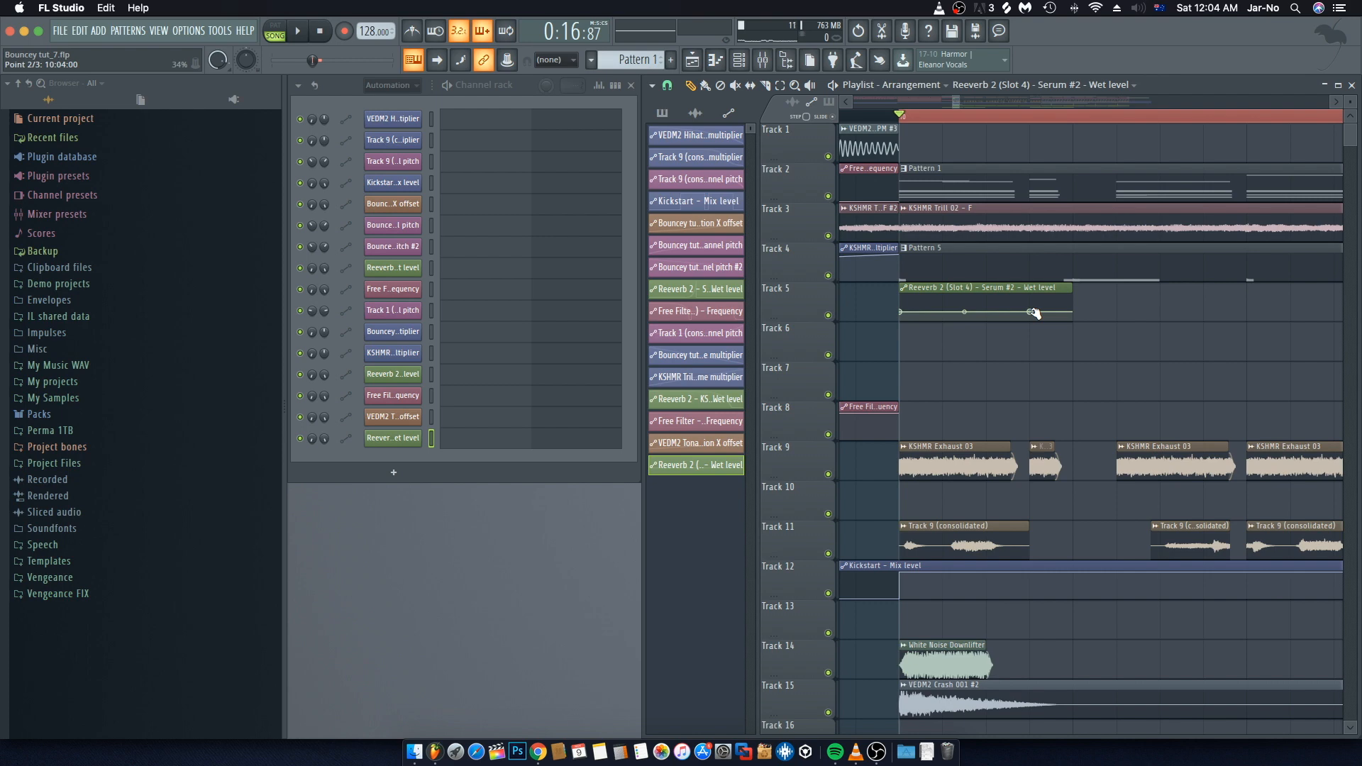
{"action": "left_click_drag", "start_coordinate": [1033, 312], "coordinate": [967, 323]}
{"action": "left_click_drag", "start_coordinate": [1033, 338], "coordinate": [984, 340]}
{"action": "scroll", "coordinate": [1008, 119], "scroll_direction": "up", "scroll_amount": 2}
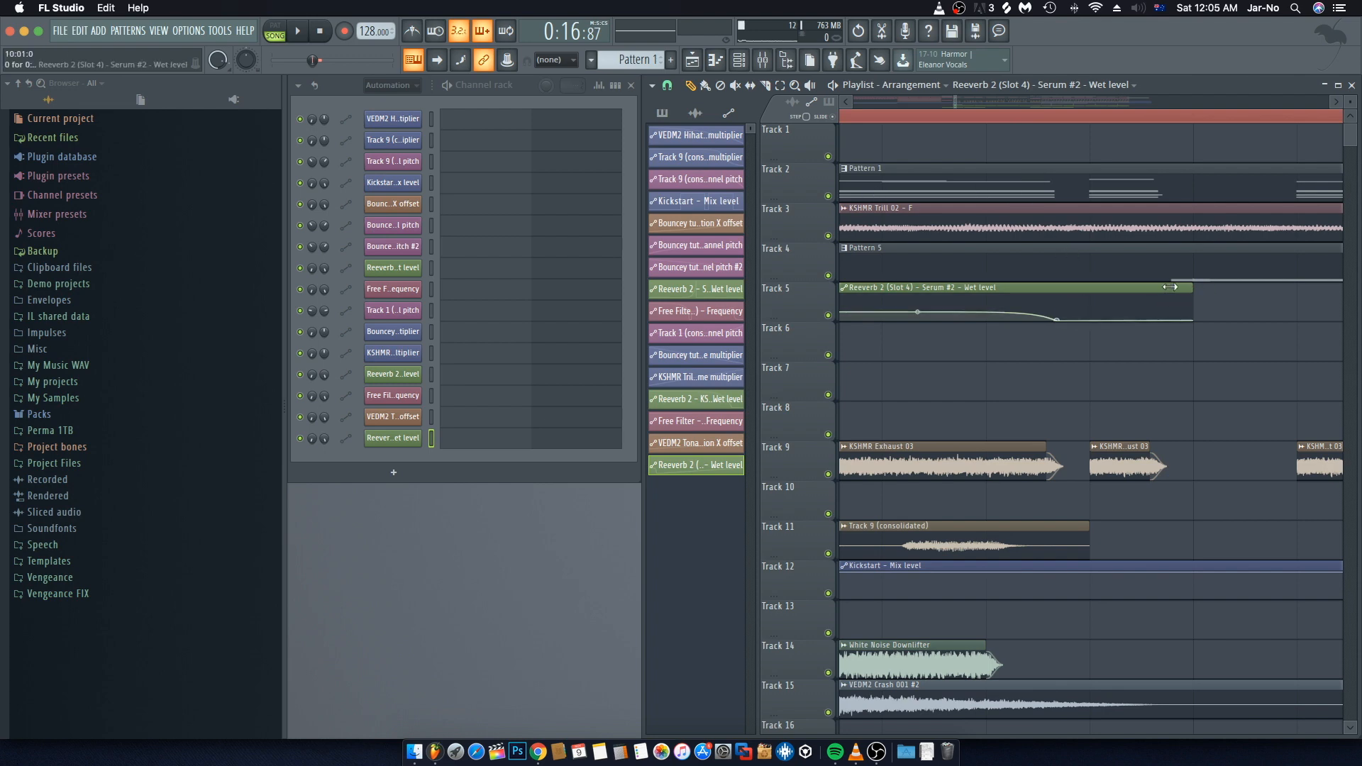
{"action": "left_click_drag", "start_coordinate": [1193, 289], "coordinate": [1083, 291]}
Step: Copy the wet level automation clip and place the copy right after the original on Track 5
{"action": "left_click_drag", "start_coordinate": [864, 287], "coordinate": [968, 327]}
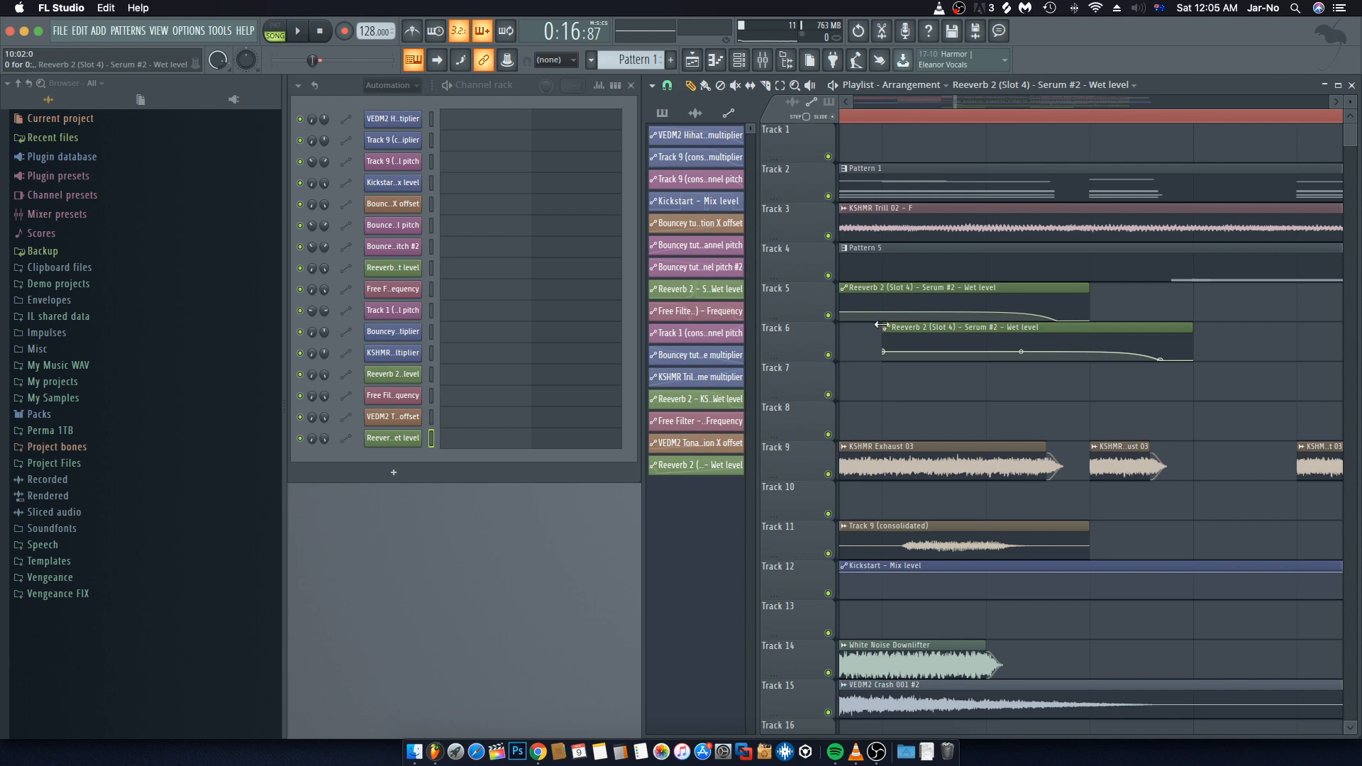
{"action": "left_click_drag", "start_coordinate": [882, 325], "coordinate": [1145, 283]}
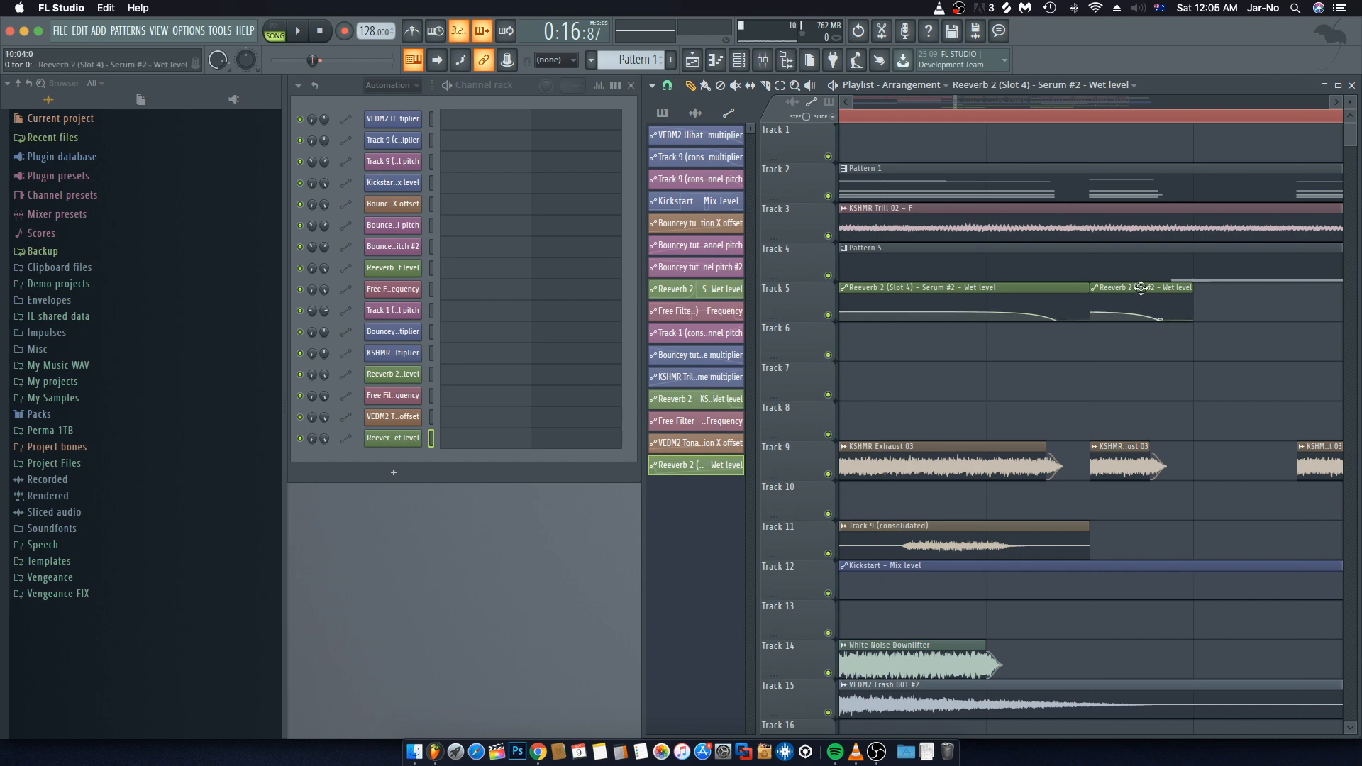
Step: Copy the wet level automation clips further along Track 5 to repeat the reverb swell
{"action": "scroll", "coordinate": [1070, 122], "scroll_direction": "down", "scroll_amount": 4}
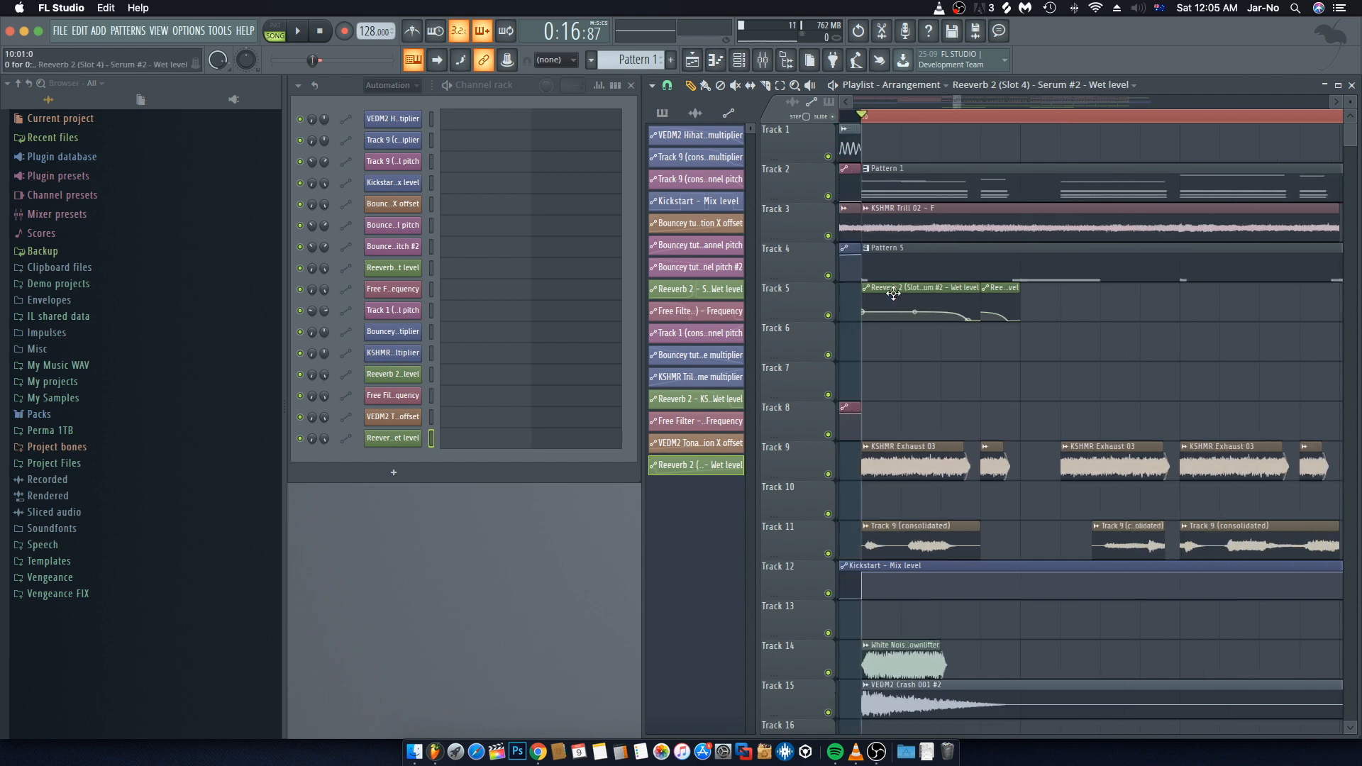
{"action": "left_click_drag", "start_coordinate": [898, 291], "coordinate": [1231, 289]}
{"action": "scroll", "coordinate": [1239, 290], "scroll_direction": "right", "scroll_amount": 2}
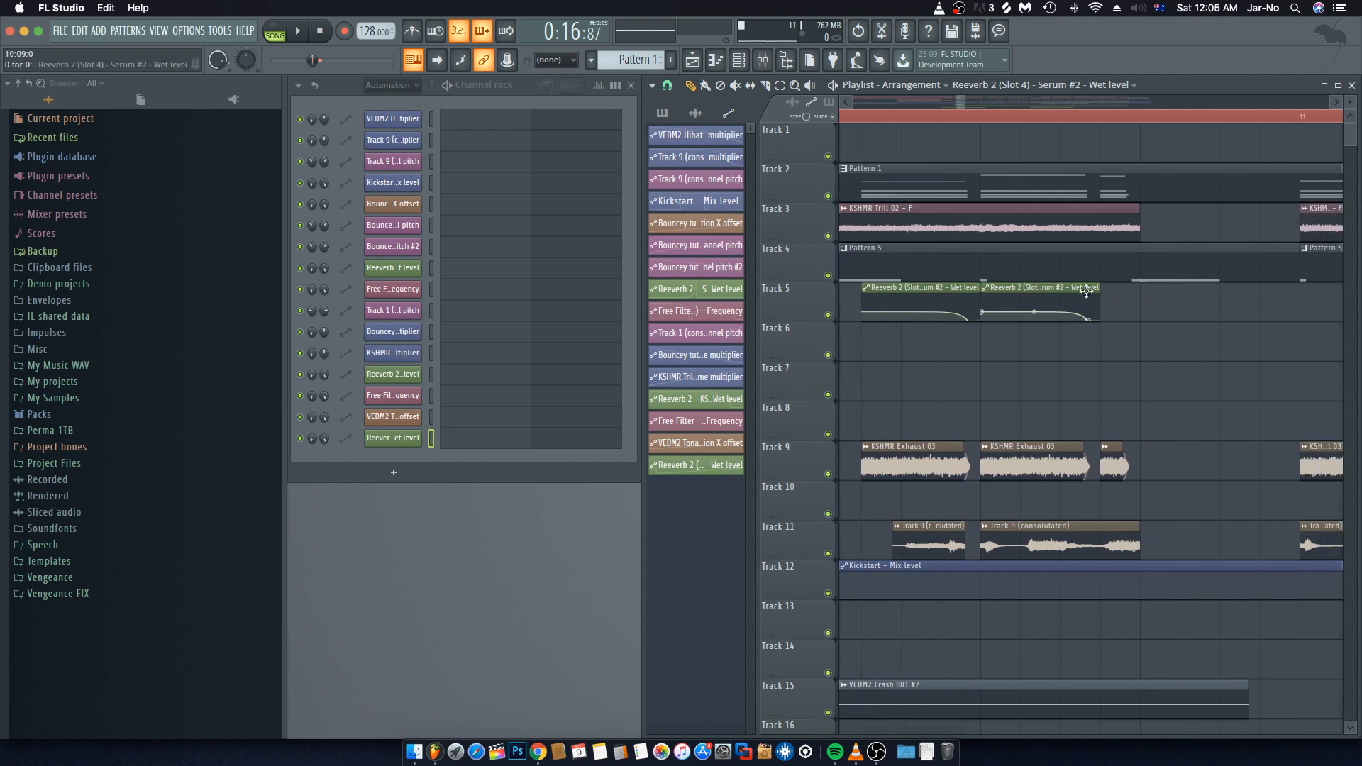
{"action": "scroll", "coordinate": [939, 292], "scroll_direction": "left", "scroll_amount": 3}
{"action": "left_click_drag", "start_coordinate": [1014, 288], "coordinate": [1310, 287]}
Step: Place more copies of the wet level automation clip later on Track 5 around bar 11
{"action": "scroll", "coordinate": [1309, 288], "scroll_direction": "right", "scroll_amount": 4}
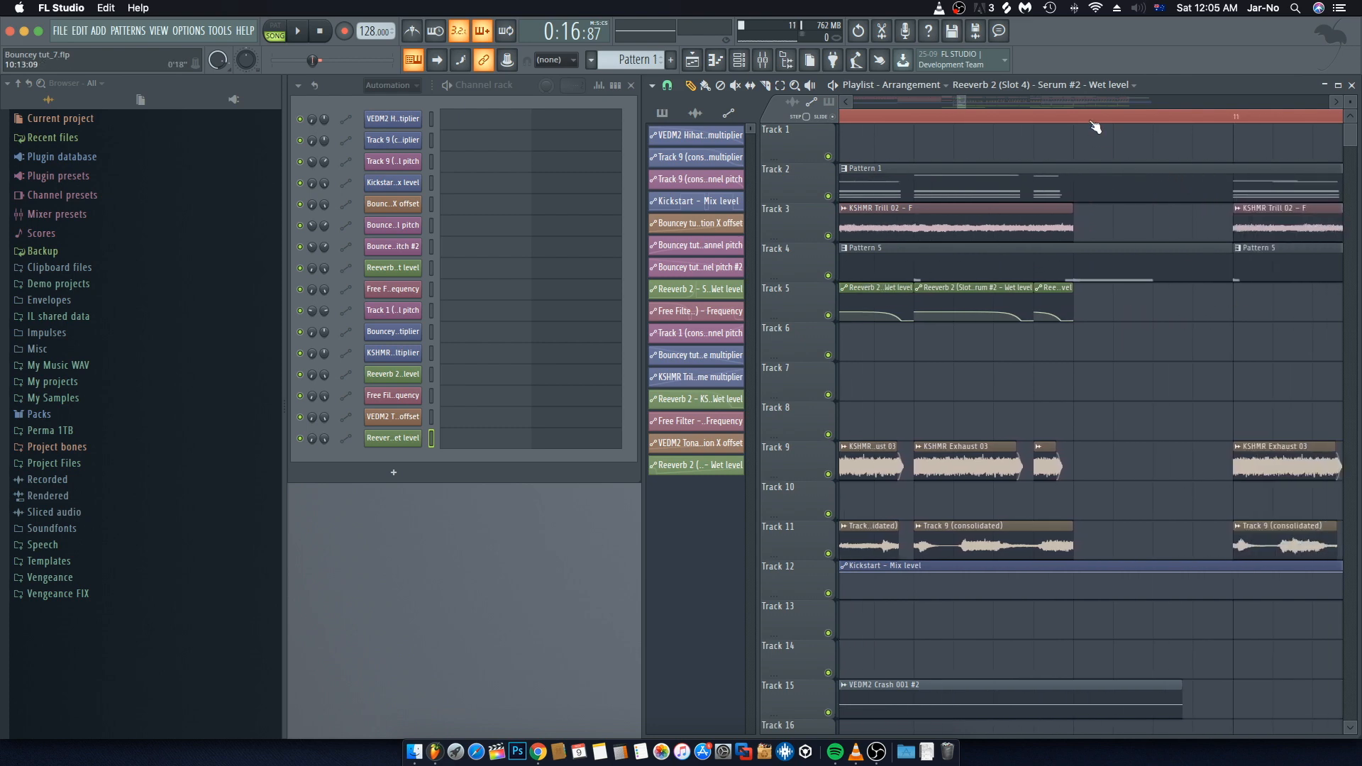
{"action": "scroll", "coordinate": [1057, 267], "scroll_direction": "down", "scroll_amount": 1}
{"action": "left_click_drag", "start_coordinate": [991, 288], "coordinate": [1238, 288]}
{"action": "scroll", "coordinate": [1064, 302], "scroll_direction": "right", "scroll_amount": 2}
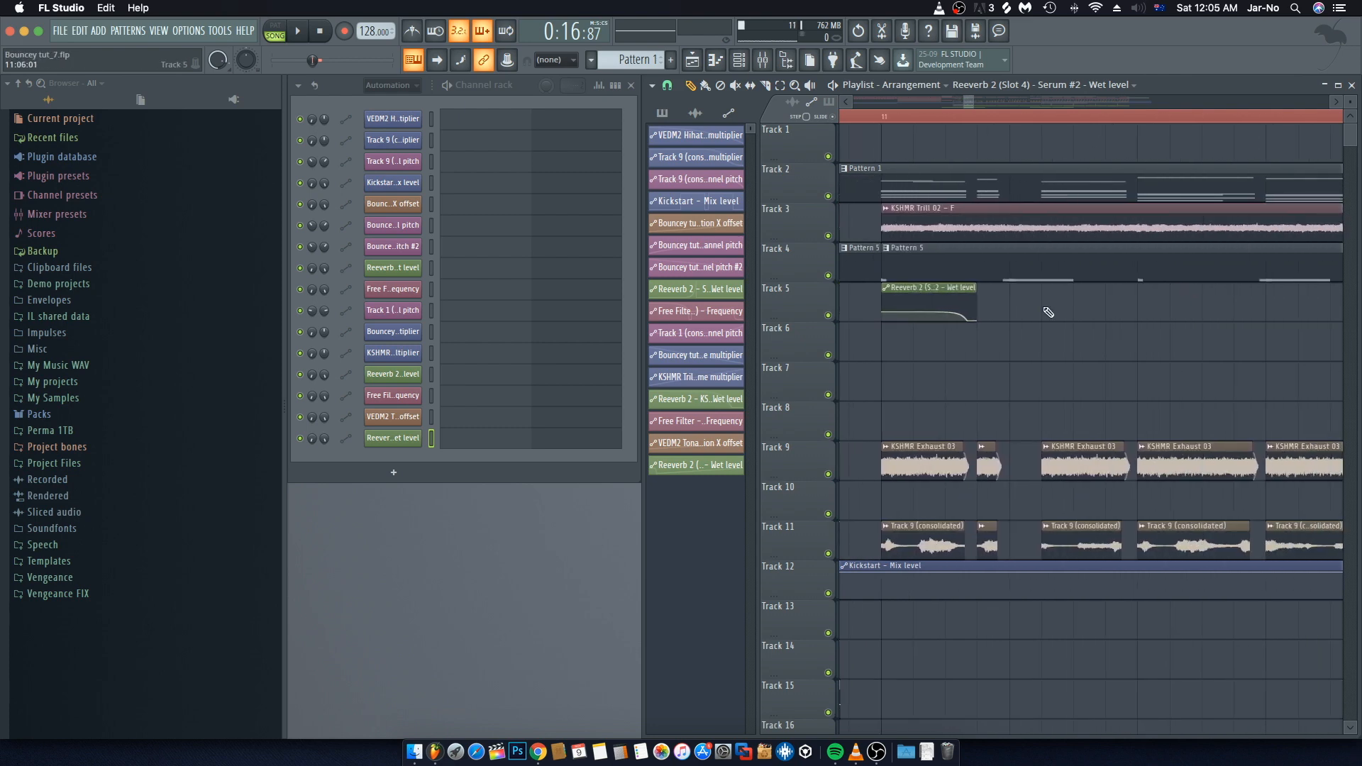
{"action": "left_click_drag", "start_coordinate": [1100, 296], "coordinate": [1163, 295]}
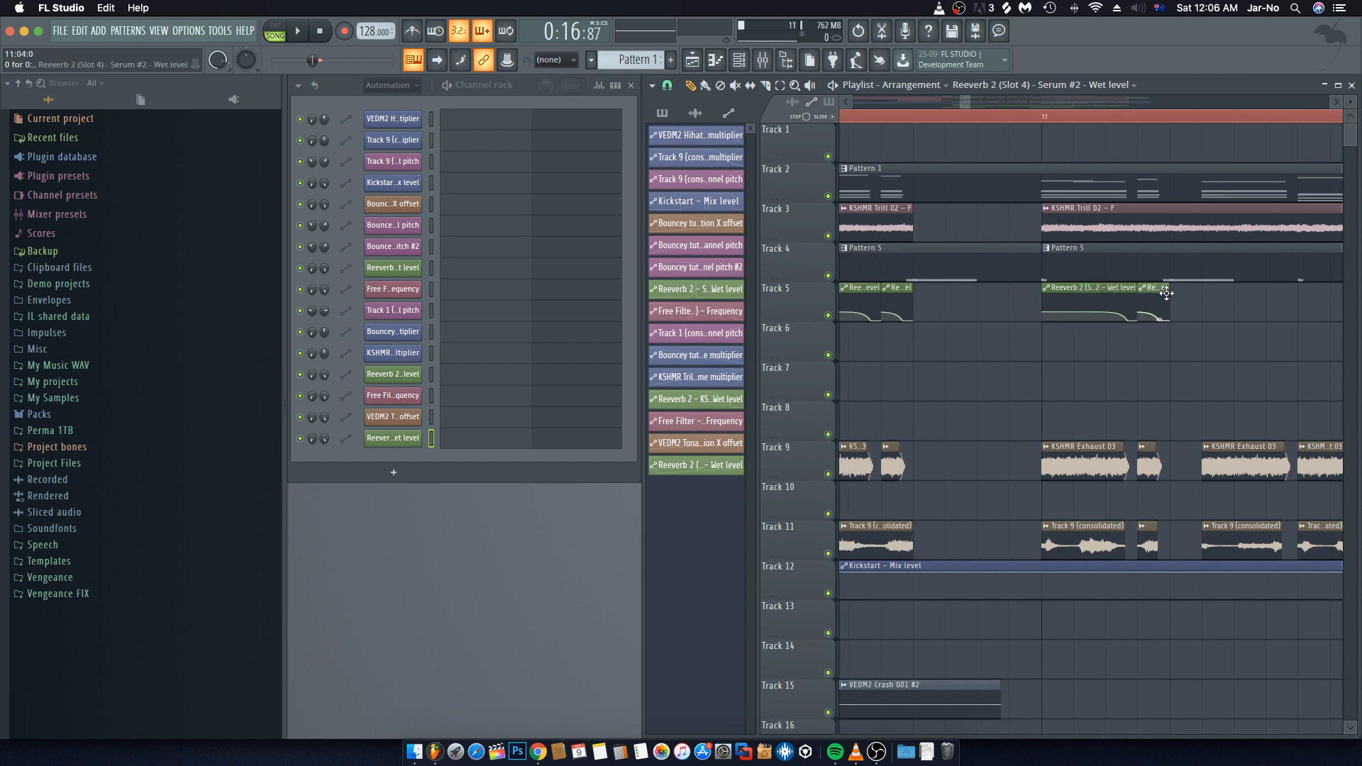
Step: Place more copies of the wet level automation clip along Track 5 around bars 11 and 12
{"action": "scroll", "coordinate": [1162, 302], "scroll_direction": "right", "scroll_amount": 1}
{"action": "left_click_drag", "start_coordinate": [994, 297], "coordinate": [1142, 292]}
{"action": "scroll", "coordinate": [1116, 127], "scroll_direction": "down", "scroll_amount": 4}
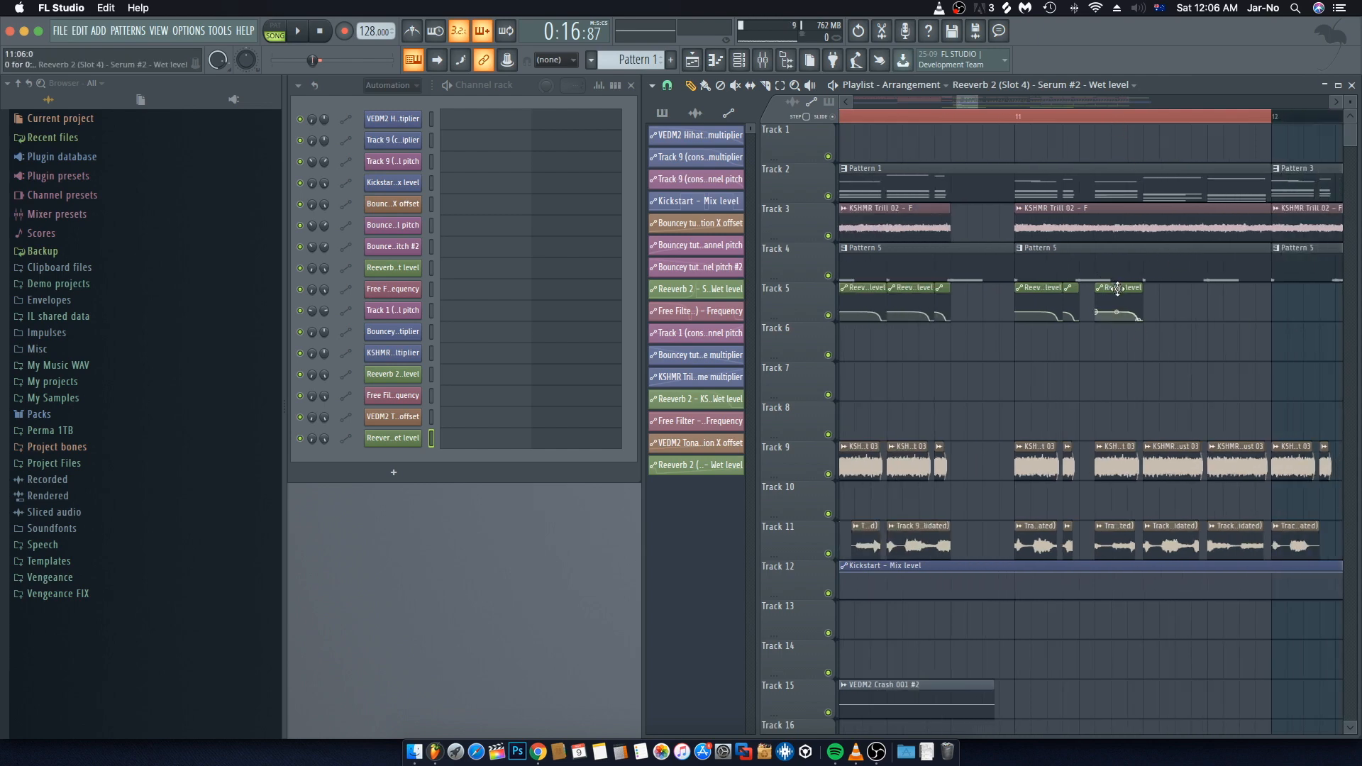
{"action": "left_click_drag", "start_coordinate": [1125, 291], "coordinate": [1239, 292]}
{"action": "scroll", "coordinate": [1210, 116], "scroll_direction": "up", "scroll_amount": 4}
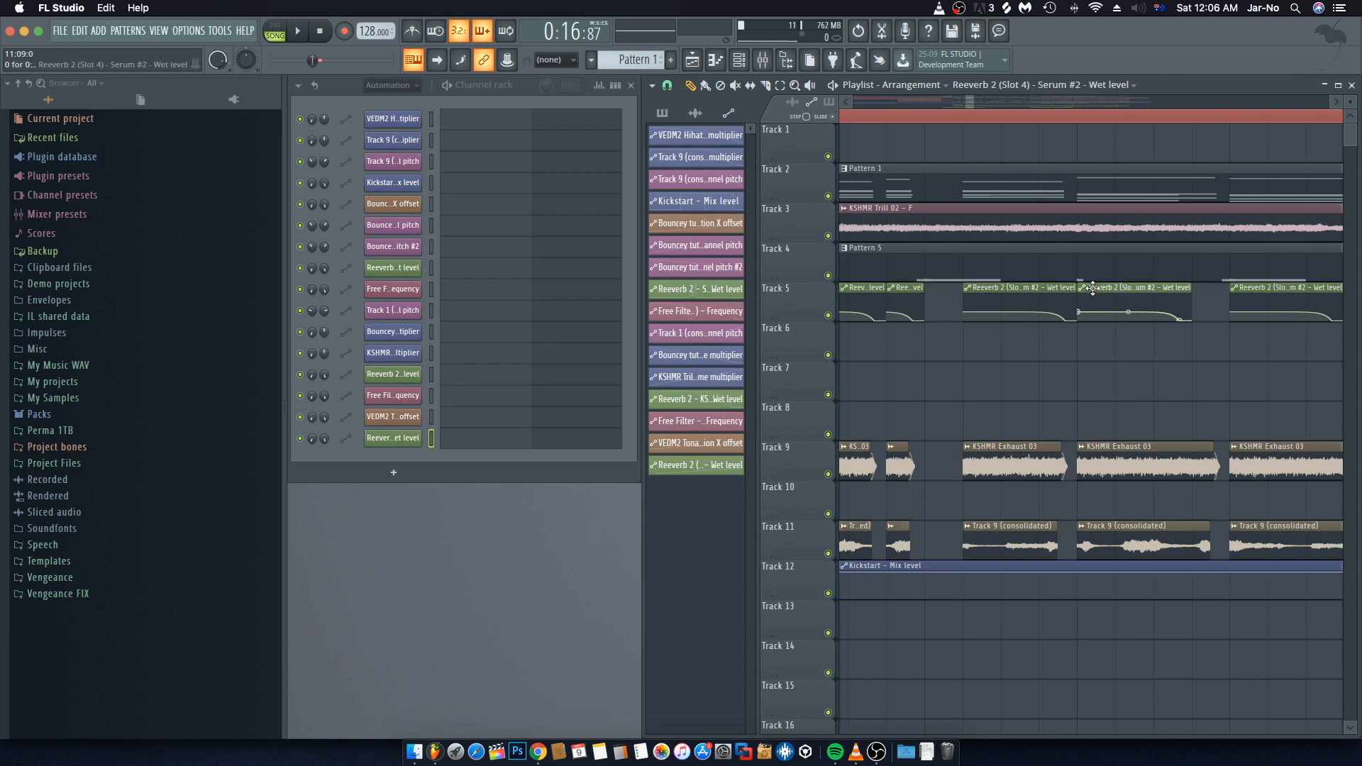
{"action": "left_click_drag", "start_coordinate": [1092, 288], "coordinate": [1117, 290]}
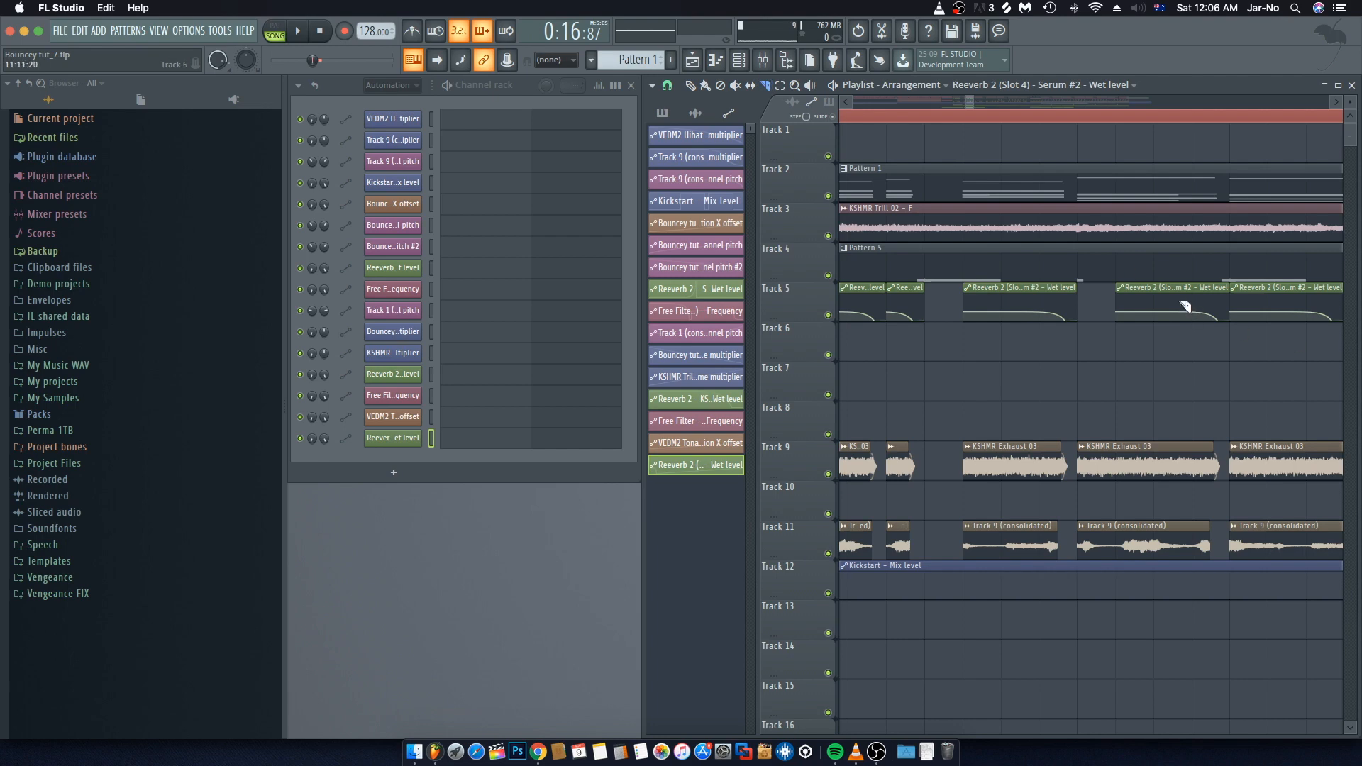
Step: Insert a short wet level automation clip around bar 11 on Track 5 and shape its falling curve
{"action": "left_click_drag", "start_coordinate": [1153, 293], "coordinate": [1154, 329]}
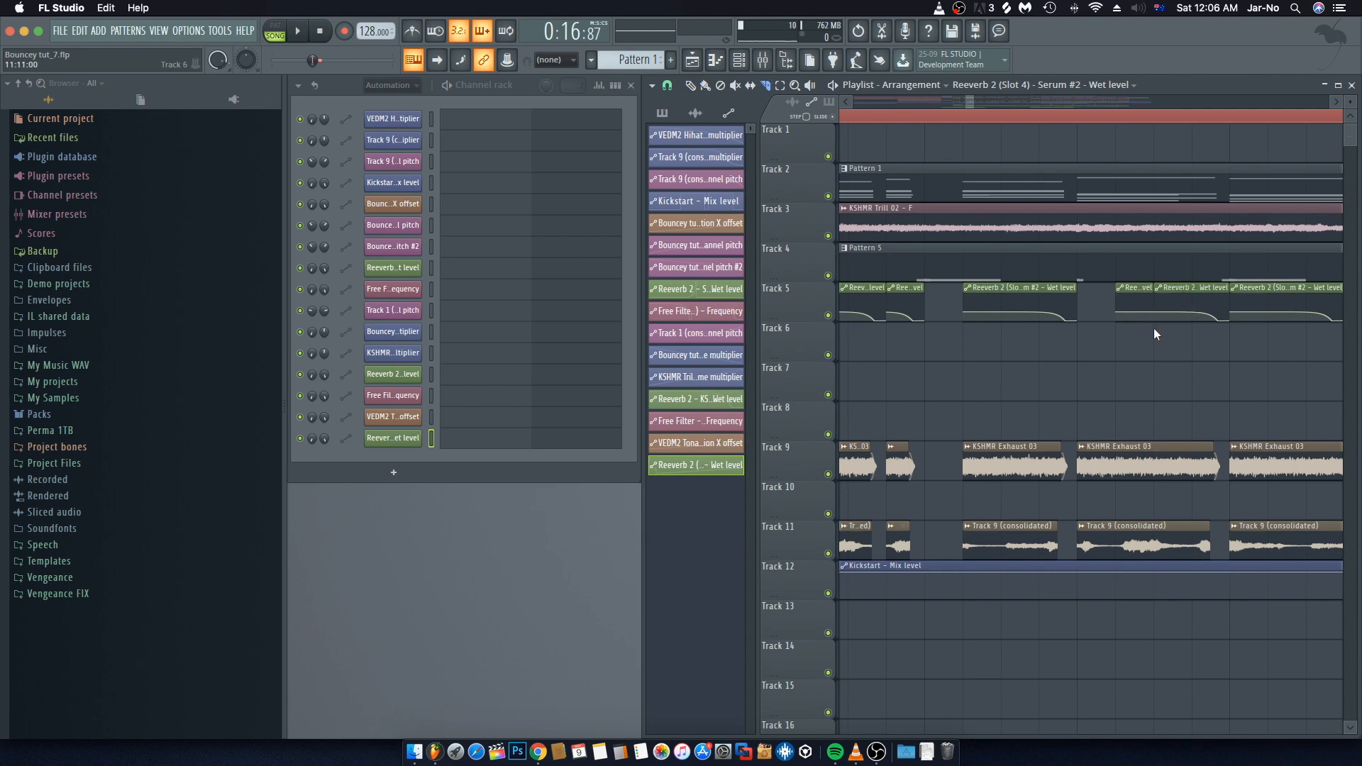
{"action": "left_click", "coordinate": [690, 85]}
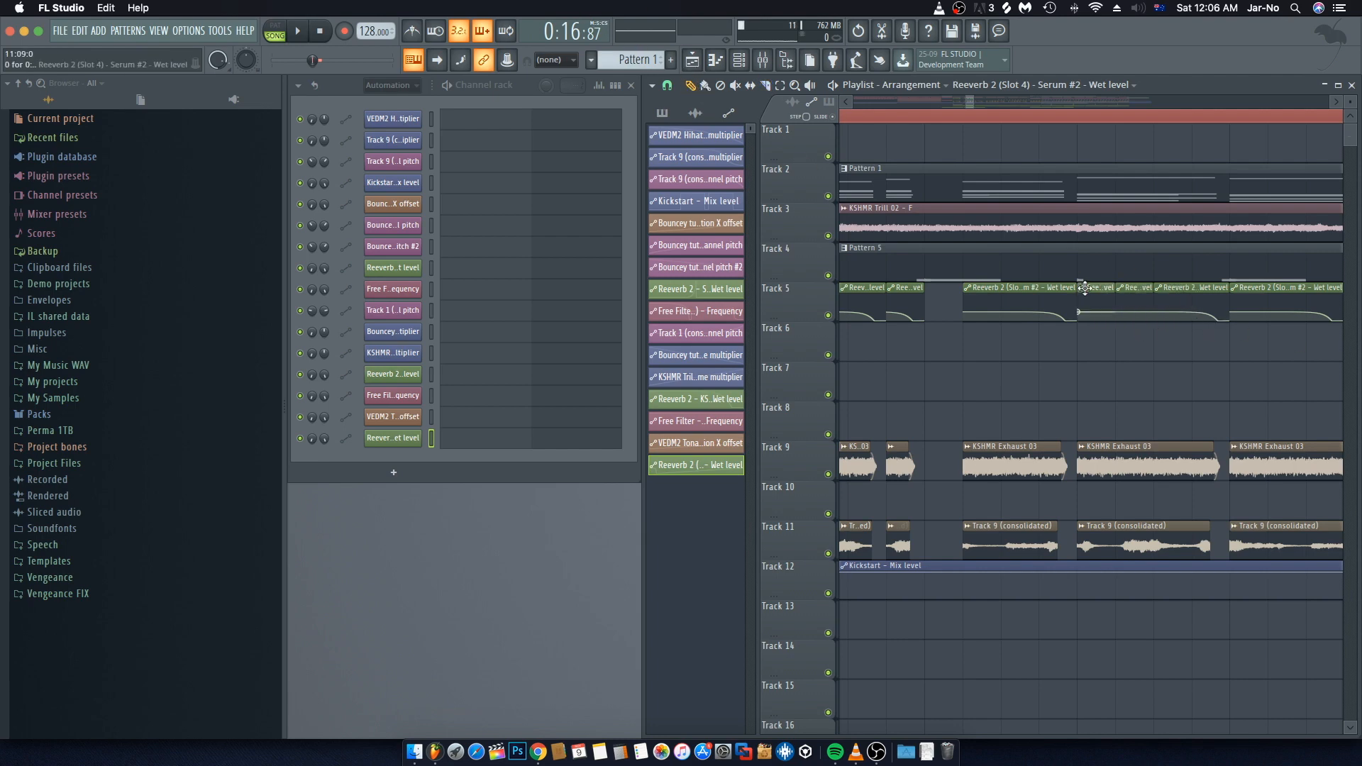
{"action": "left_click", "coordinate": [1082, 310]}
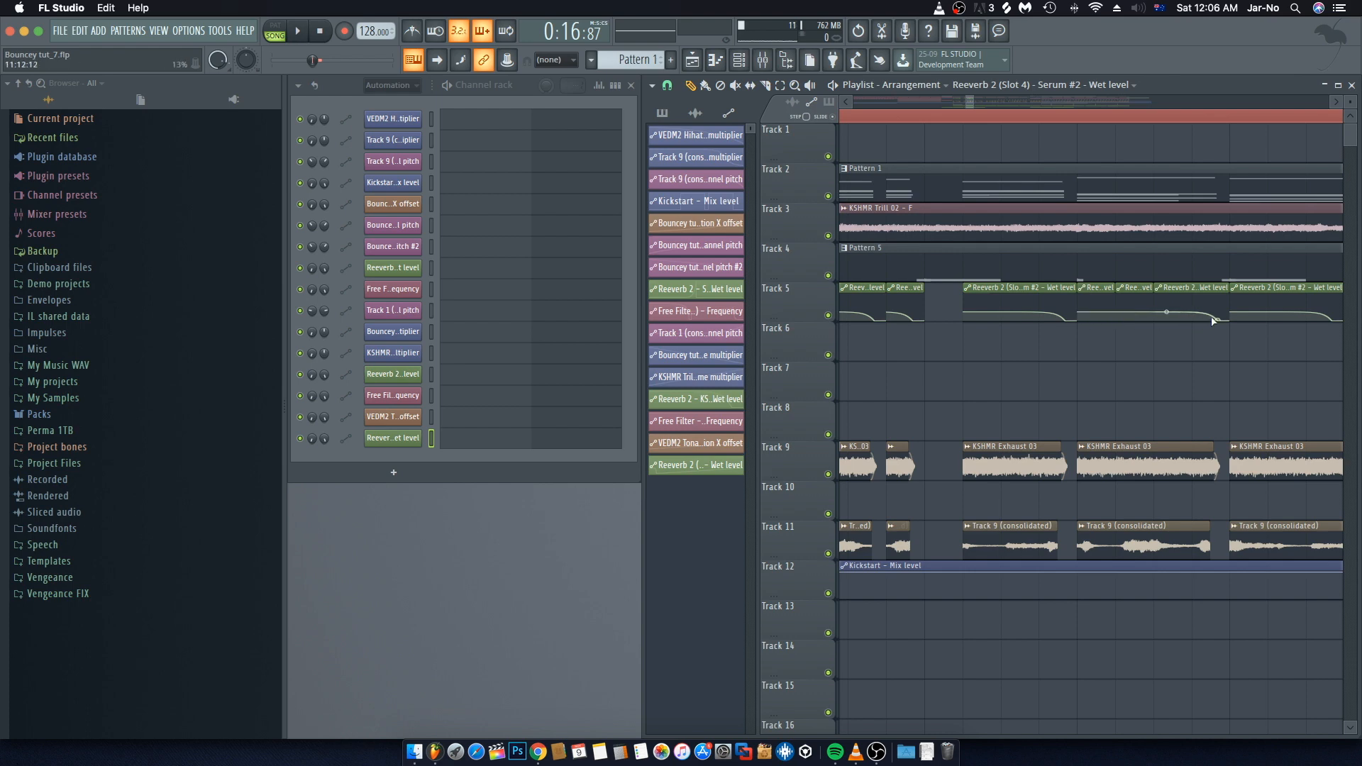
Step: Delete one wet level clip, then select the clips around bar 11 and duplicate them along Track 5
{"action": "scroll", "coordinate": [1015, 269], "scroll_direction": "right", "scroll_amount": 3}
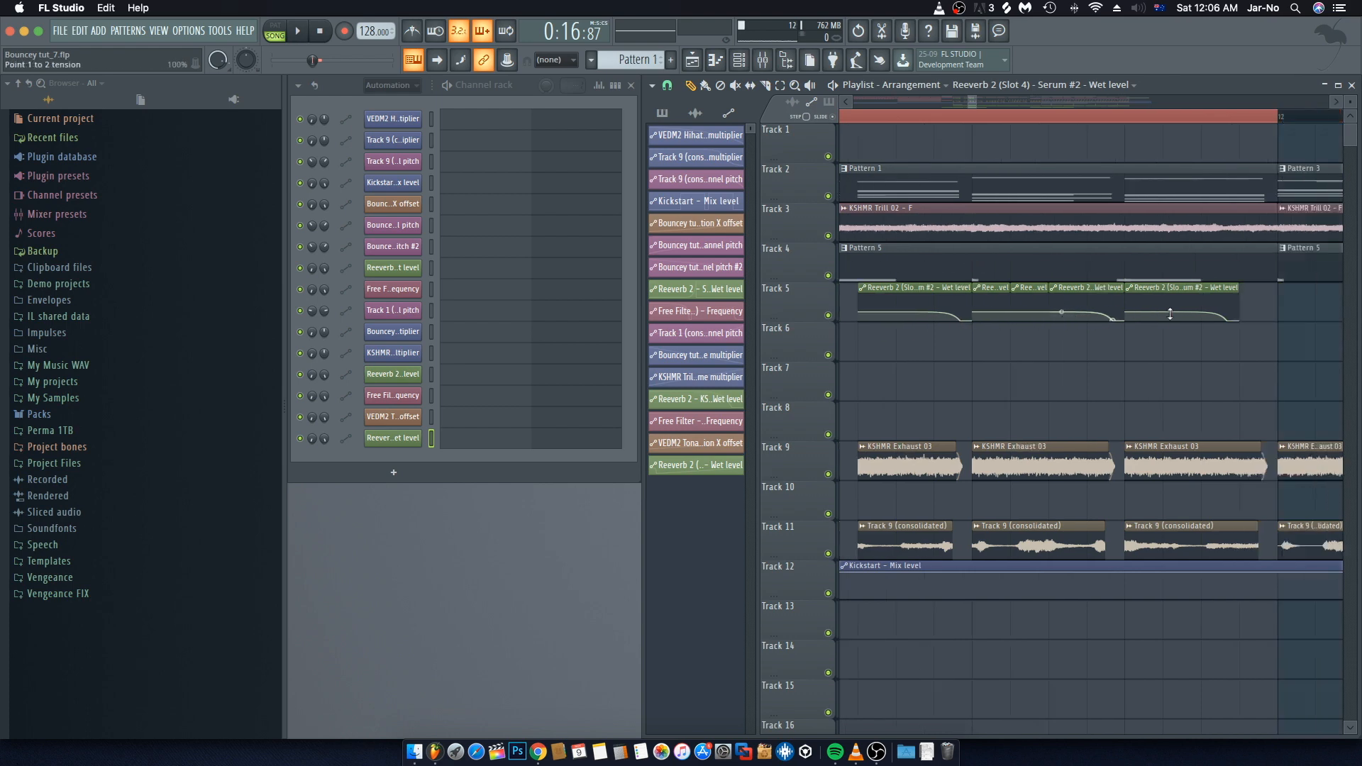
{"action": "right_click", "coordinate": [1141, 295]}
{"action": "left_click_drag", "start_coordinate": [1170, 312], "coordinate": [978, 309]}
{"action": "key", "text": "ctrl+b"}
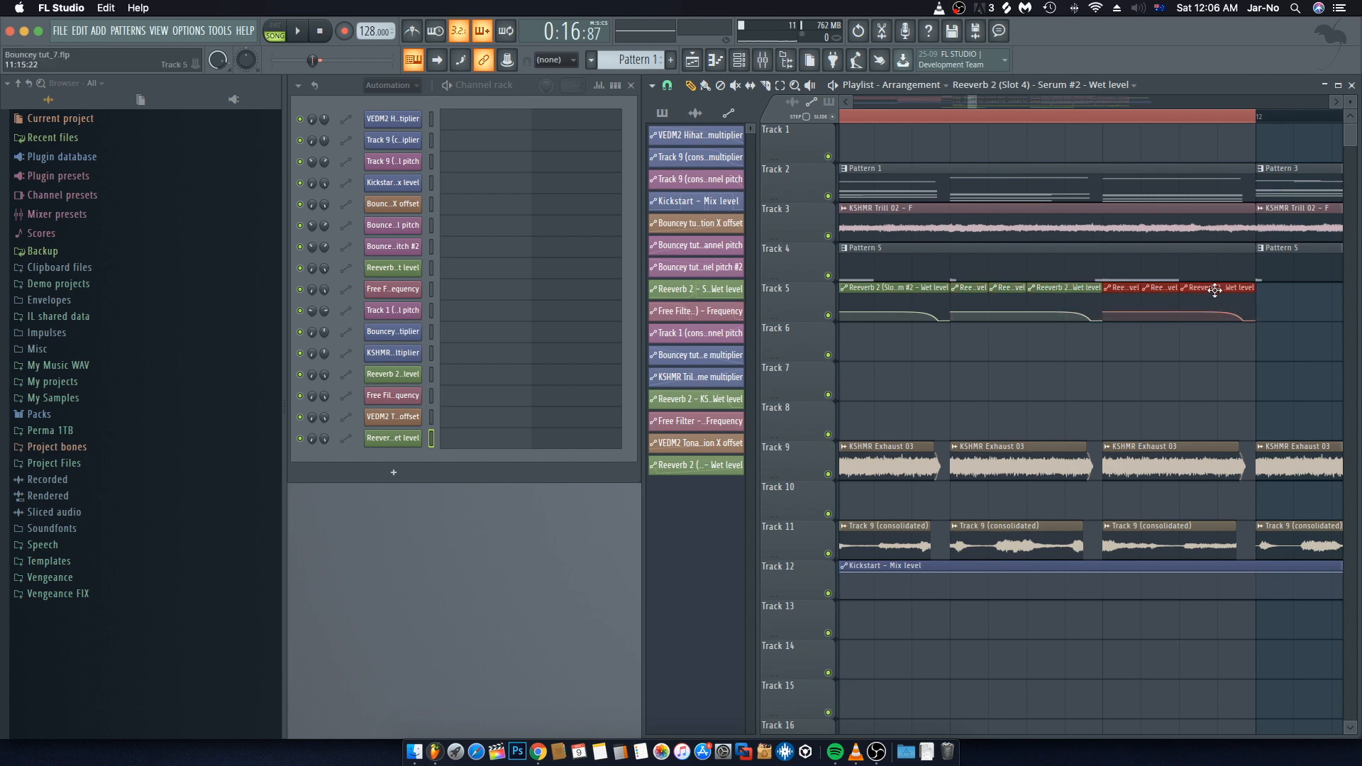
{"action": "left_click", "coordinate": [1234, 381]}
{"action": "scroll", "coordinate": [1061, 121], "scroll_direction": "down", "scroll_amount": 8}
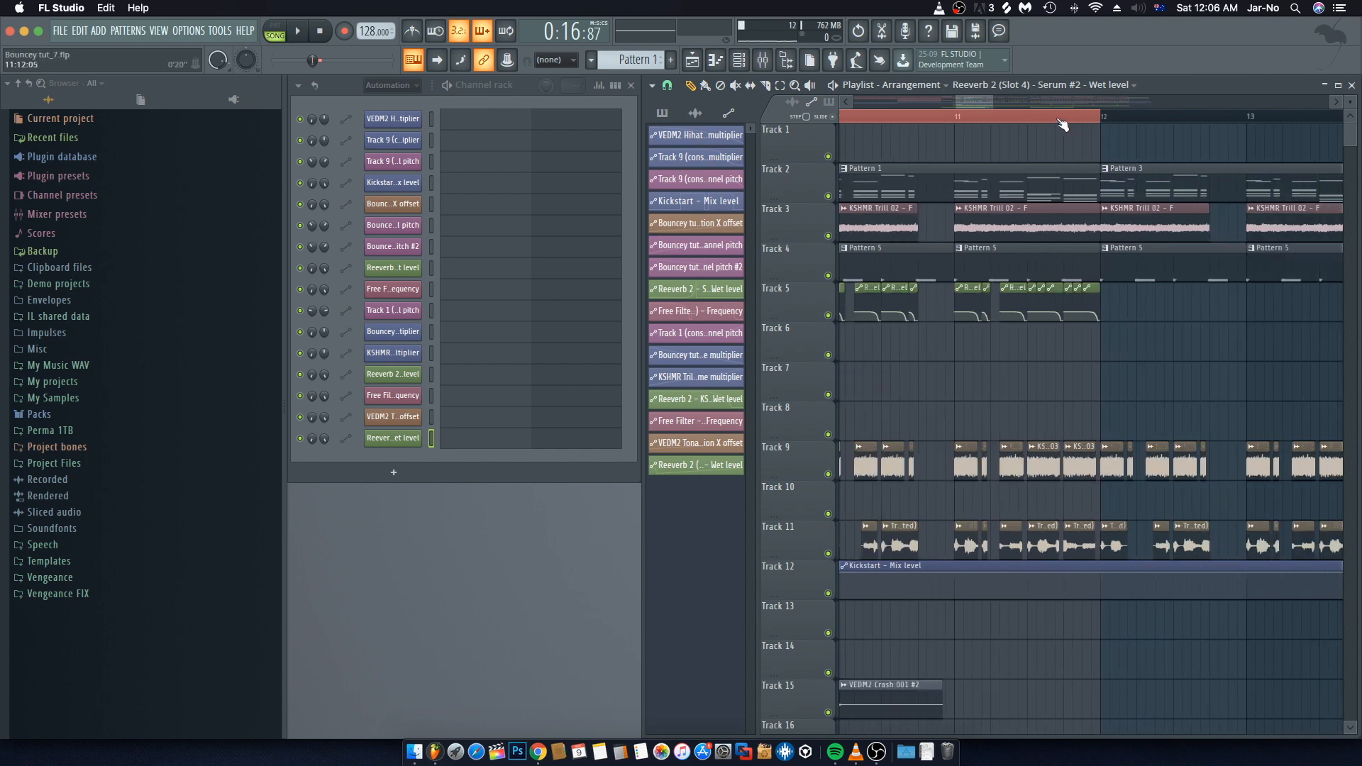
Step: Play back the arrangement around bars 10 to 12 to hear the reverb wet level automation
{"action": "left_click_drag", "start_coordinate": [987, 99], "coordinate": [984, 99]}
{"action": "key", "text": "space"}
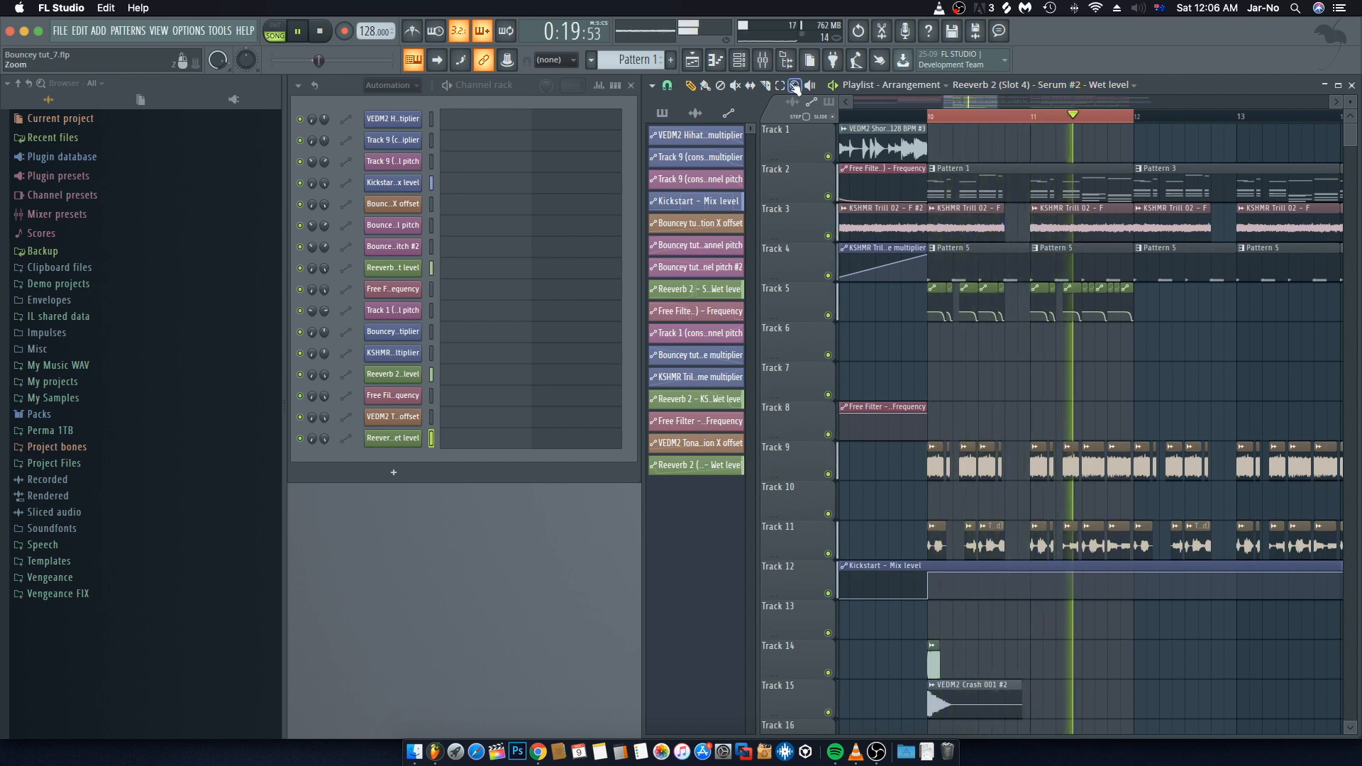
{"action": "key", "text": "F9"}
{"action": "key", "text": "space"}
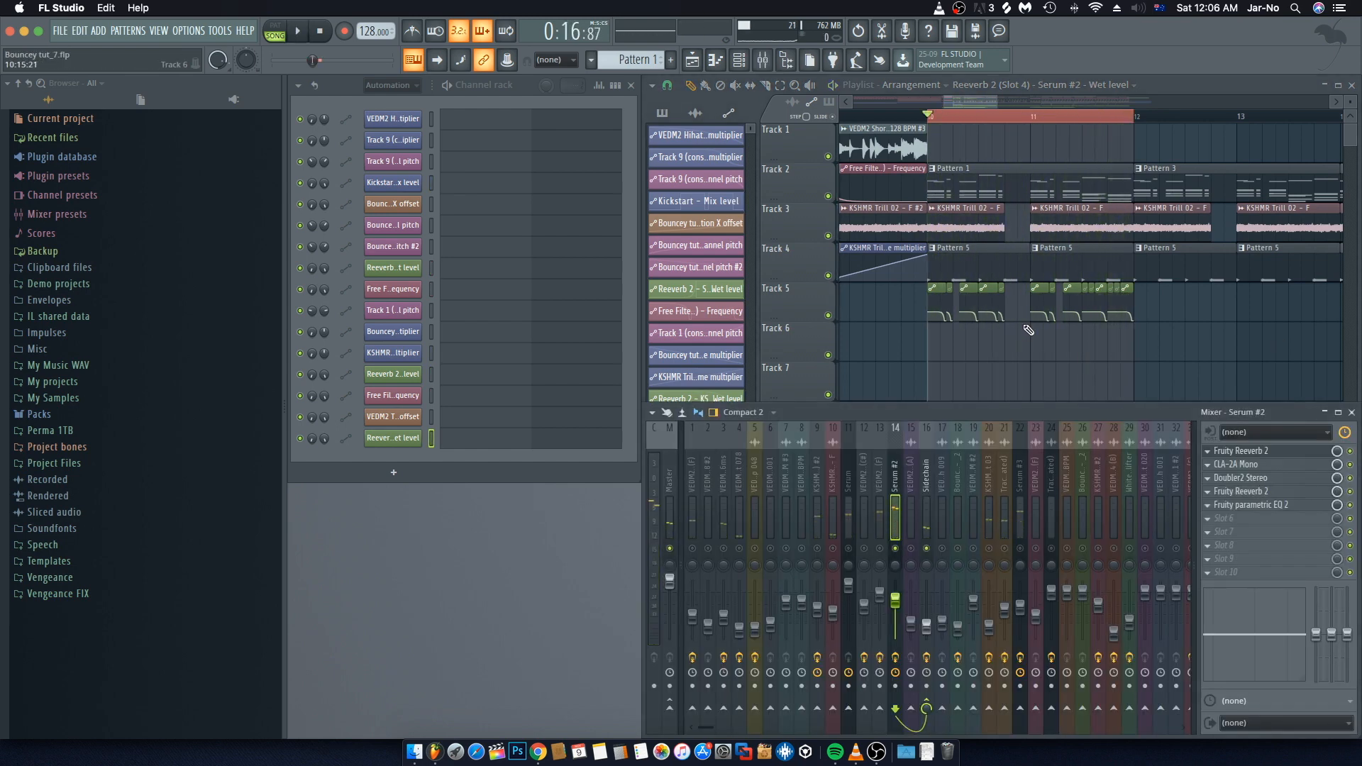
{"action": "key", "text": "F9"}
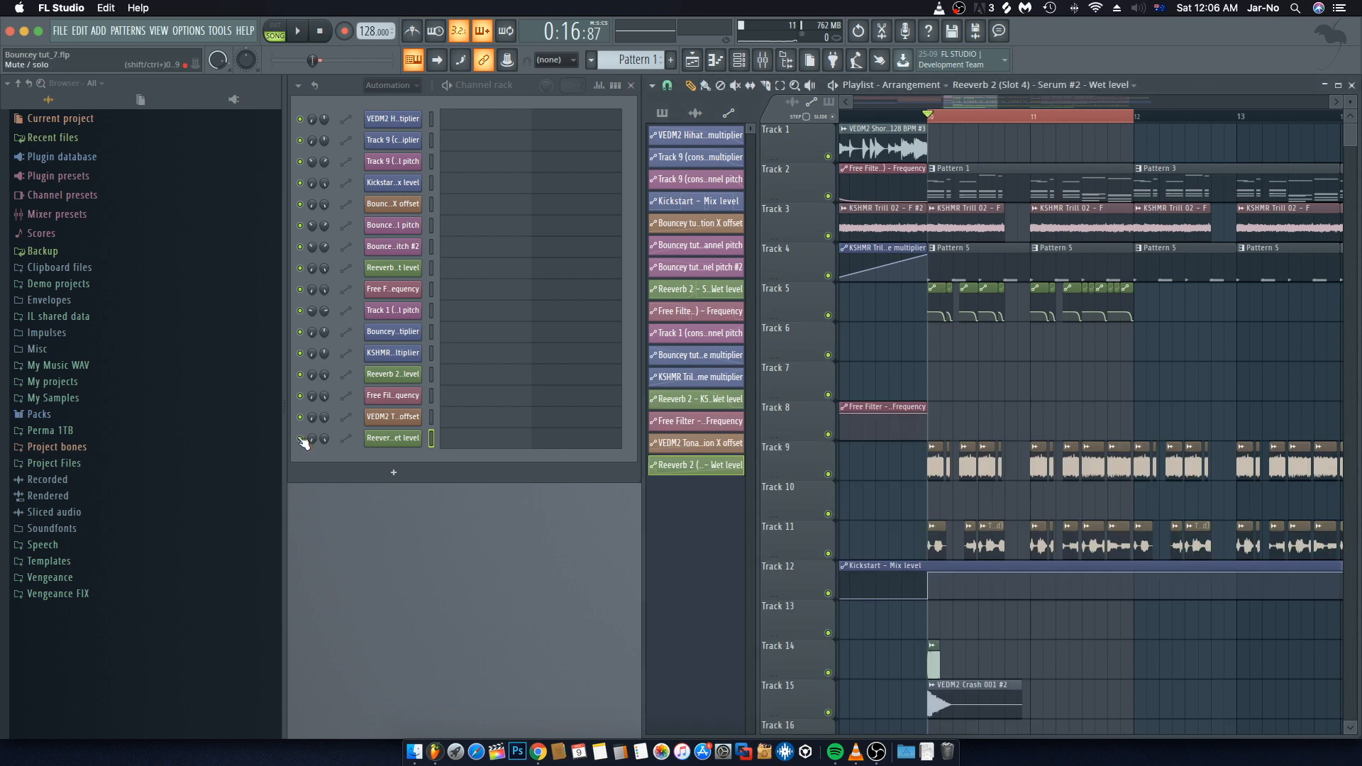
{"action": "left_click", "coordinate": [305, 443]}
{"action": "key", "text": "space"}
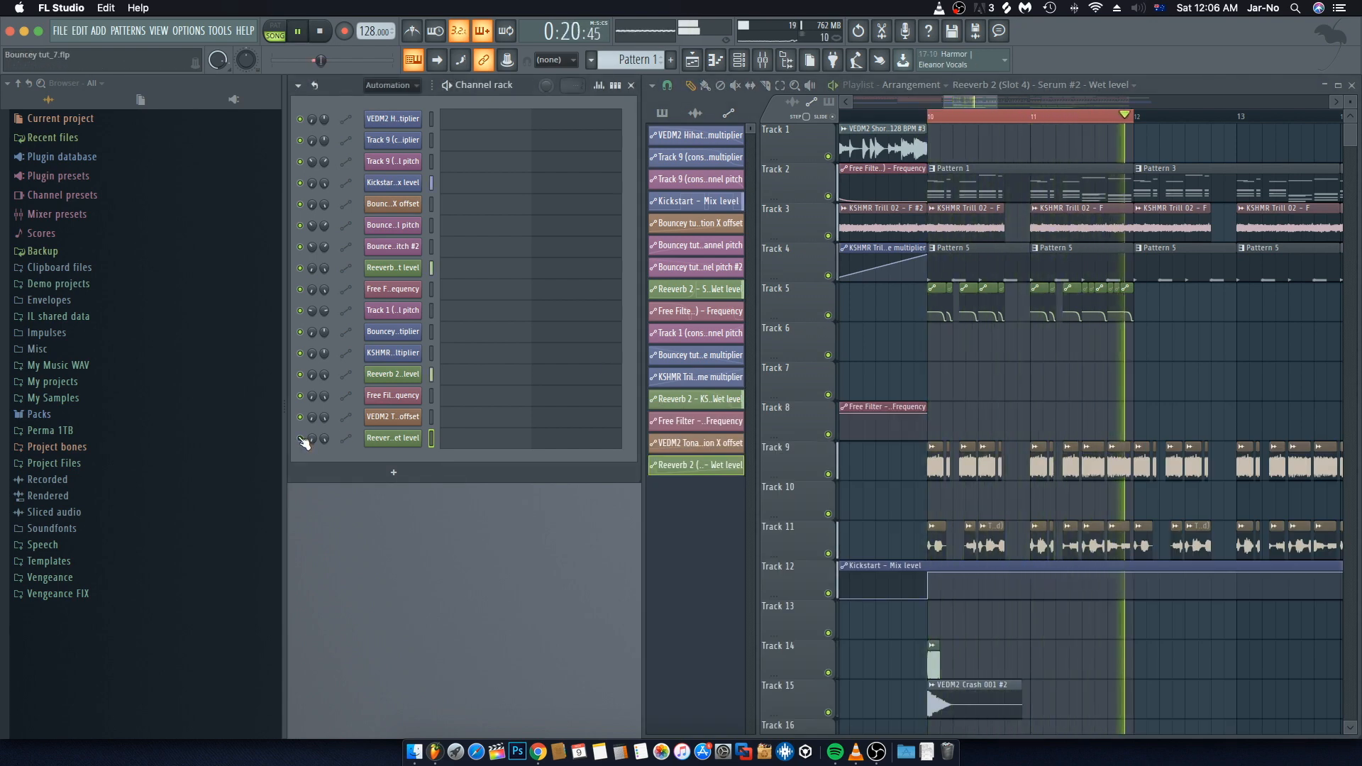
{"action": "key", "text": "space"}
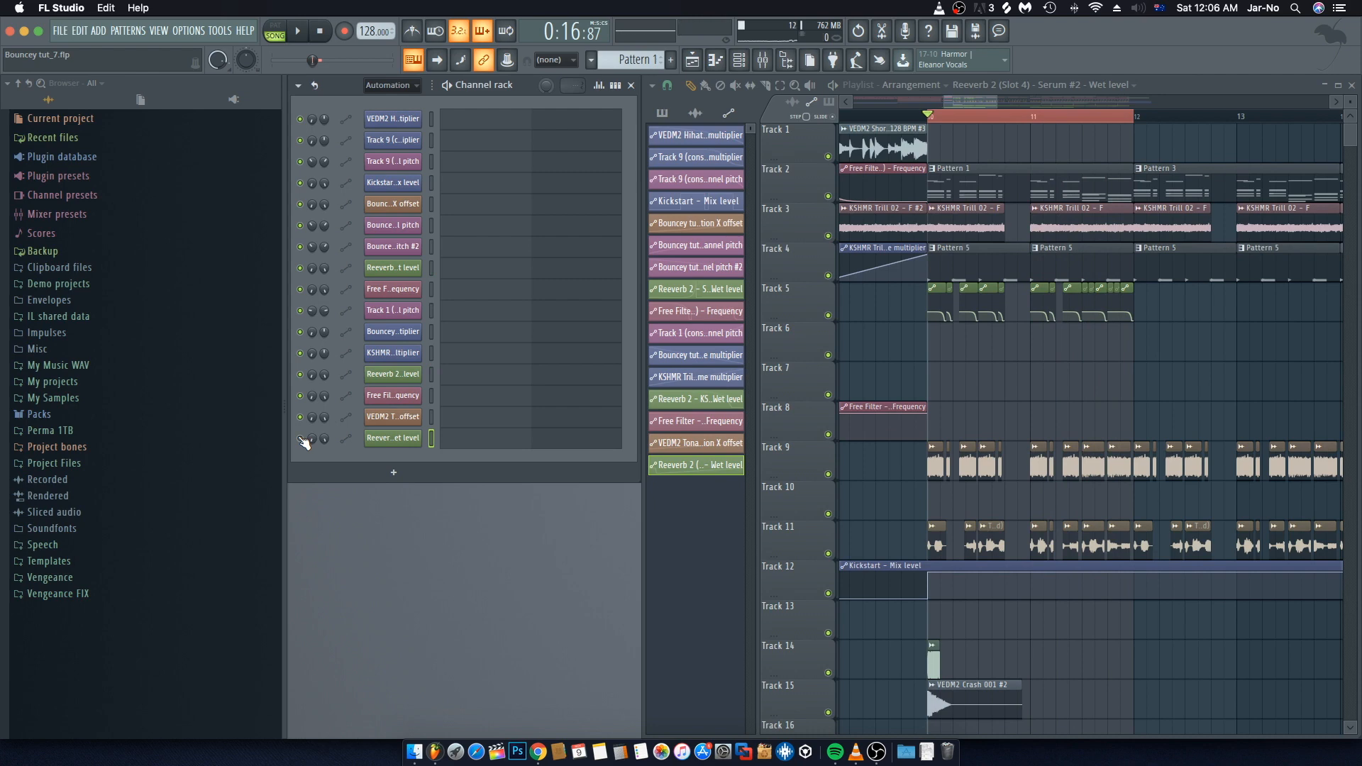
{"action": "key", "text": "space"}
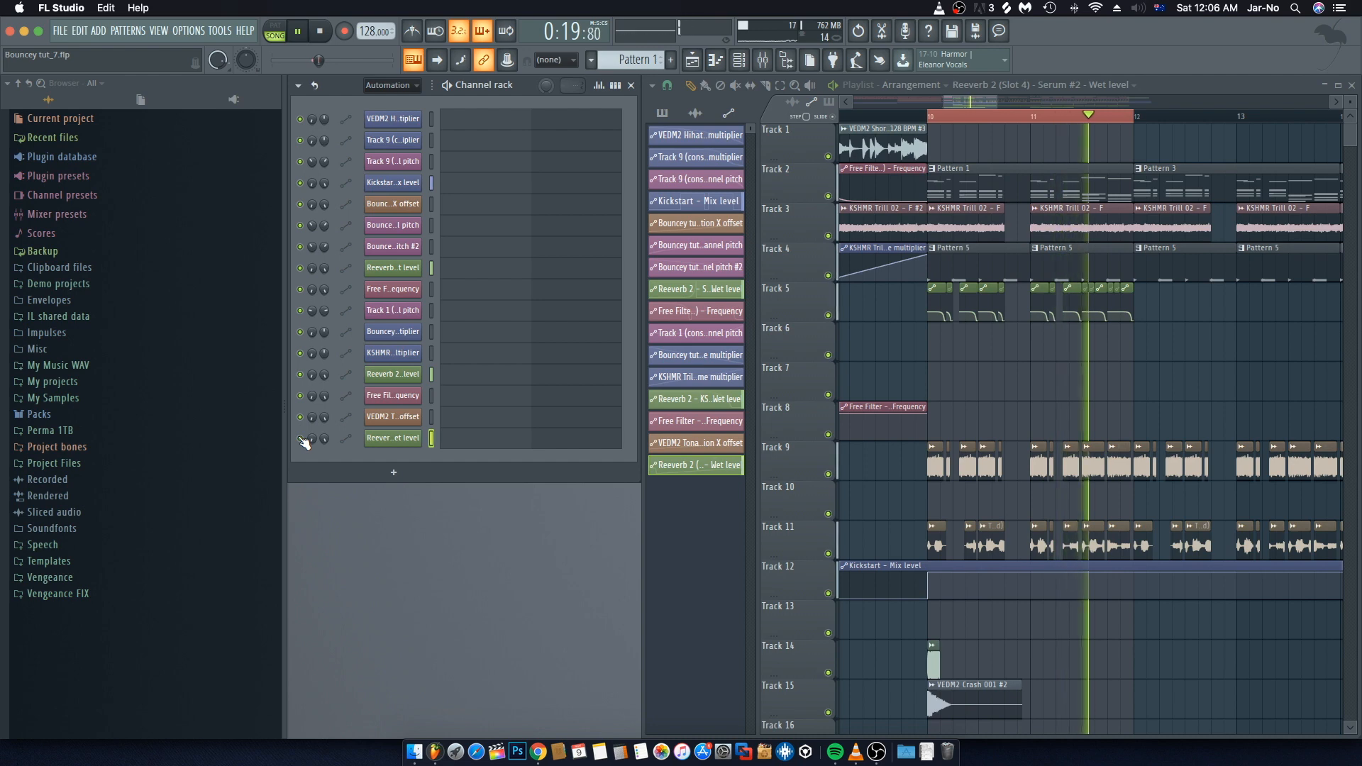
{"action": "key", "text": "space"}
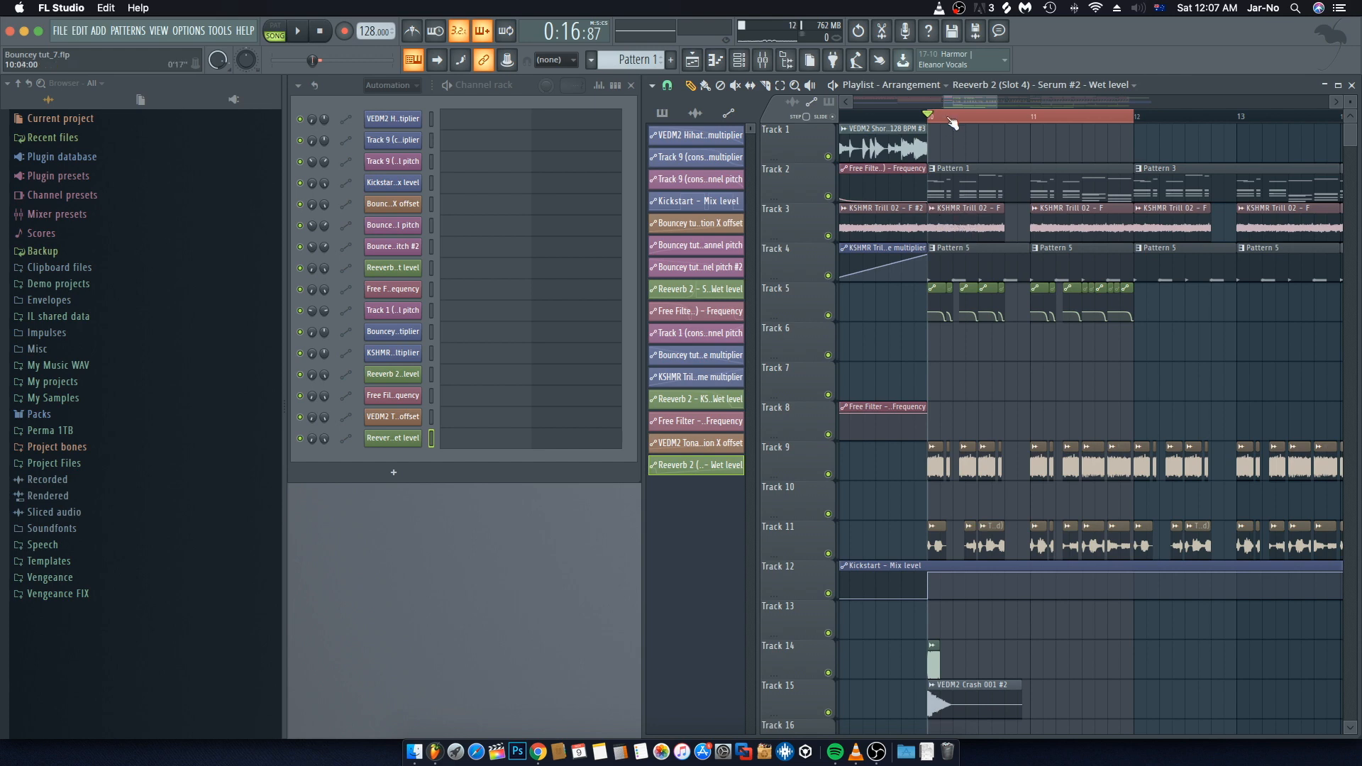
Step: Select the group of wet level automation clips on Track 5 and copy it onward twice, through about bar 15
{"action": "scroll", "coordinate": [951, 117], "scroll_direction": "down", "scroll_amount": 2}
{"action": "double_click", "coordinate": [923, 118]}
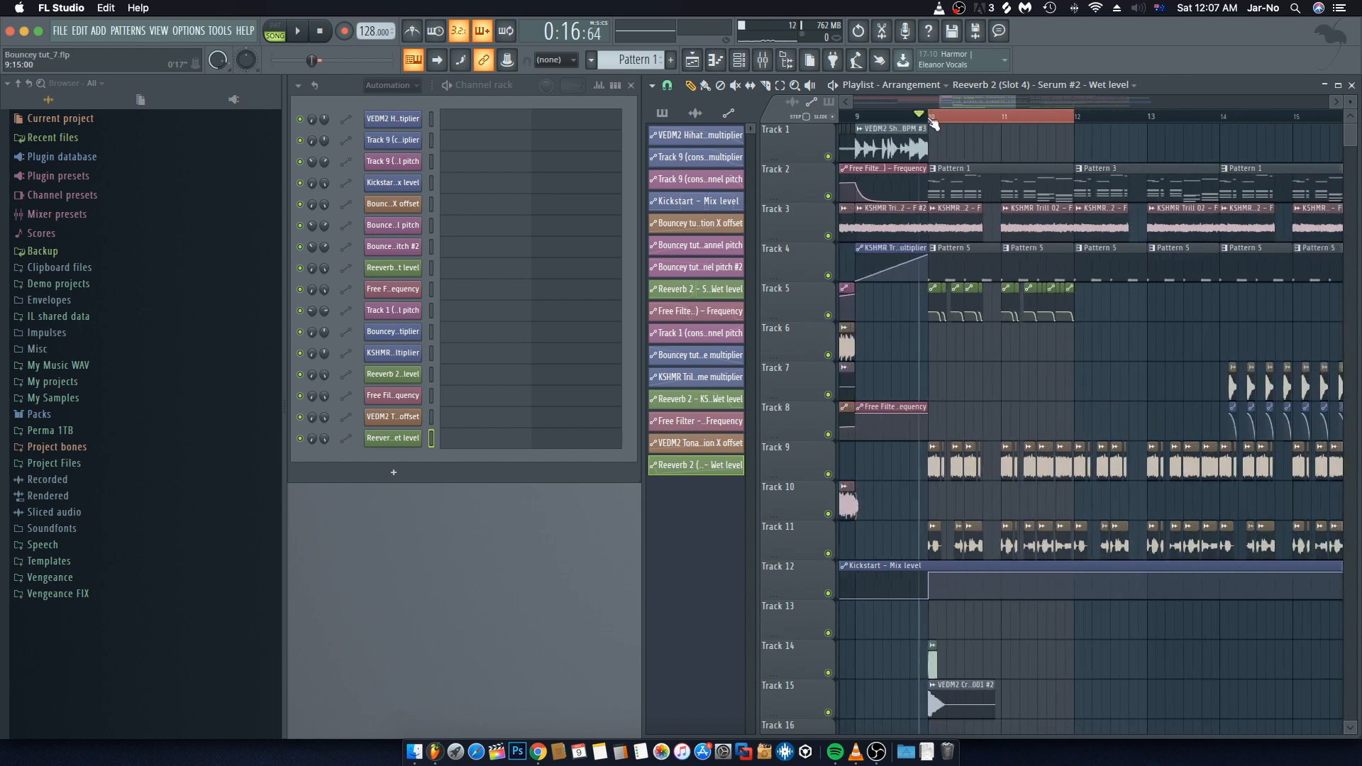
{"action": "left_click_drag", "start_coordinate": [1119, 282], "coordinate": [891, 323]}
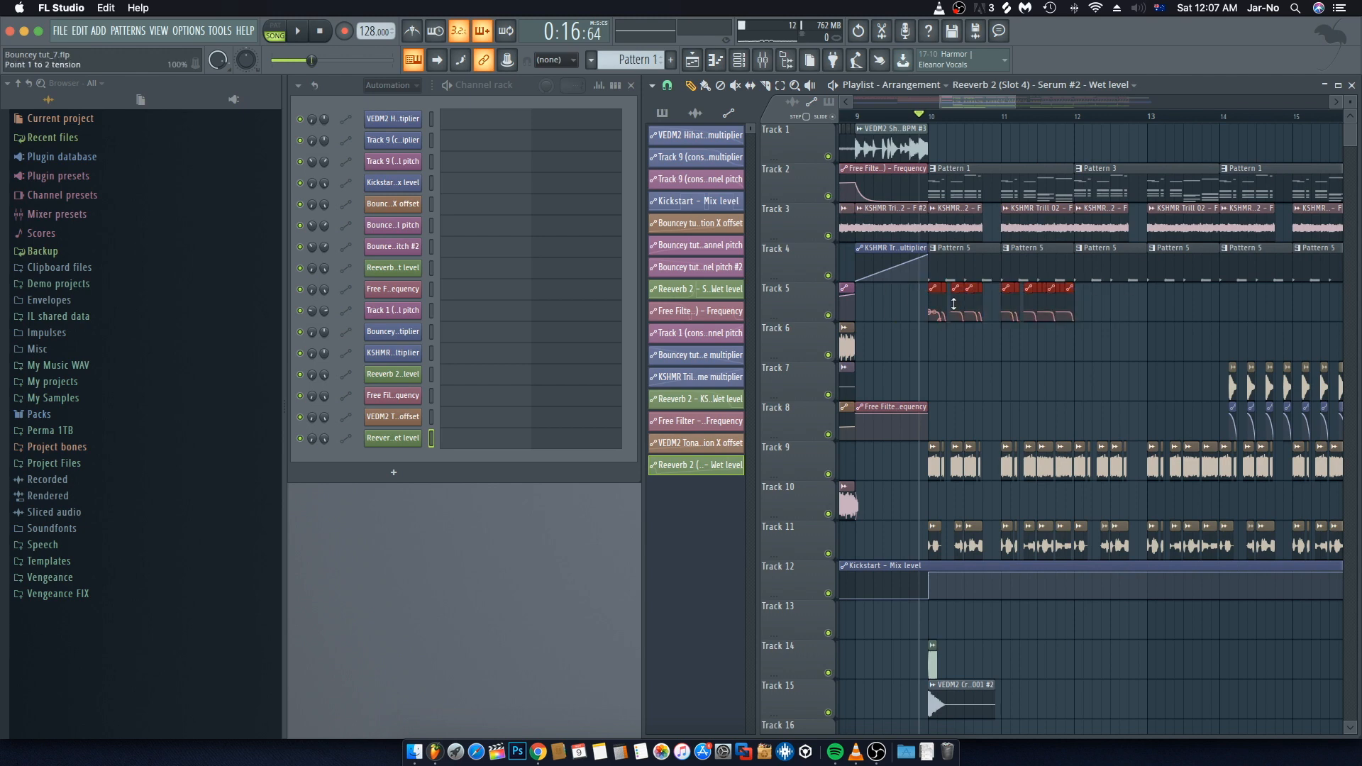
{"action": "left_click_drag", "start_coordinate": [974, 289], "coordinate": [1120, 296]}
{"action": "left_click_drag", "start_coordinate": [1250, 321], "coordinate": [926, 279]}
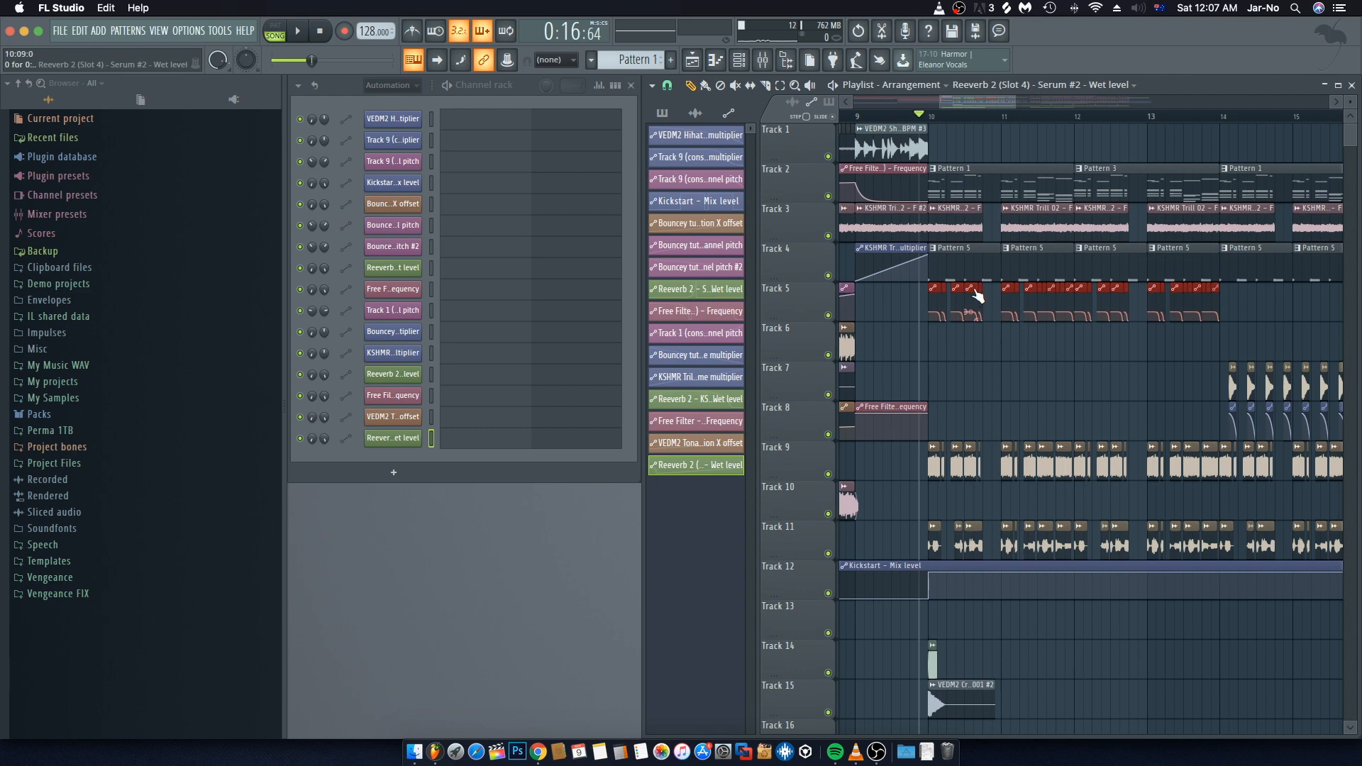
{"action": "left_click_drag", "start_coordinate": [974, 288], "coordinate": [1268, 295]}
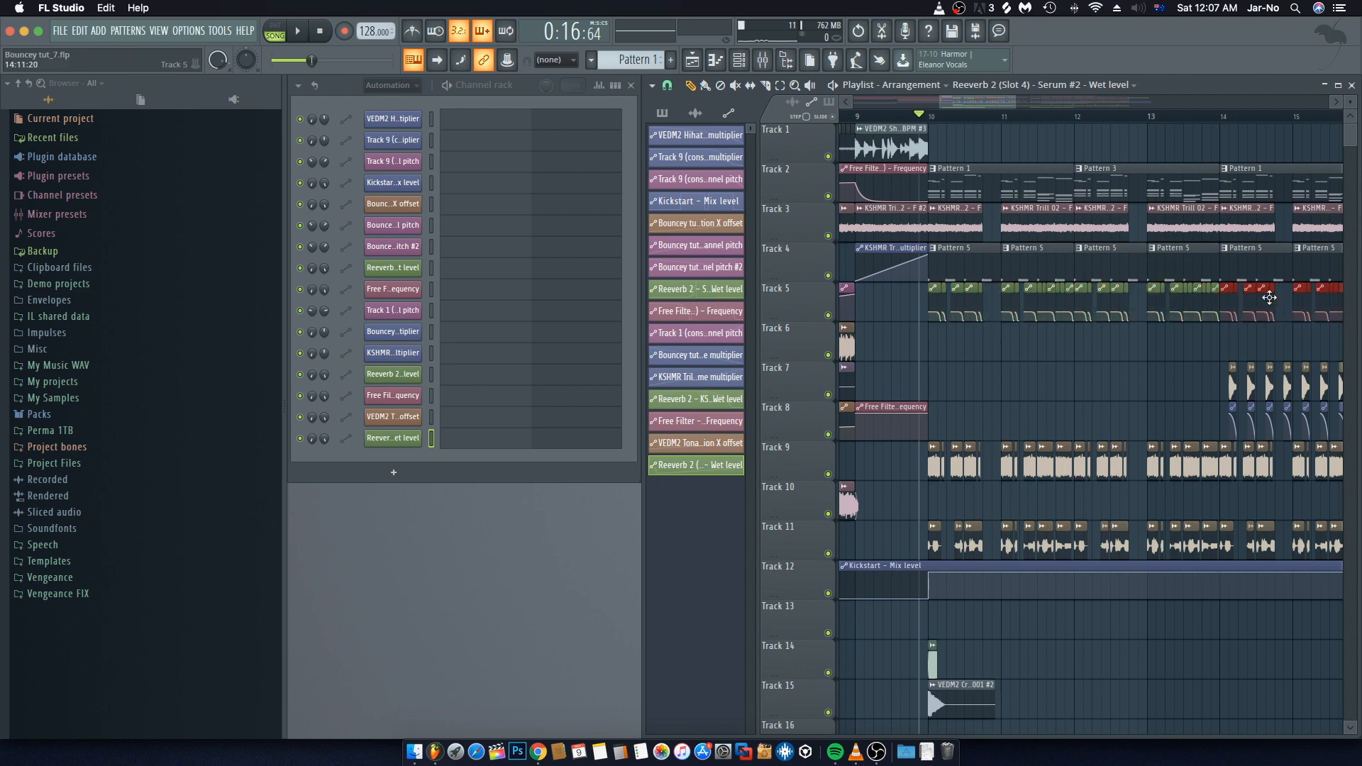
Step: Move the KSHMR Trill 02 - F #2 audio clip at bar 17 from Track 5 down to Track 6
{"action": "scroll", "coordinate": [1196, 341], "scroll_direction": "right", "scroll_amount": 2}
{"action": "scroll", "coordinate": [1197, 341], "scroll_direction": "right", "scroll_amount": 4}
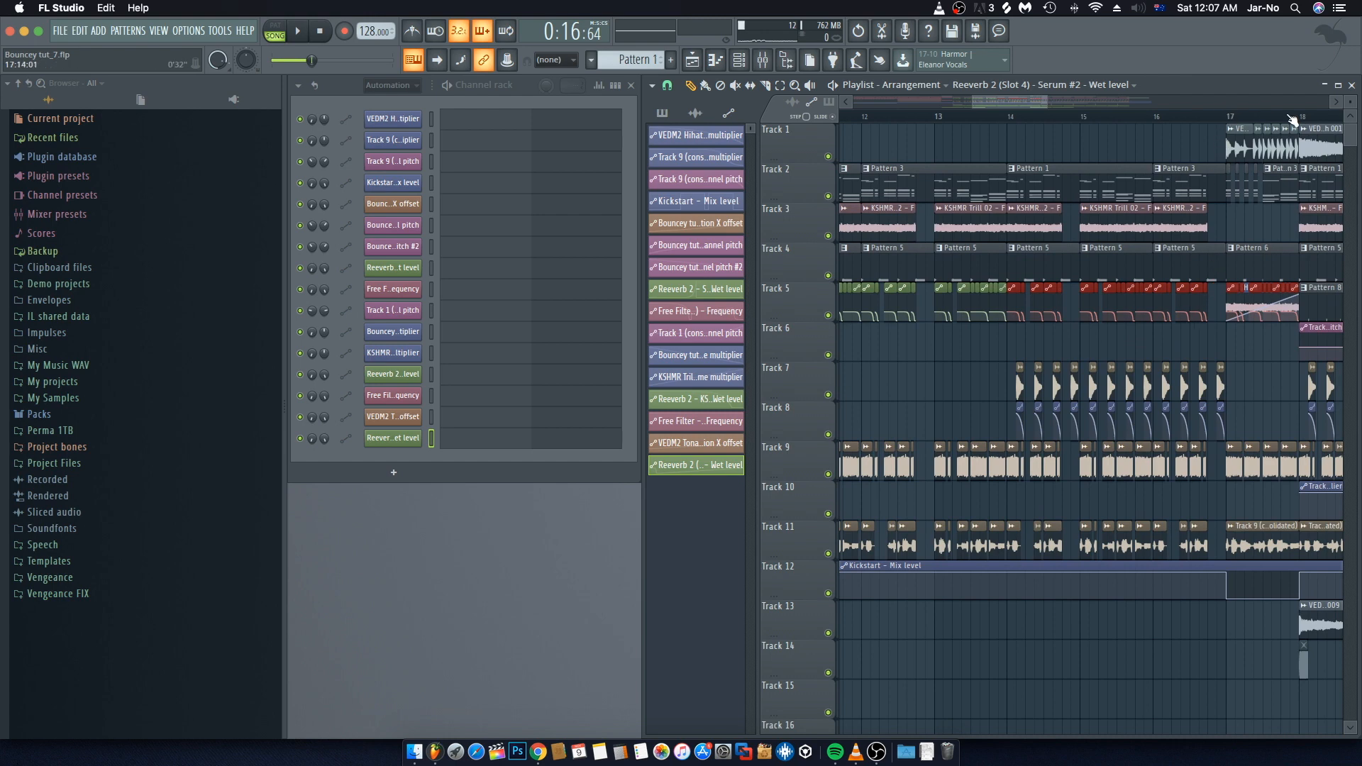
{"action": "scroll", "coordinate": [1291, 118], "scroll_direction": "up", "scroll_amount": 3}
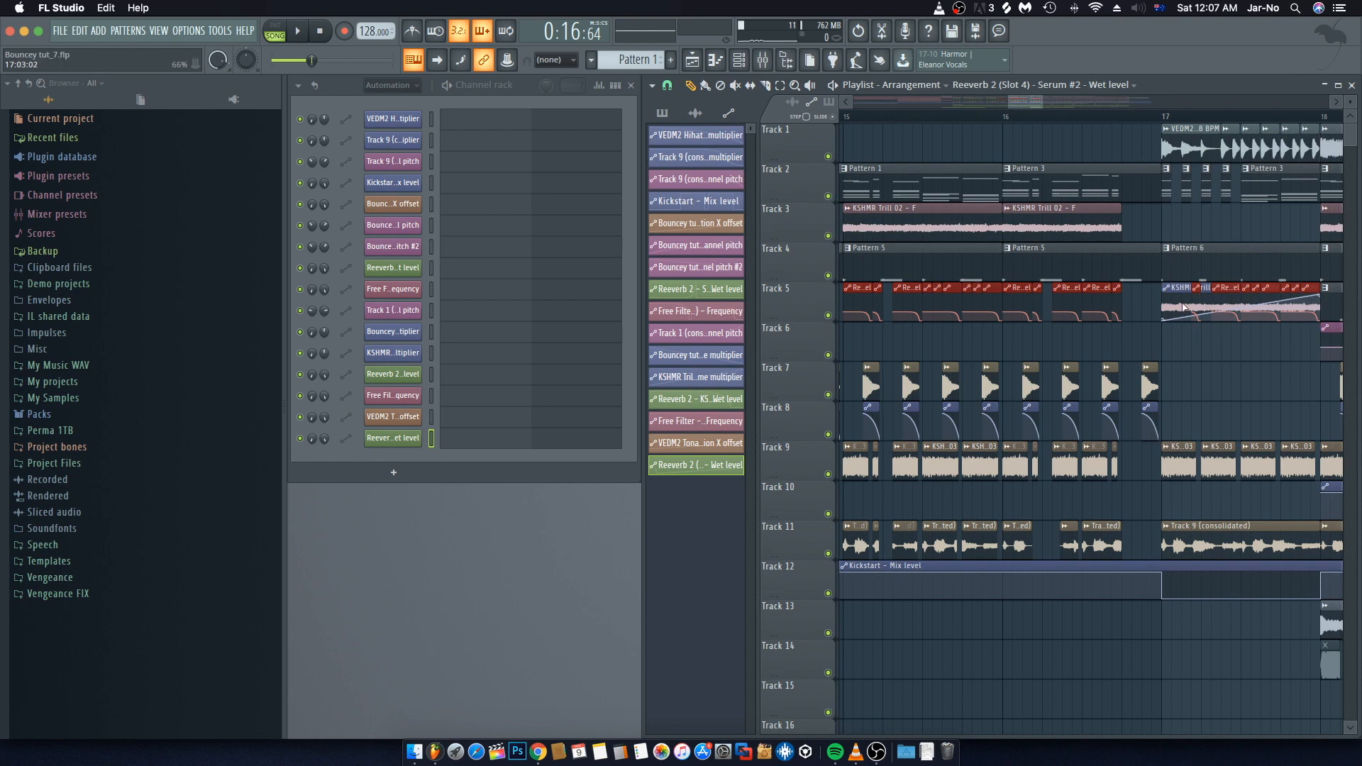
{"action": "left_click_drag", "start_coordinate": [1180, 290], "coordinate": [1180, 350]}
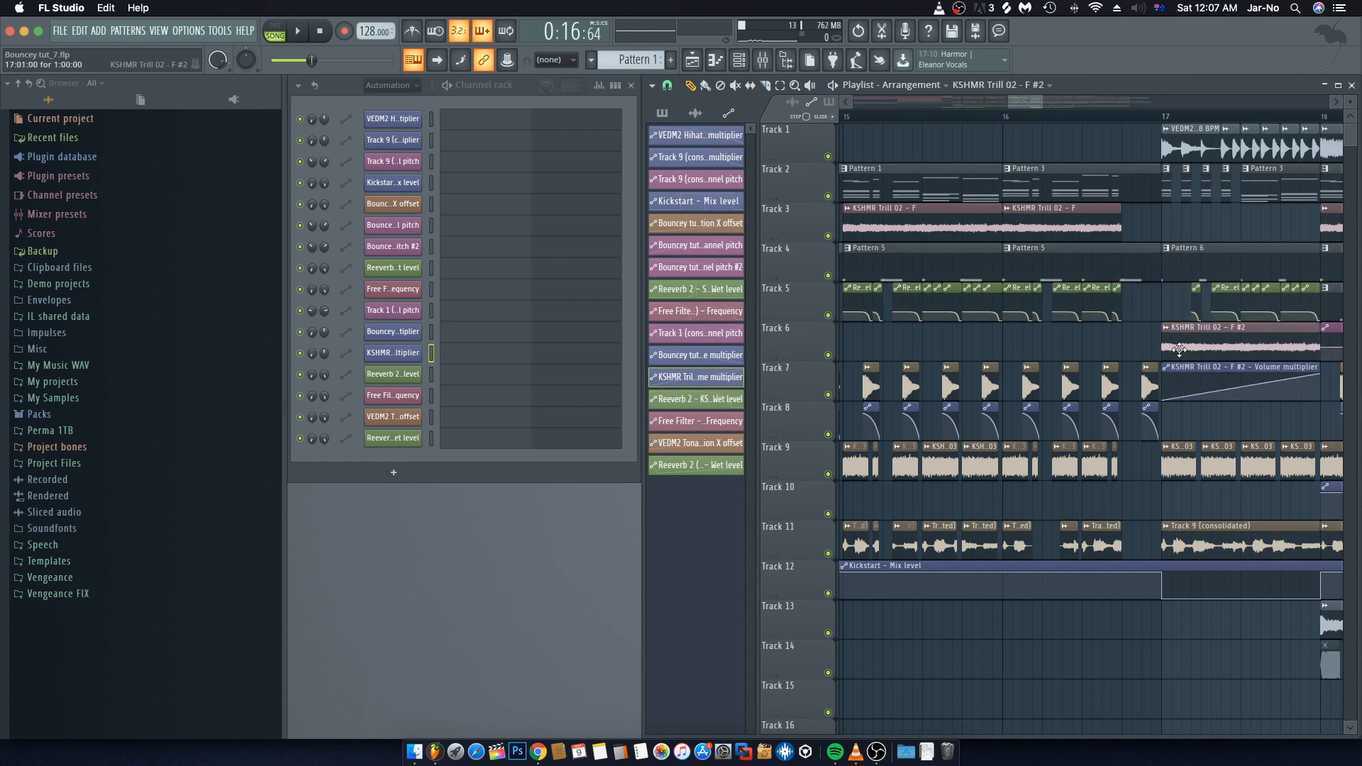
Step: Delete two wet level clips on Track 5 near bar 17 and copy a wet level clip into the gap
{"action": "right_click", "coordinate": [1200, 307]}
{"action": "right_click", "coordinate": [1221, 308]}
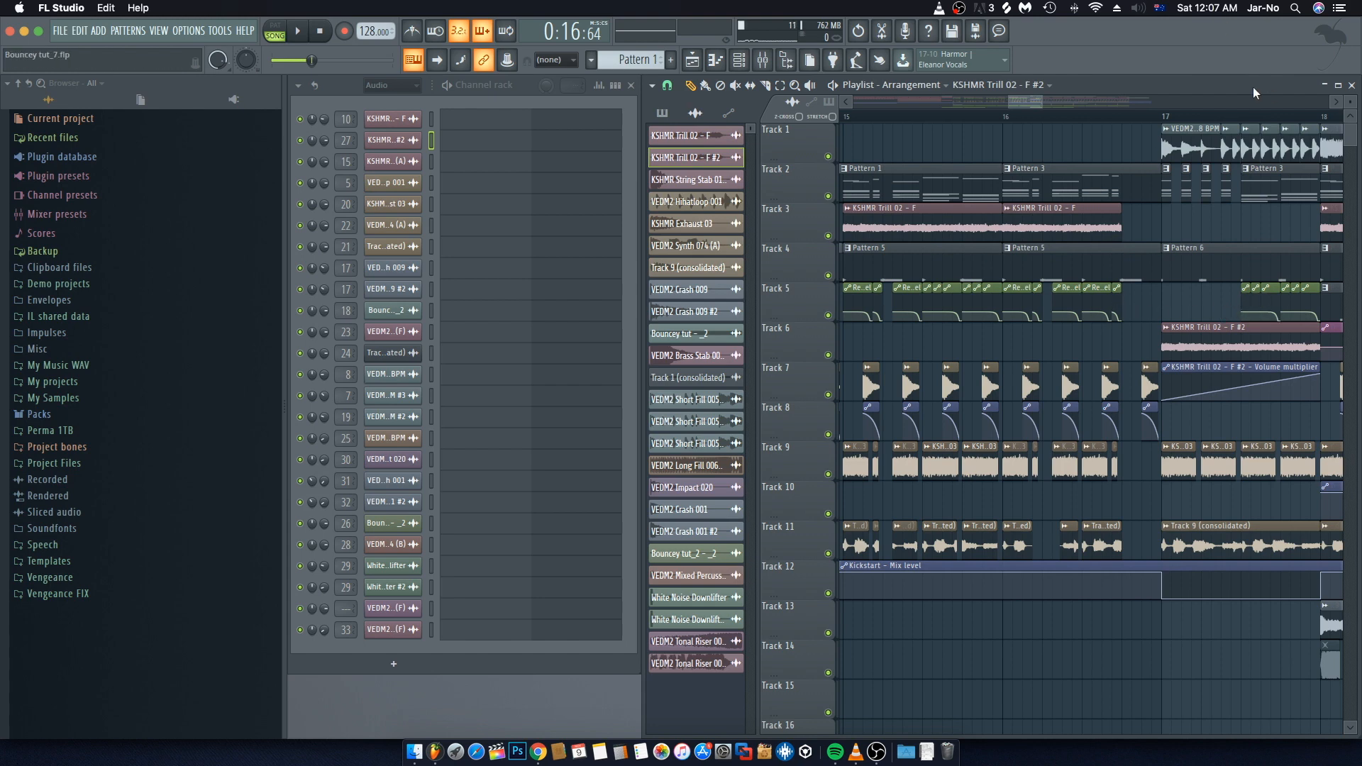
{"action": "scroll", "coordinate": [1227, 116], "scroll_direction": "up", "scroll_amount": 3}
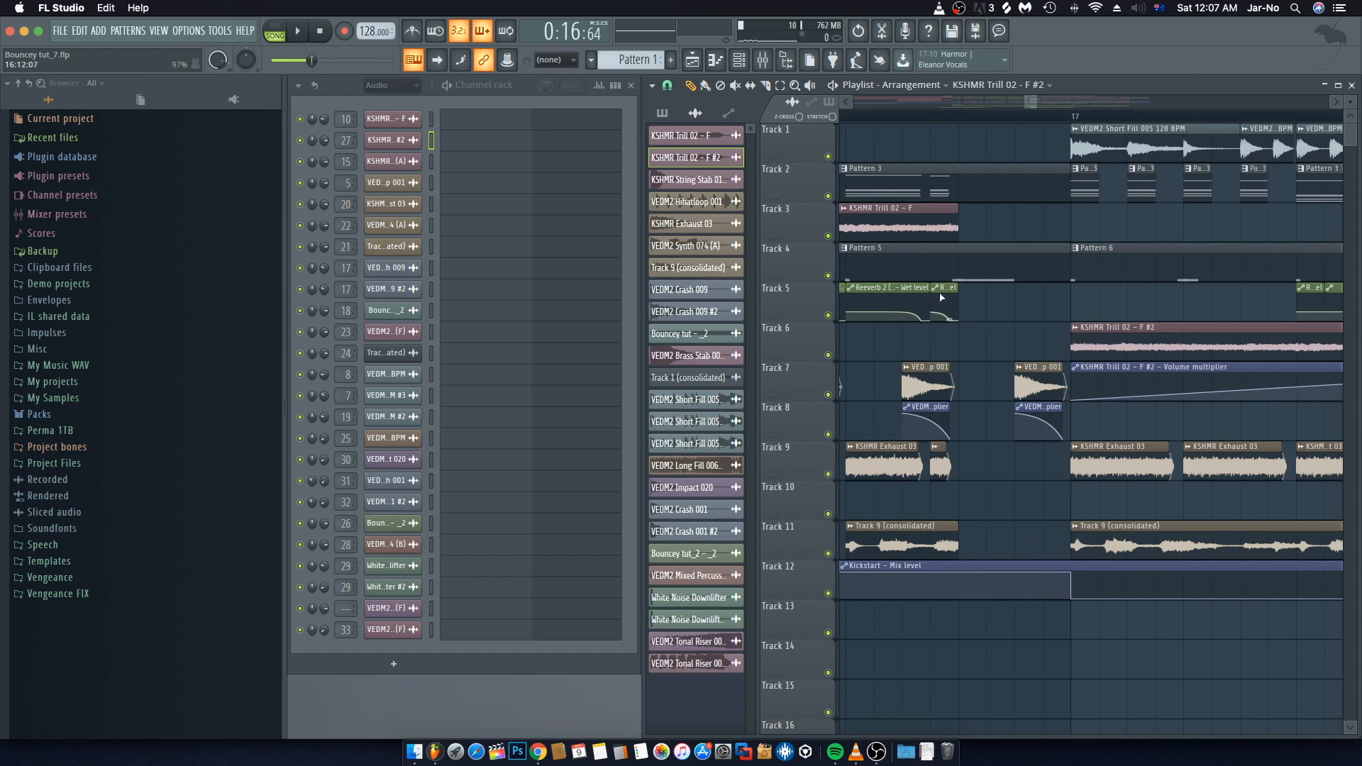
{"action": "left_click_drag", "start_coordinate": [946, 289], "coordinate": [1256, 290]}
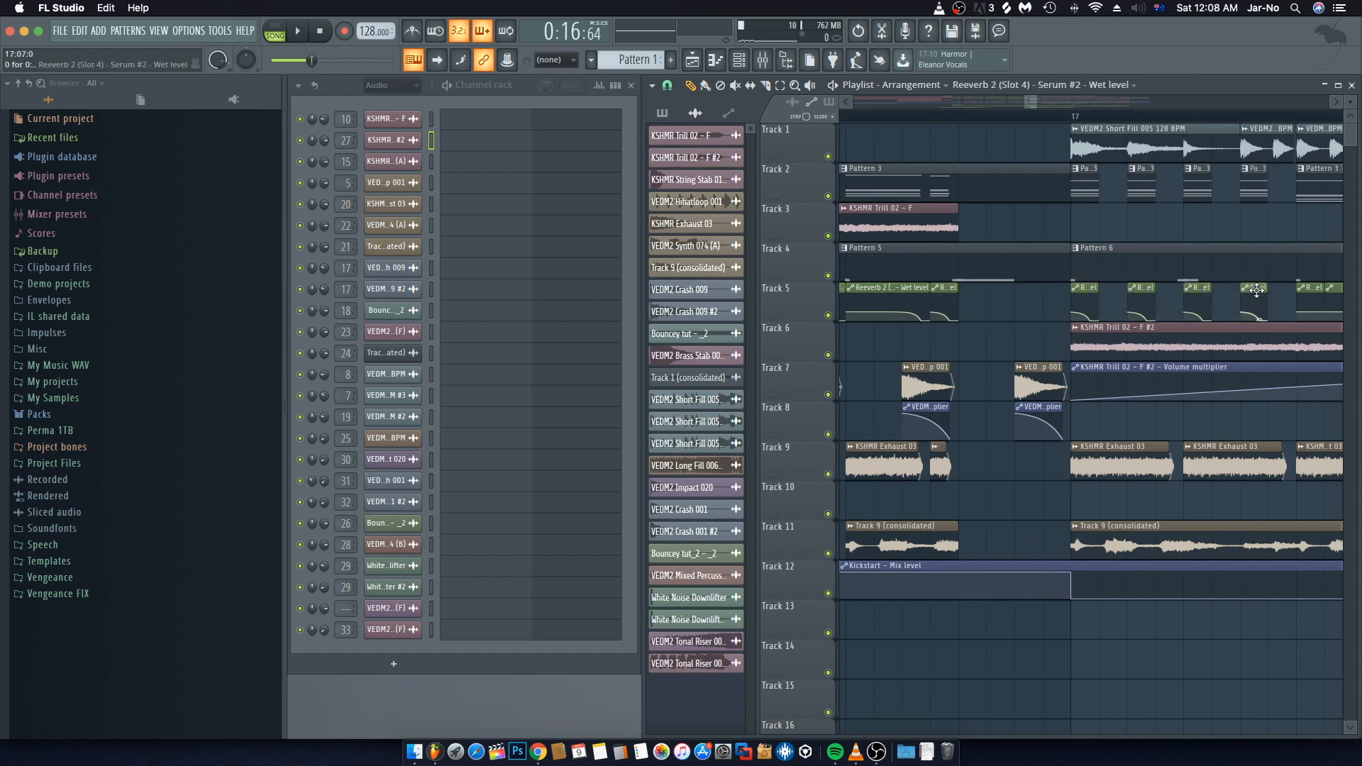
Step: Reposition the KSHMR Trill 02 - F #2 volume multiplier clip onto Track 6 with its audio at bar 17
{"action": "scroll", "coordinate": [1135, 341], "scroll_direction": "right", "scroll_amount": 3}
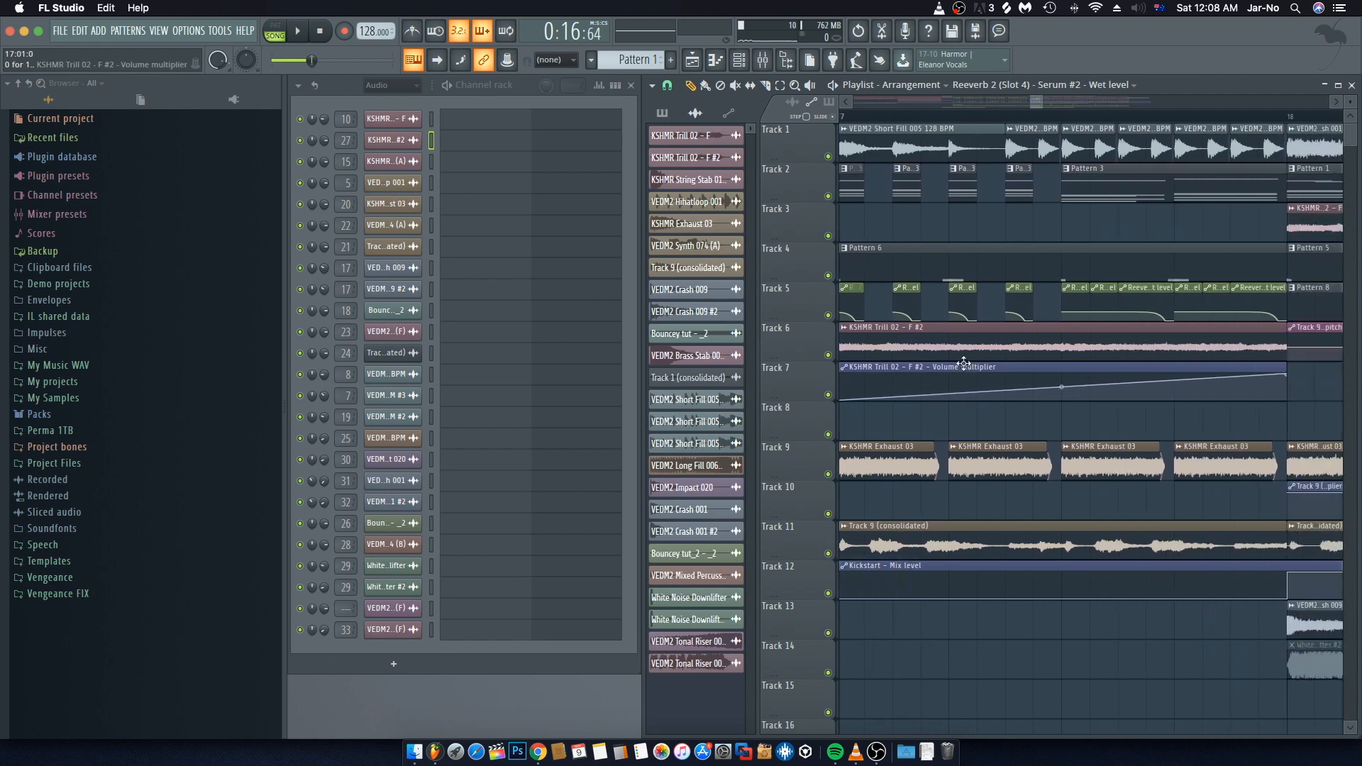
{"action": "left_click", "coordinate": [961, 368]}
{"action": "left_click_drag", "start_coordinate": [962, 329], "coordinate": [963, 328]}
{"action": "scroll", "coordinate": [1100, 356], "scroll_direction": "left", "scroll_amount": 1}
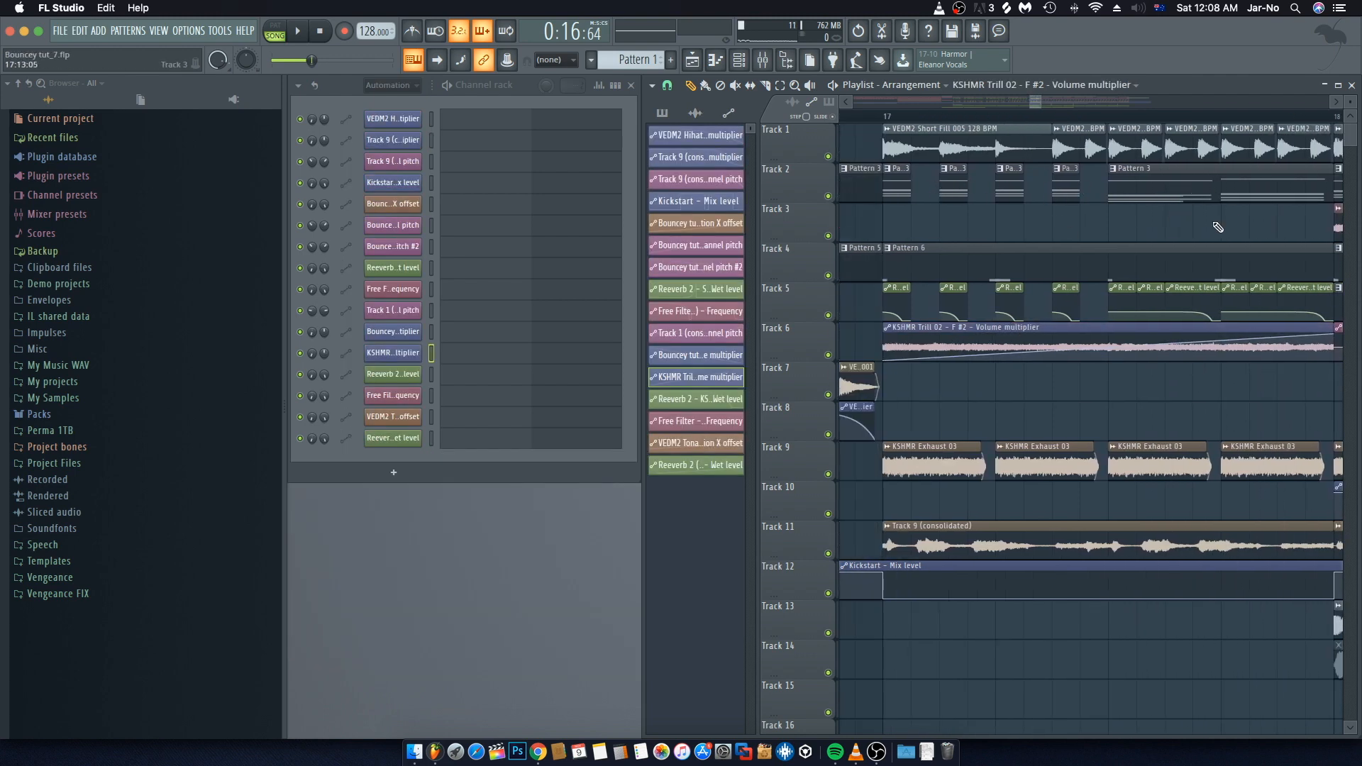
Step: Select the run of wet level automation clips on Track 5 and move them down to Track 17
{"action": "scroll", "coordinate": [1216, 124], "scroll_direction": "left", "scroll_amount": 1}
{"action": "scroll", "coordinate": [1217, 125], "scroll_direction": "down", "scroll_amount": 8}
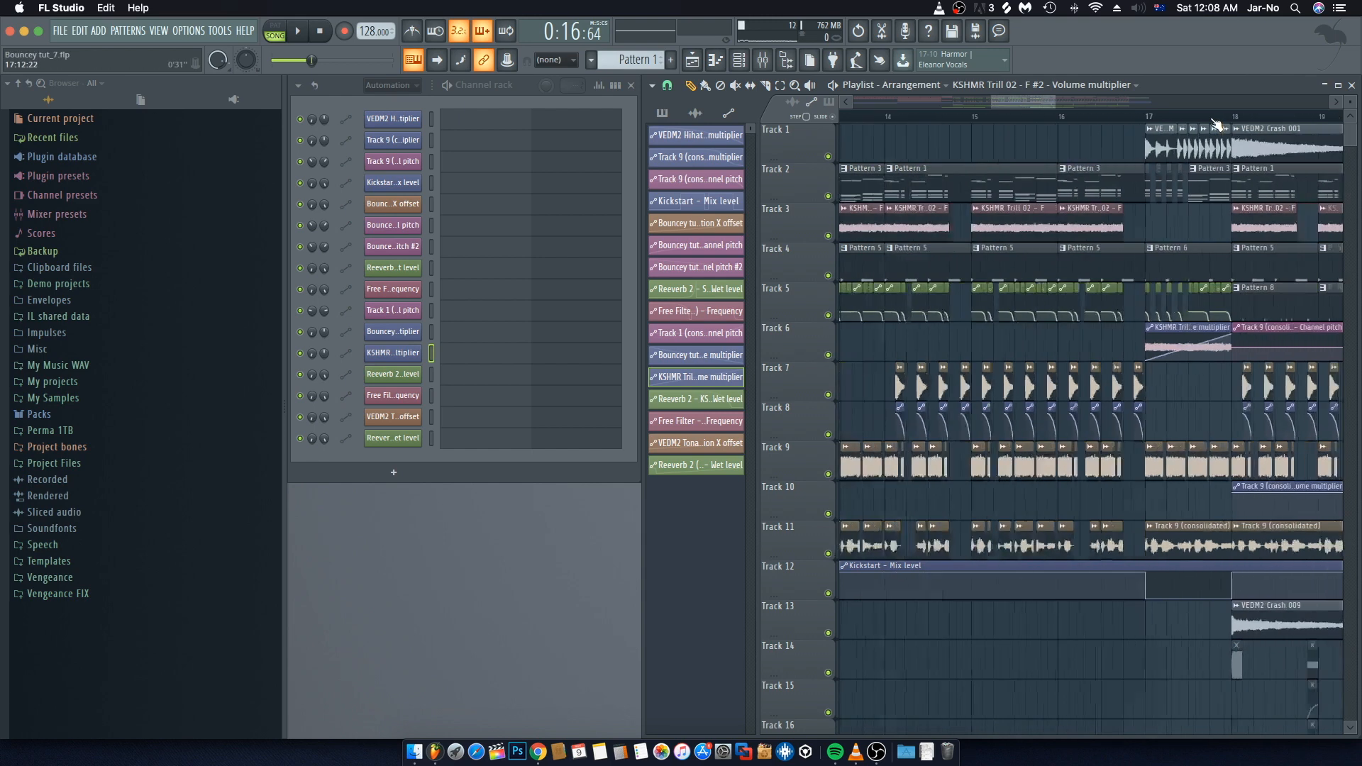
{"action": "scroll", "coordinate": [1240, 242], "scroll_direction": "down", "scroll_amount": 2}
{"action": "scroll", "coordinate": [1238, 242], "scroll_direction": "up", "scroll_amount": 1}
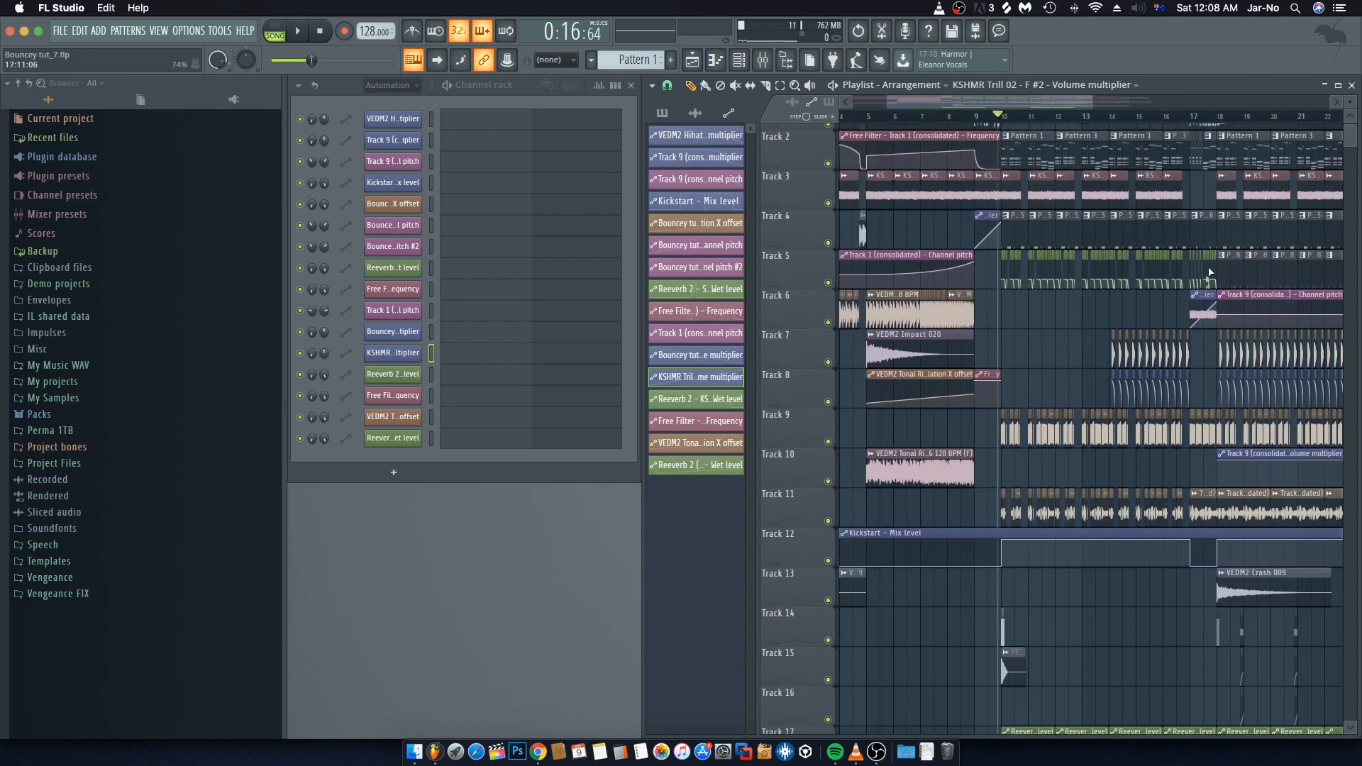
{"action": "left_click_drag", "start_coordinate": [1215, 265], "coordinate": [1003, 277]}
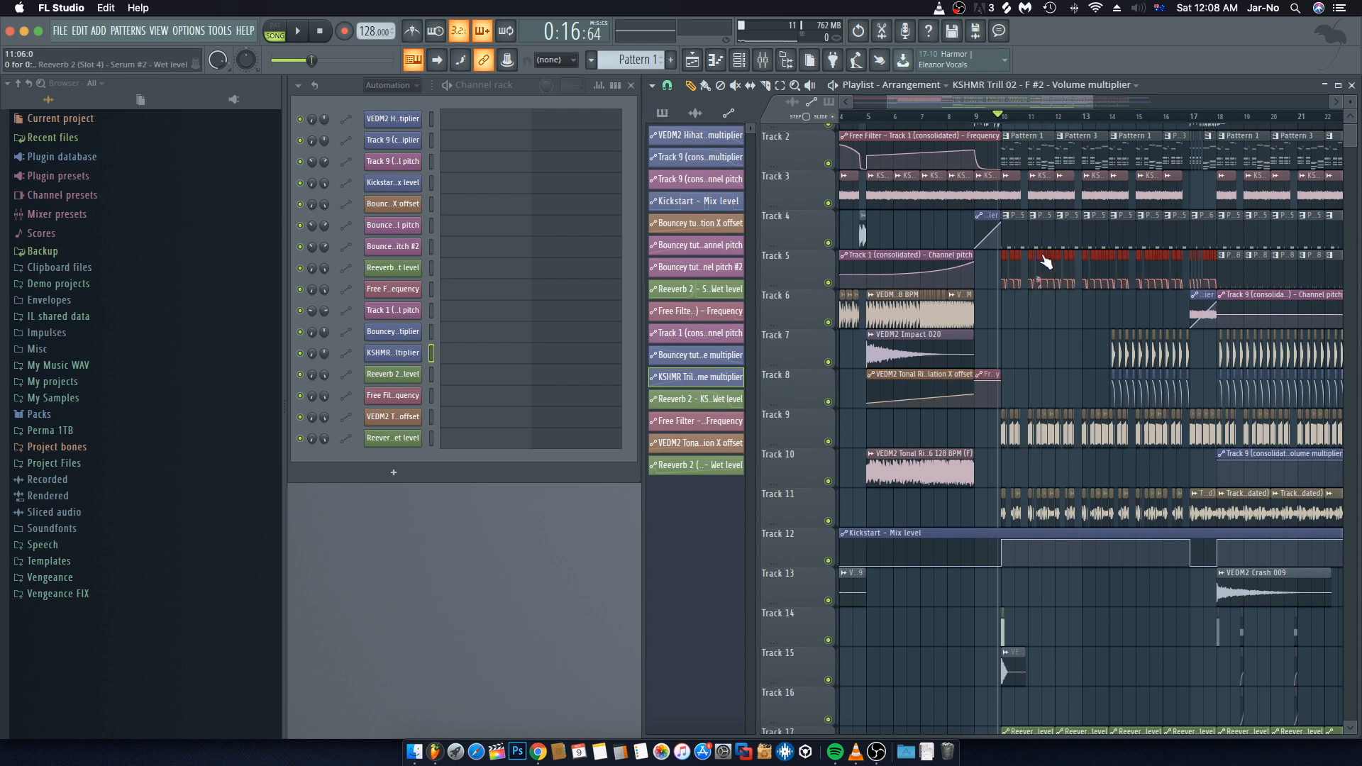
{"action": "mouse_move", "coordinate": [1044, 254]}
{"action": "left_mouse_down"}
{"action": "mouse_move", "coordinate": [1334, 476]}
{"action": "mouse_move", "coordinate": [1241, 710]}
{"action": "mouse_move", "coordinate": [1174, 612]}
{"action": "mouse_move", "coordinate": [1163, 708]}
{"action": "left_mouse_up"}
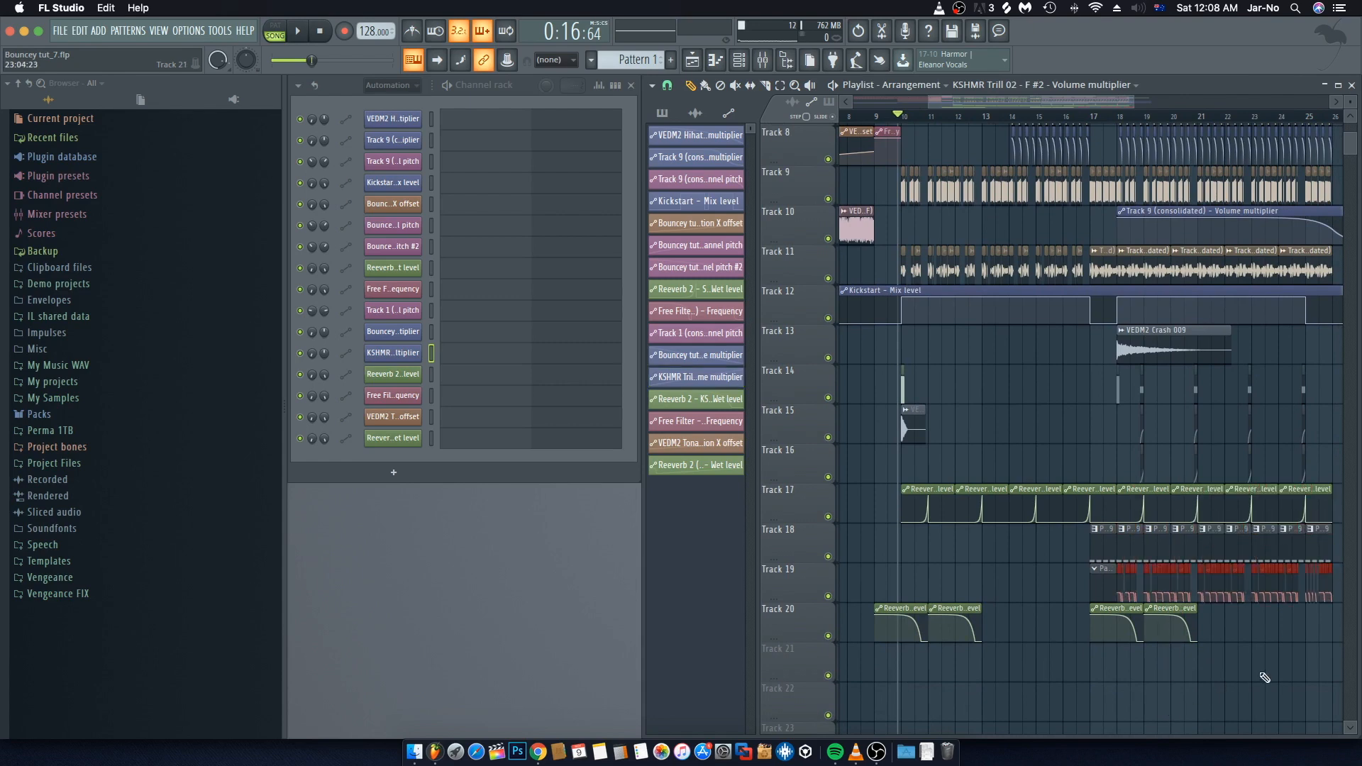
Step: Move the song position marker to the start of bar 18
{"action": "left_click", "coordinate": [1301, 645]}
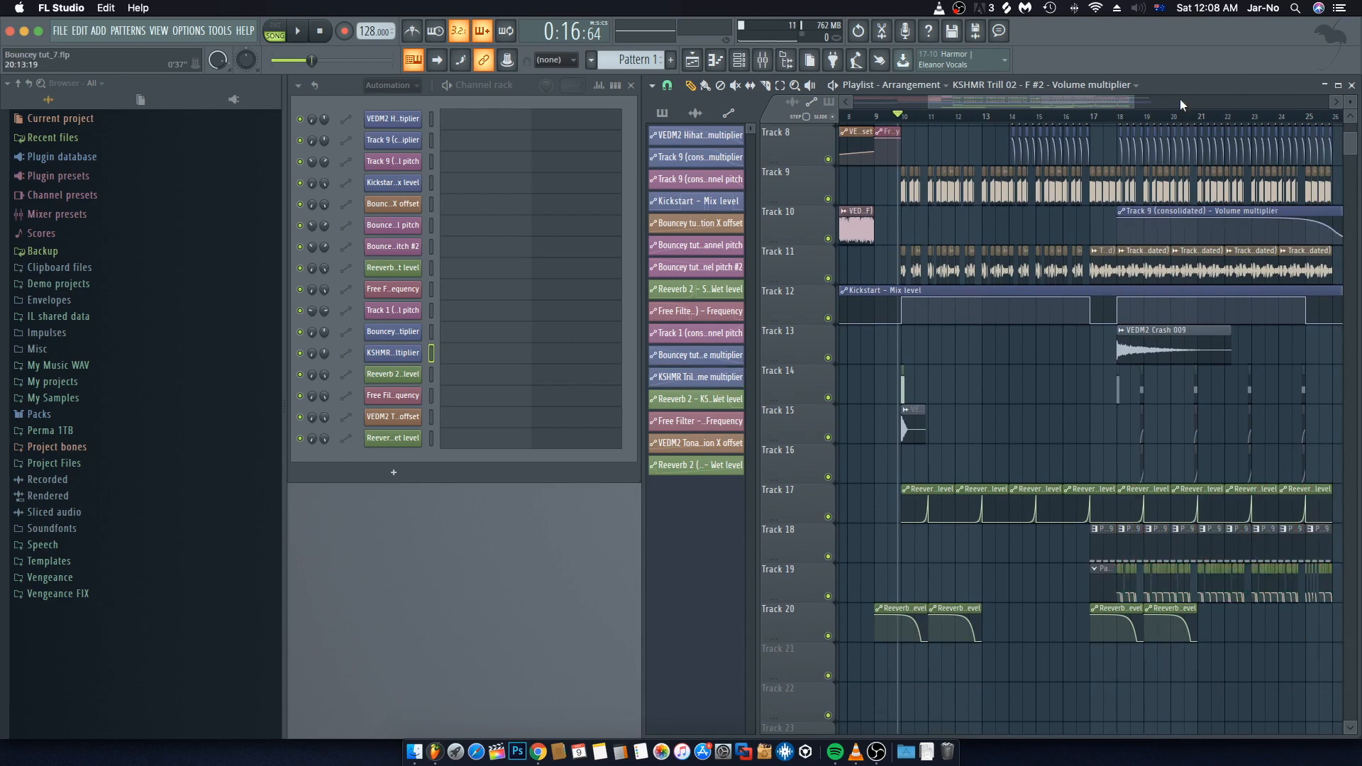
{"action": "scroll", "coordinate": [1177, 117], "scroll_direction": "up", "scroll_amount": 4}
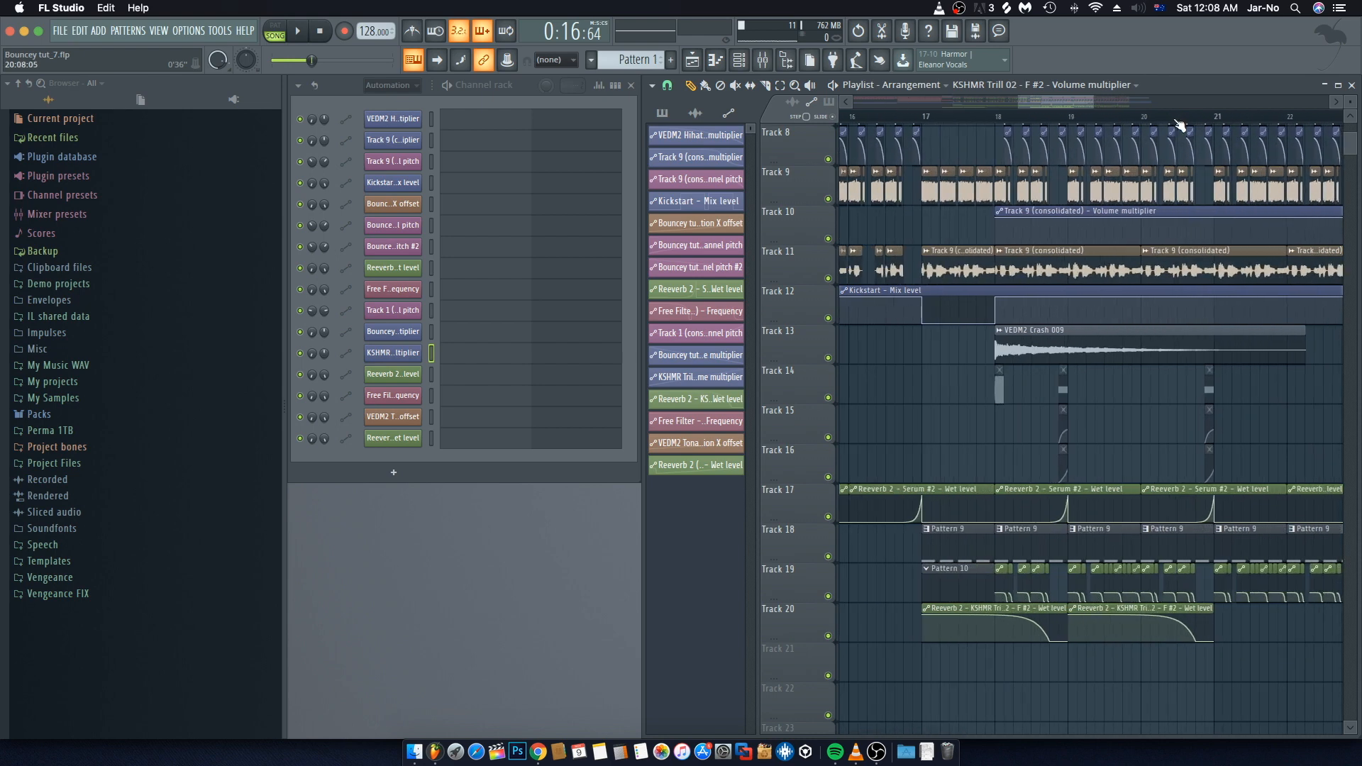
{"action": "left_click", "coordinate": [997, 117]}
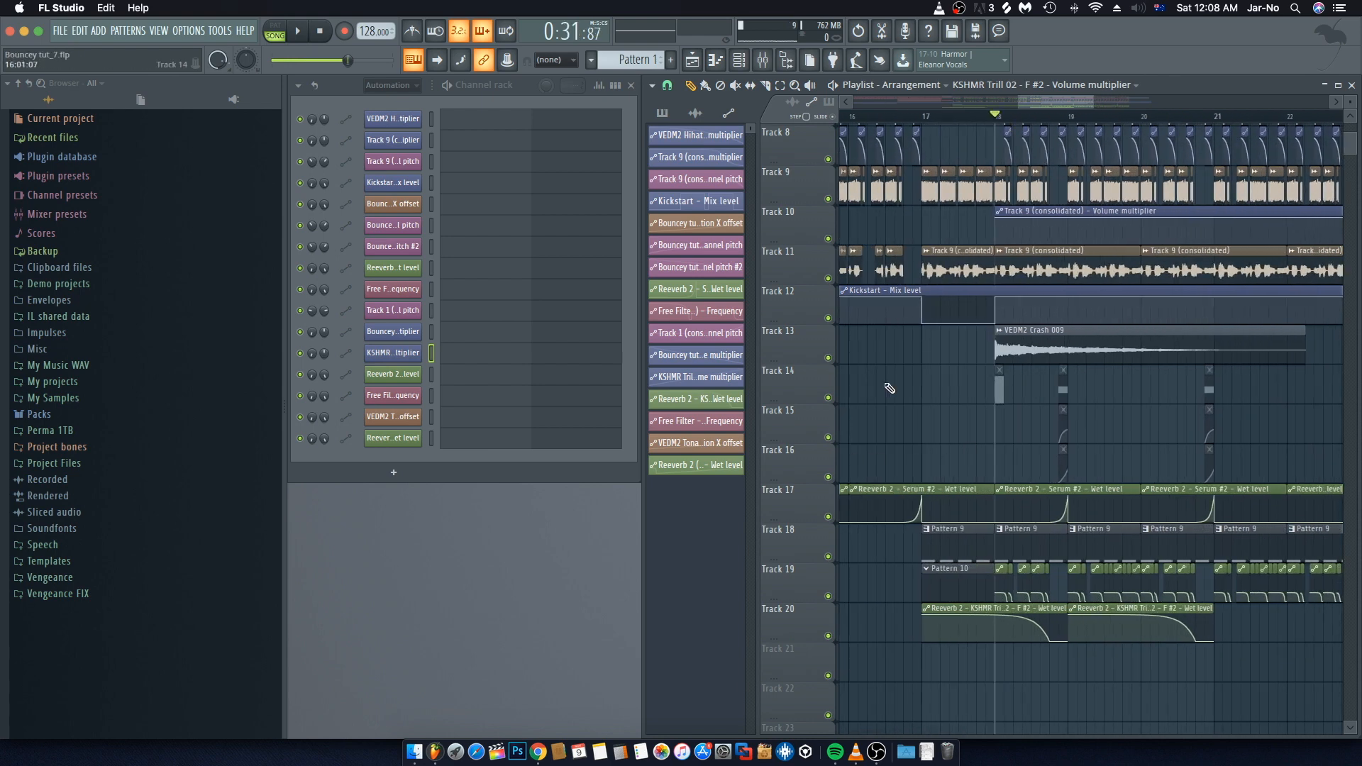
{"action": "left_click", "coordinate": [735, 85]}
{"action": "left_click", "coordinate": [1004, 395]}
{"action": "scroll", "coordinate": [1130, 418], "scroll_direction": "right", "scroll_amount": 3}
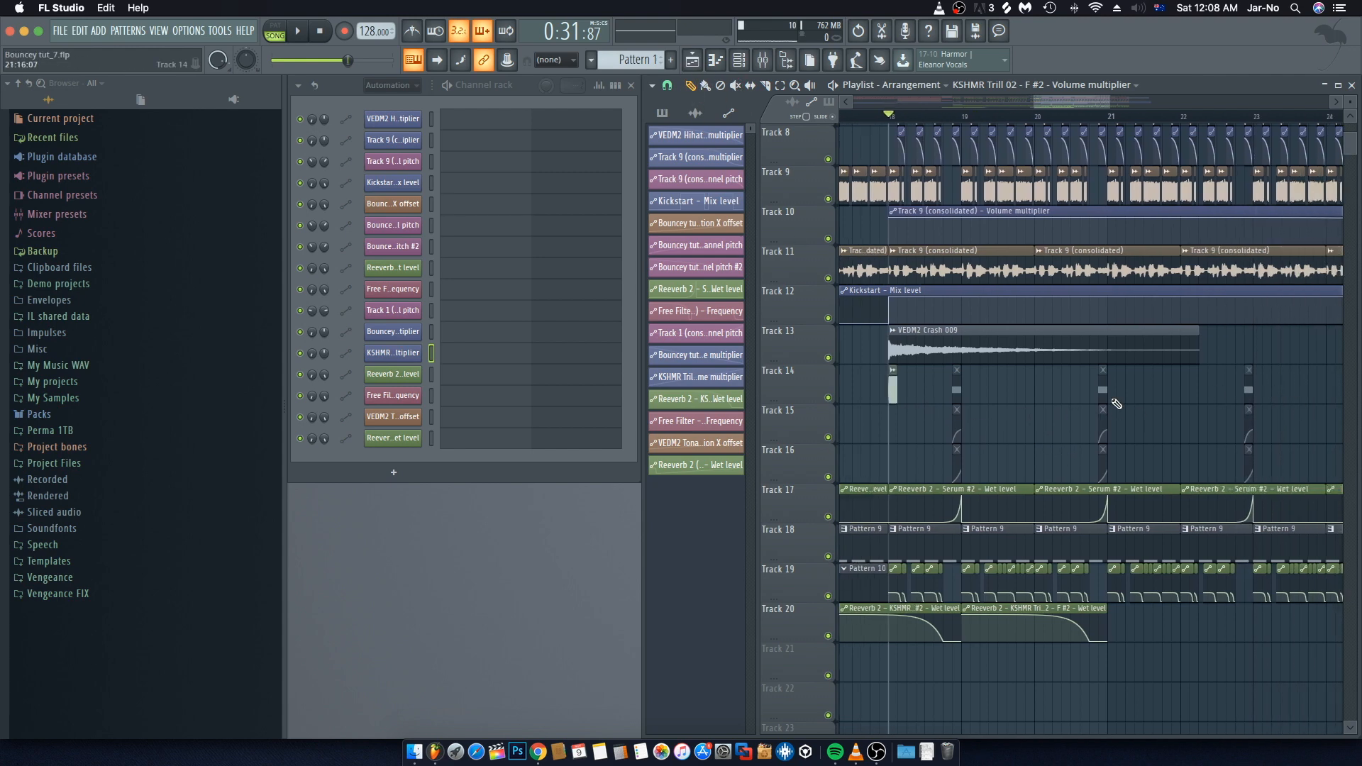
Step: Play back the arrangement around bars 17 to 25 to review the edited section
{"action": "scroll", "coordinate": [1088, 103], "scroll_direction": "down", "scroll_amount": 3}
{"action": "left_click_drag", "start_coordinate": [1087, 102], "coordinate": [1111, 103]}
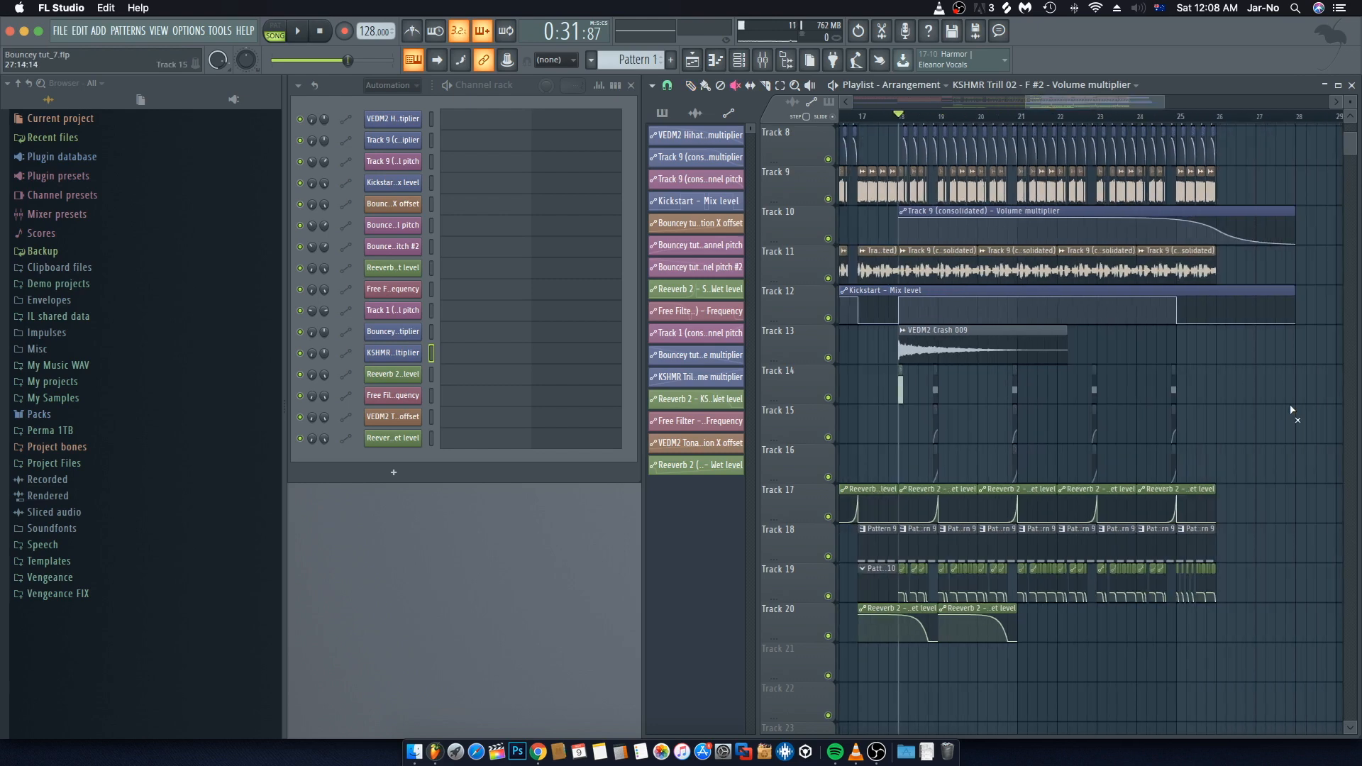
{"action": "key", "text": "space"}
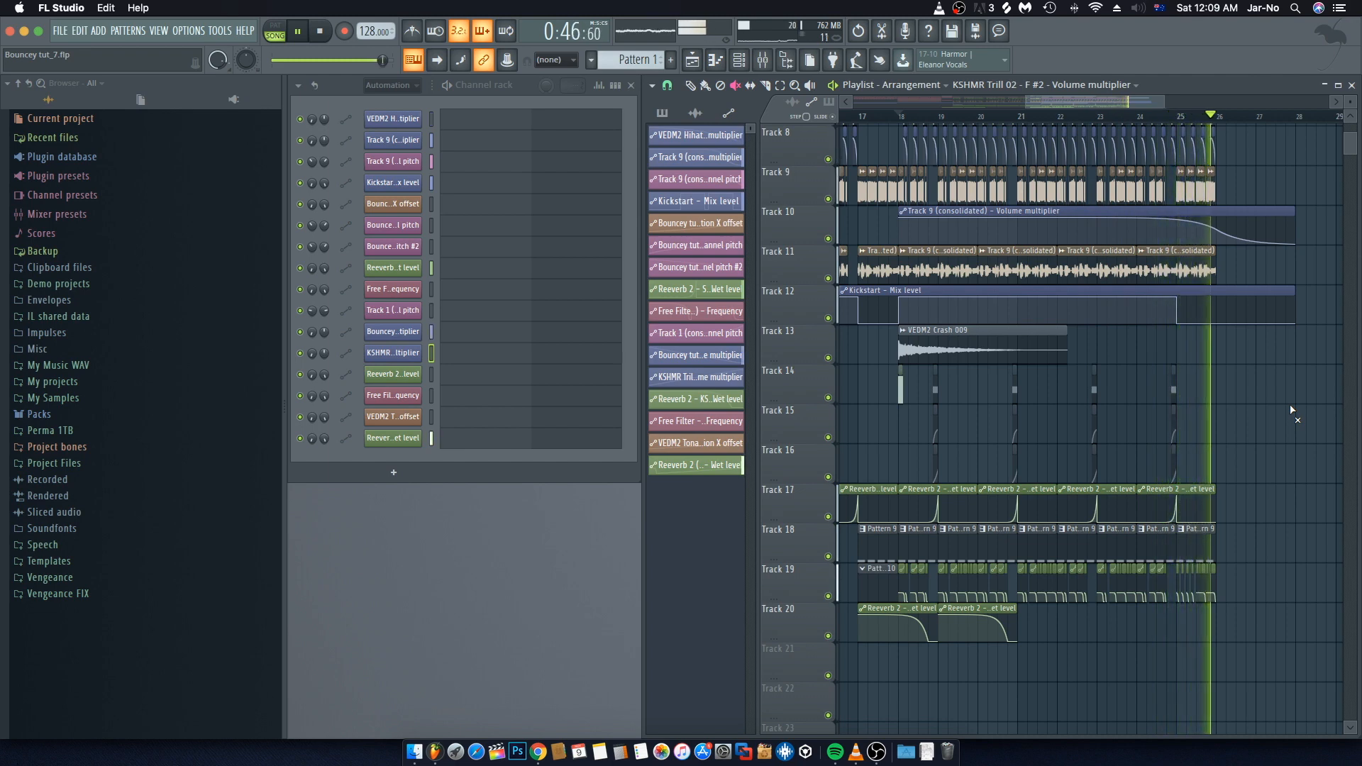
{"action": "key", "text": "space"}
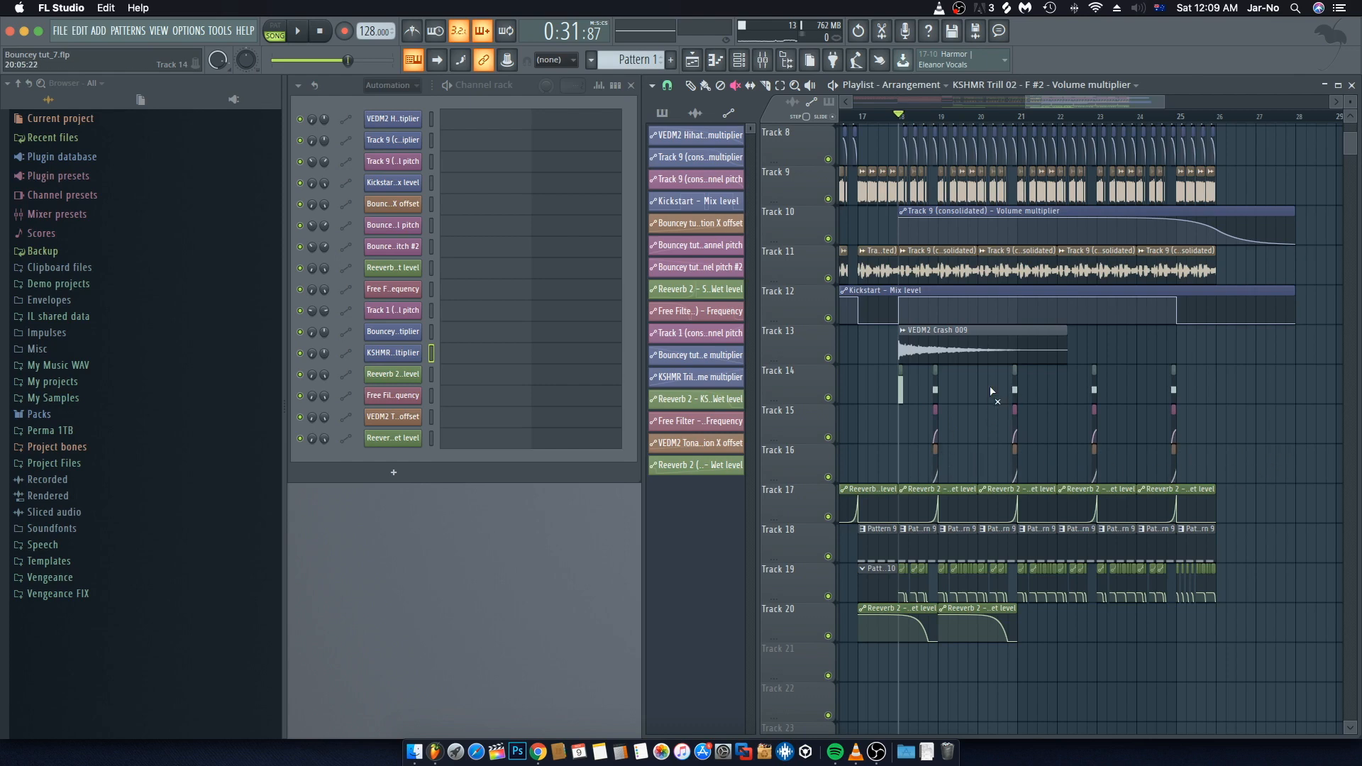
{"action": "key", "text": "space"}
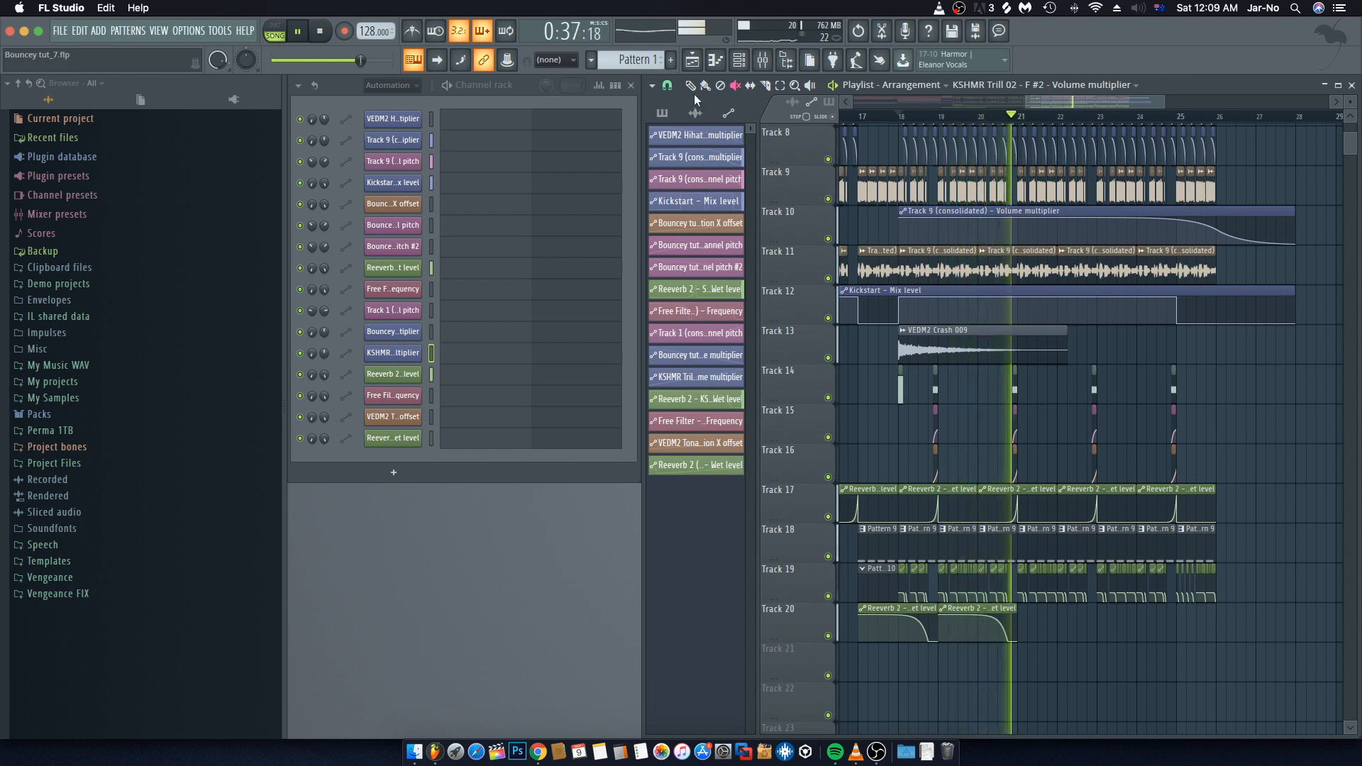
Step: Inspect the Bouncey tut _2 sample's channel settings and its mixer track, closing both windows afterwards
{"action": "double_click", "coordinate": [936, 388]}
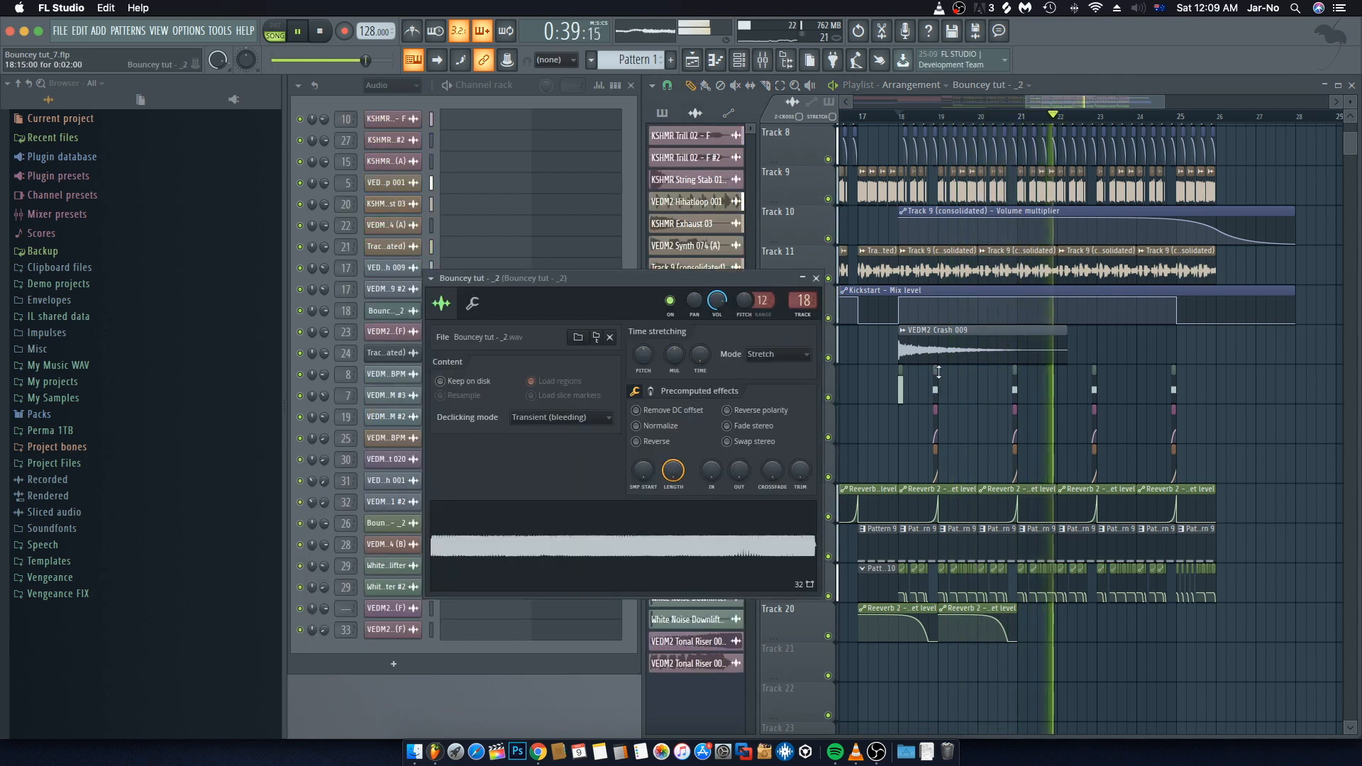
{"action": "left_click", "coordinate": [763, 61]}
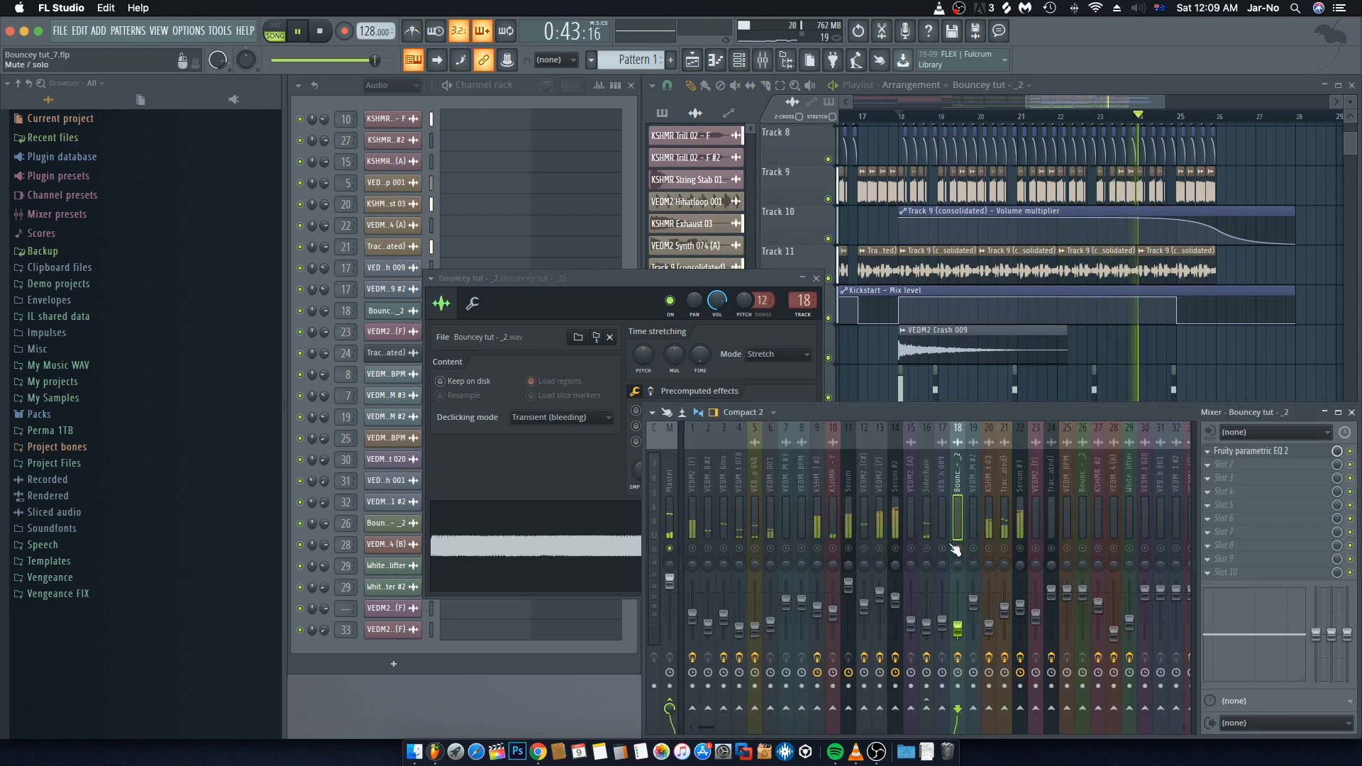
{"action": "left_click", "coordinate": [817, 278]}
{"action": "key", "text": "space"}
{"action": "key", "text": "F9"}
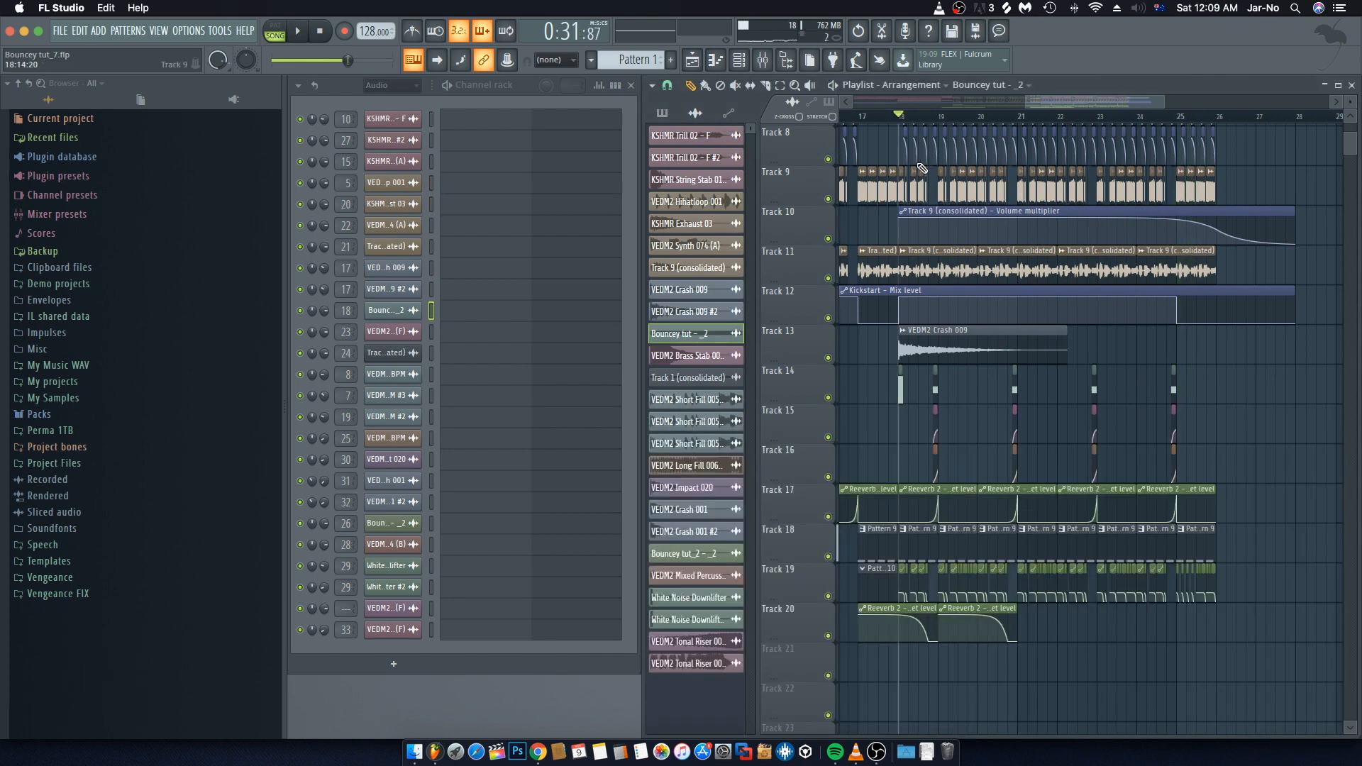
Step: Survey the full arrangement across all tracks and place the song position near bar 10
{"action": "scroll", "coordinate": [944, 133], "scroll_direction": "up", "scroll_amount": 5}
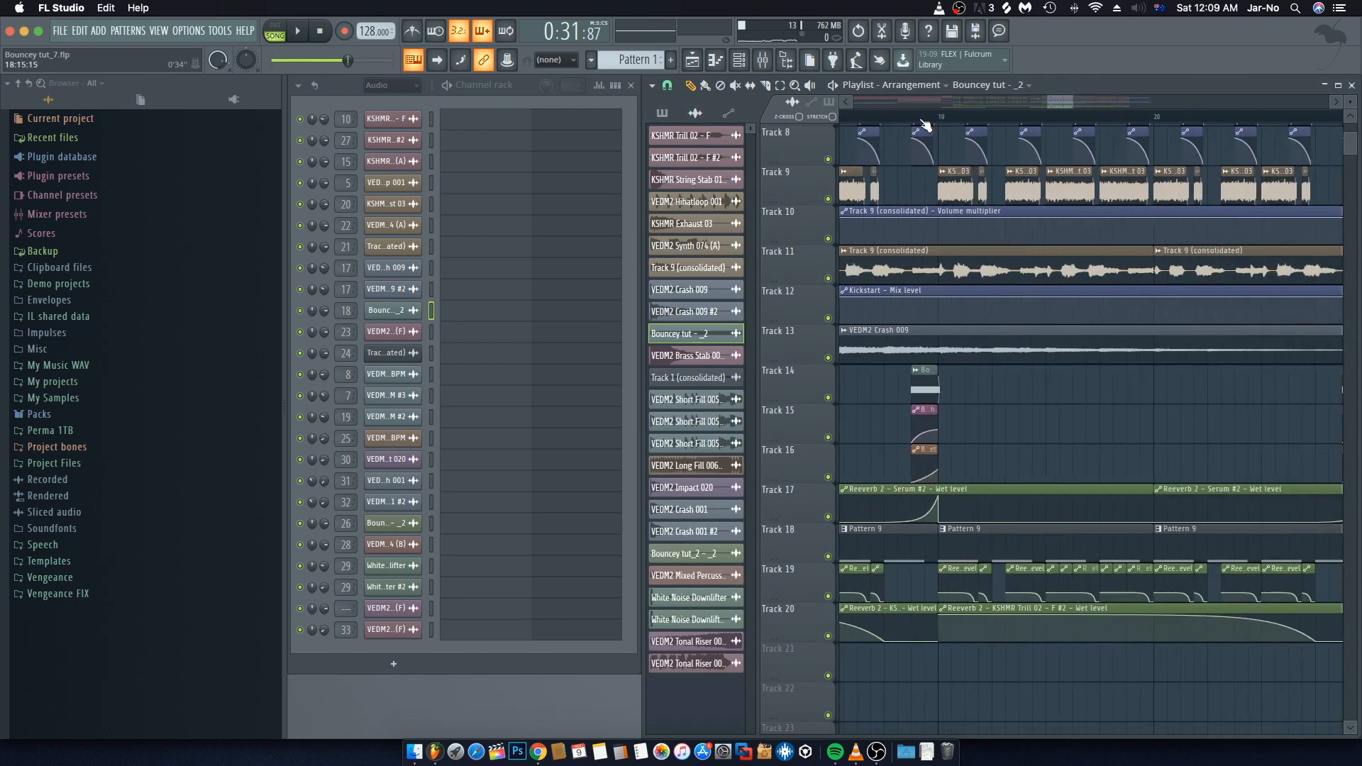
{"action": "scroll", "coordinate": [936, 127], "scroll_direction": "up", "scroll_amount": 2}
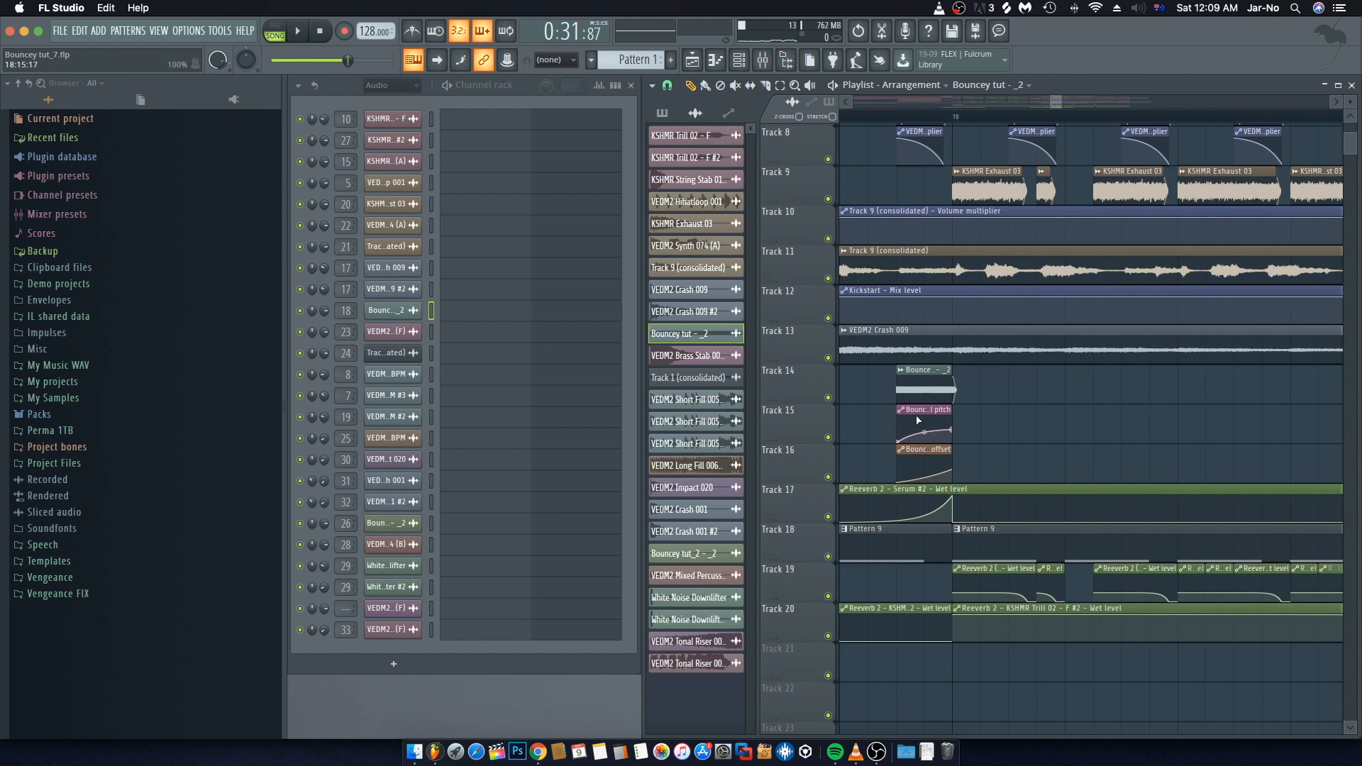
{"action": "scroll", "coordinate": [924, 404], "scroll_direction": "left", "scroll_amount": 2}
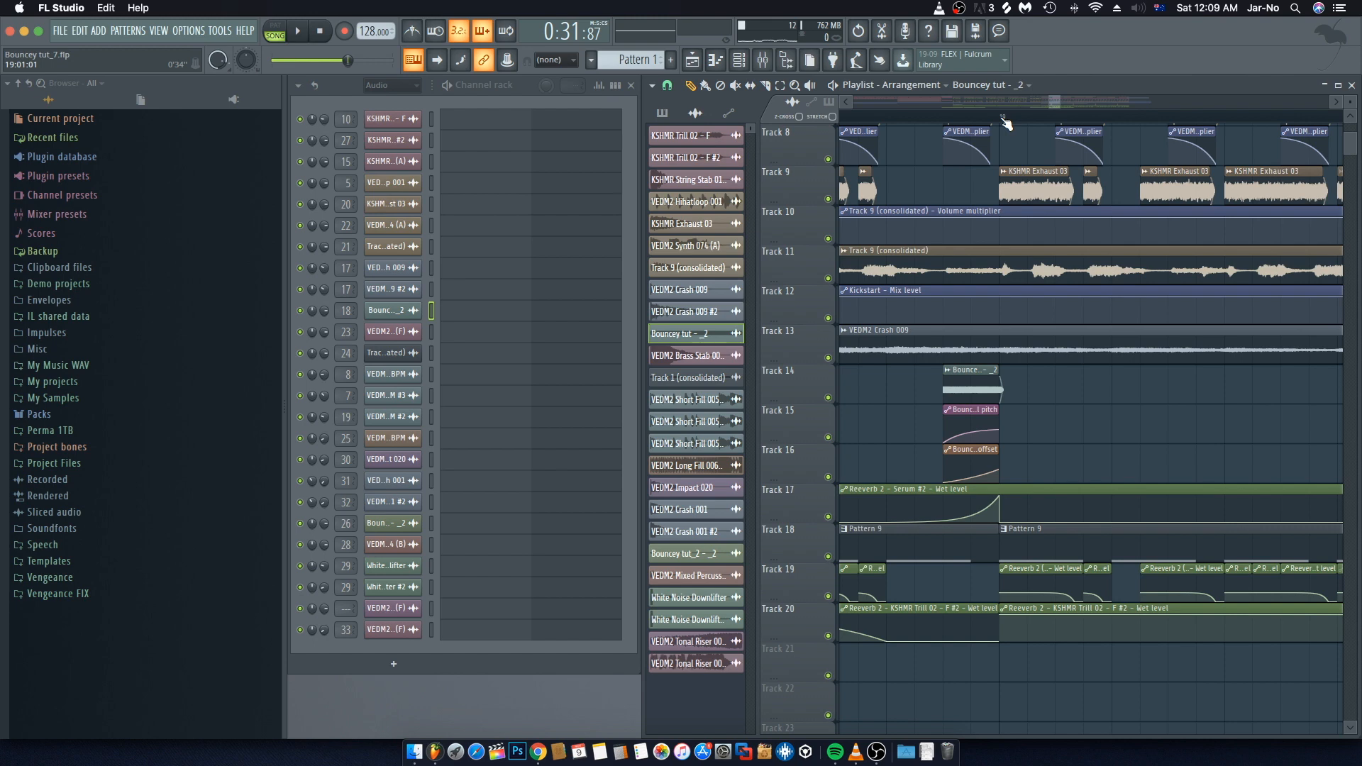
{"action": "scroll", "coordinate": [1004, 120], "scroll_direction": "down", "scroll_amount": 5}
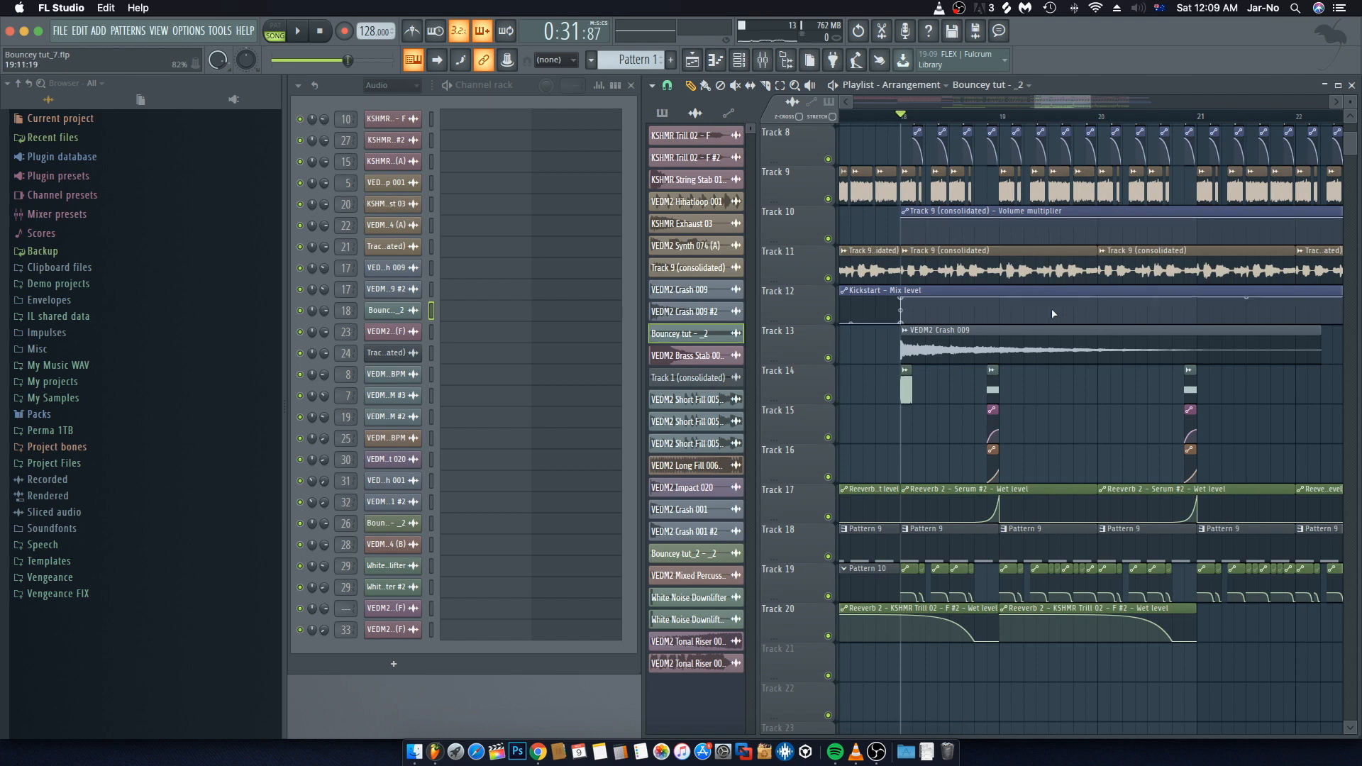
{"action": "scroll", "coordinate": [1076, 252], "scroll_direction": "up", "scroll_amount": 3}
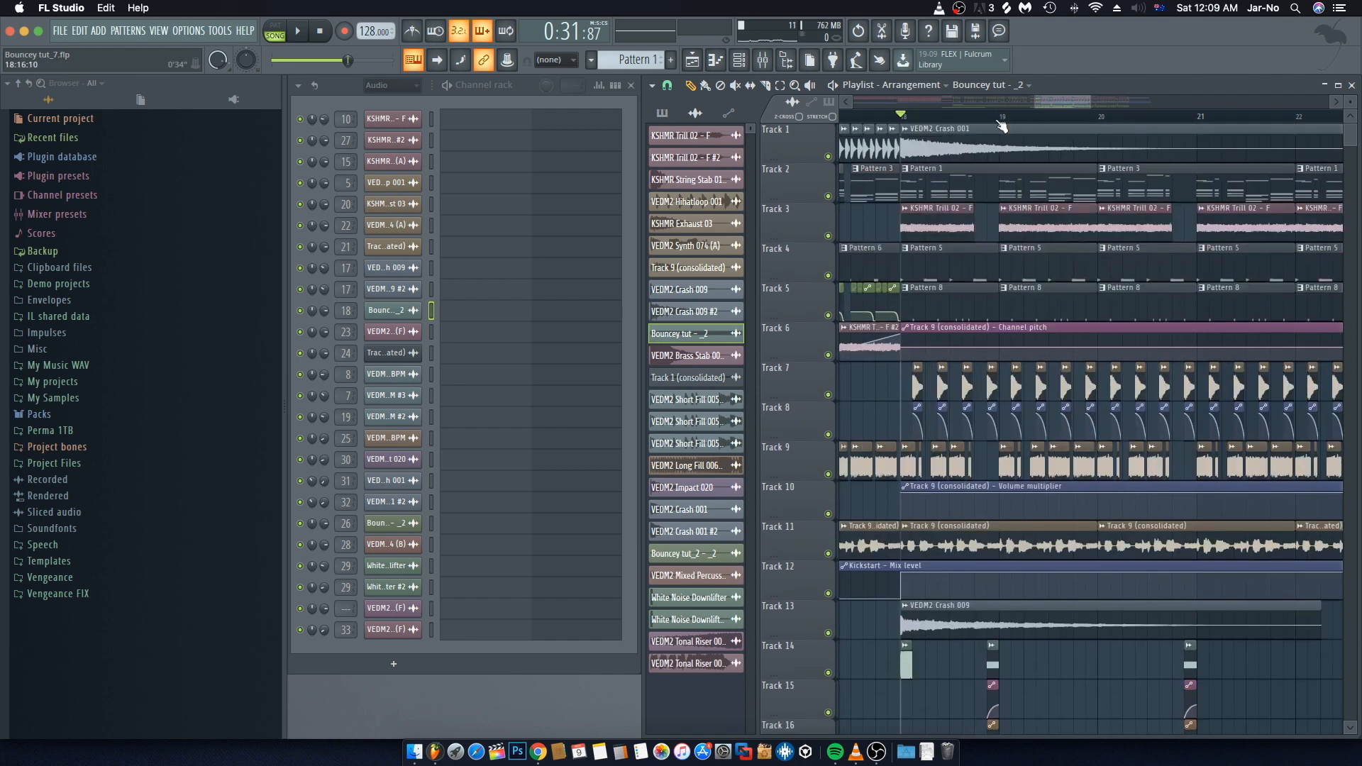
{"action": "scroll", "coordinate": [1002, 121], "scroll_direction": "down", "scroll_amount": 3}
{"action": "scroll", "coordinate": [1002, 121], "scroll_direction": "down", "scroll_amount": 3}
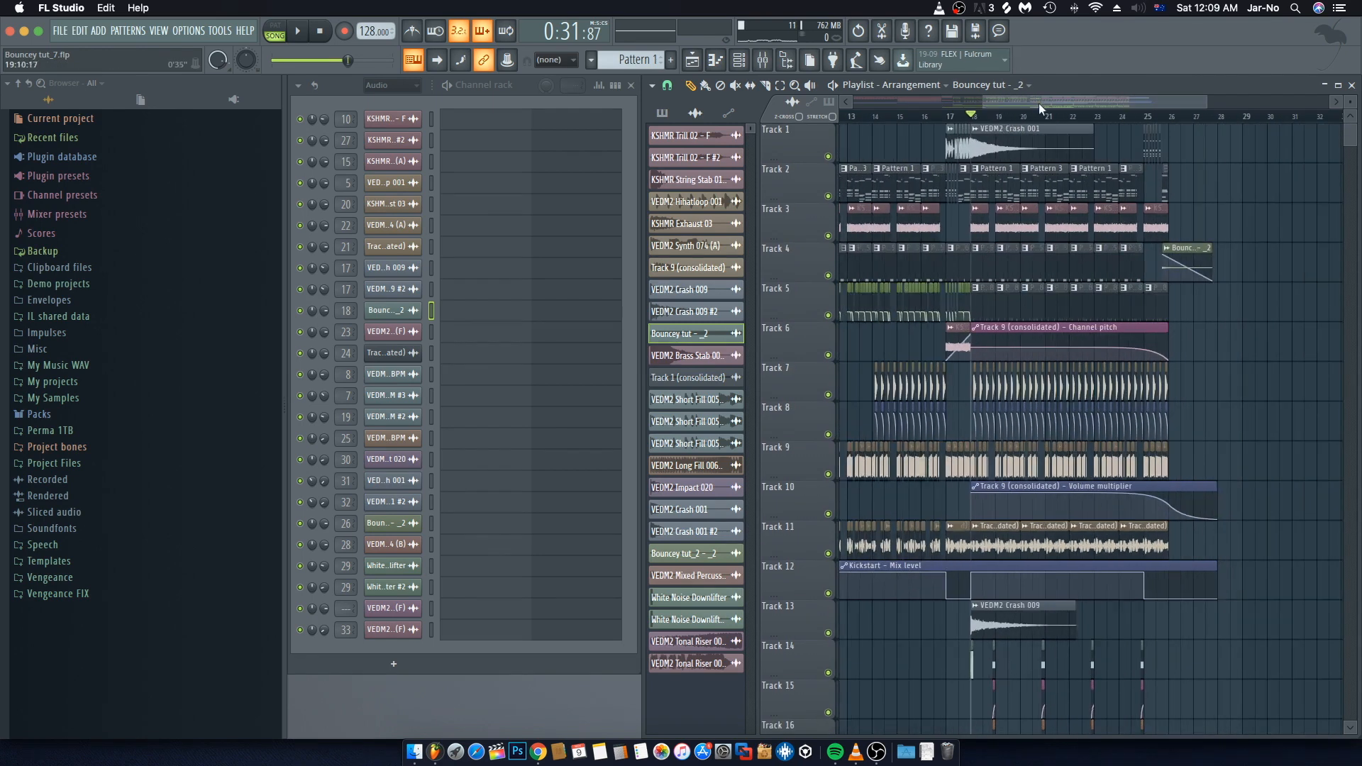
{"action": "scroll", "coordinate": [1022, 105], "scroll_direction": "down", "scroll_amount": 2}
{"action": "left_click_drag", "start_coordinate": [1010, 98], "coordinate": [993, 98]}
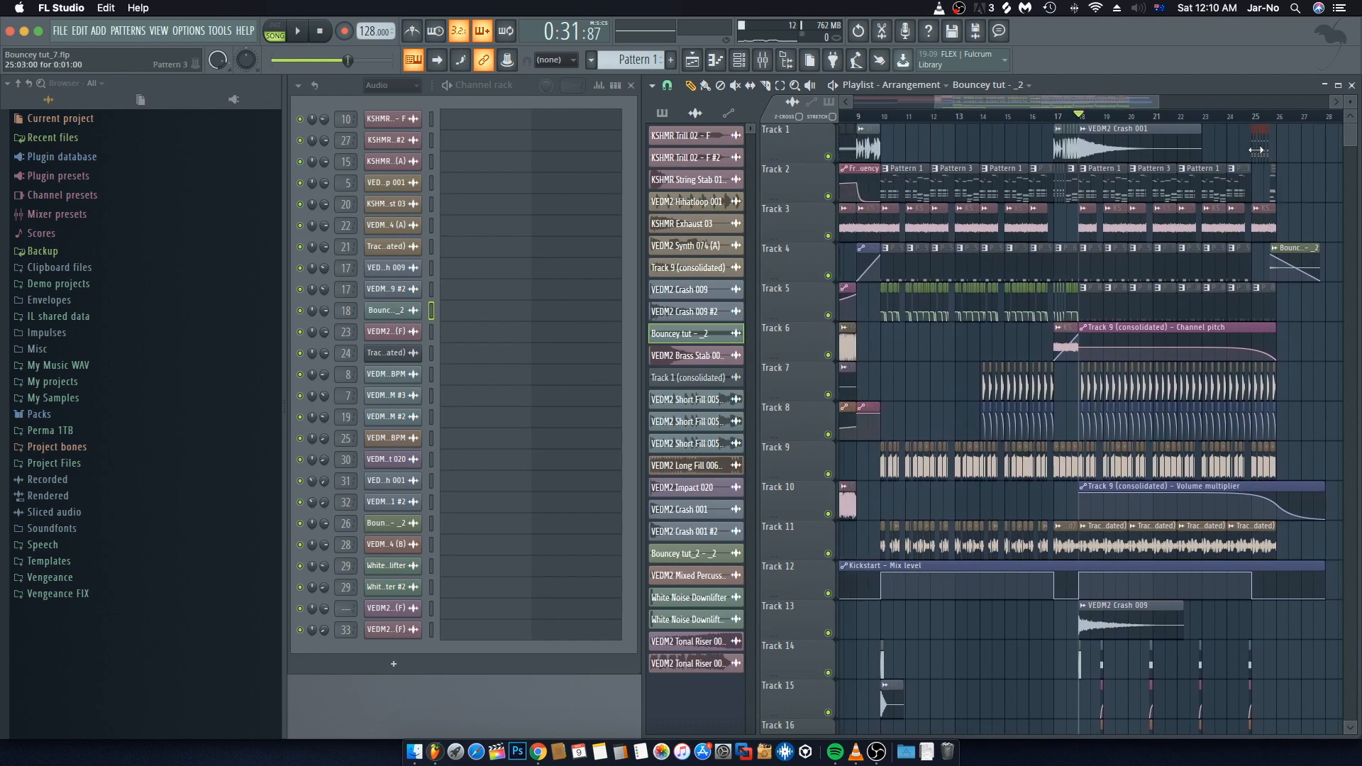
{"action": "left_click_drag", "start_coordinate": [1255, 183], "coordinate": [1255, 187]}
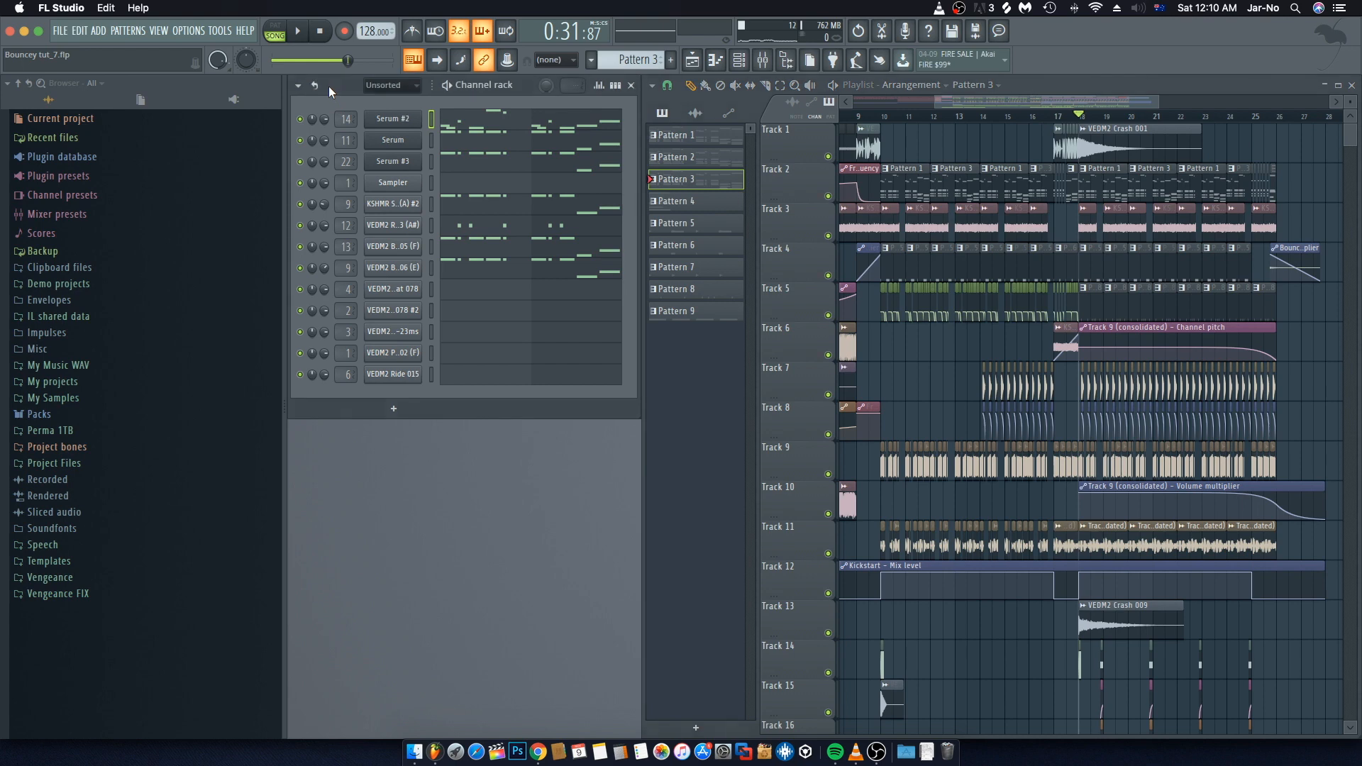
{"action": "scroll", "coordinate": [1112, 131], "scroll_direction": "left", "scroll_amount": 1}
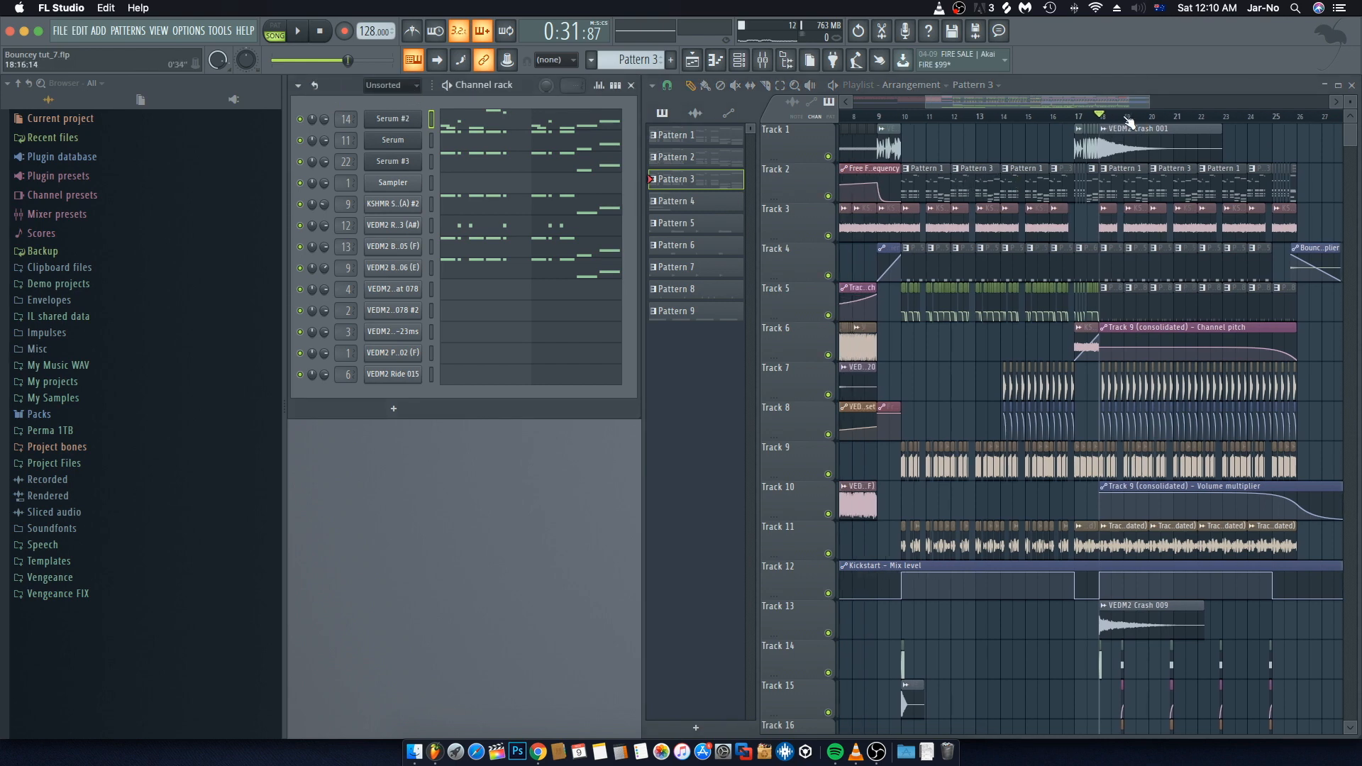
{"action": "left_click_drag", "start_coordinate": [1089, 102], "coordinate": [1113, 99]}
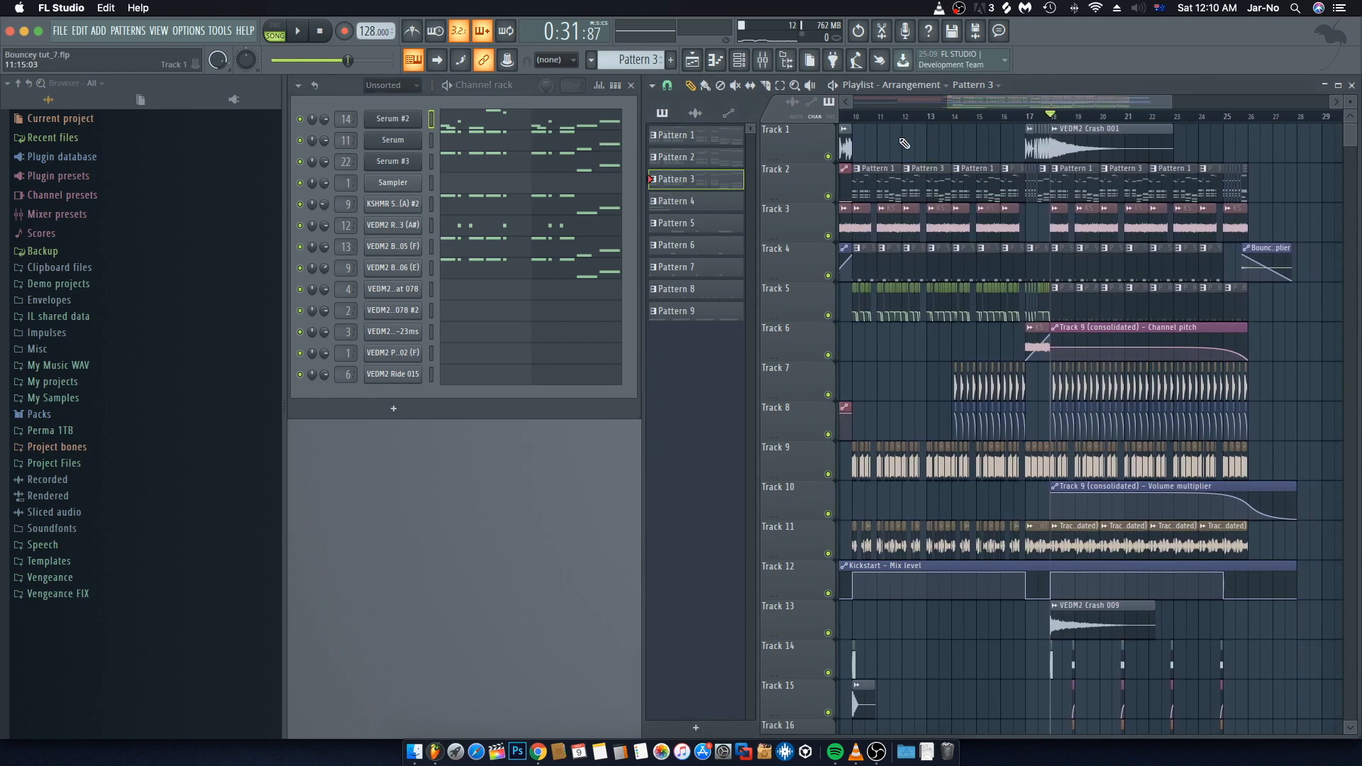
{"action": "left_click", "coordinate": [862, 119]}
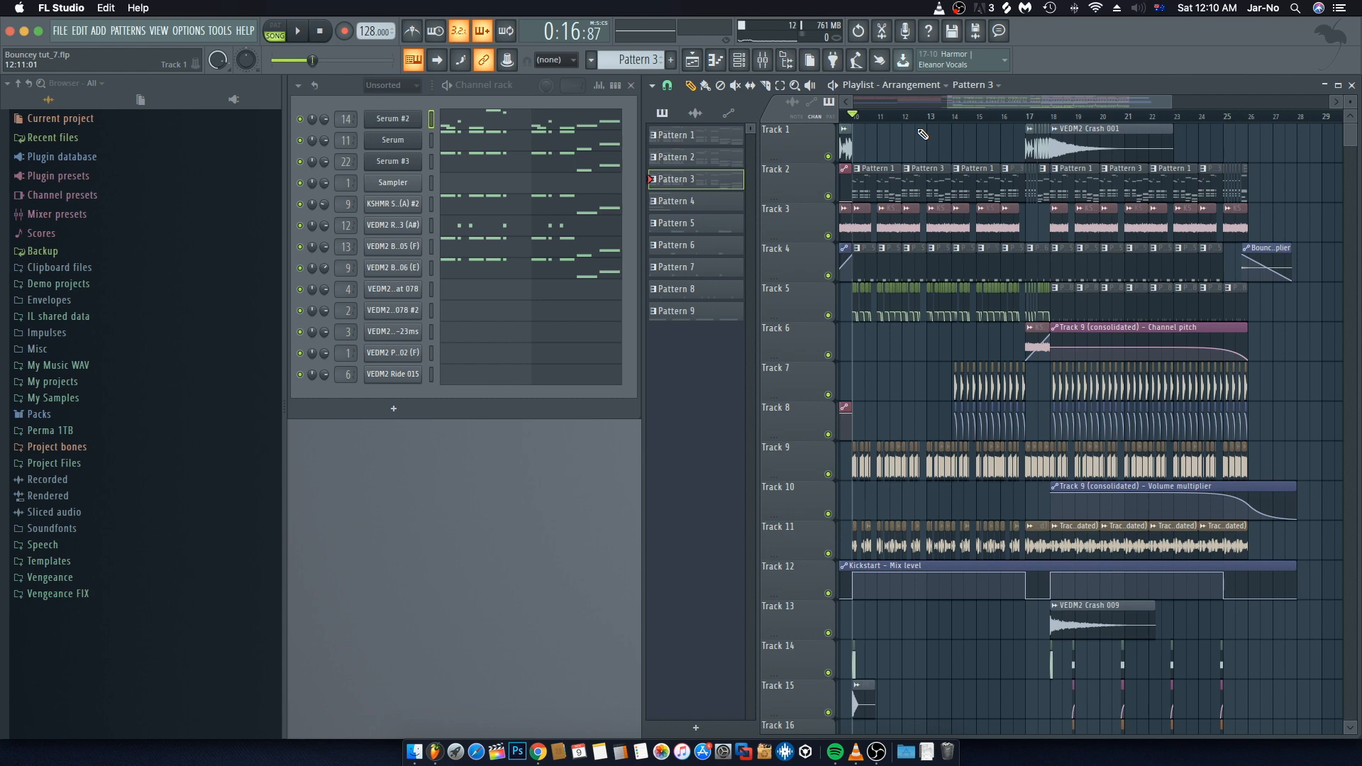
Step: Open the mixer, select the Serum track and play the song to check the mixer levels
{"action": "left_click", "coordinate": [764, 63]}
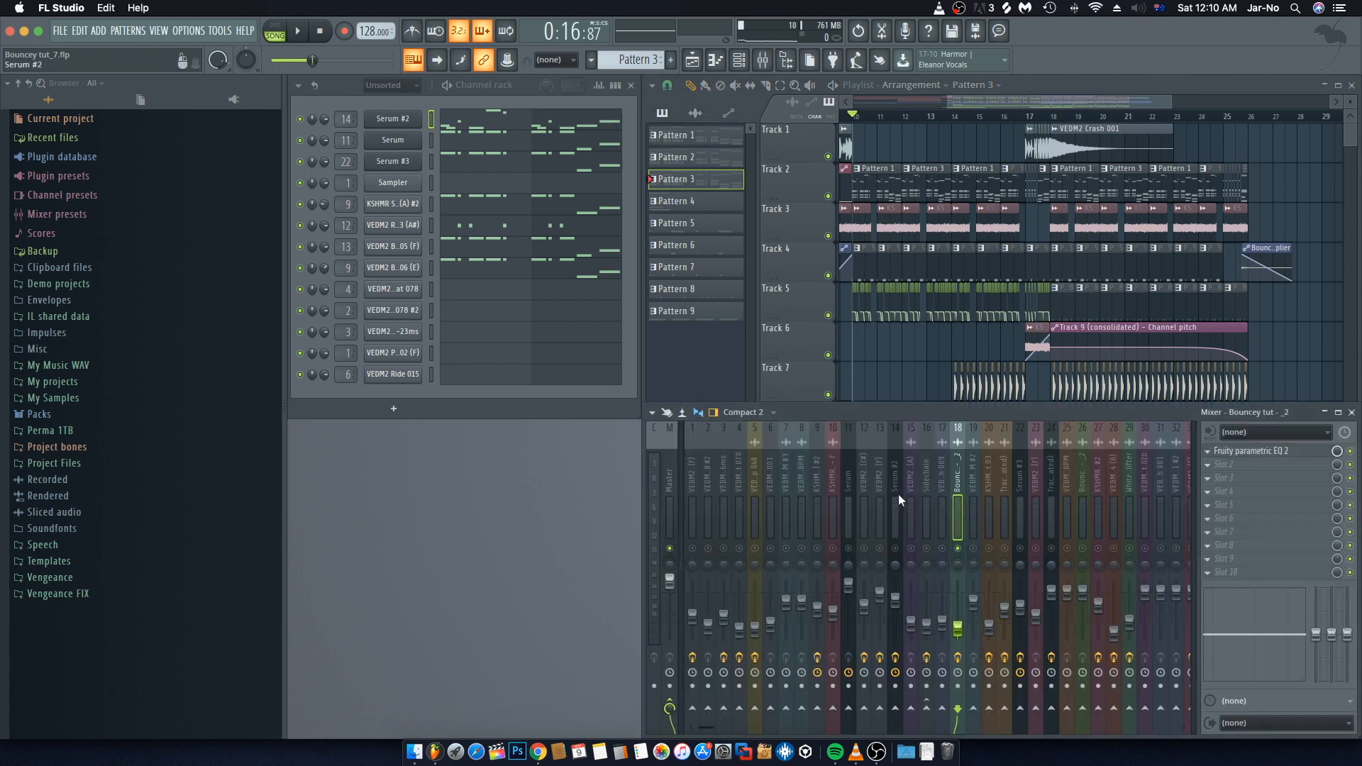
{"action": "left_click", "coordinate": [857, 517]}
{"action": "scroll", "coordinate": [866, 510], "scroll_direction": "right", "scroll_amount": 1}
{"action": "left_click", "coordinate": [837, 513]}
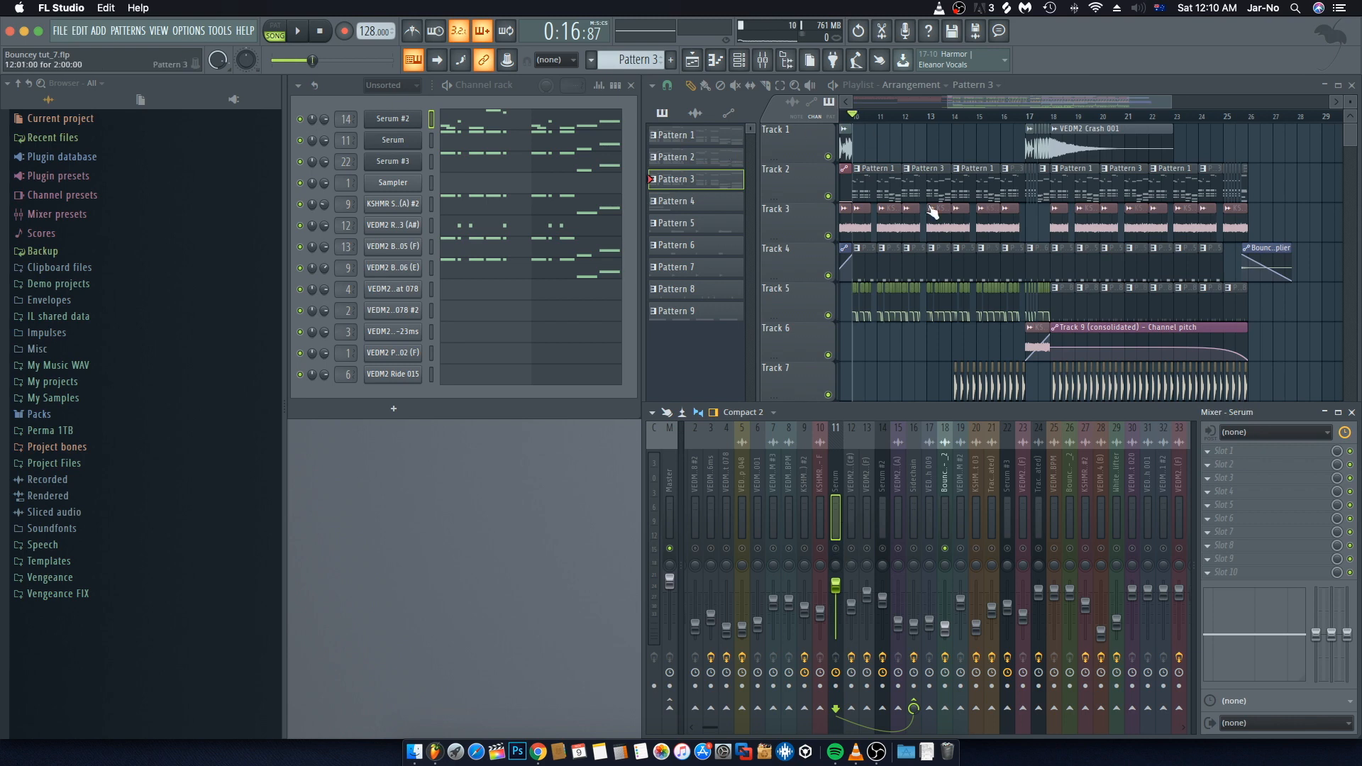
{"action": "left_click", "coordinate": [874, 181]}
{"action": "key", "text": "l"}
{"action": "key", "text": "space"}
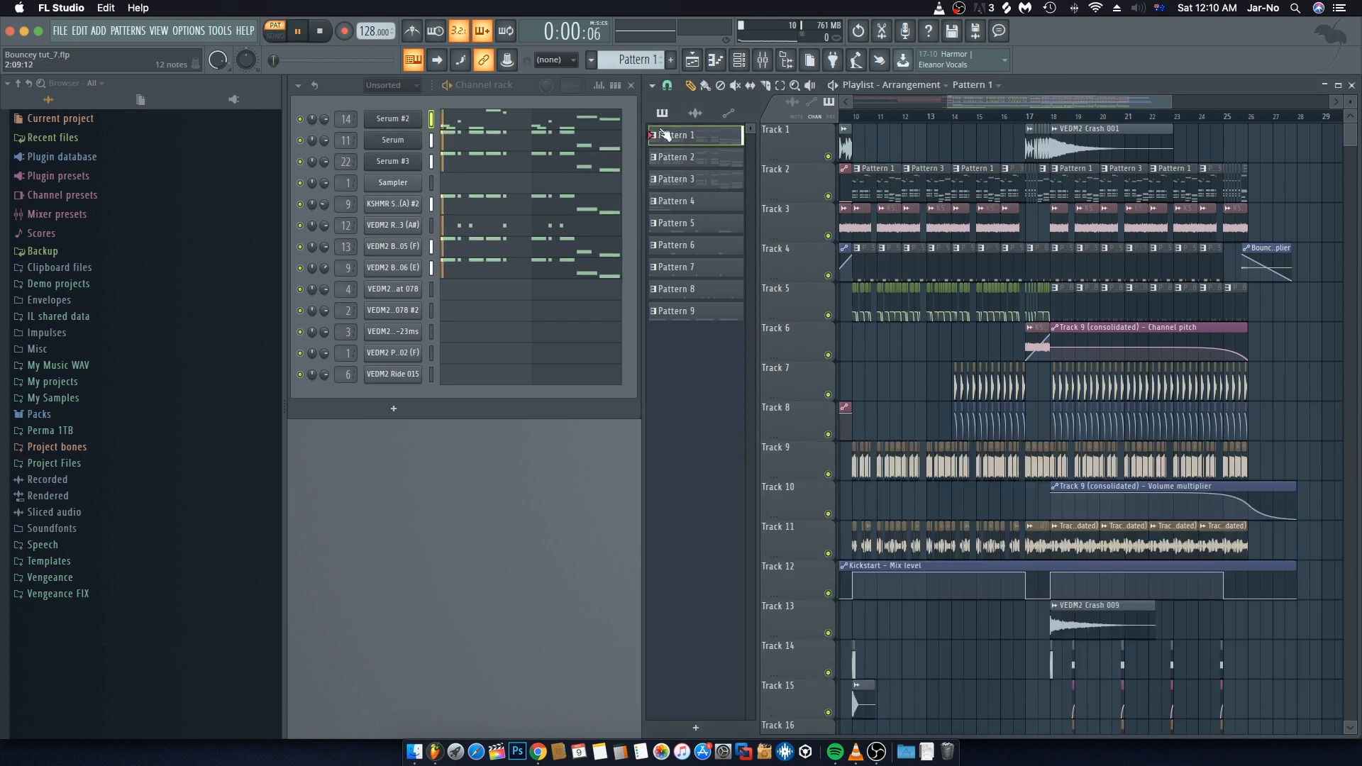
{"action": "left_click", "coordinate": [763, 59]}
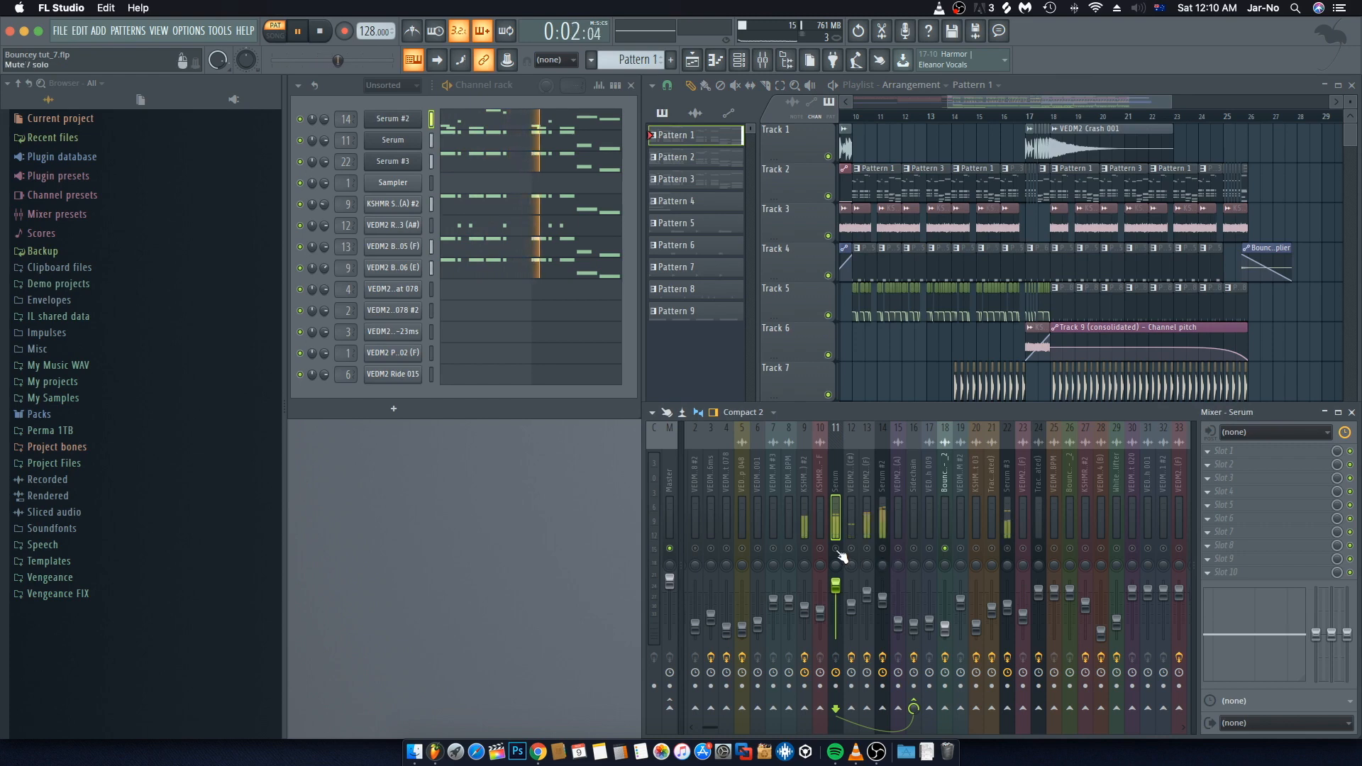
{"action": "key", "text": "space"}
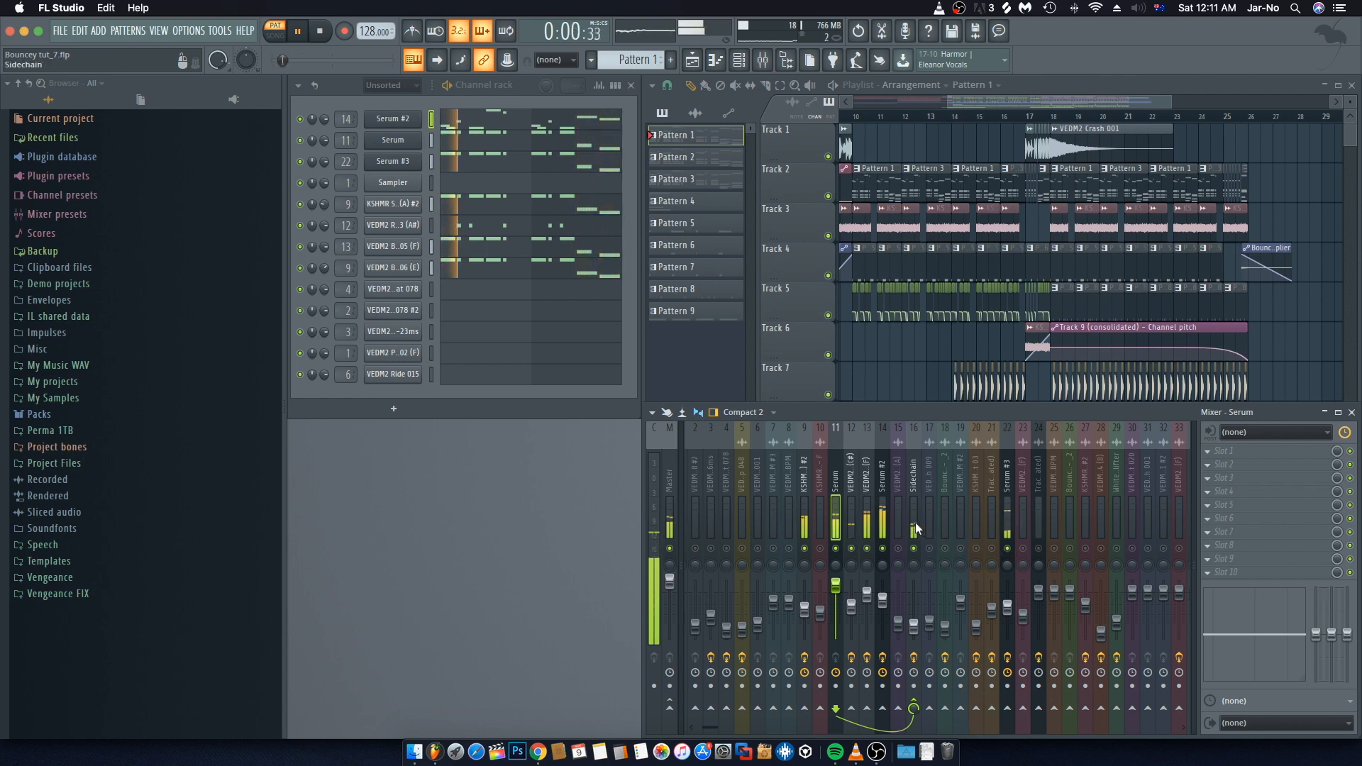
{"action": "key", "text": "space"}
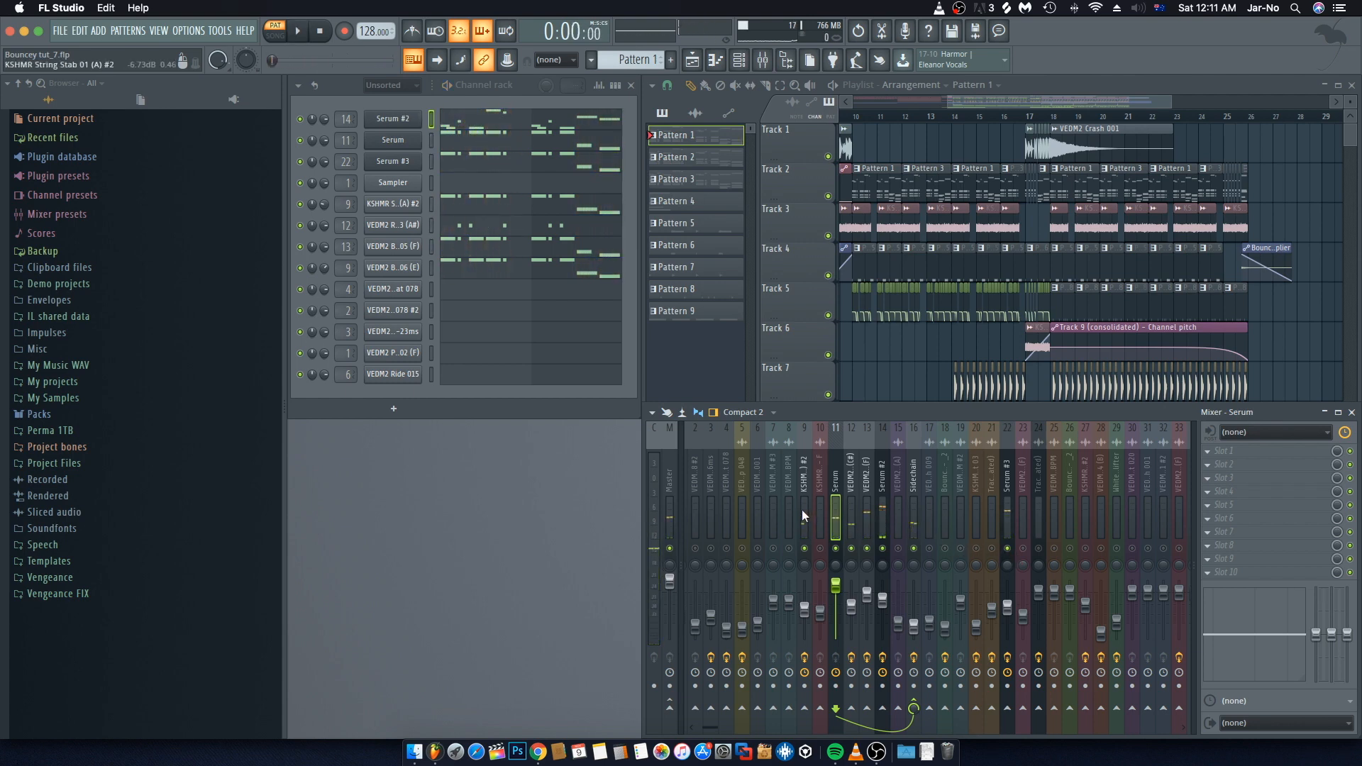
Step: Inspect the Kickstart plugin on the Sidechain mixer track
{"action": "left_click", "coordinate": [802, 509]}
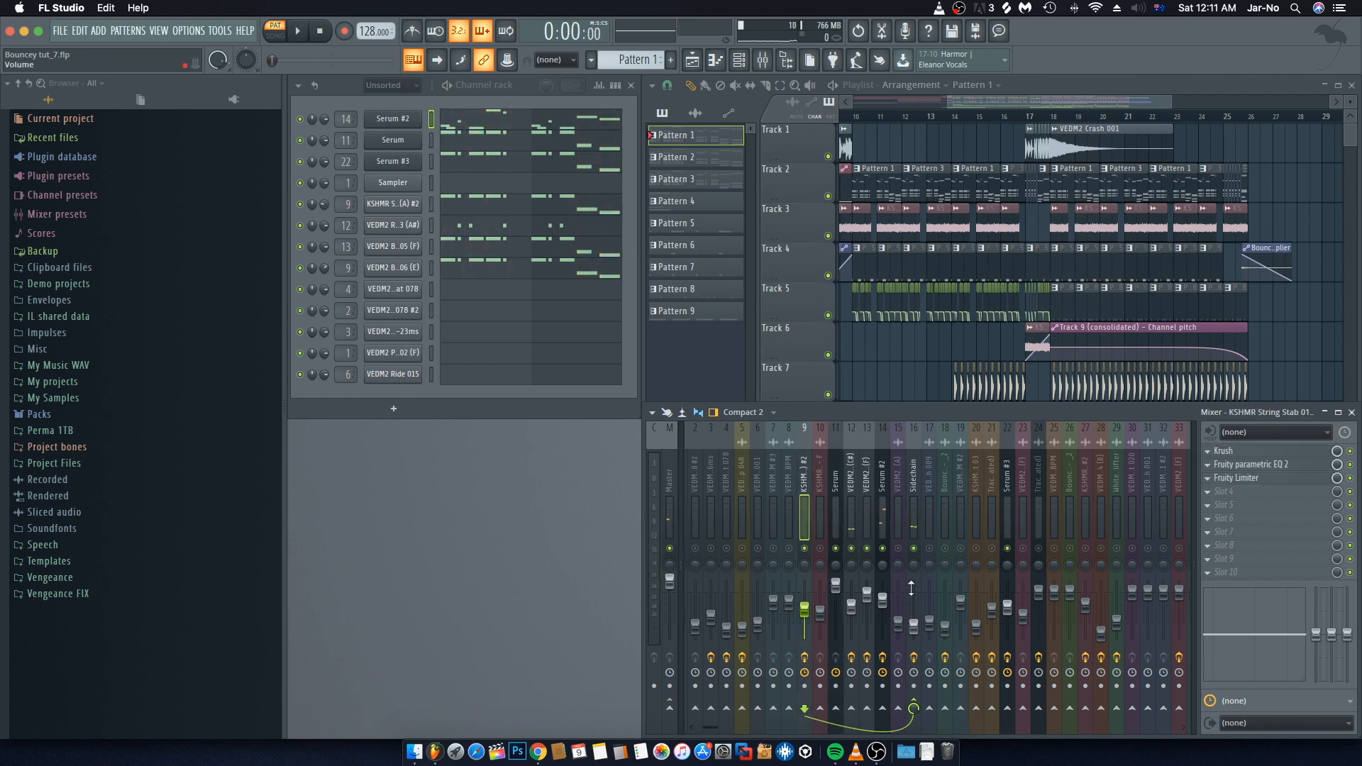
{"action": "left_click", "coordinate": [916, 531]}
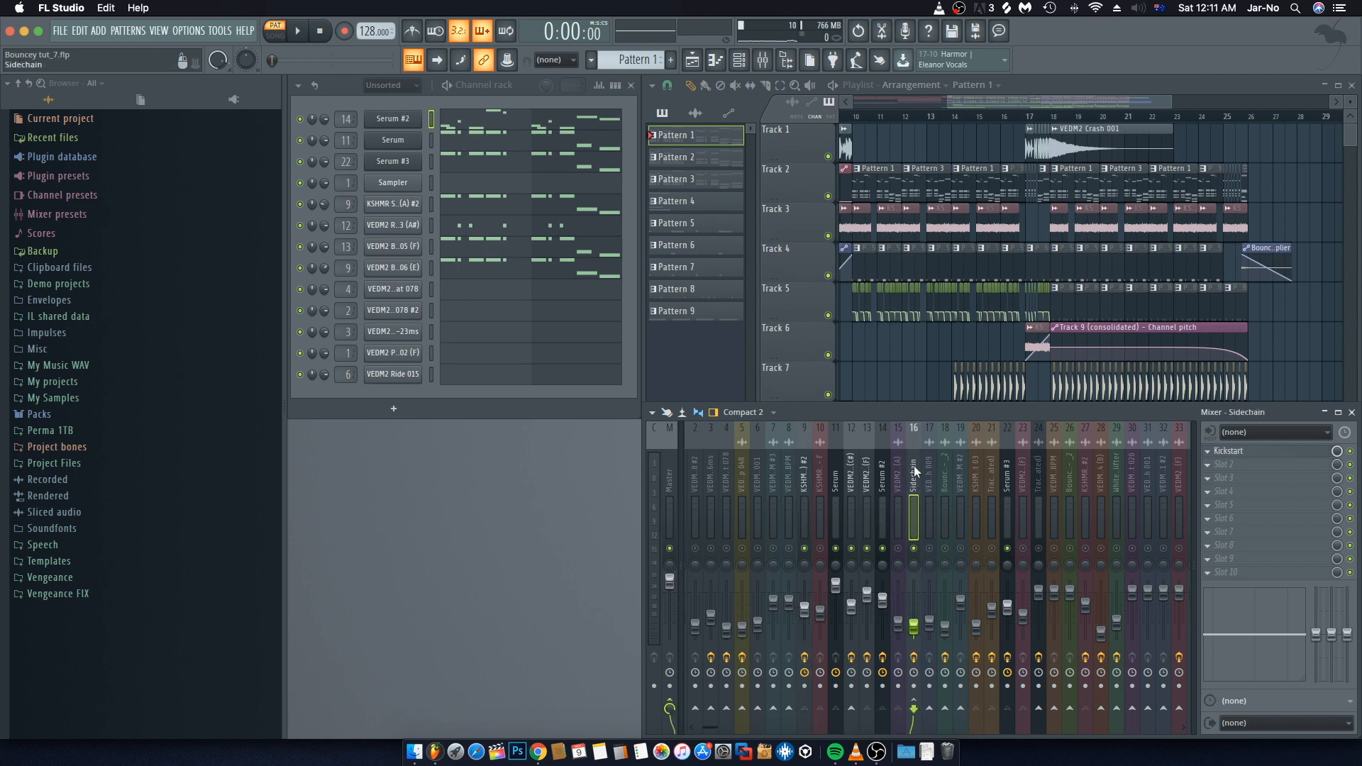
{"action": "left_click", "coordinate": [1247, 458]}
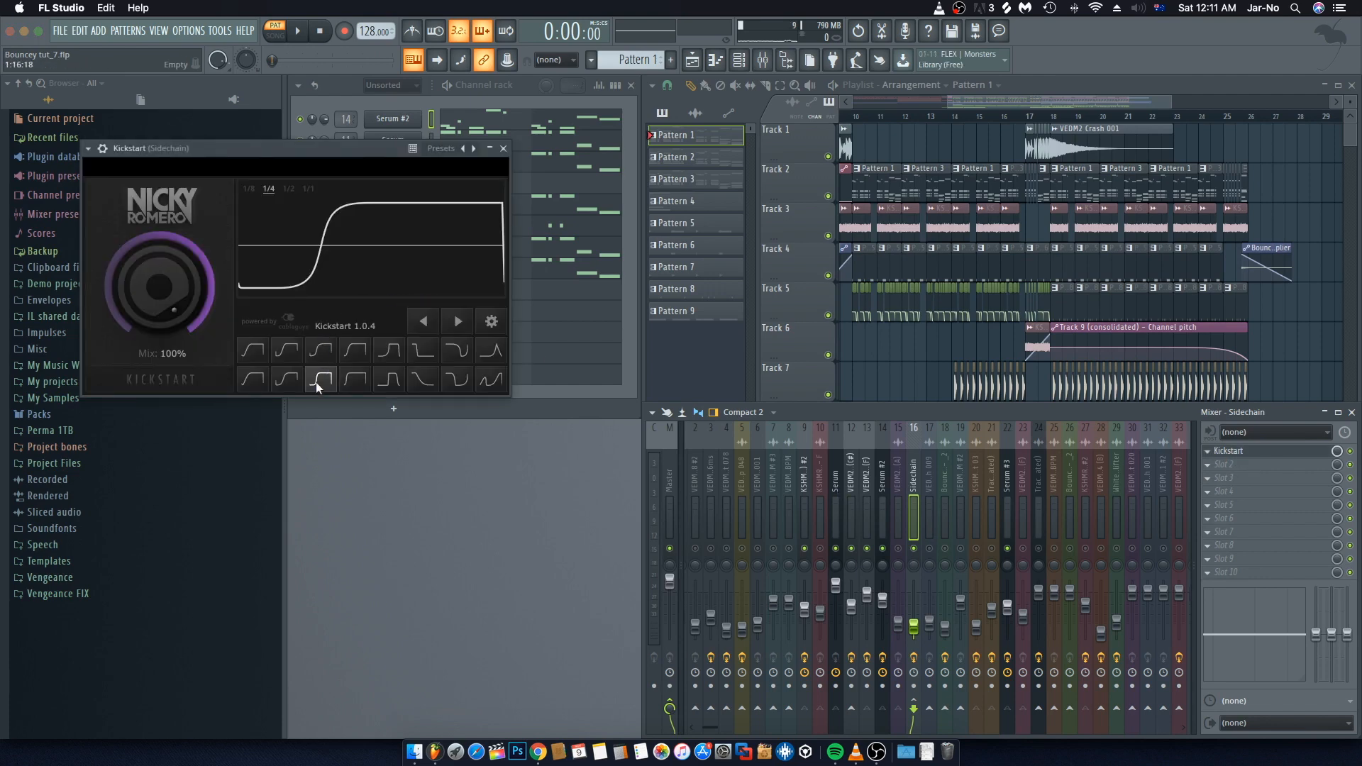
{"action": "left_click", "coordinate": [504, 148]}
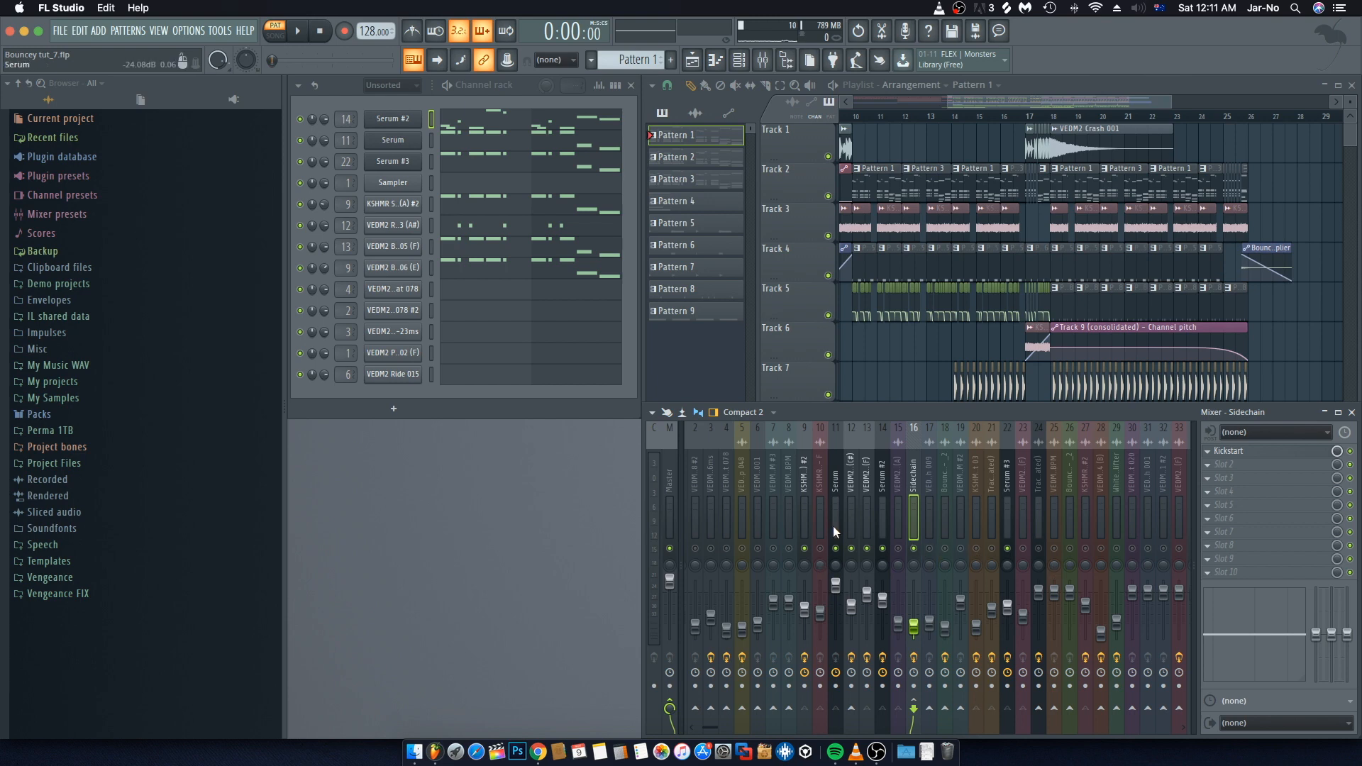
Step: Set the KSHMR String Stab 01 (A) #2 mixer track's send to the Sidechain track
{"action": "left_click", "coordinate": [810, 508]}
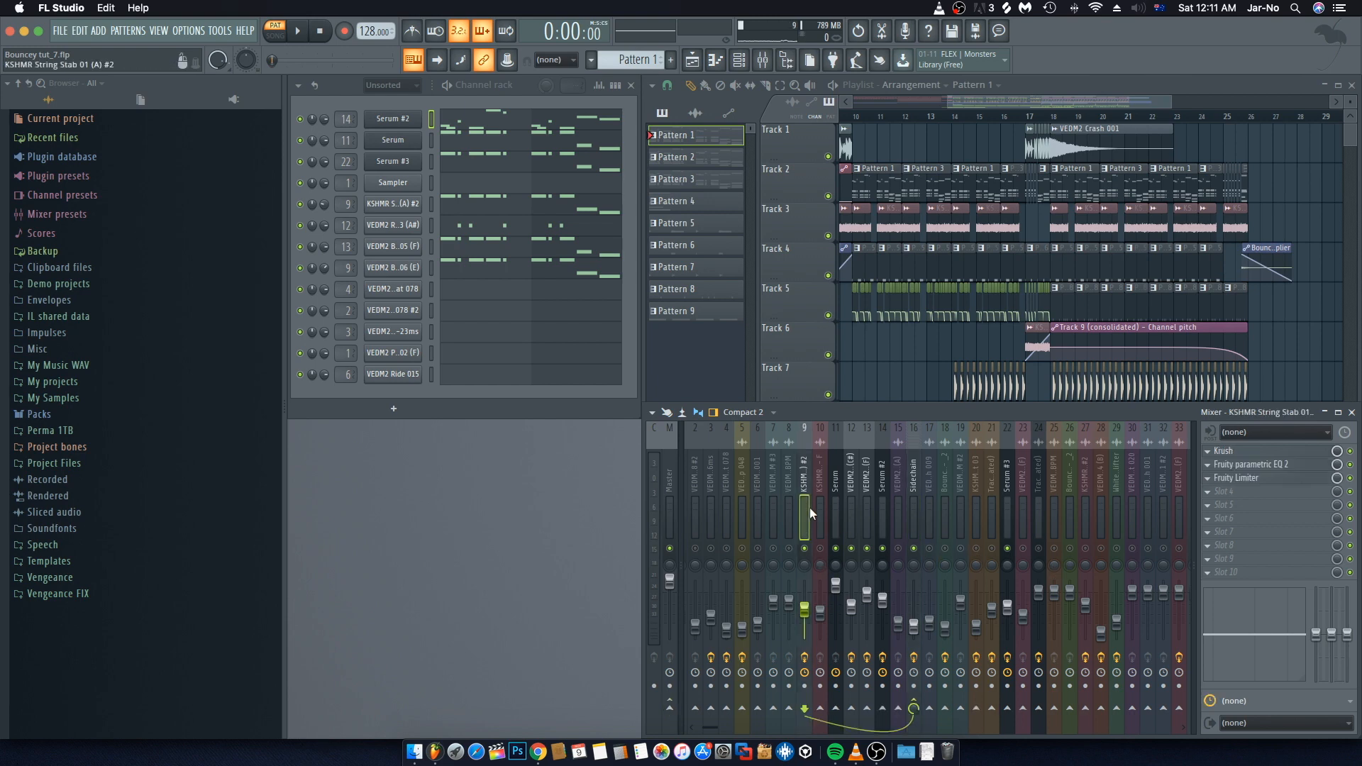
{"action": "left_click", "coordinate": [669, 707]}
{"action": "left_click", "coordinate": [914, 707]}
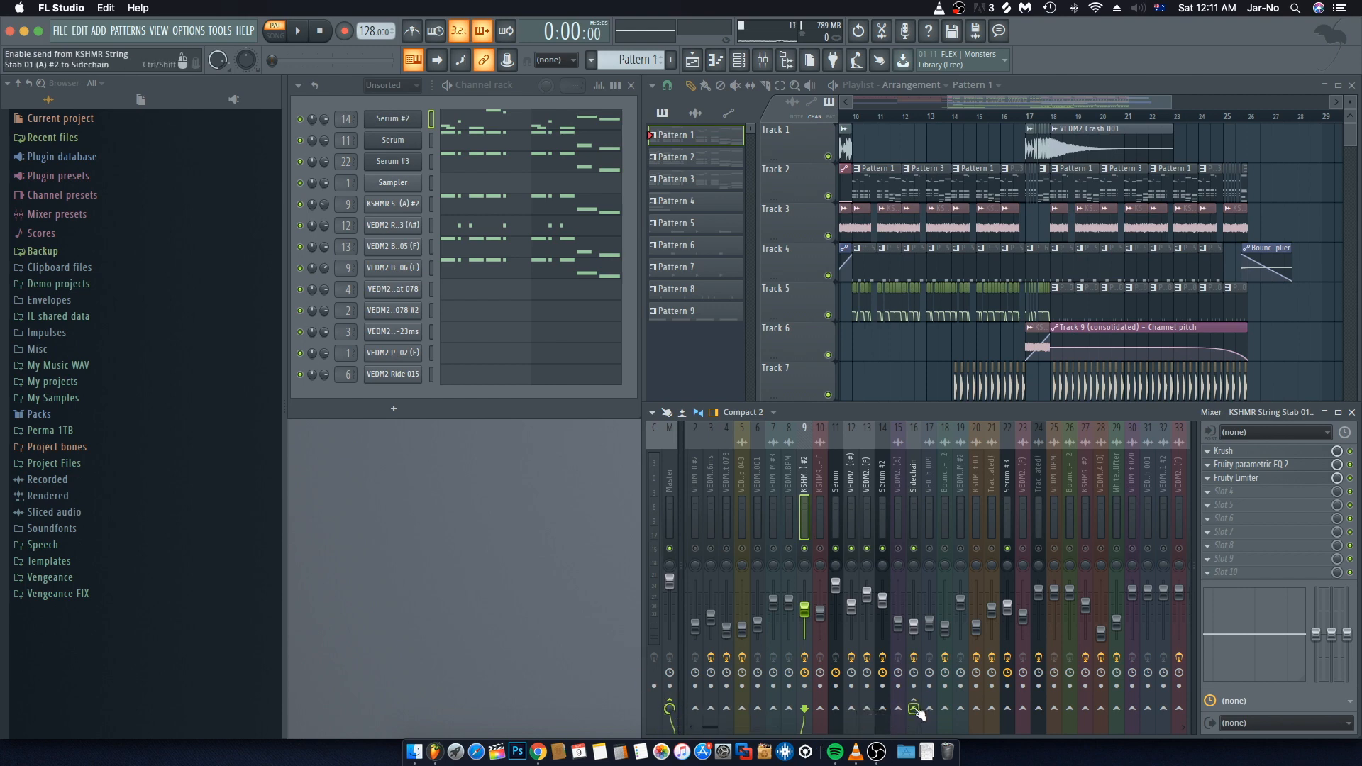
{"action": "left_click", "coordinate": [915, 709]}
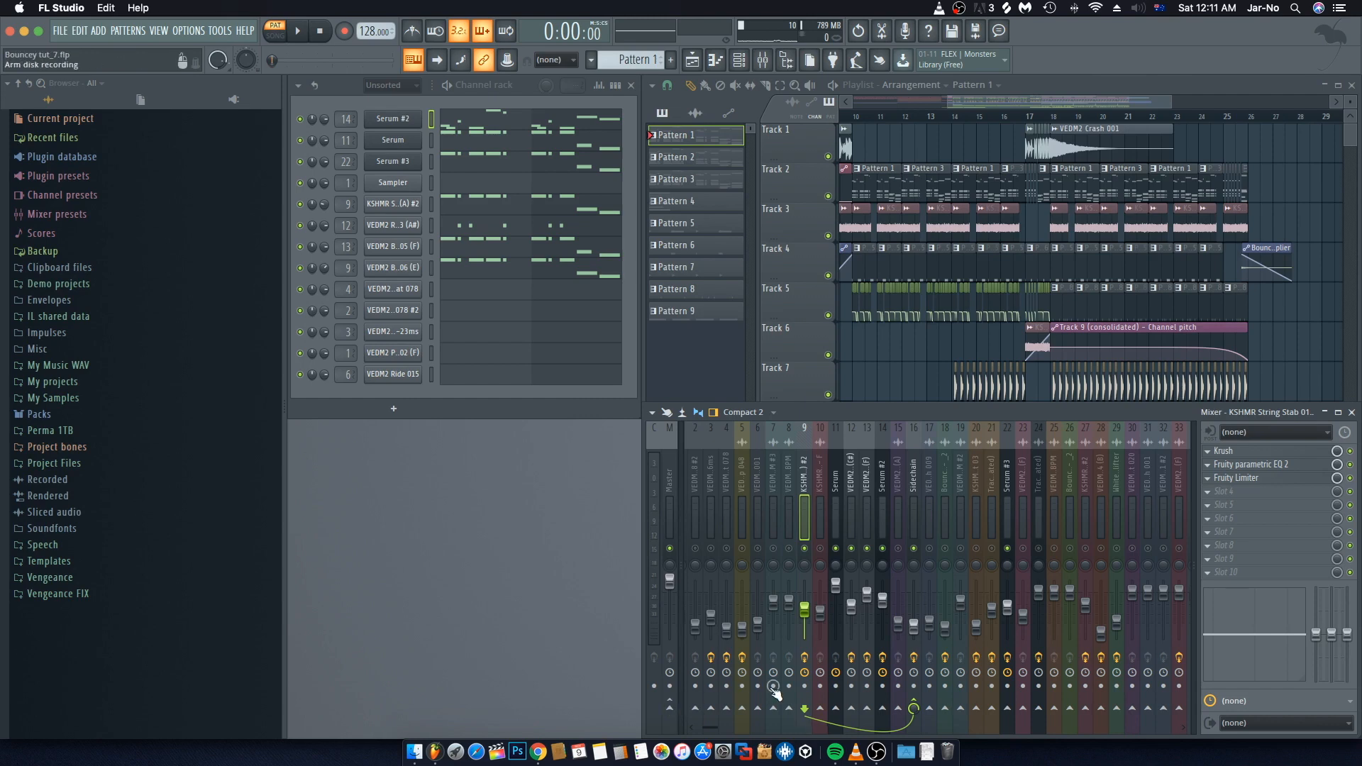
Step: Select the Serum and VEDM2 Clicks & Pops 002 mixer tracks and play the song to compare their levels
{"action": "left_click", "coordinate": [836, 522]}
{"action": "left_click", "coordinate": [852, 522]}
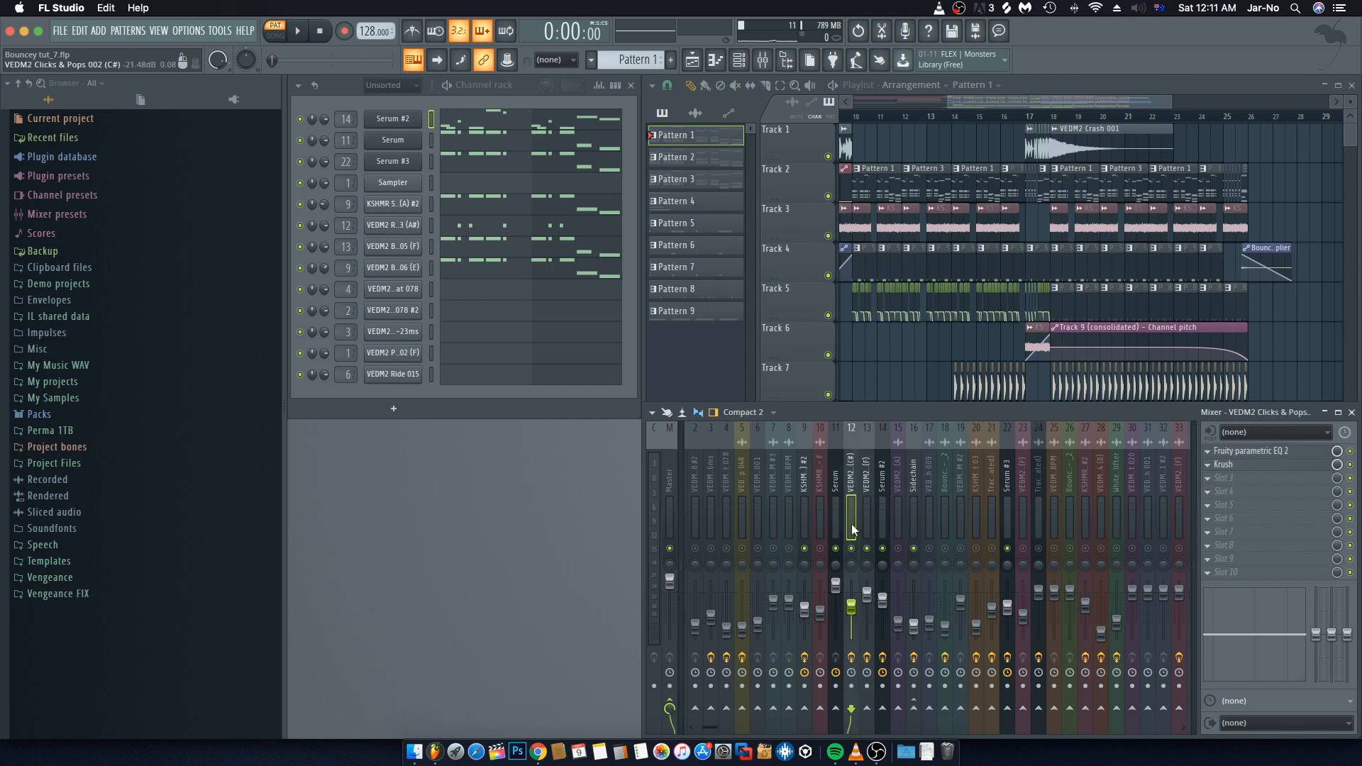
{"action": "key", "text": "space"}
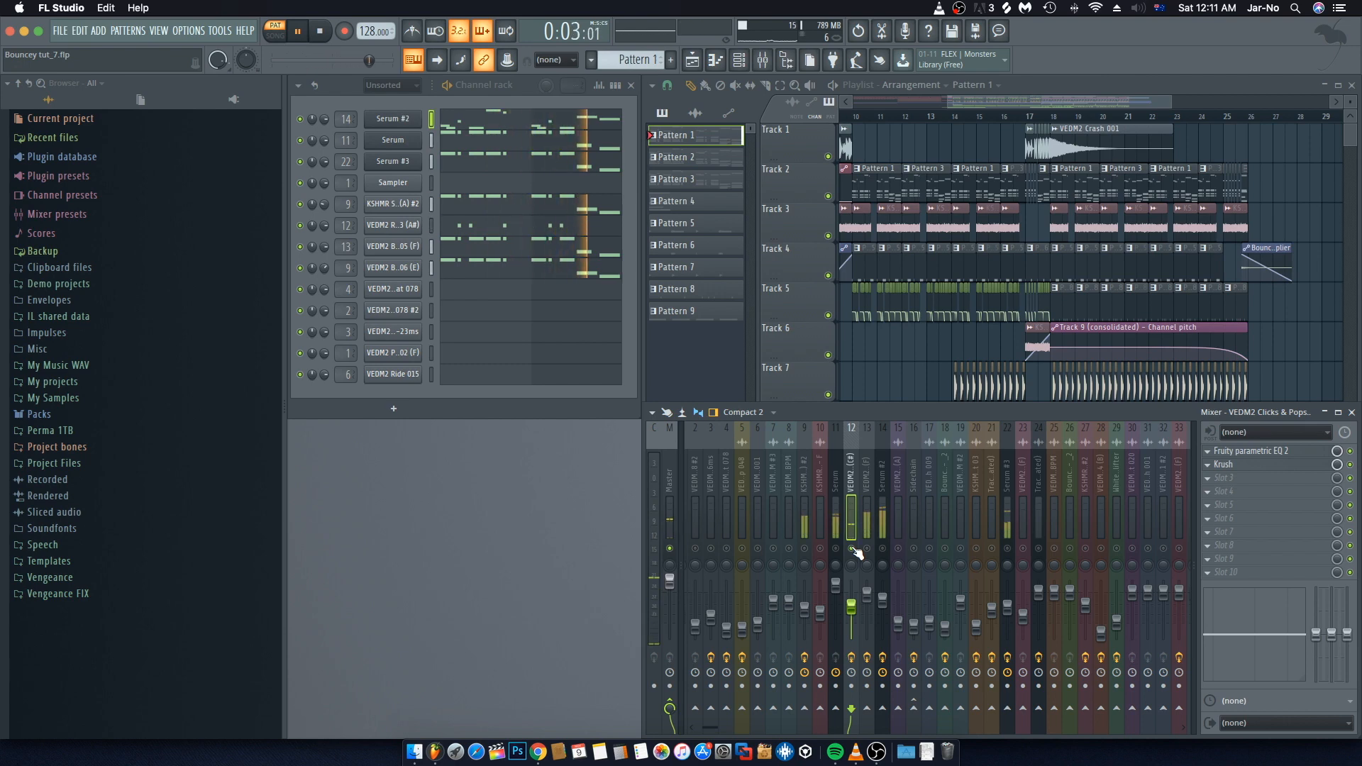
{"action": "key", "text": "space"}
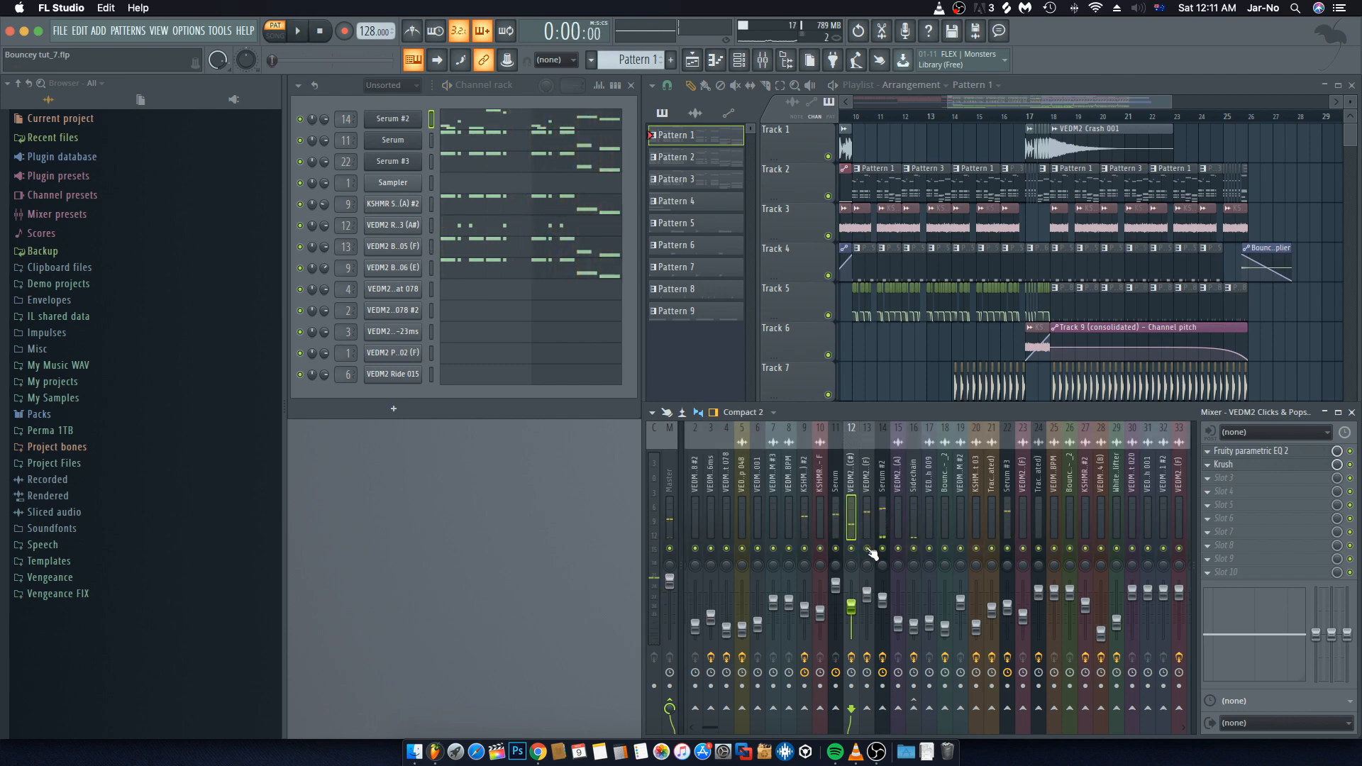
{"action": "key", "text": "space"}
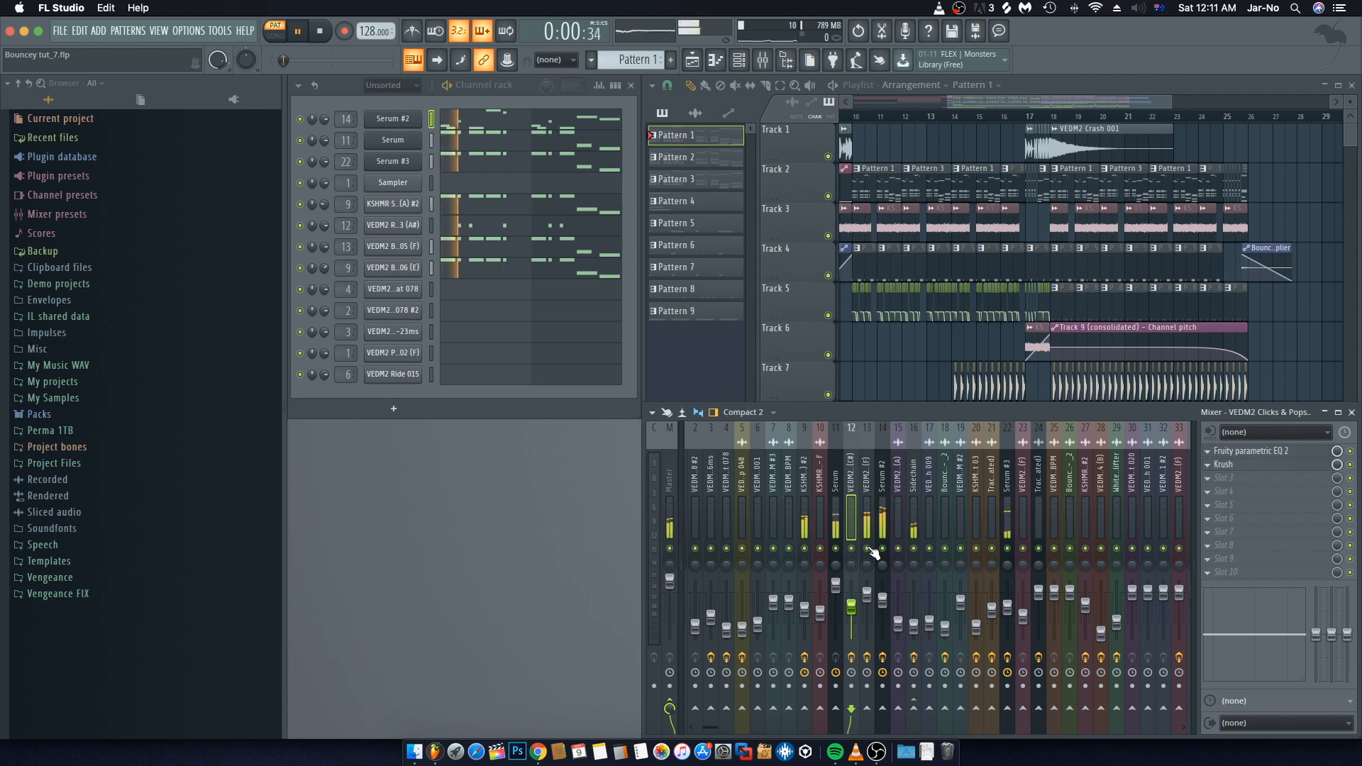
Step: Select the VEDM2 Bass 005 (F) and Sidechain mixer tracks and play the song to check their levels
{"action": "left_click", "coordinate": [862, 526]}
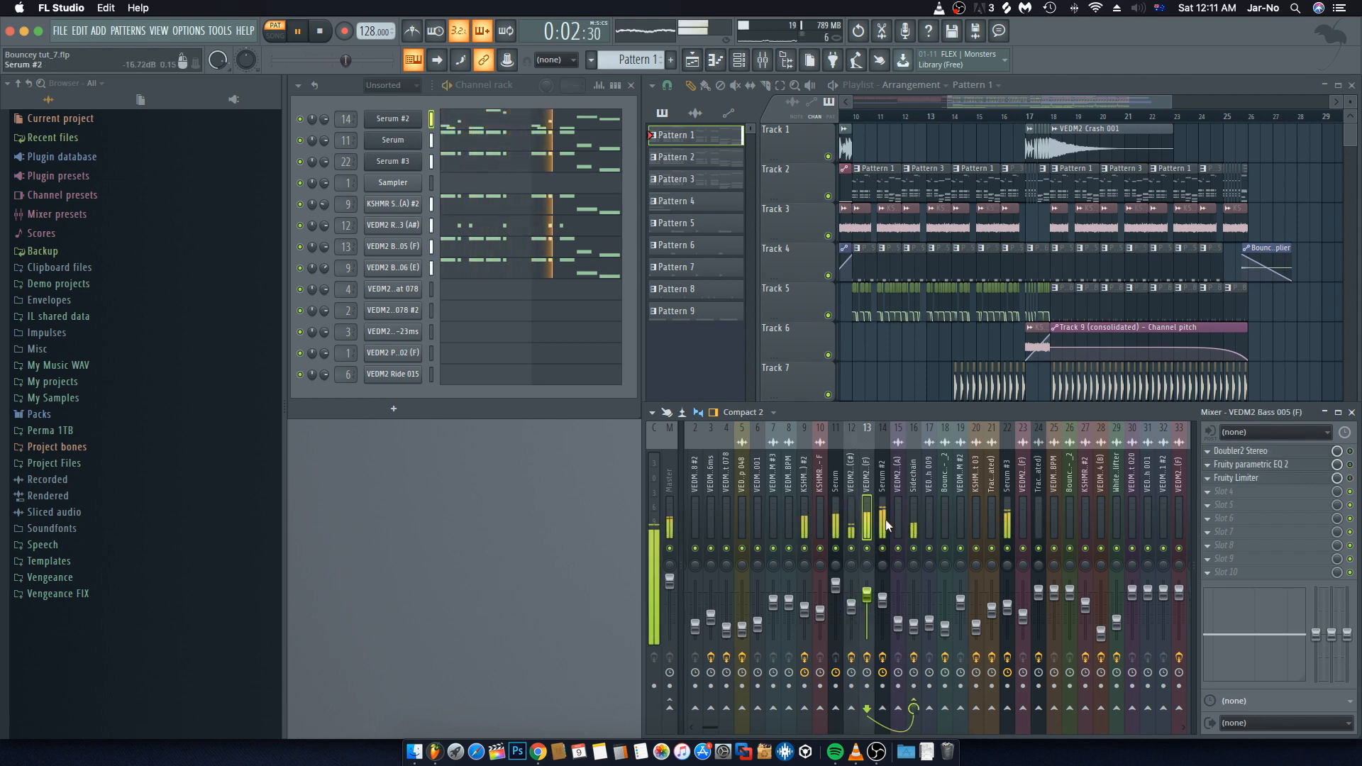
{"action": "left_click", "coordinate": [916, 508]}
{"action": "key", "text": "space"}
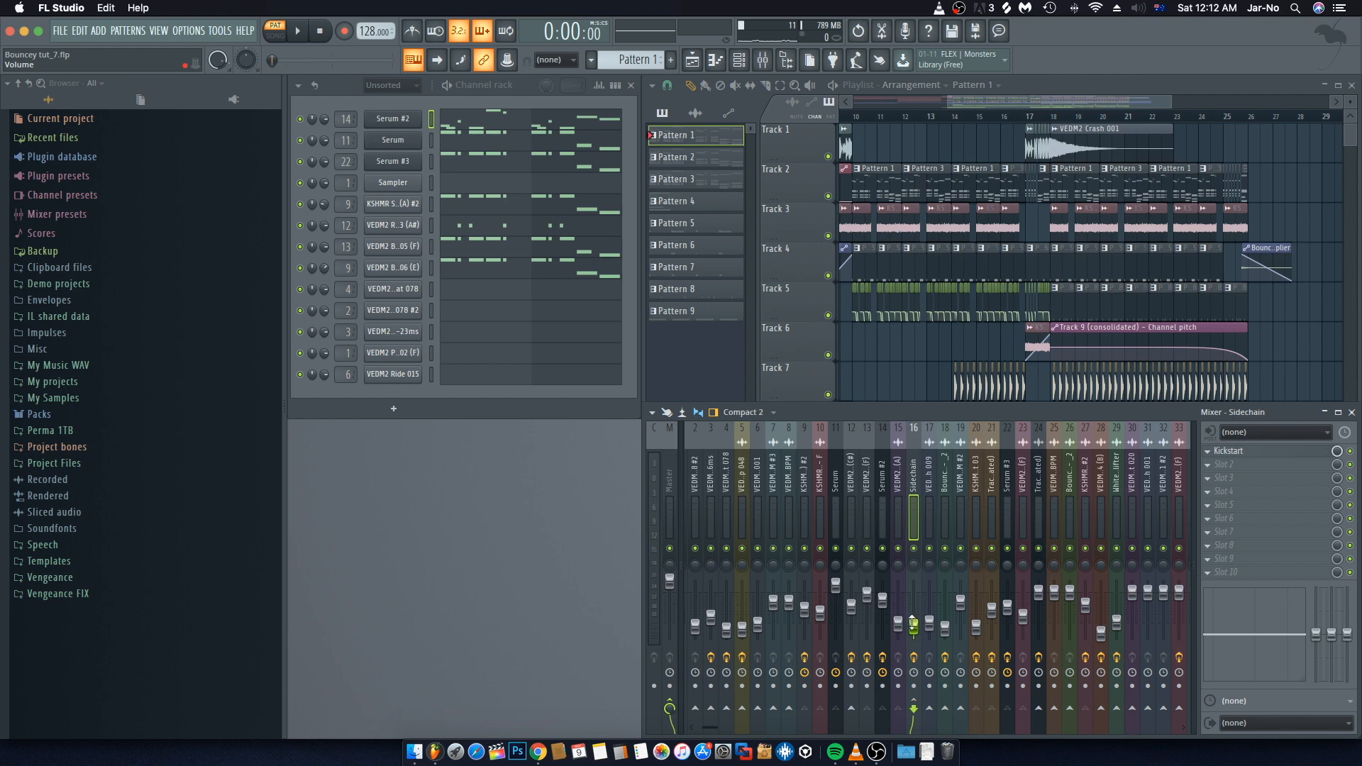
{"action": "key", "text": "space"}
{"action": "mouse_move", "coordinate": [914, 626]}
{"action": "left_mouse_down"}
{"action": "mouse_move", "coordinate": [914, 609]}
{"action": "mouse_move", "coordinate": [914, 628]}
{"action": "left_mouse_up"}
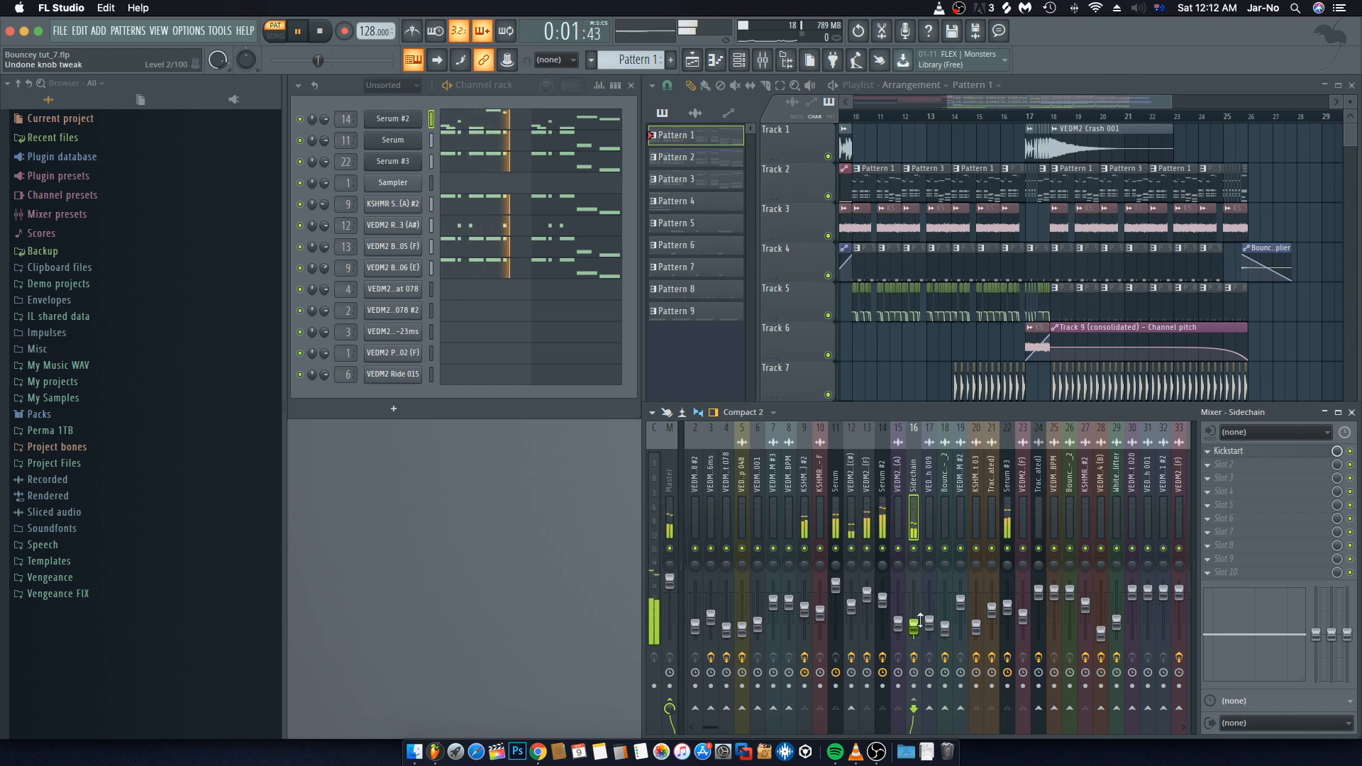
{"action": "key", "text": "space"}
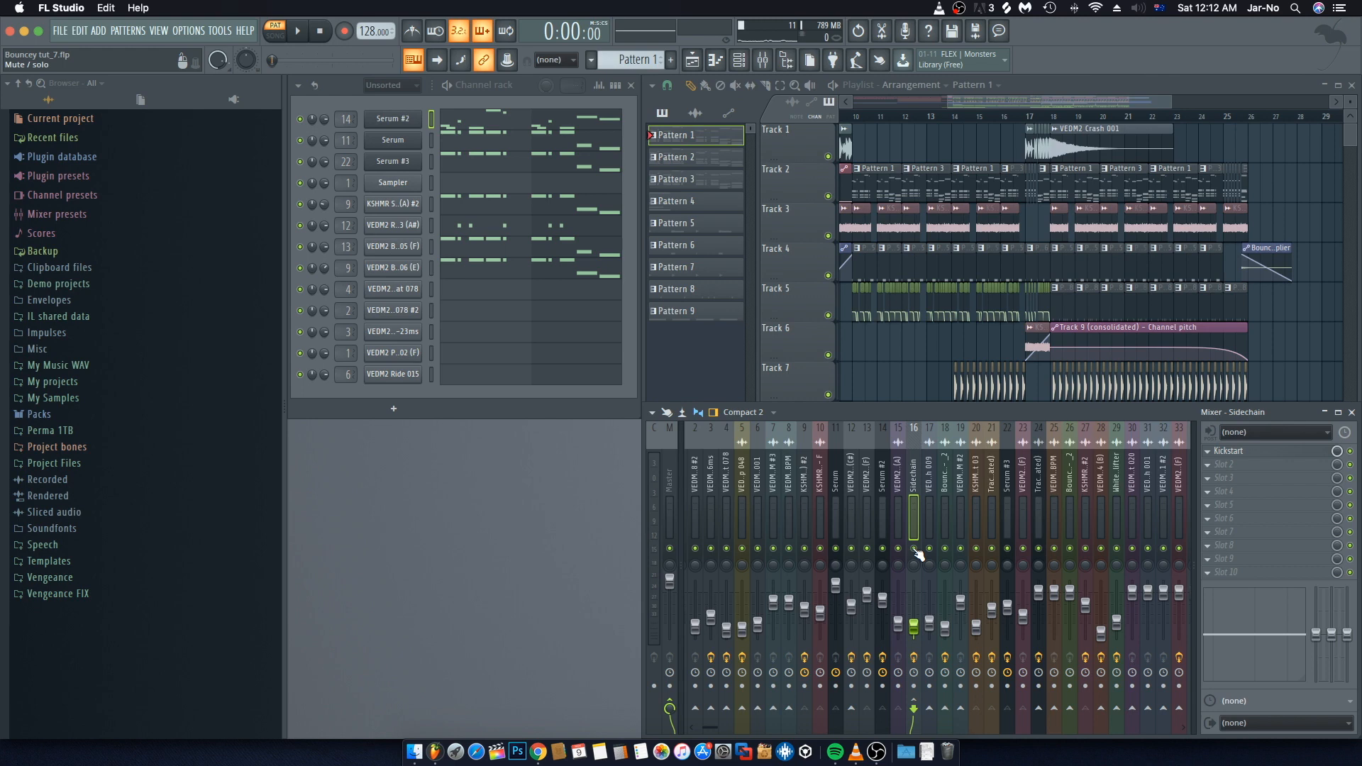
Step: Close the mixer, zoom the playlist out to show the whole arrangement, and play the song
{"action": "left_click", "coordinate": [1351, 412]}
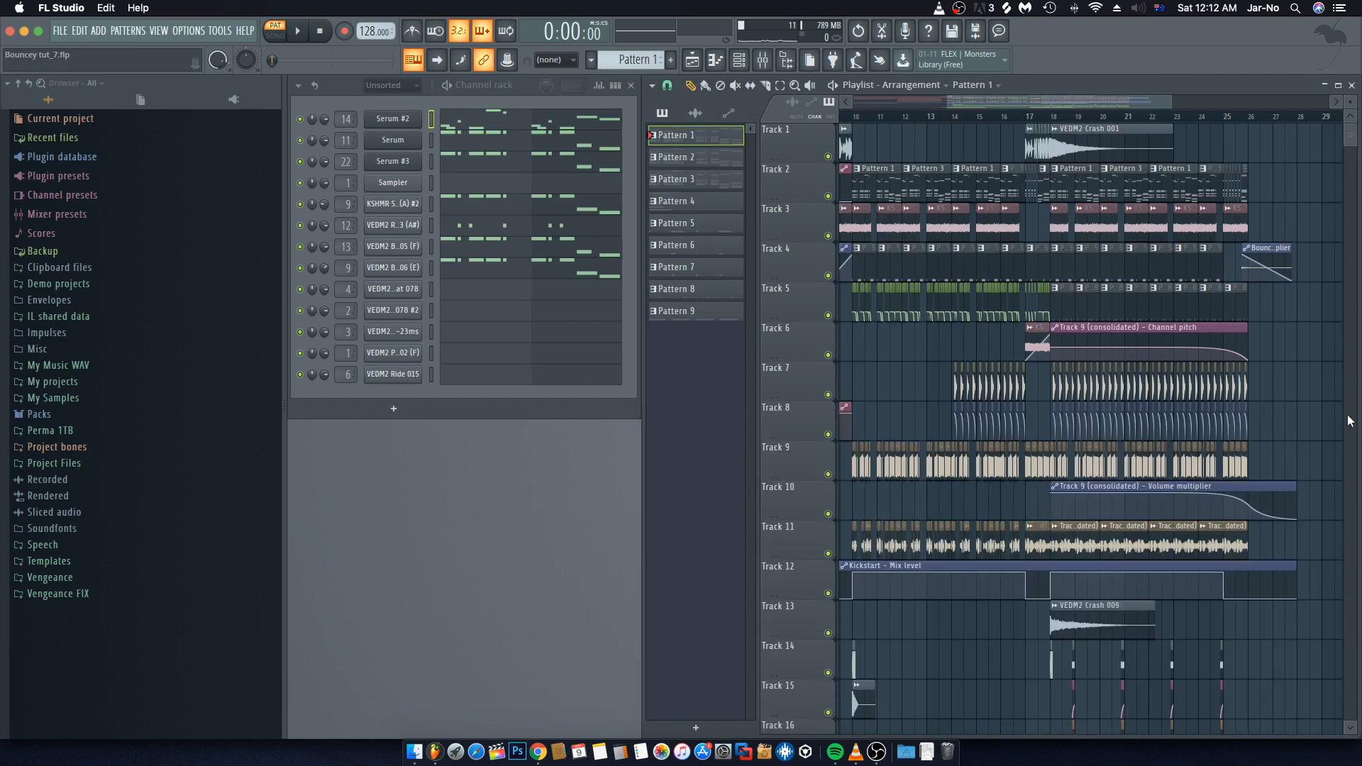
{"action": "left_click_drag", "start_coordinate": [1055, 99], "coordinate": [1031, 101]}
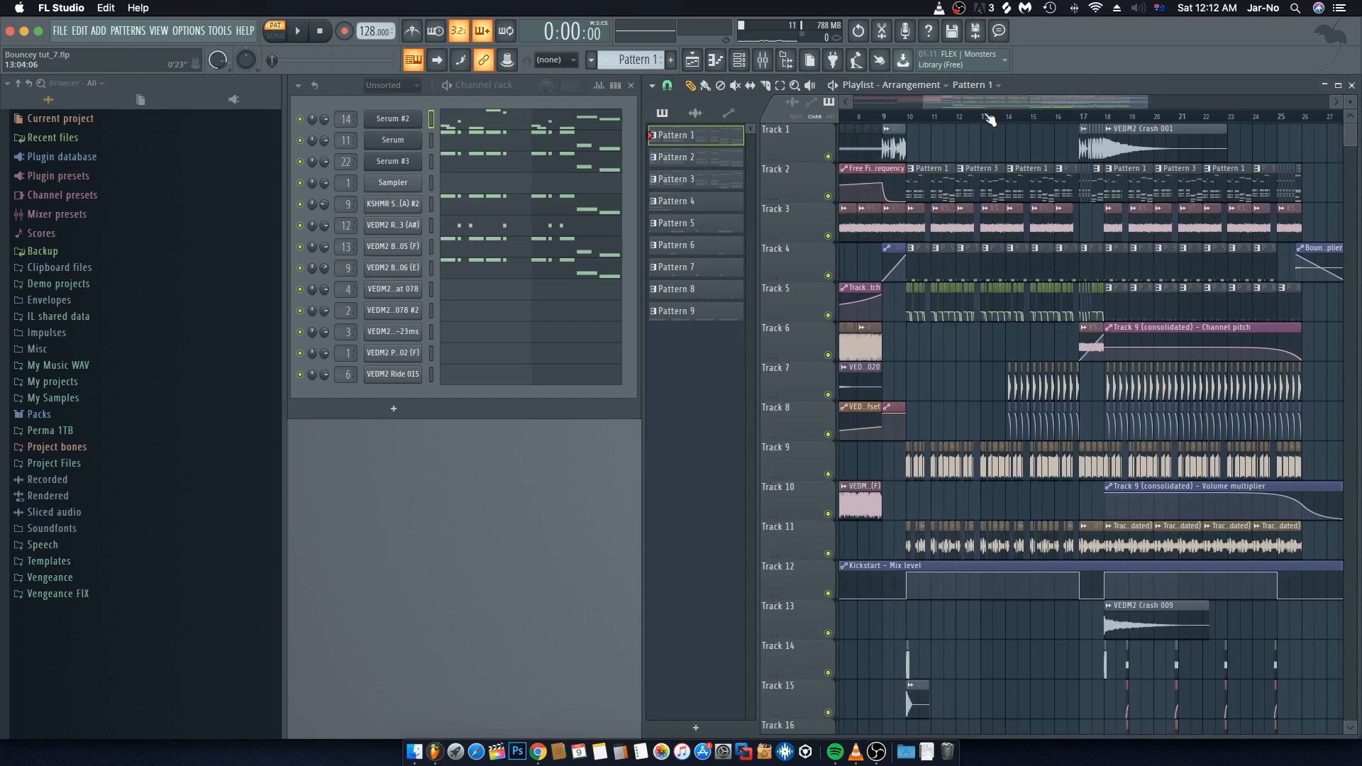
{"action": "scroll", "coordinate": [970, 118], "scroll_direction": "down", "scroll_amount": 4}
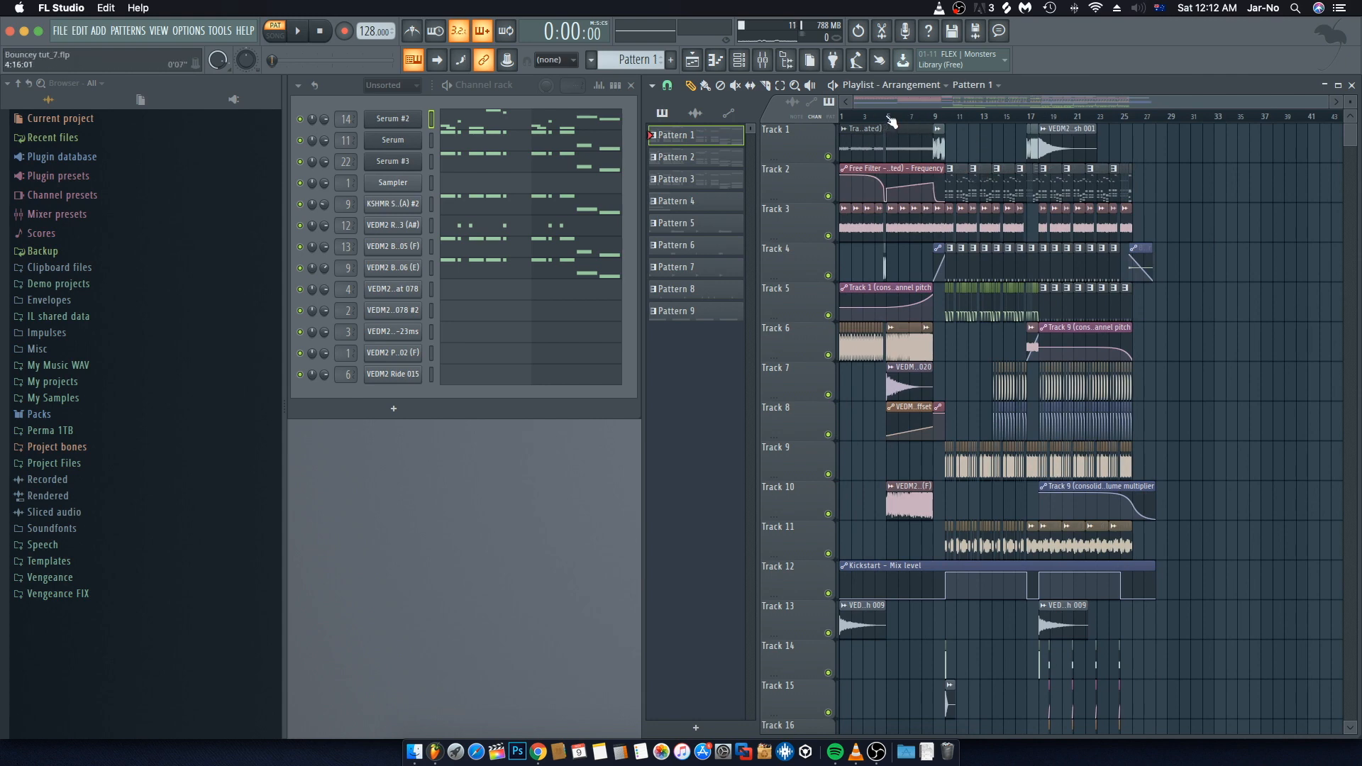
{"action": "key", "text": "space"}
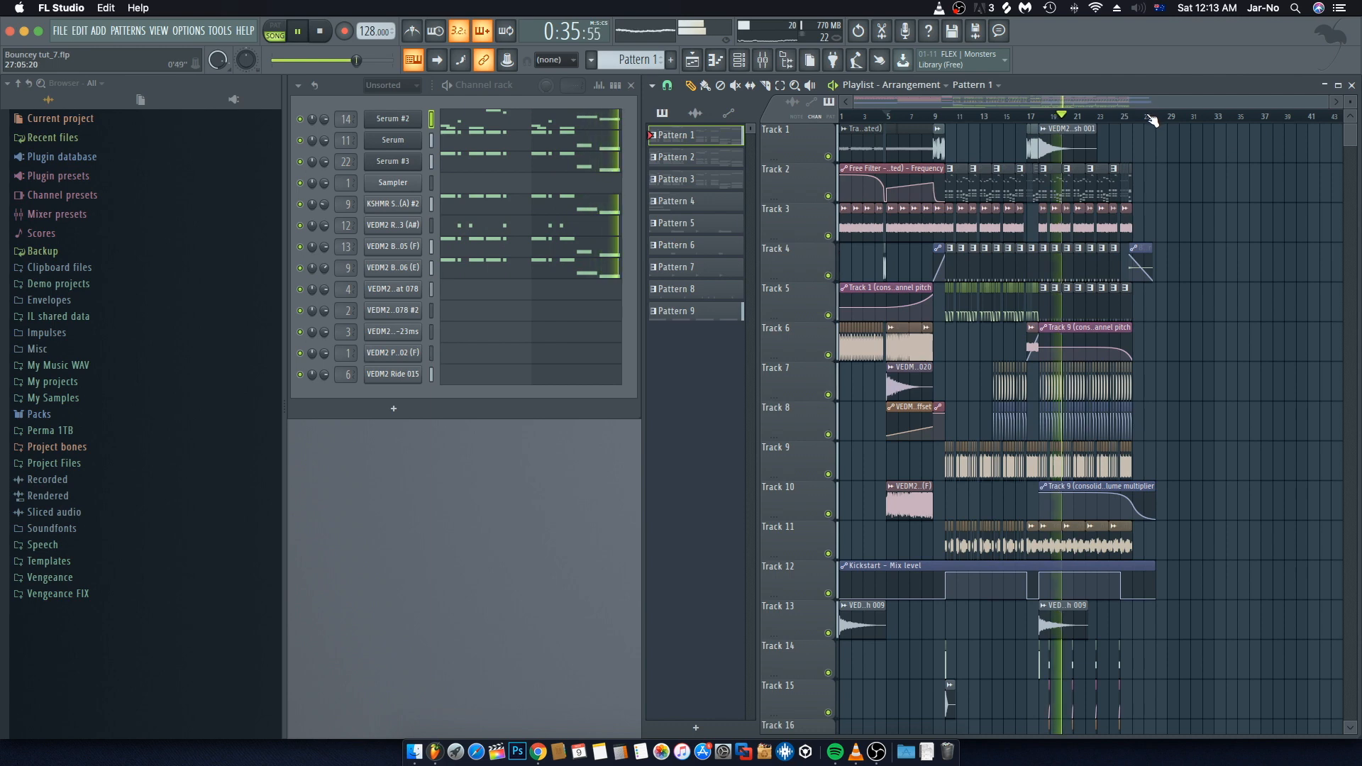
Step: Set the playhead to bar 10 and zoom the playlist in around that section to inspect the clips
{"action": "scroll", "coordinate": [1153, 119], "scroll_direction": "up", "scroll_amount": 4}
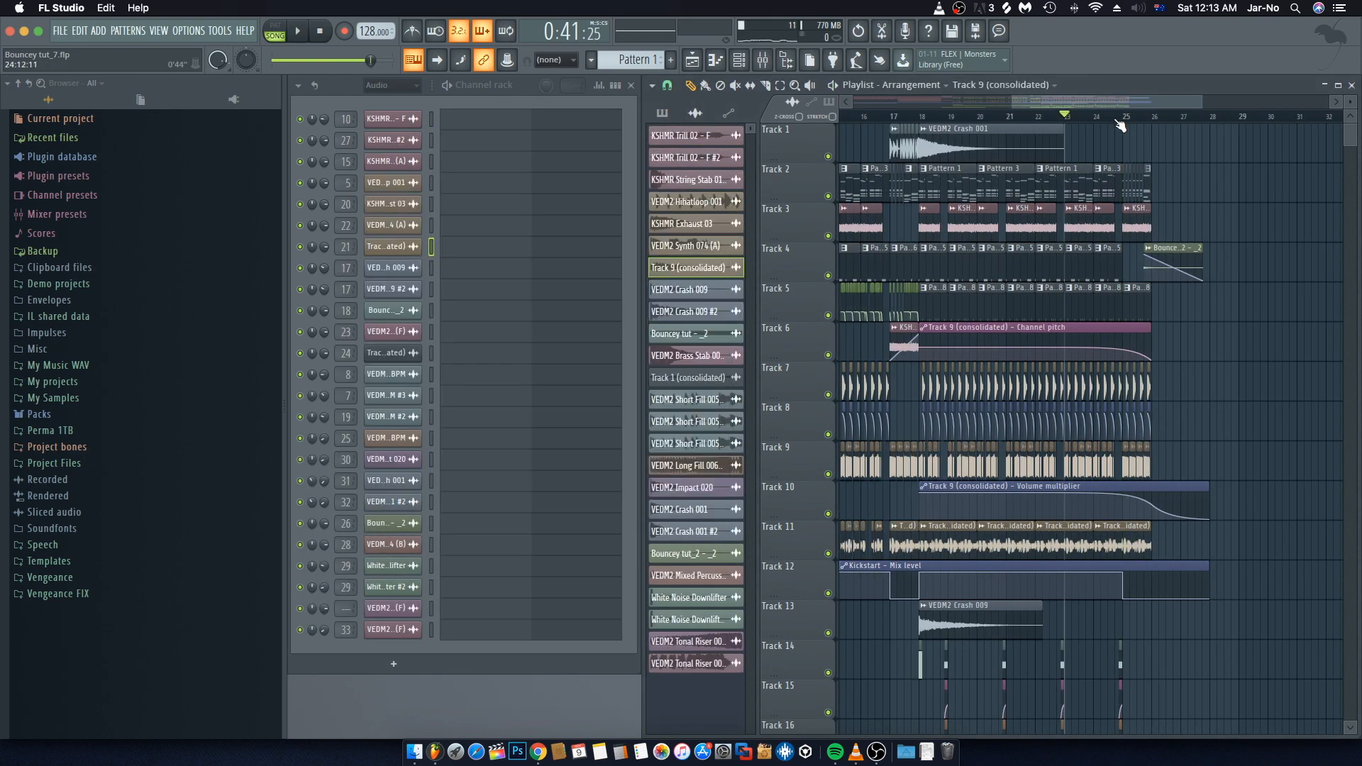
{"action": "scroll", "coordinate": [1120, 126], "scroll_direction": "down", "scroll_amount": 5}
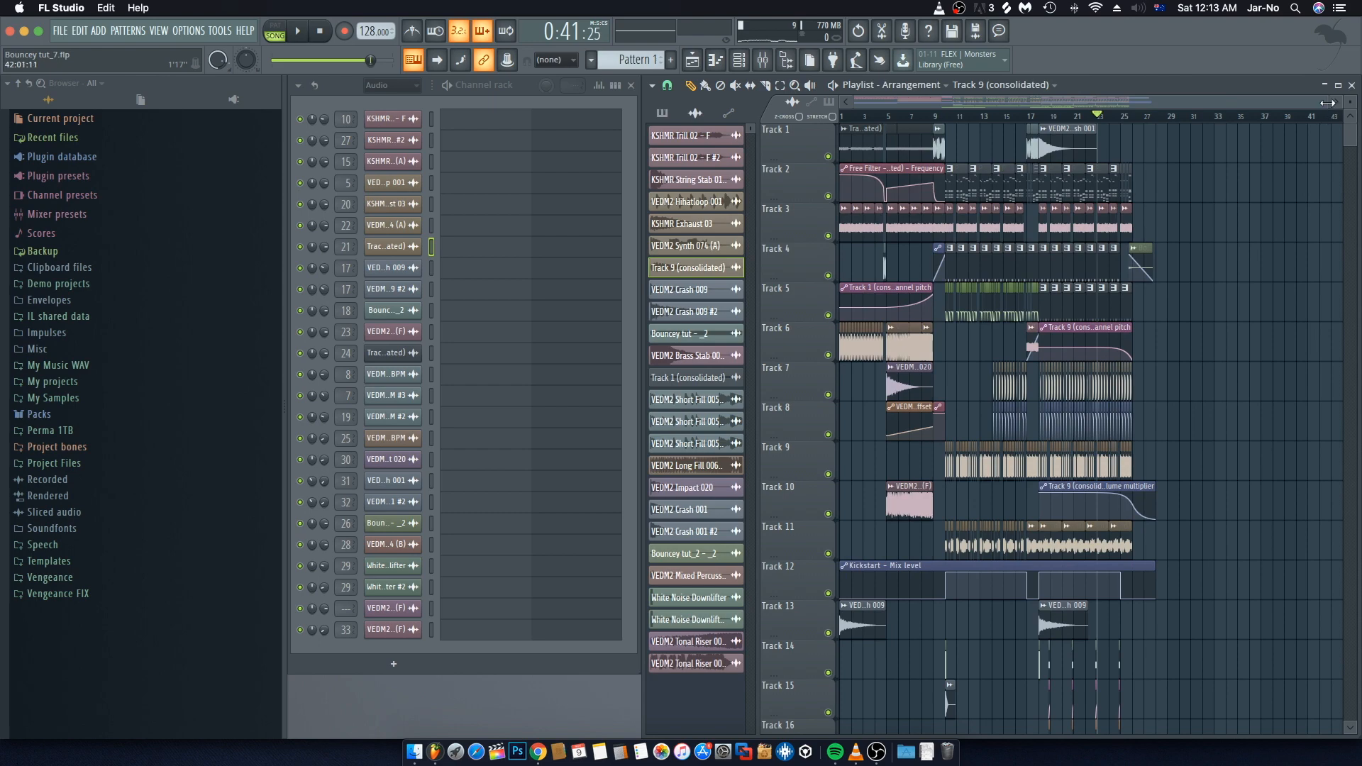
{"action": "left_click_drag", "start_coordinate": [1328, 103], "coordinate": [1156, 102]}
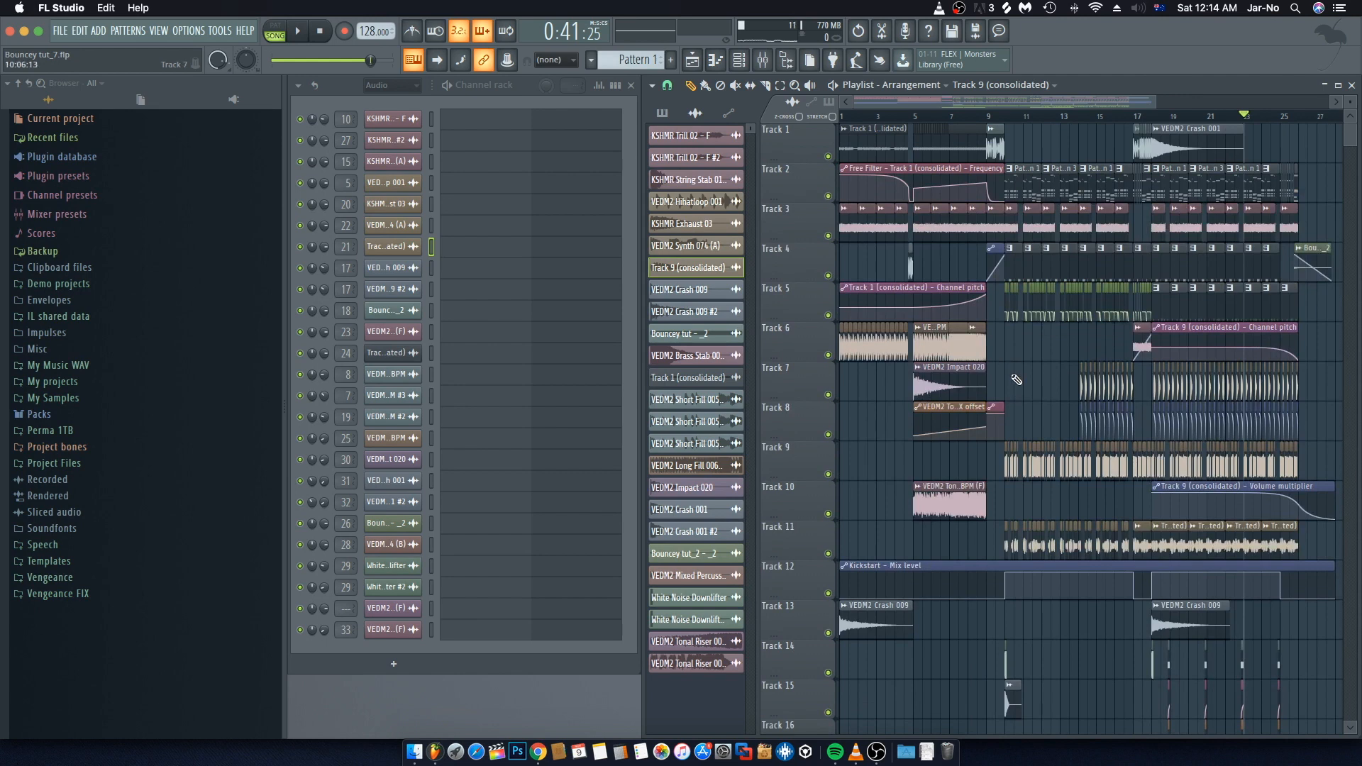
{"action": "left_click", "coordinate": [1010, 115]}
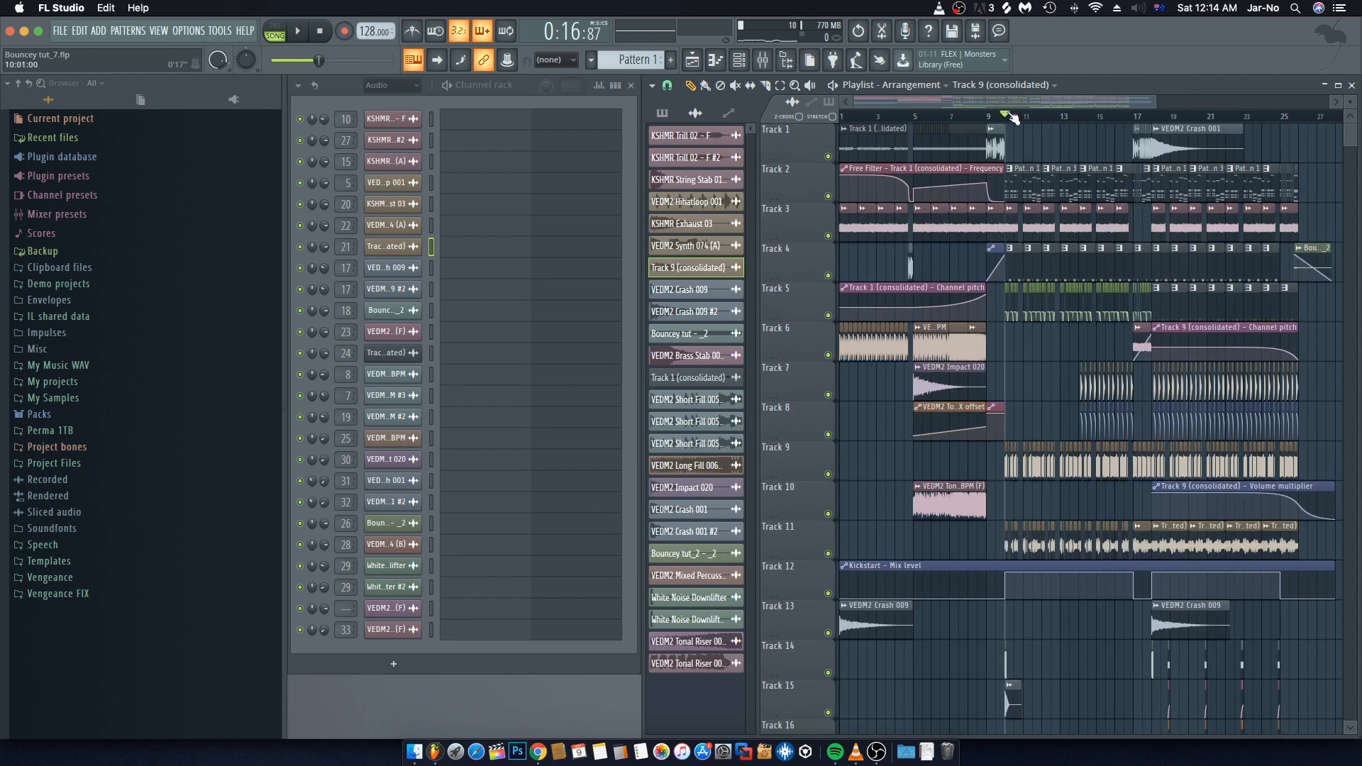
{"action": "scroll", "coordinate": [1020, 119], "scroll_direction": "up", "scroll_amount": 6}
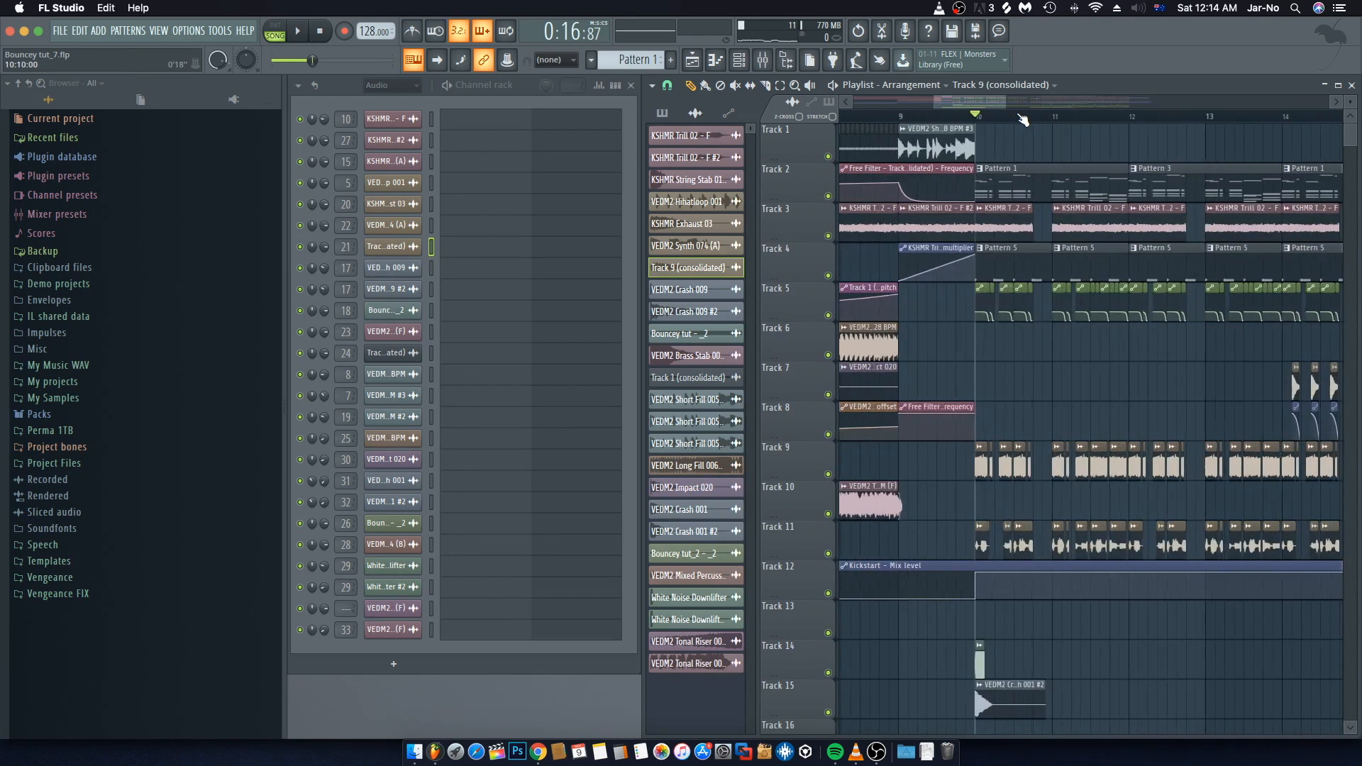
{"action": "scroll", "coordinate": [1022, 119], "scroll_direction": "down", "scroll_amount": 3}
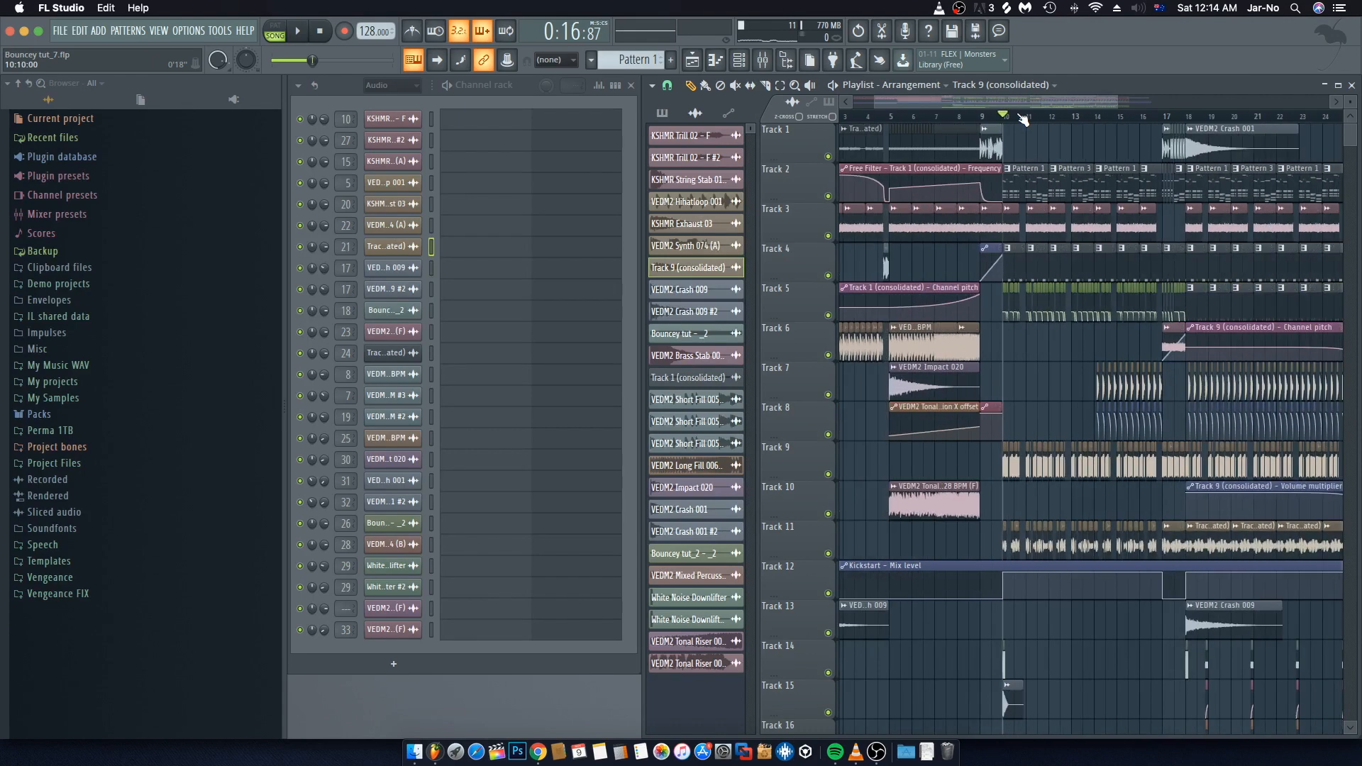
{"action": "scroll", "coordinate": [1022, 120], "scroll_direction": "up", "scroll_amount": 3}
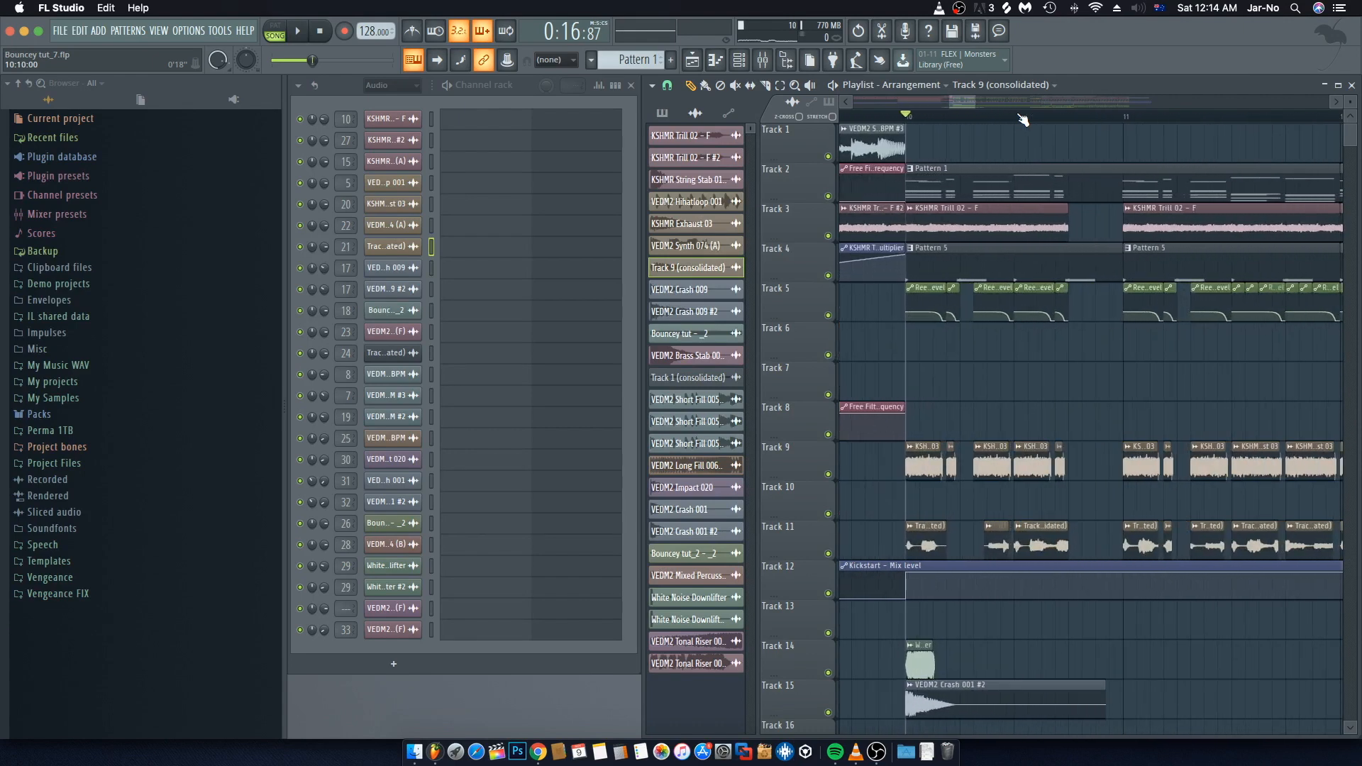
{"action": "scroll", "coordinate": [1022, 119], "scroll_direction": "up", "scroll_amount": 1}
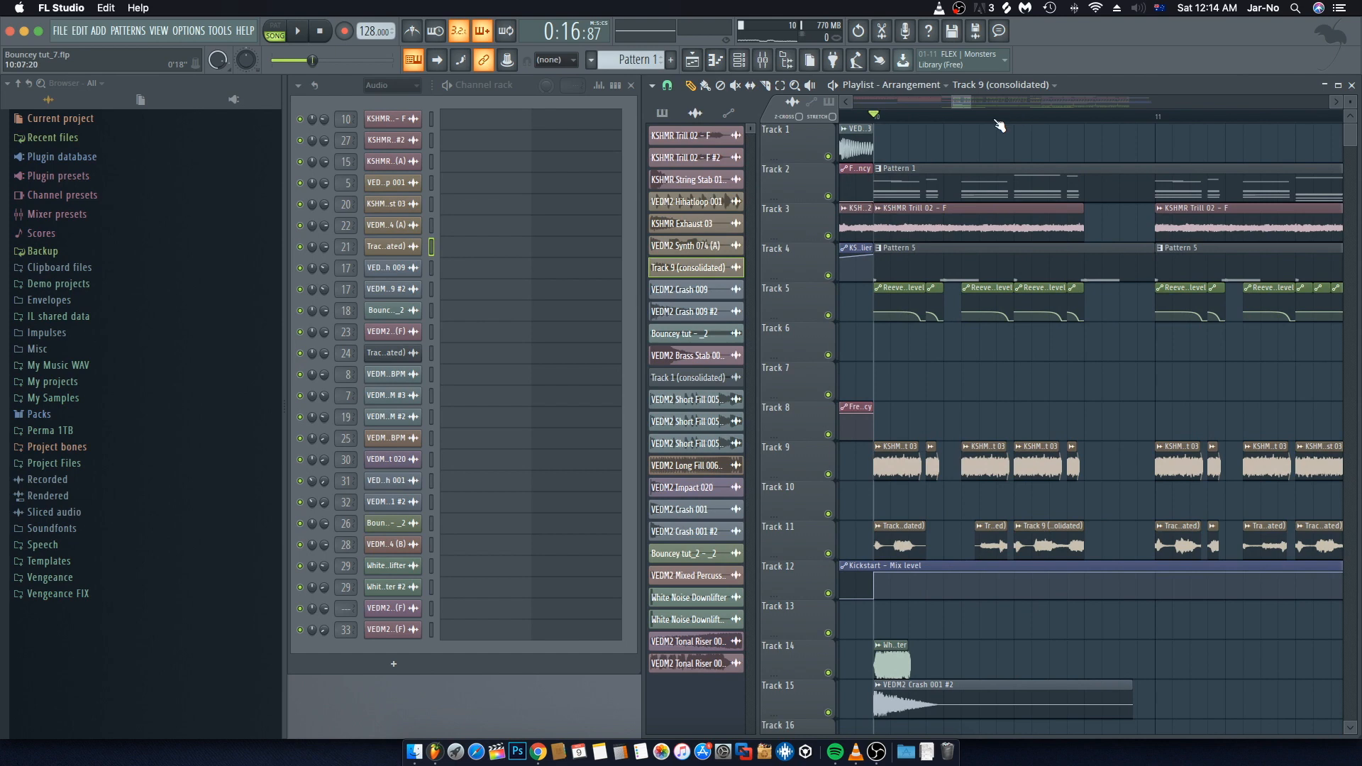